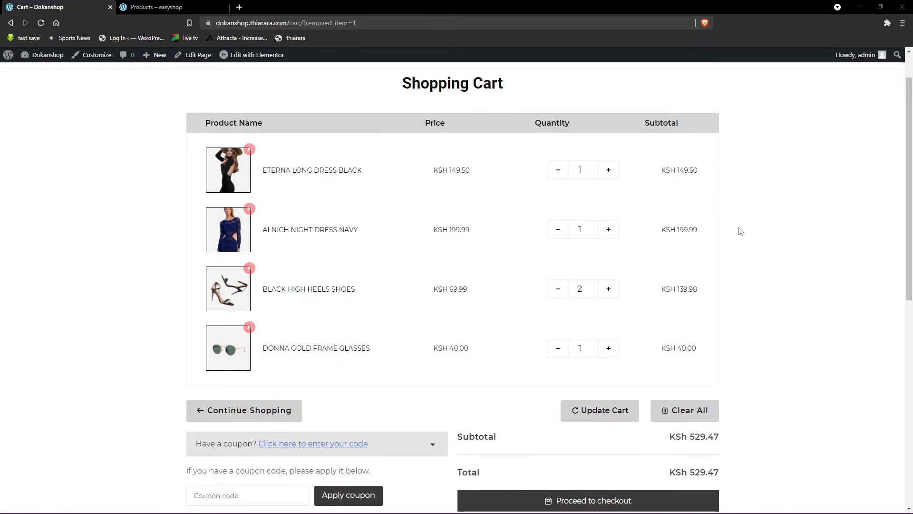
Browse the easyshop shop grid down to the Recently Viewed Products heading and highlight it
scroll(740, 232, "up", 1)
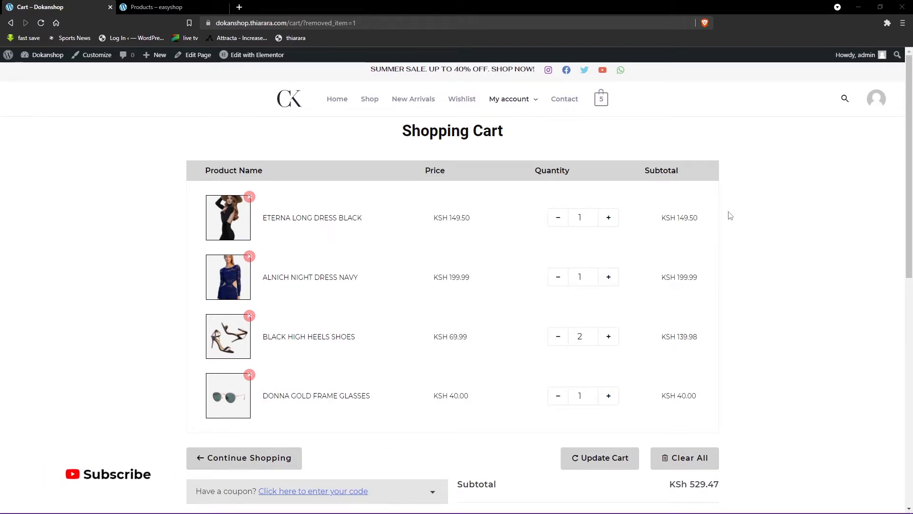
left_click(157, 7)
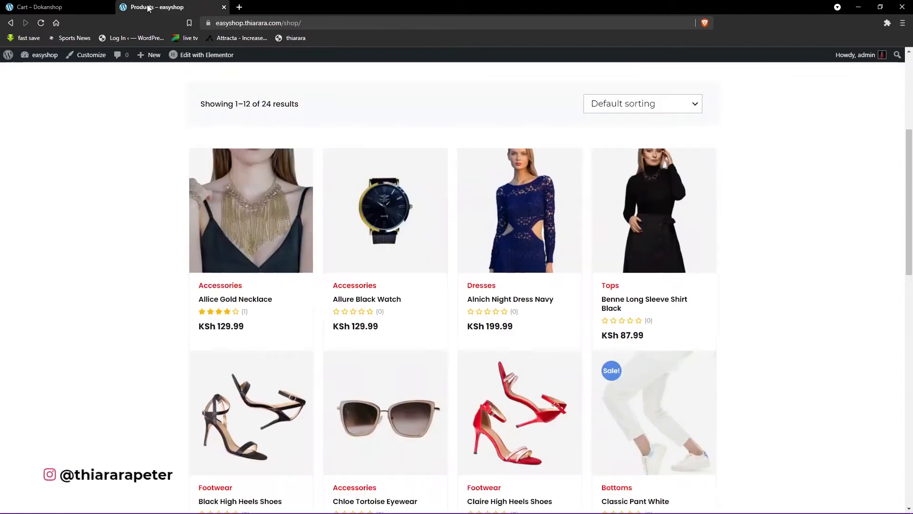
scroll(498, 194, "down", 2)
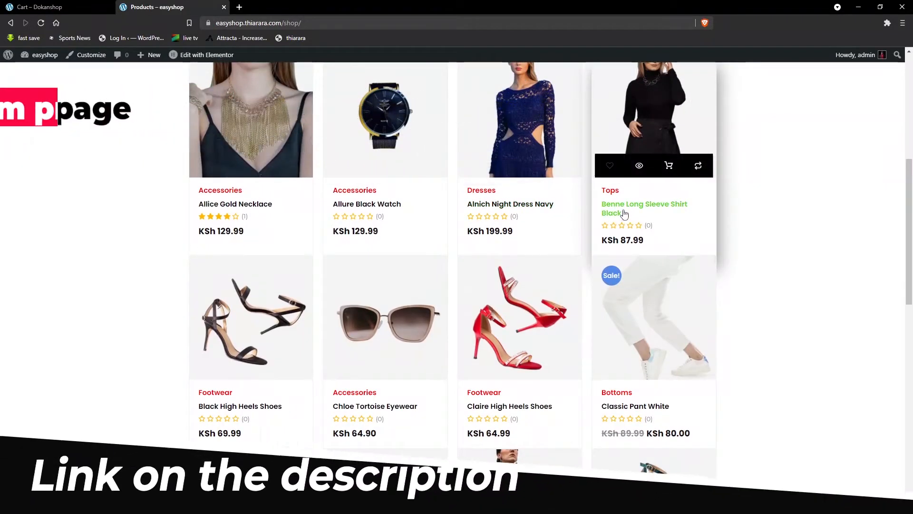
scroll(381, 250, "down", 2)
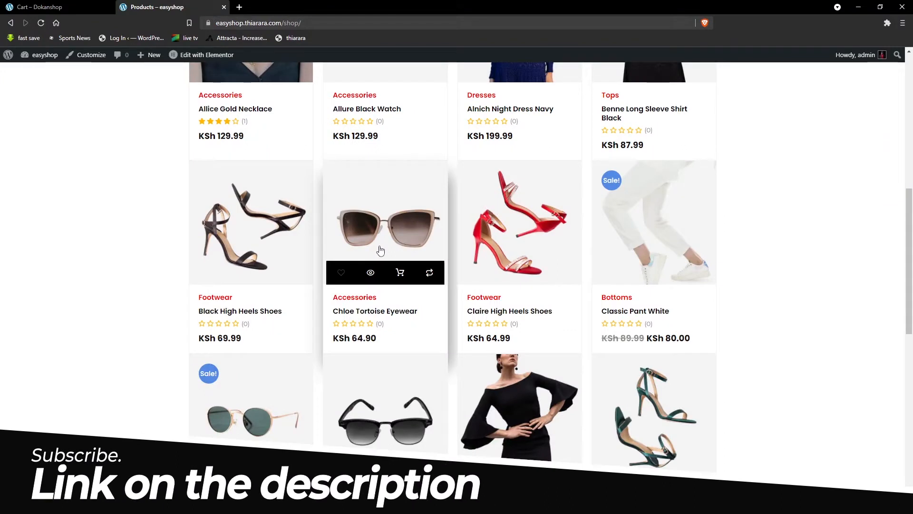
scroll(381, 250, "down", 3)
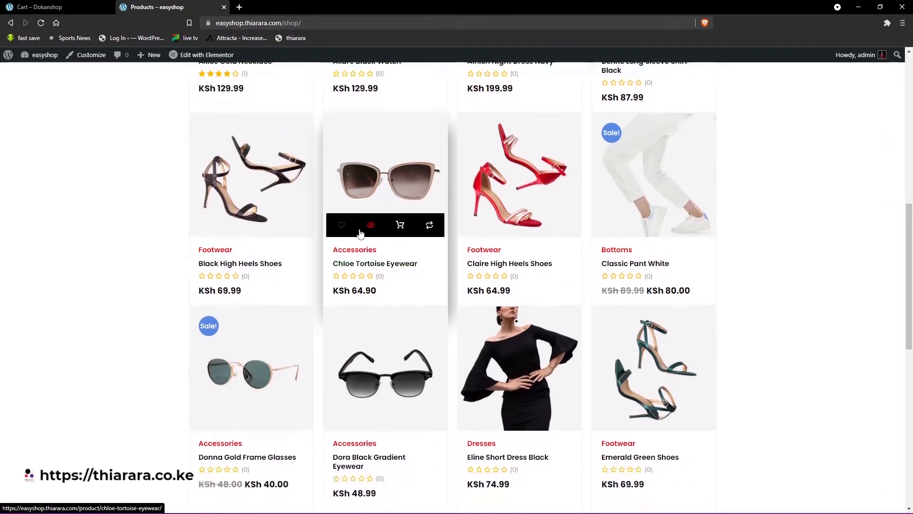
scroll(310, 224, "down", 2)
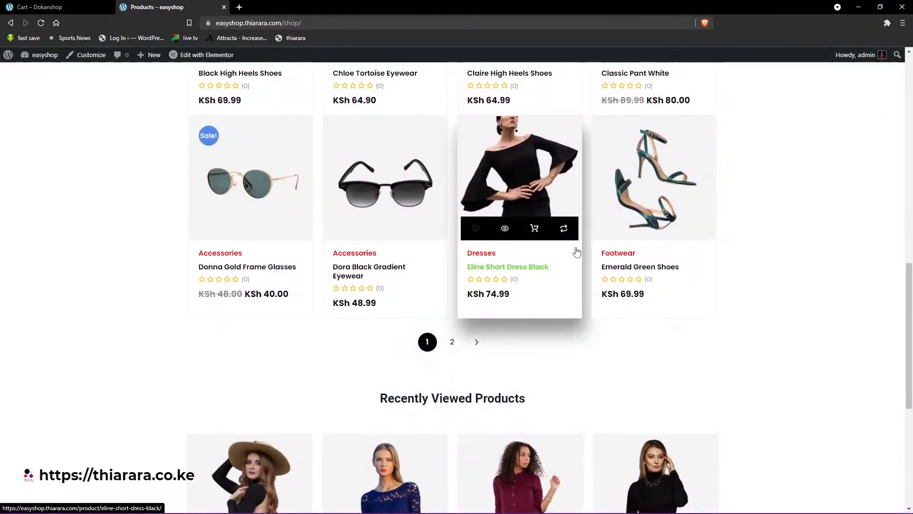
scroll(595, 252, "down", 1)
scroll(442, 271, "down", 2)
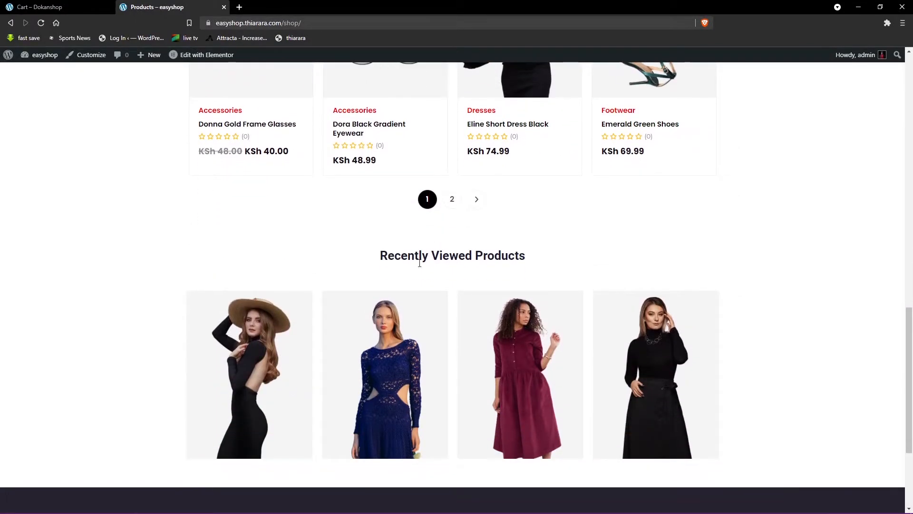
left_click_drag(353, 255, 519, 258)
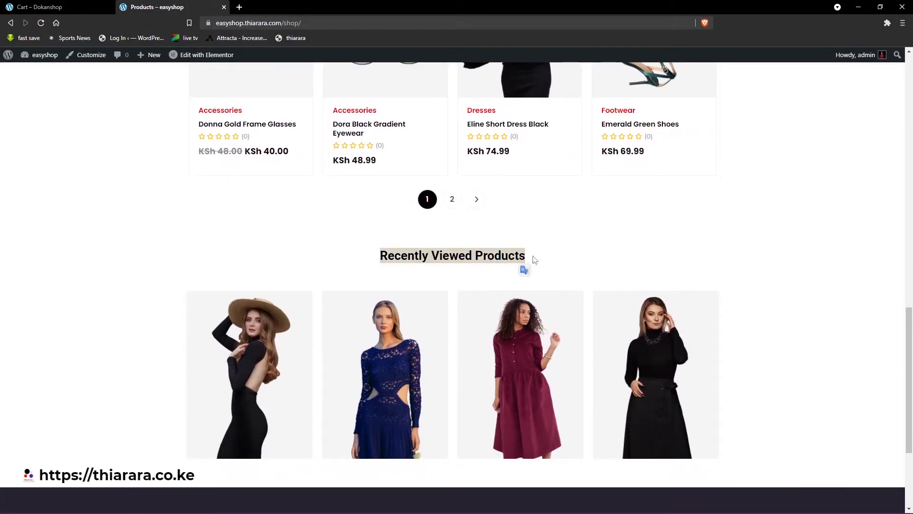
Return to the Dokanshop cart, scroll past the totals and collapse the coupon code form
left_click(48, 7)
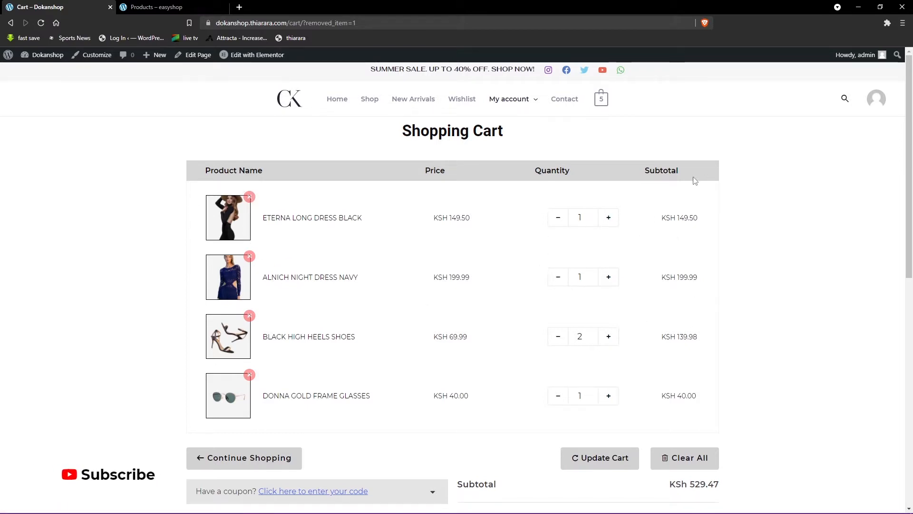
scroll(290, 228, "down", 4)
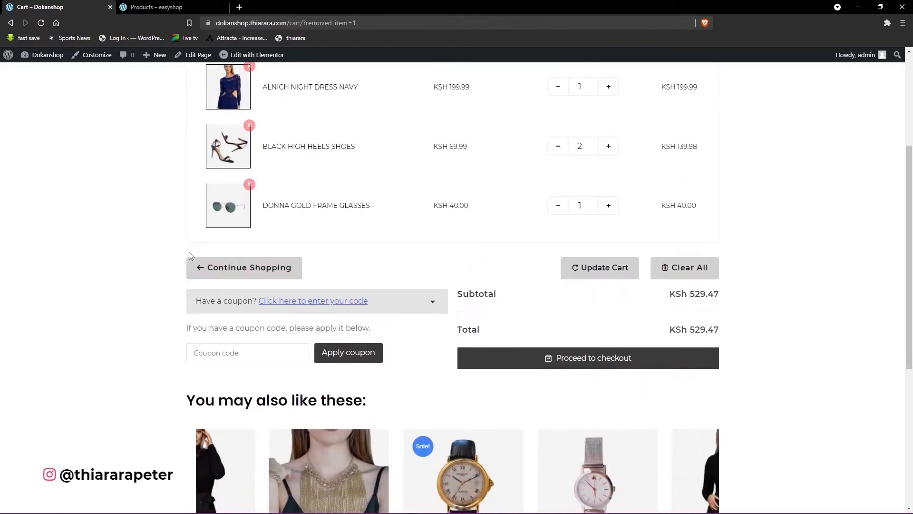
left_click(434, 305)
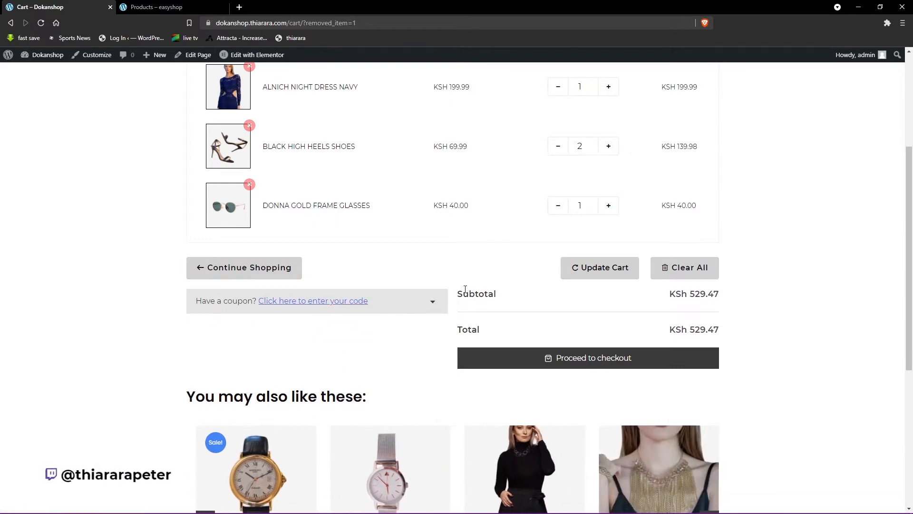
Highlight the 'You may also like these' heading above the cross-sell slider, then clear it
scroll(418, 326, "down", 3)
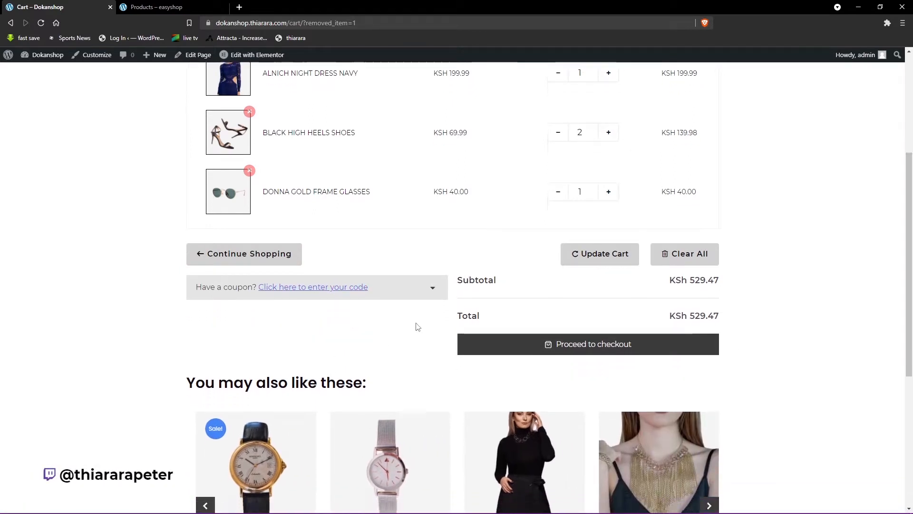
left_click_drag(180, 258, 359, 261)
left_click(400, 256)
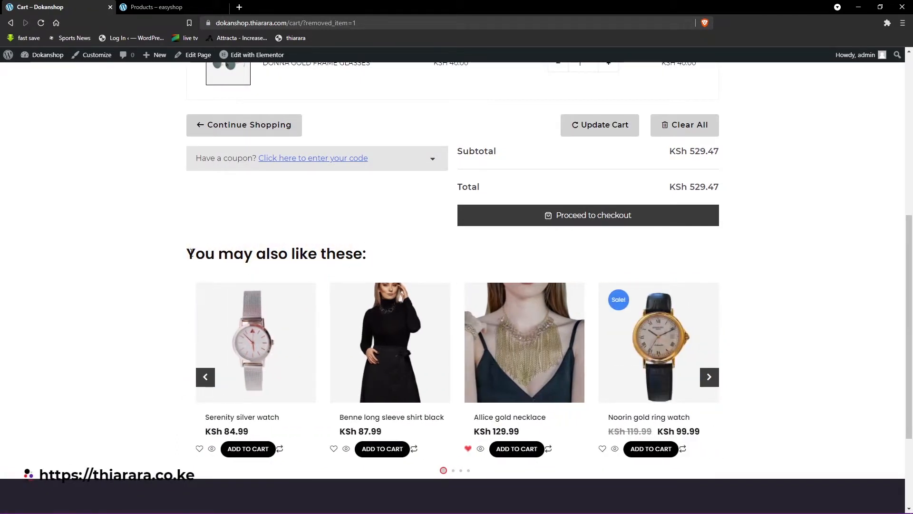
left_click_drag(190, 253, 375, 256)
scroll(180, 292, "down", 2)
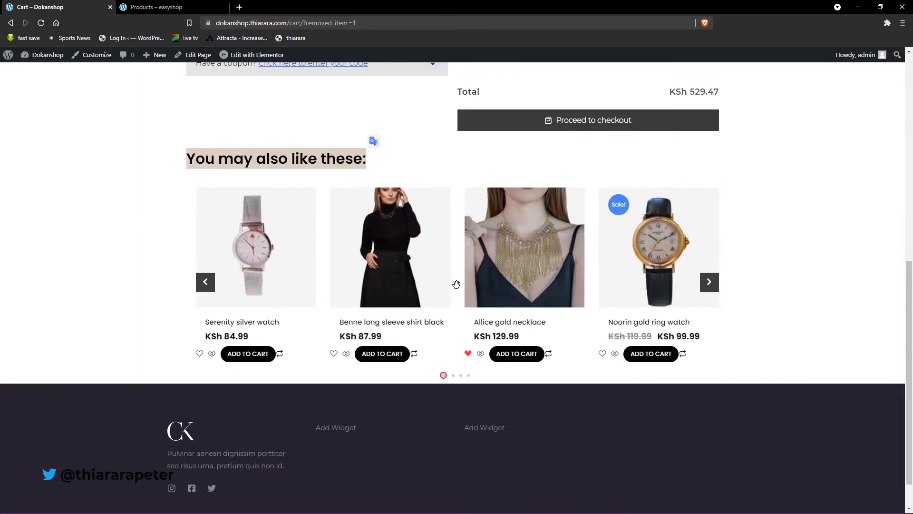
scroll(456, 286, "up", 3)
left_click(459, 289)
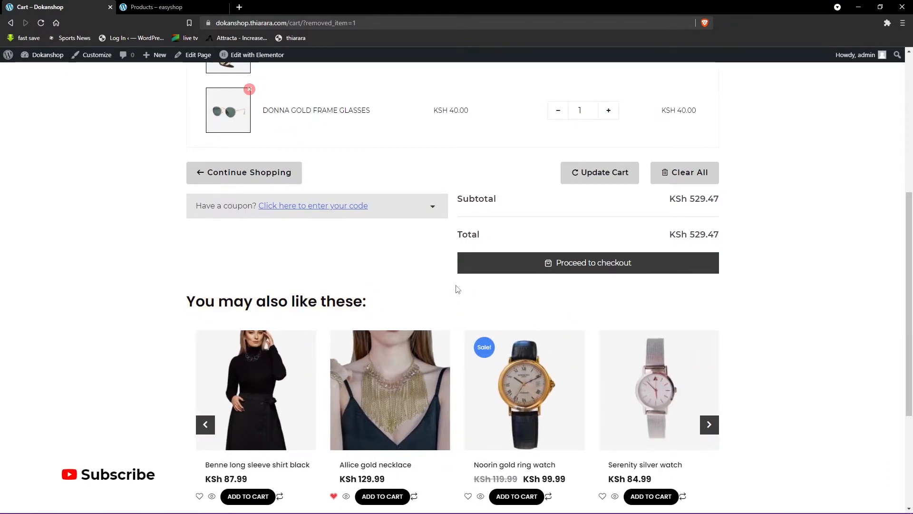
scroll(173, 112, "up", 5)
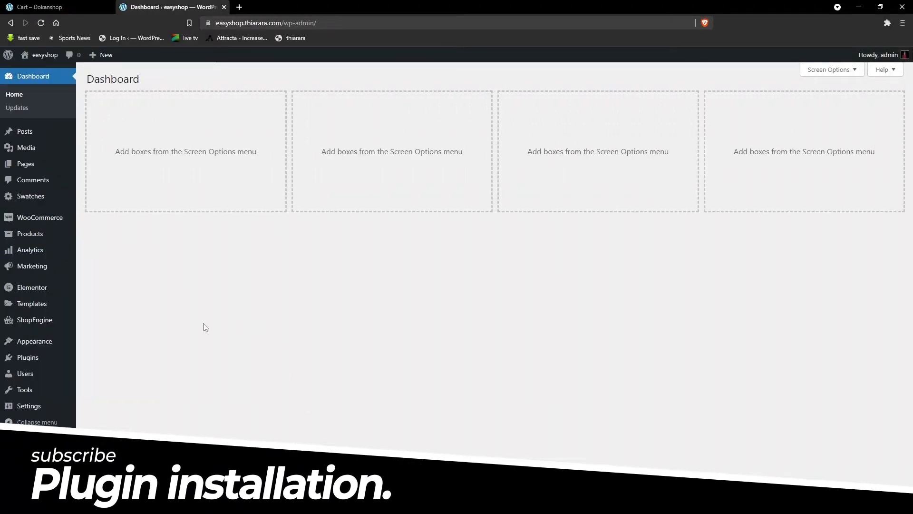
On Plugins > Add New, search 'elementor' to confirm it is Active, then start a ShopEngine search
mouse_move(45, 325)
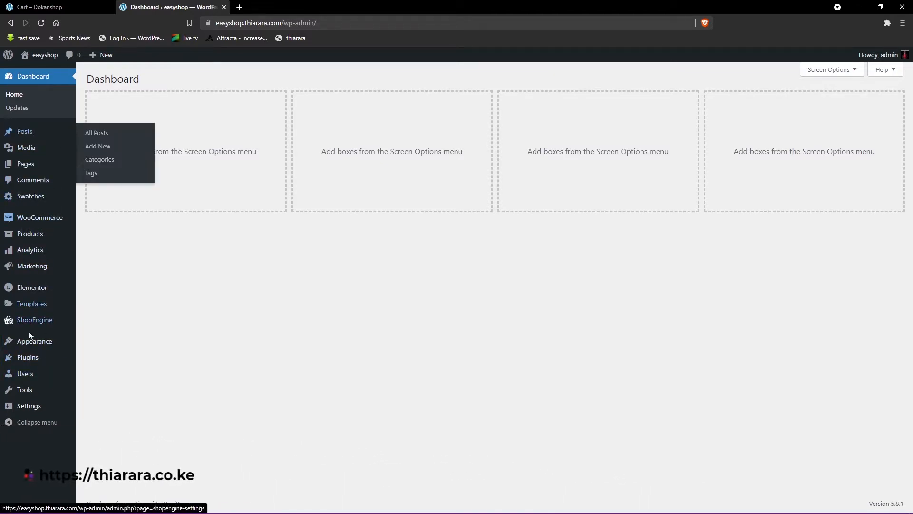
mouse_move(20, 365)
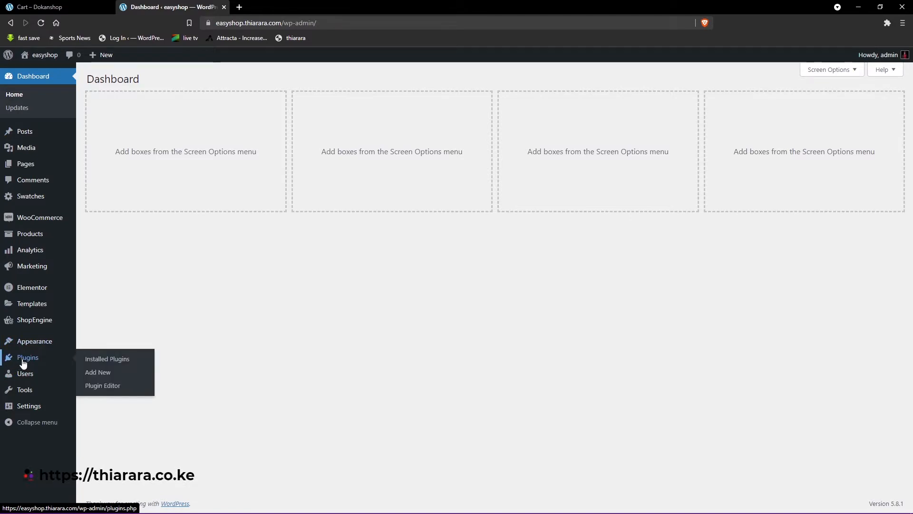
left_click(99, 375)
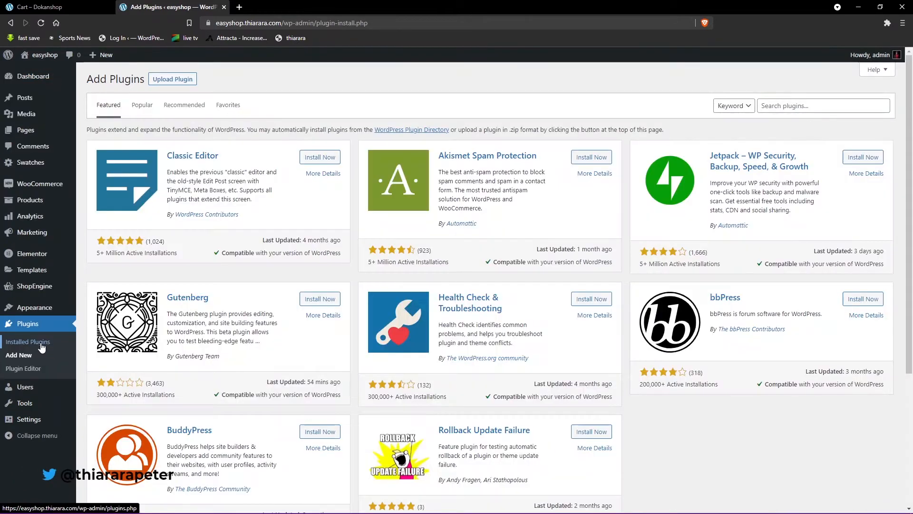
left_click(779, 106)
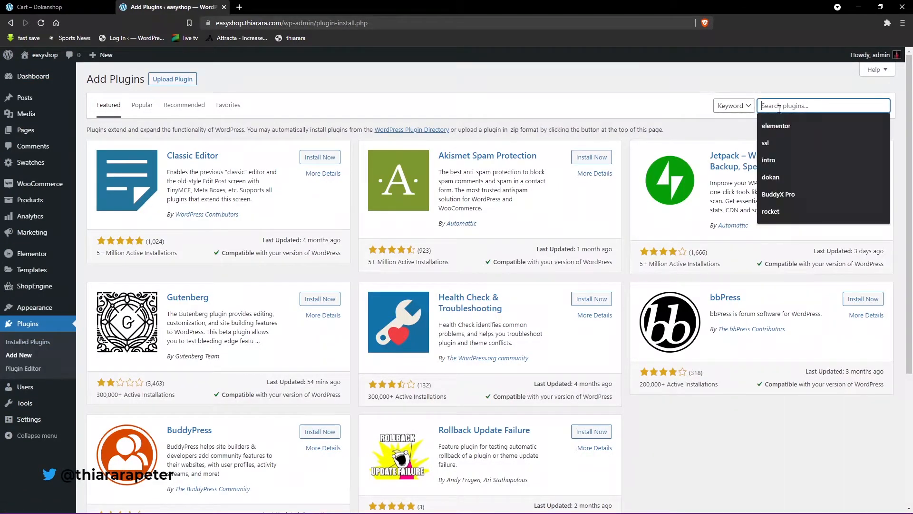
left_click(779, 126)
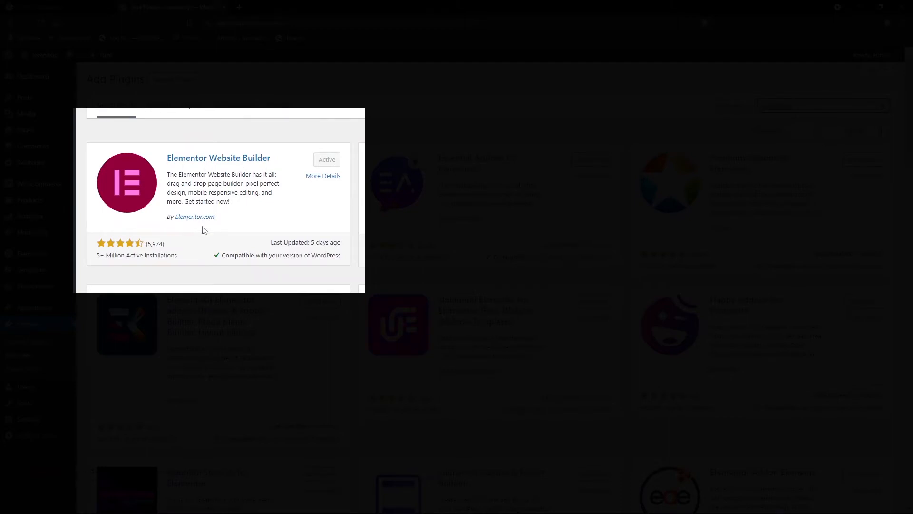
left_click_drag(95, 260, 106, 257)
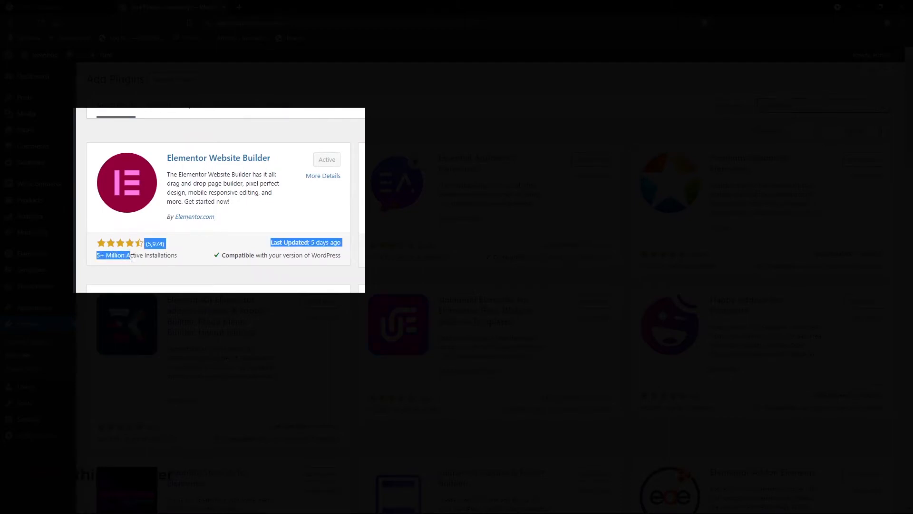
left_click(328, 243)
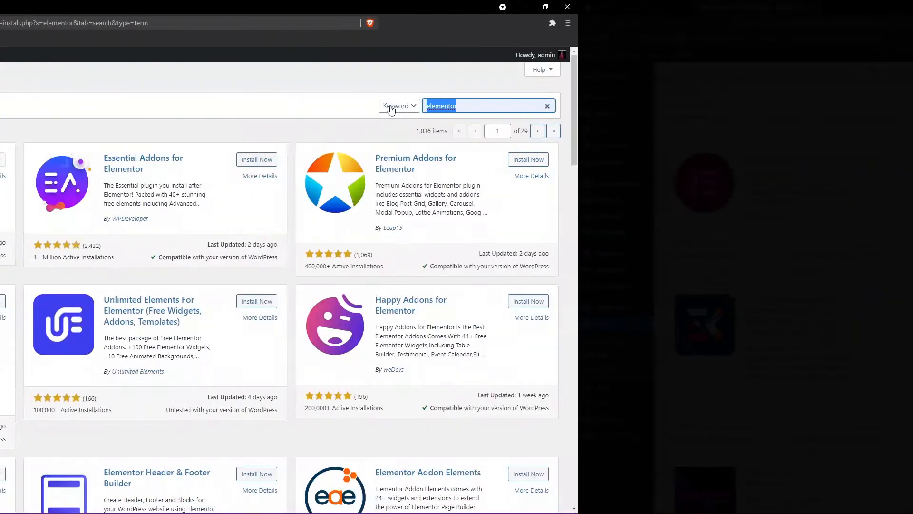
type("shopengine")
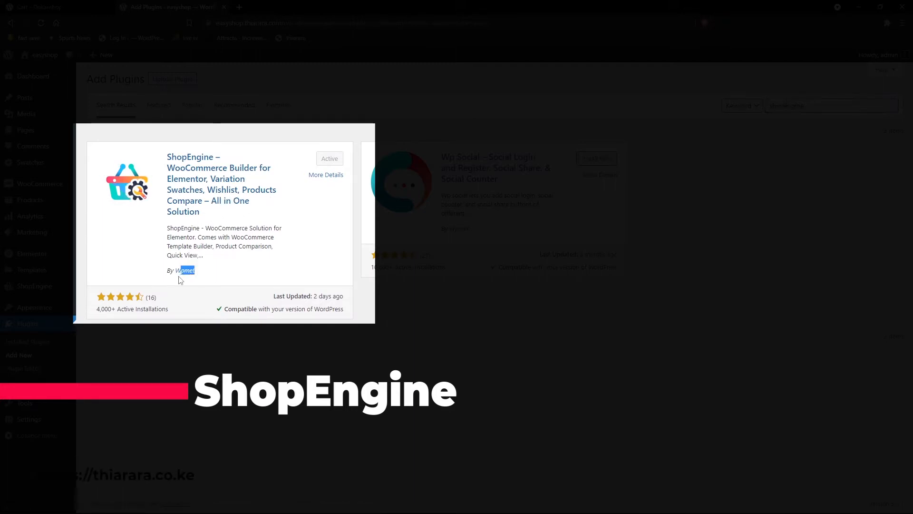
Highlight ShopEngine's 4,000+ installs, 16 ratings and Last Updated date, then show its admin submenu
left_click_drag(98, 309, 113, 309)
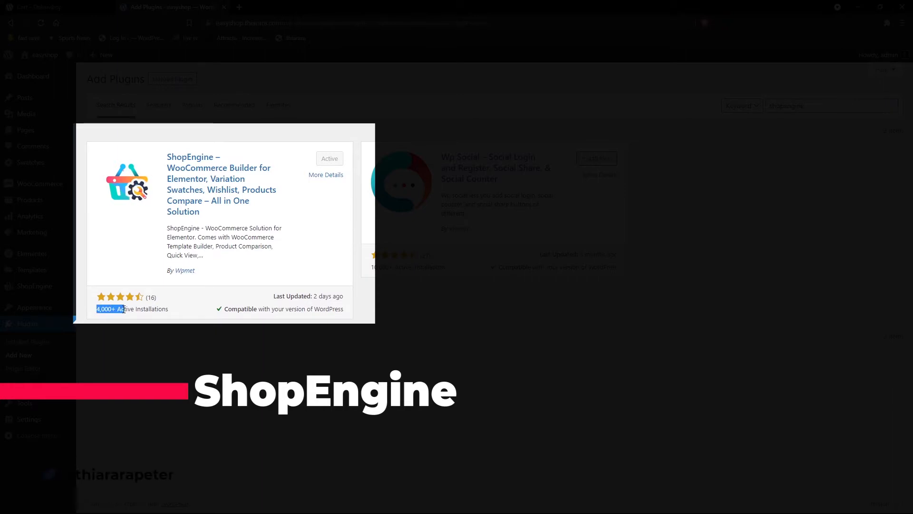
left_click_drag(270, 297, 340, 300)
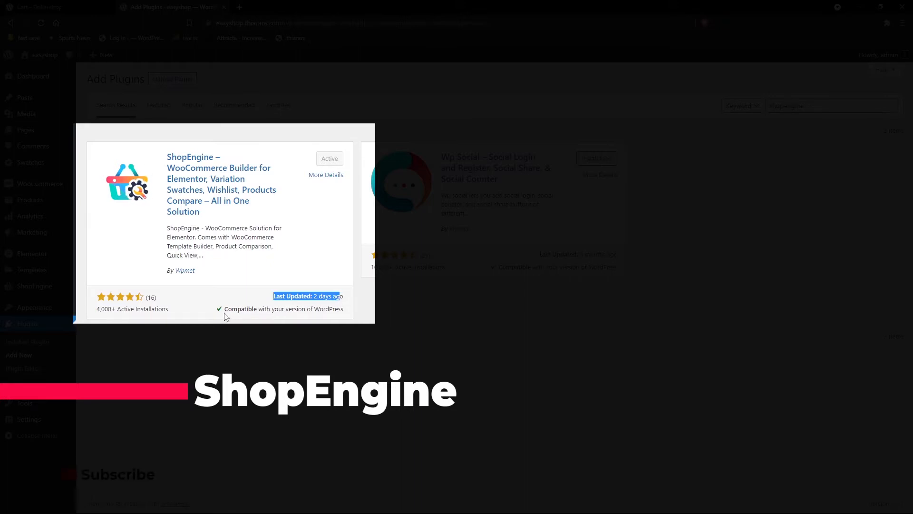
left_click_drag(225, 311, 345, 311)
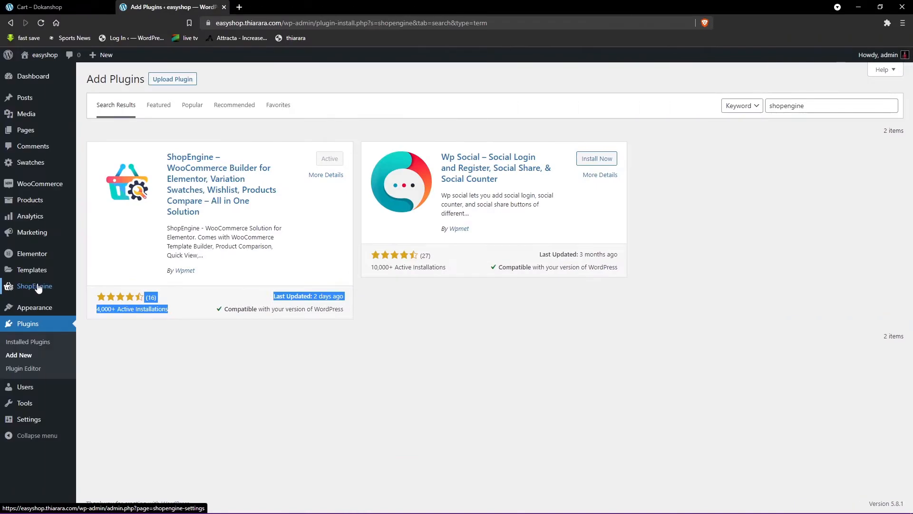
mouse_move(40, 289)
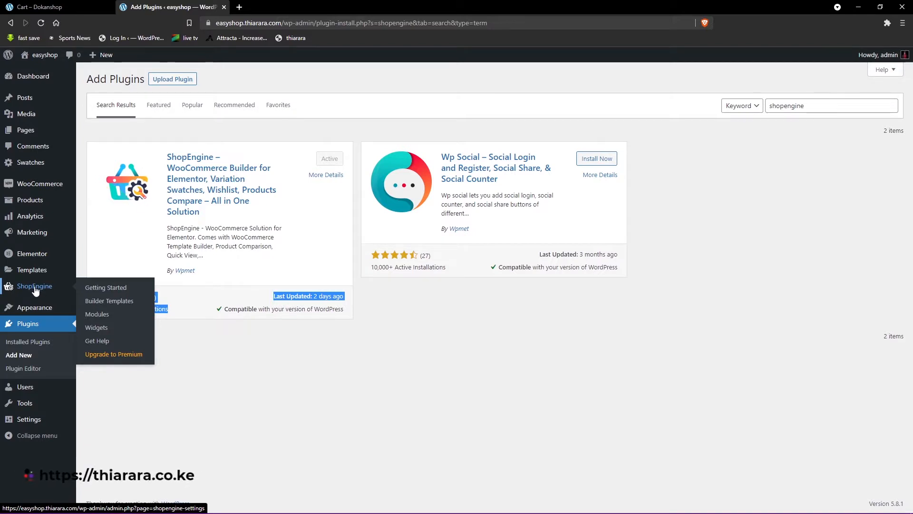
On ShopEngine Modules, save the Swatches module settings and close its settings panel
left_click(90, 316)
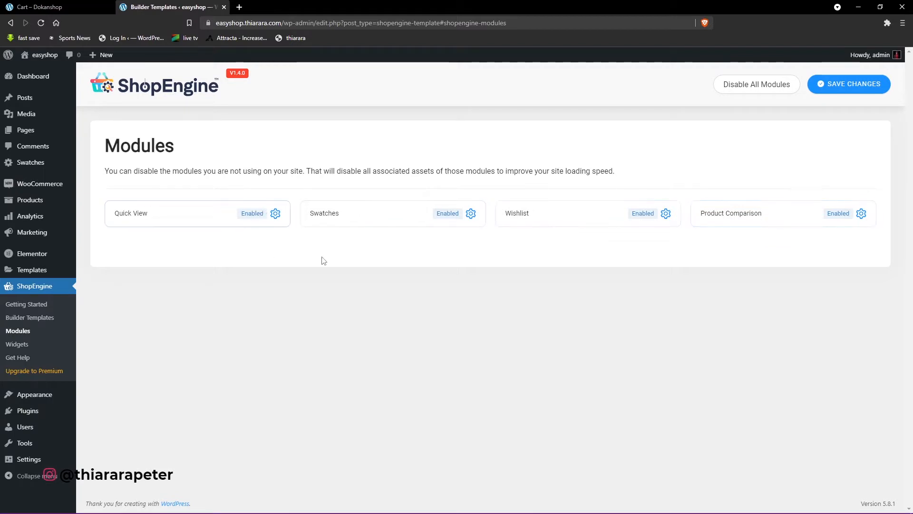
left_click(449, 214)
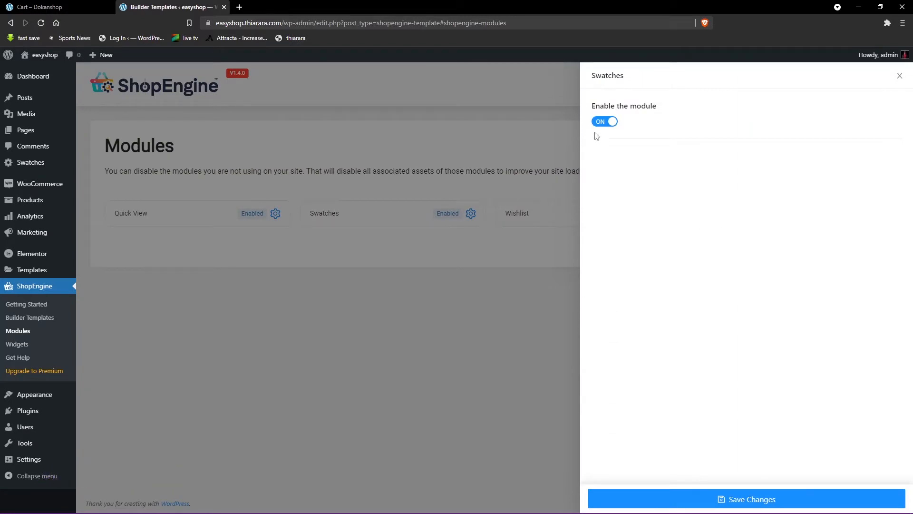
left_click(608, 122)
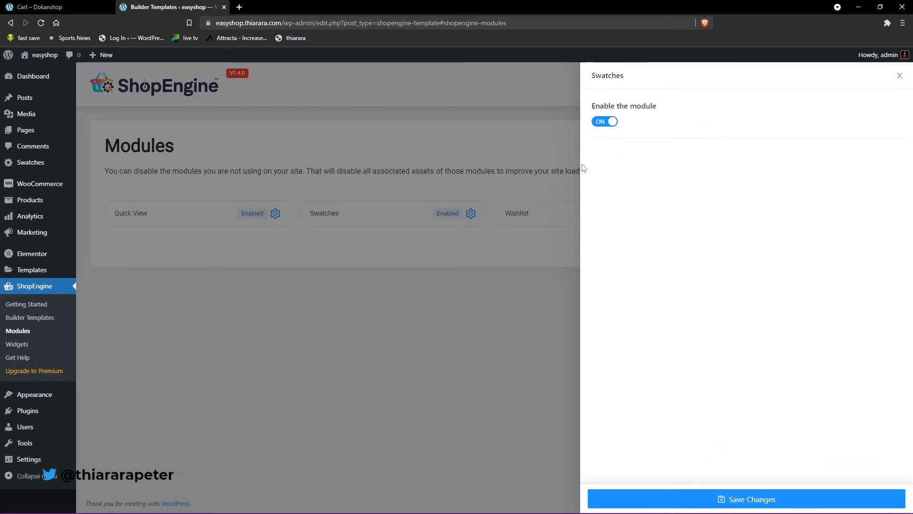
left_click(898, 78)
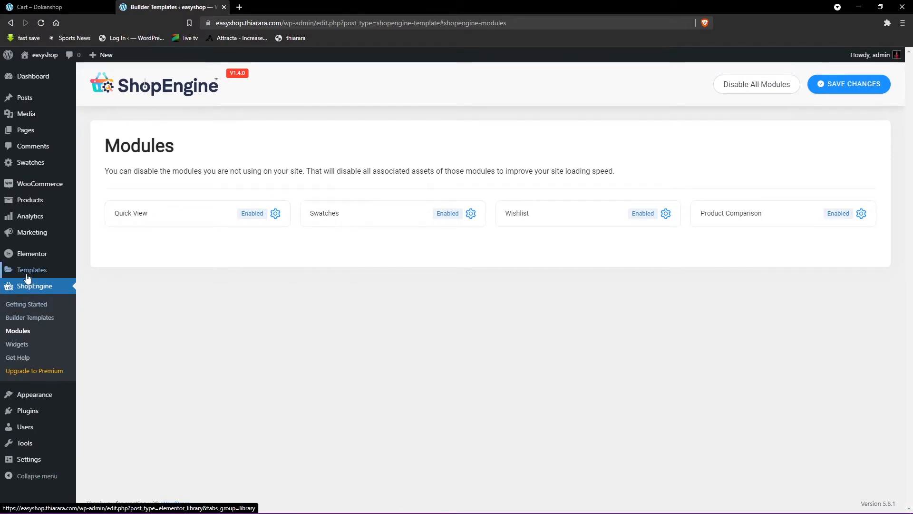
On ShopEngine Widgets, disable all widgets, re-enable all of them, and save the changes
left_click(14, 346)
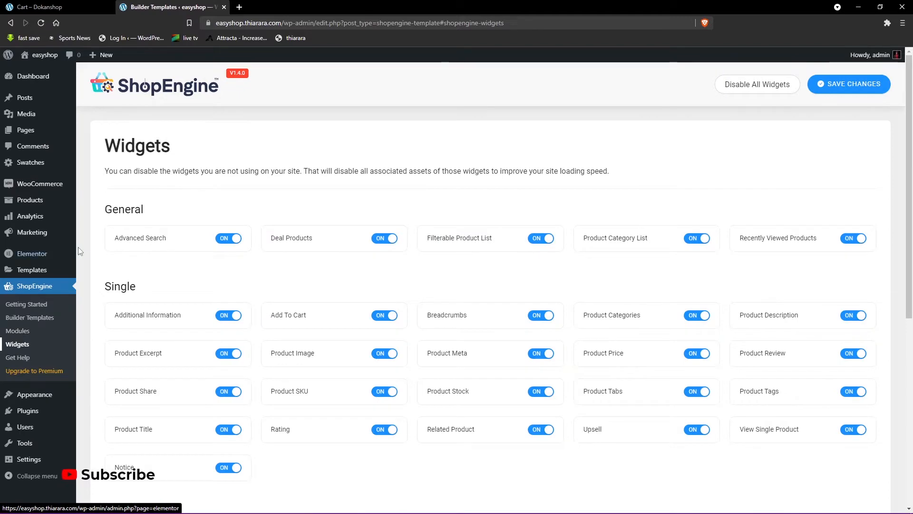
scroll(257, 290, "down", 7)
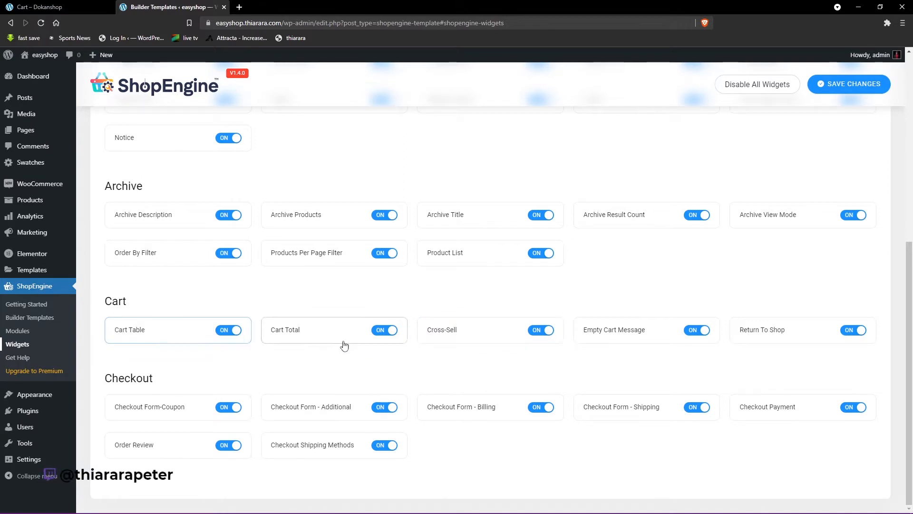
scroll(483, 294, "up", 7)
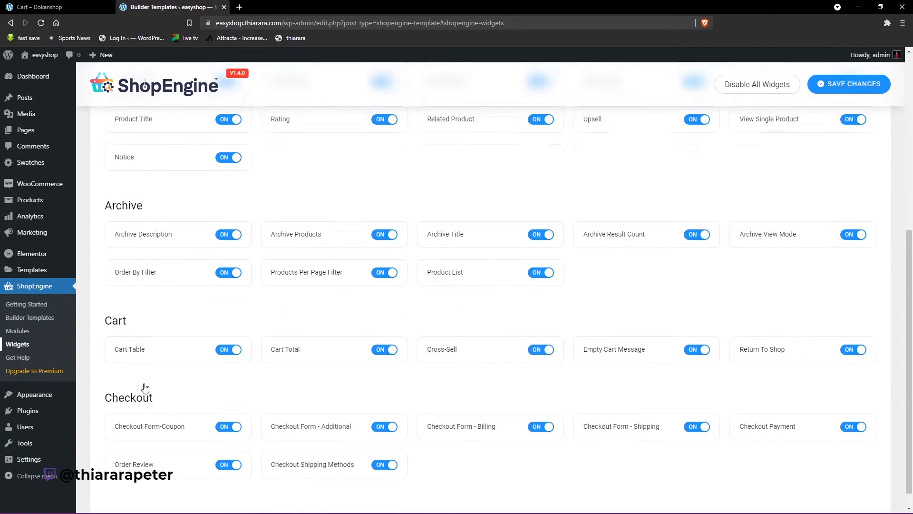
left_click(761, 85)
scroll(412, 276, "down", 5)
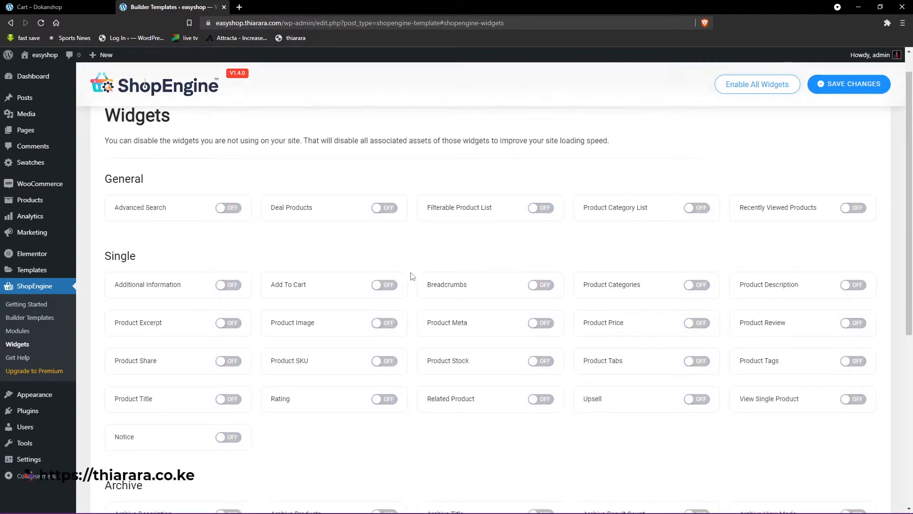
scroll(698, 190, "up", 1)
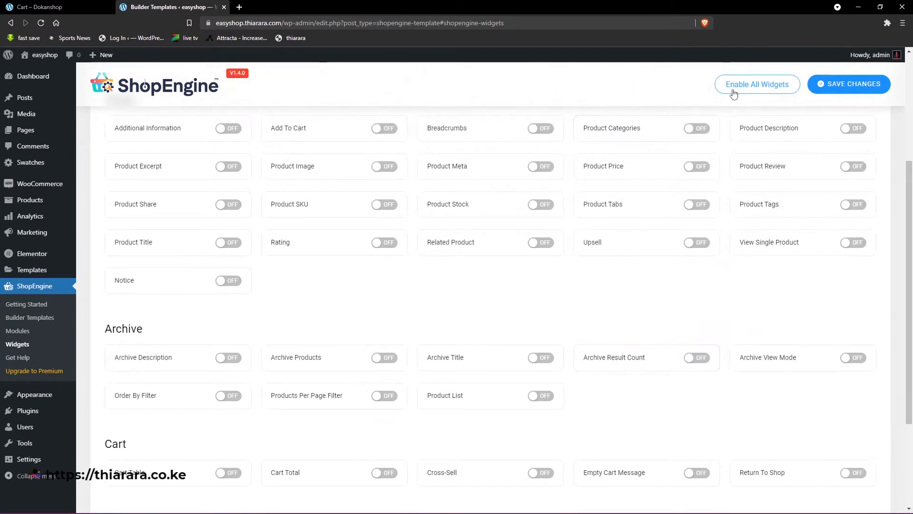
left_click(754, 85)
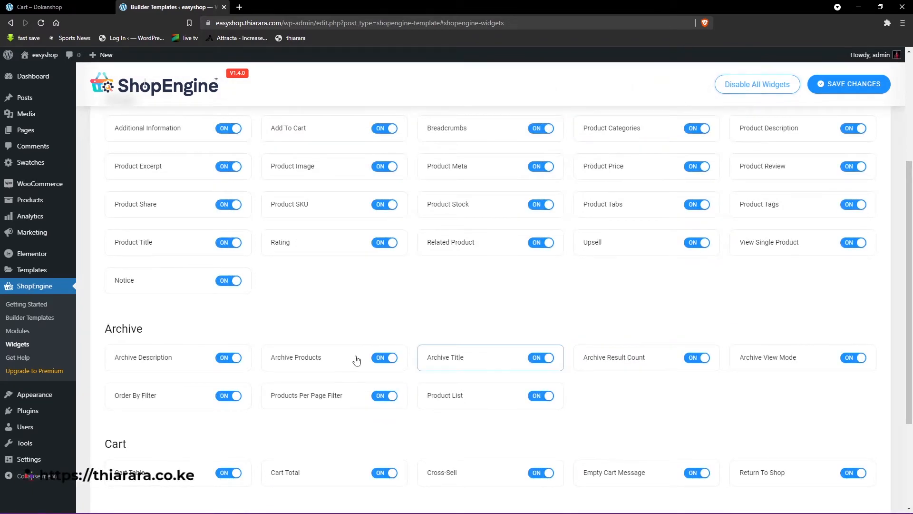
scroll(295, 360, "down", 2)
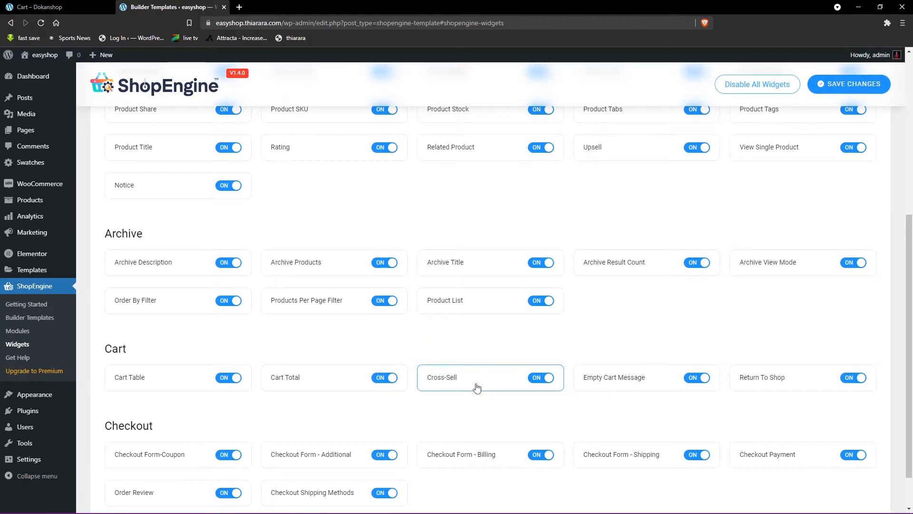
left_click(846, 89)
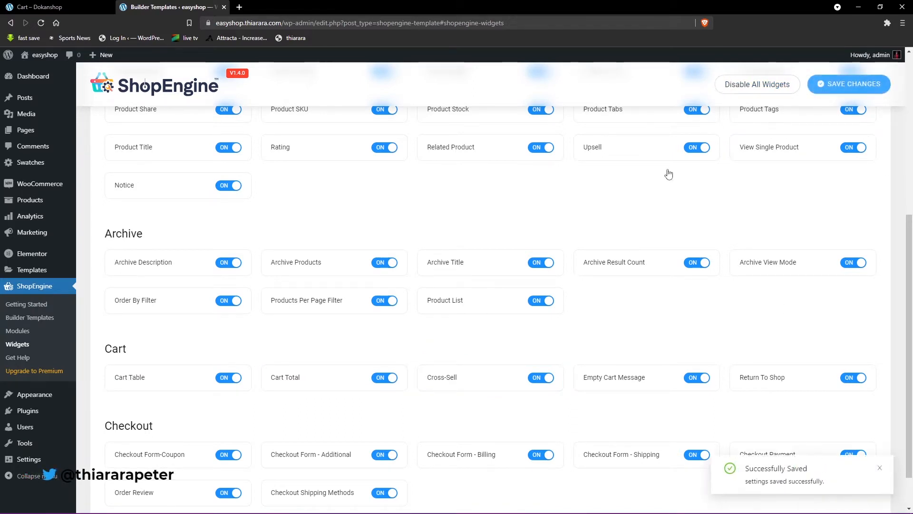
Open the ShopEngine Builder Templates list showing the active 'shop — Elementor' template
left_click(23, 322)
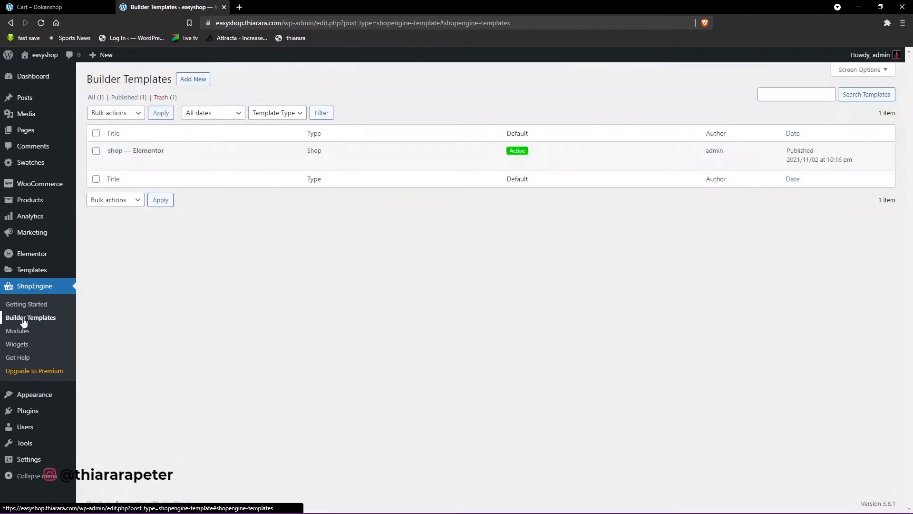
left_click_drag(165, 151, 110, 148)
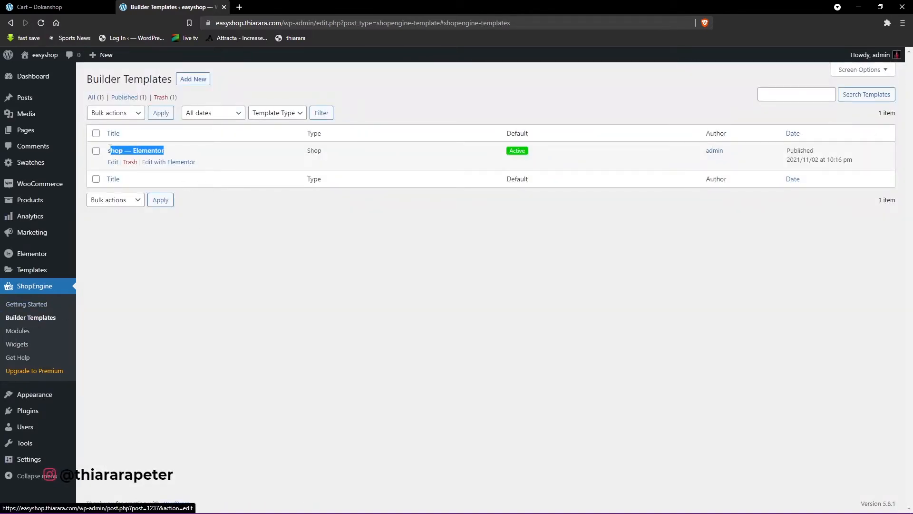
left_click(177, 268)
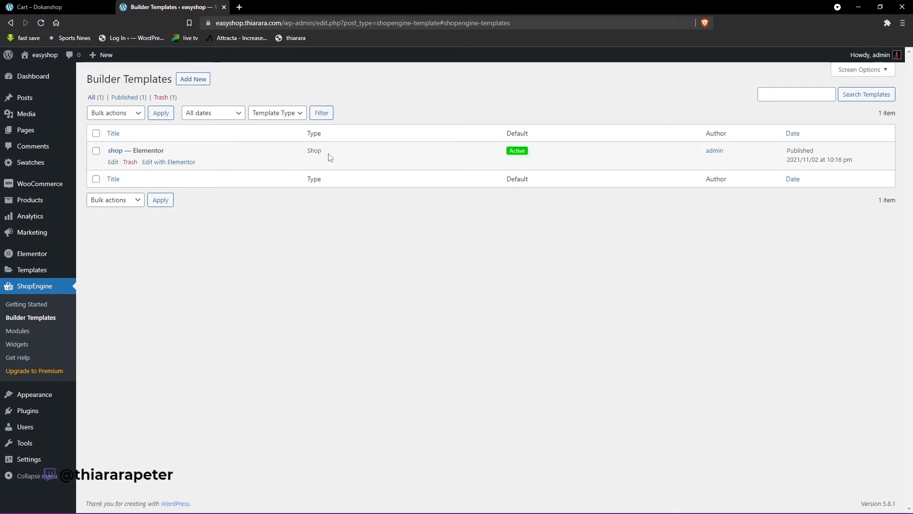
left_click_drag(329, 155, 295, 152)
left_click(275, 276)
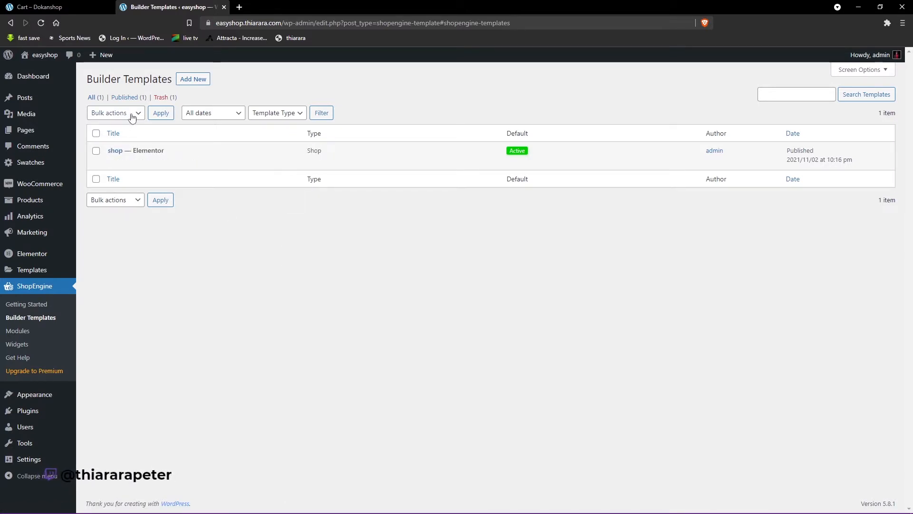
Start a new builder template and name it 'cart page'
left_click(192, 82)
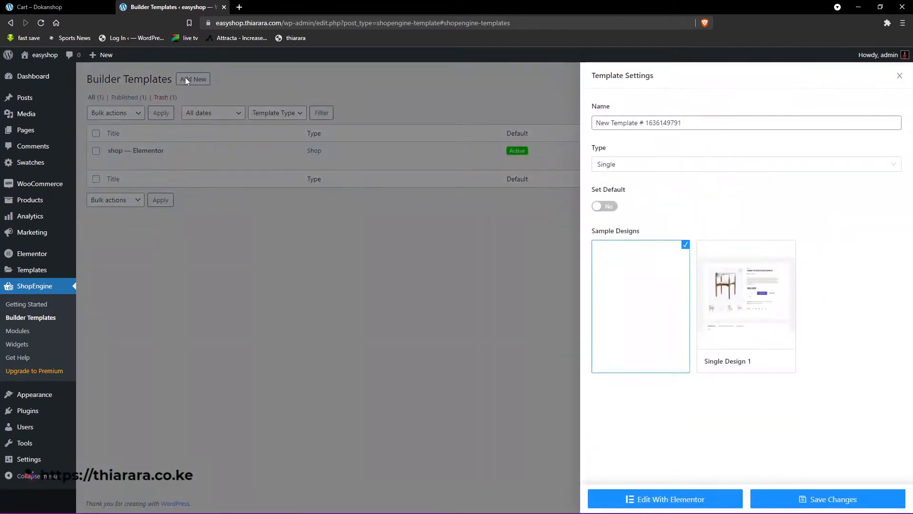
left_click_drag(697, 124, 563, 126)
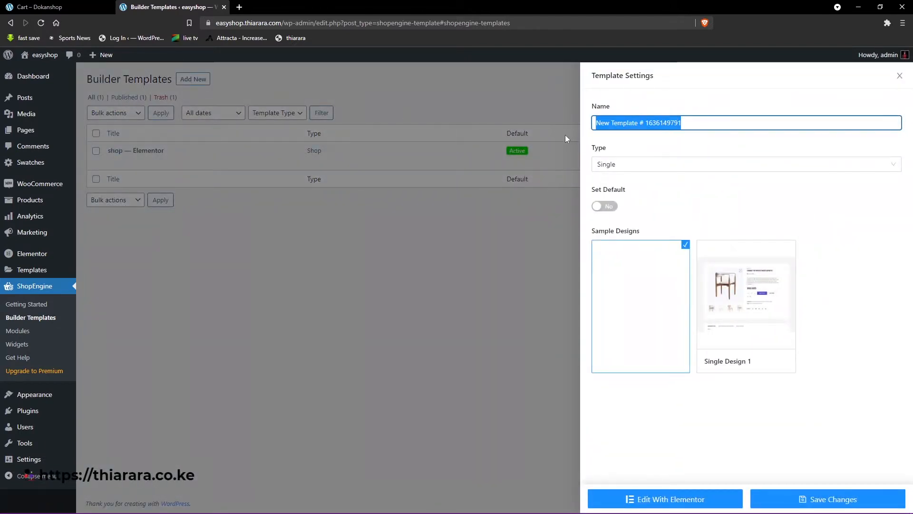
key("BackSpace")
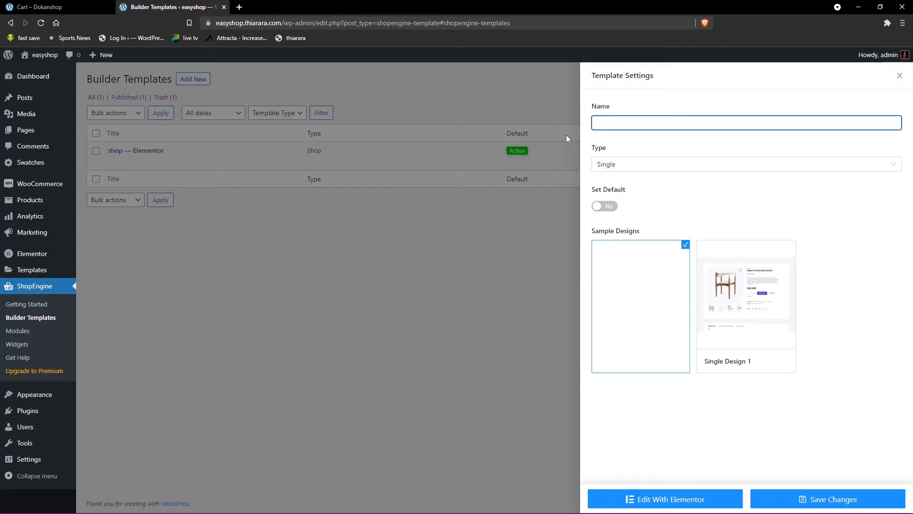
type("cart page")
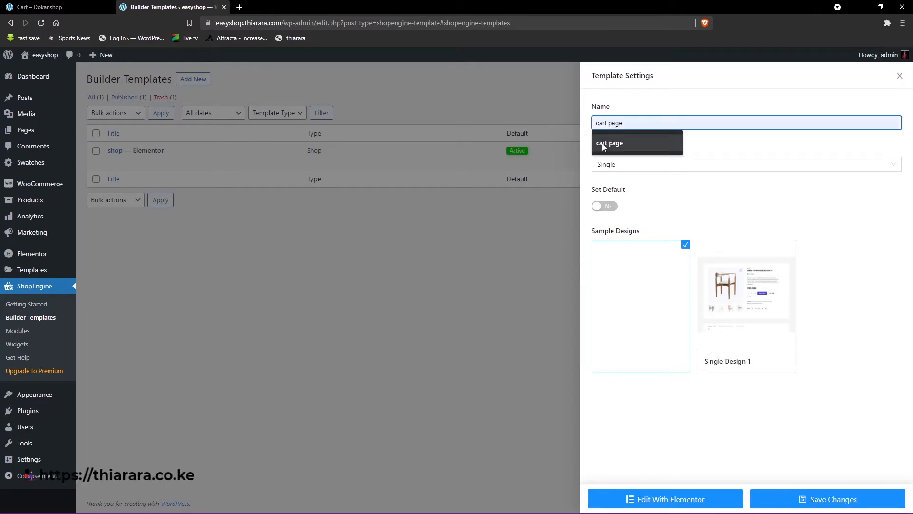
left_click(609, 145)
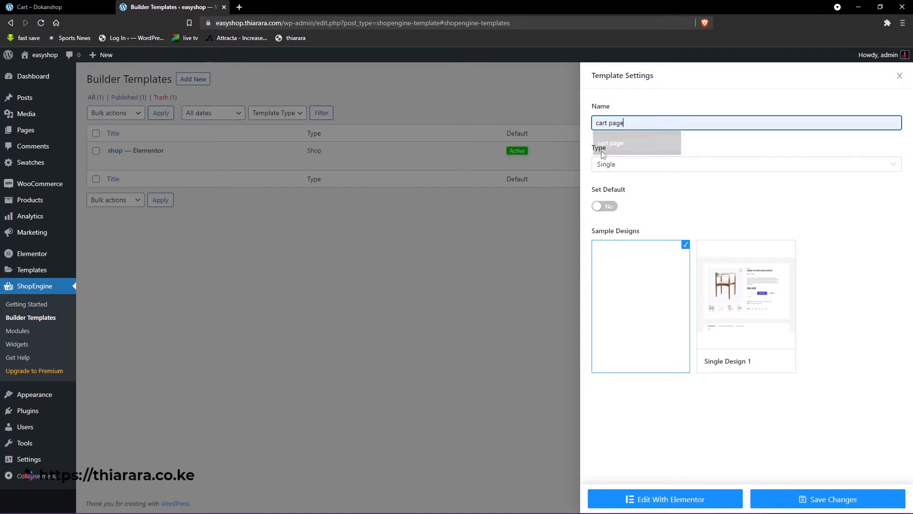
Set the template type to Cart, keep the blank design, and save the template
left_click(630, 166)
left_click(631, 166)
left_click_drag(608, 152, 596, 149)
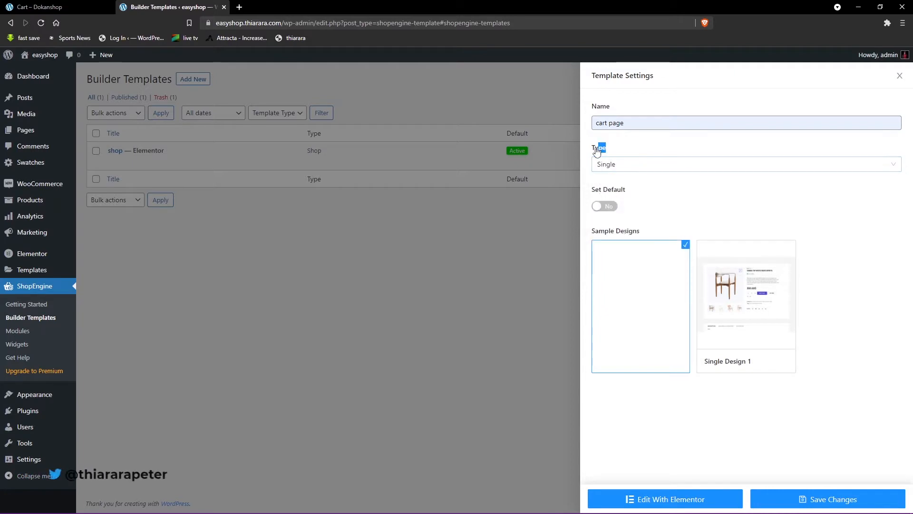
left_click(626, 166)
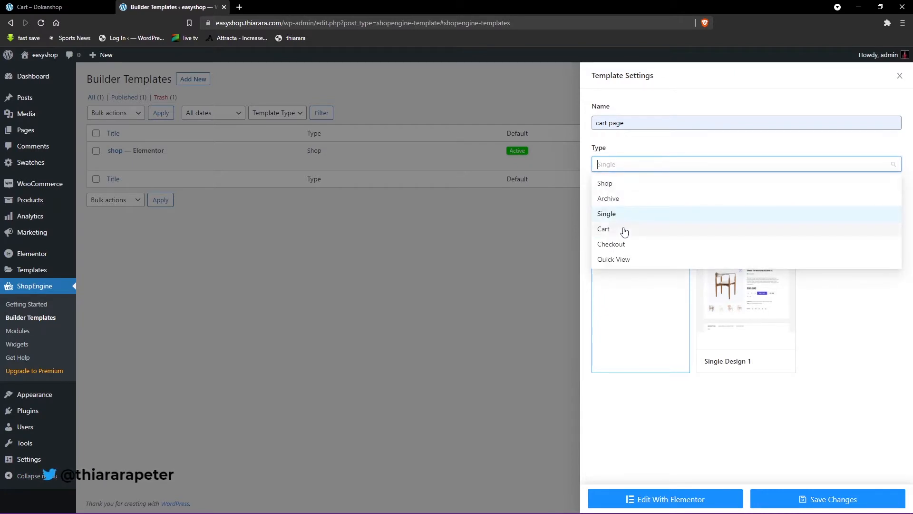
left_click(625, 230)
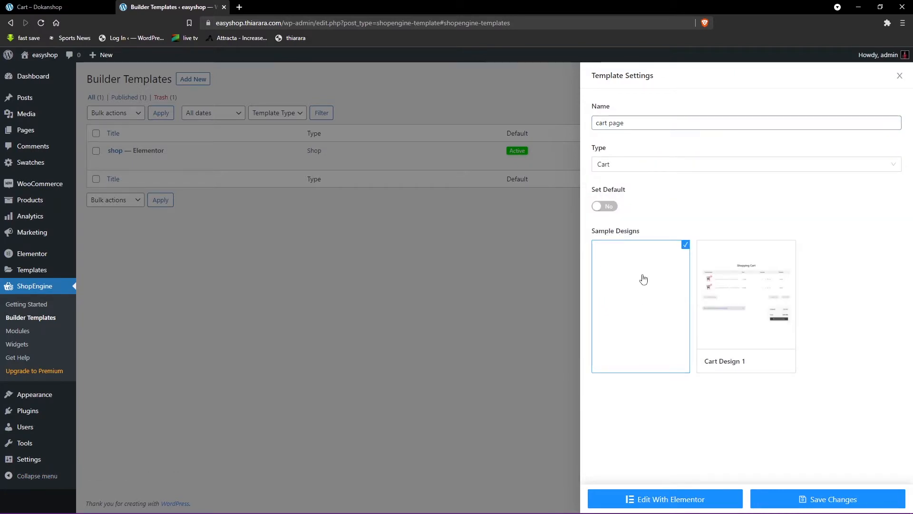
mouse_move(725, 292)
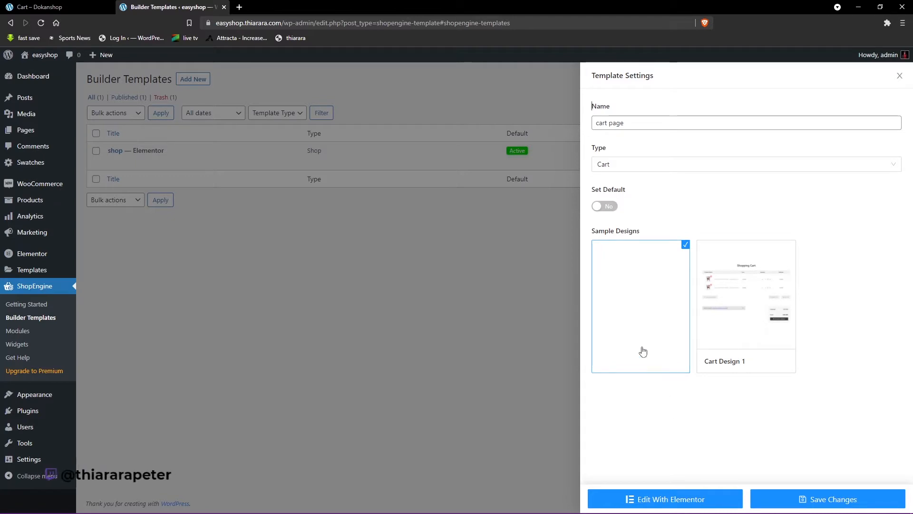
left_click(816, 498)
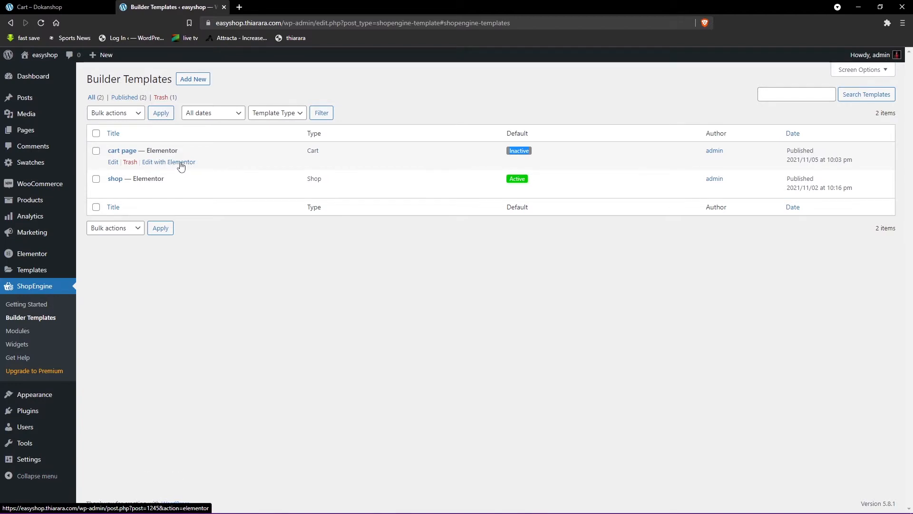
Open 'cart page' in Elementor and add a single-column section at the top of the canvas
left_click(181, 163)
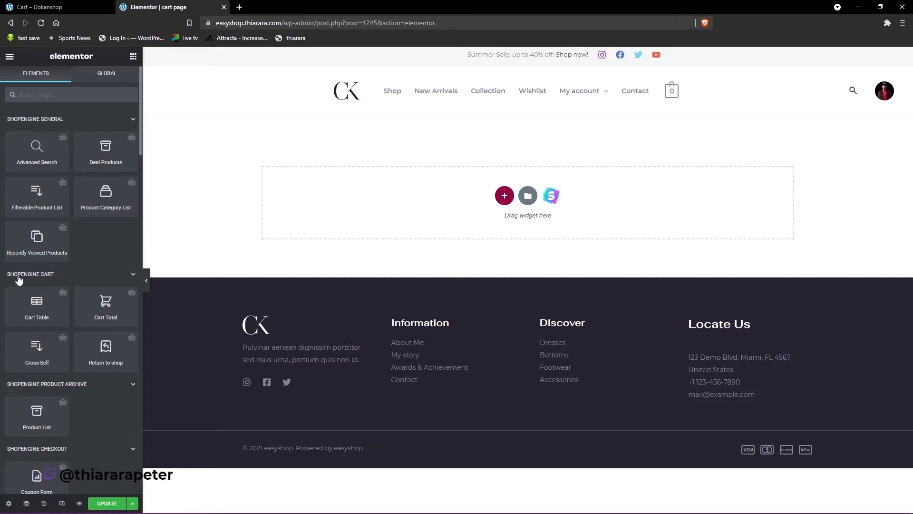
scroll(46, 285, "down", 2)
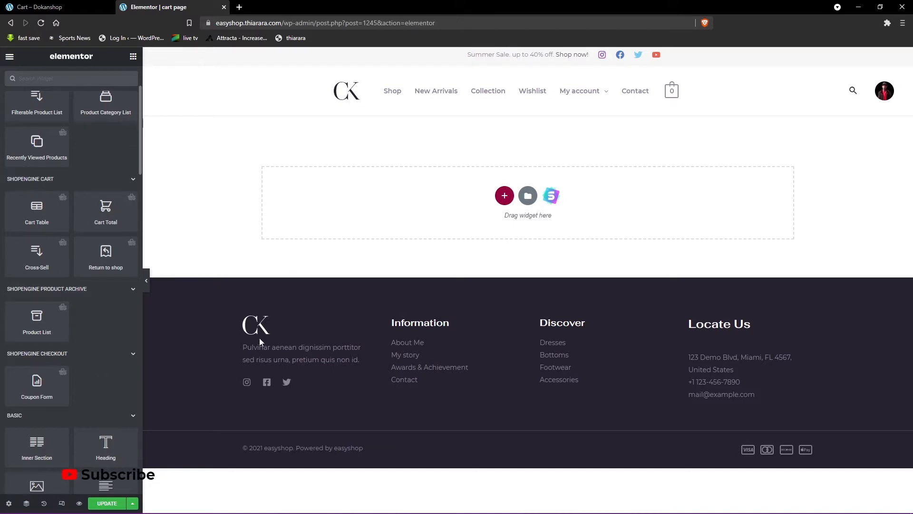
left_click(504, 196)
left_click(404, 219)
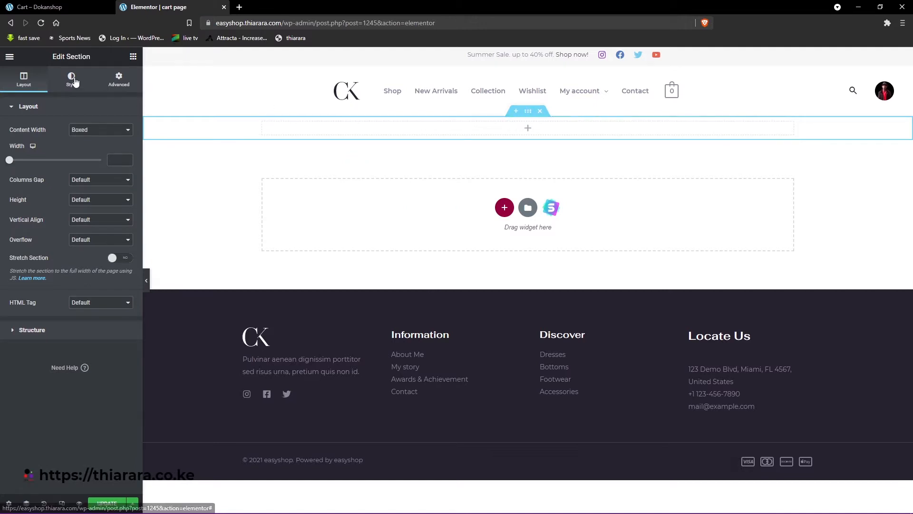
Give the section a classic colour background, first tinted light pink
left_click(73, 80)
left_click(87, 150)
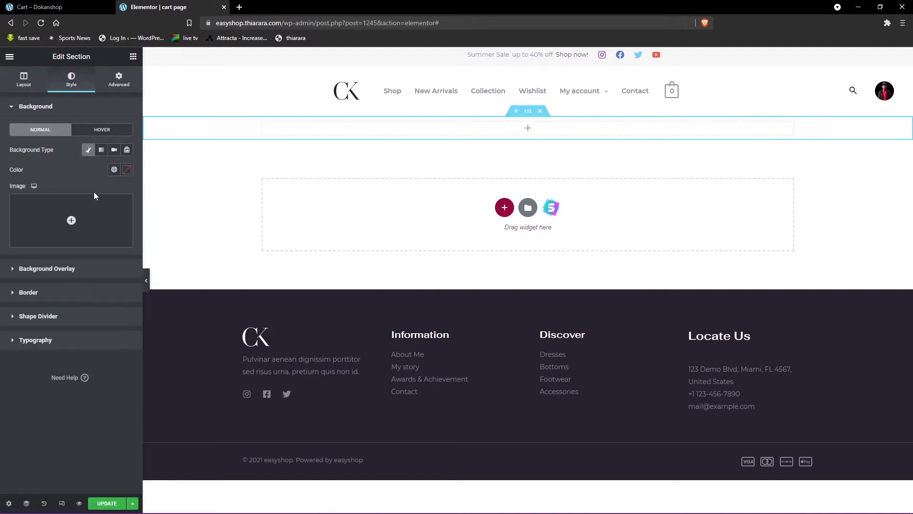
left_click(126, 170)
left_click_drag(73, 217, 23, 211)
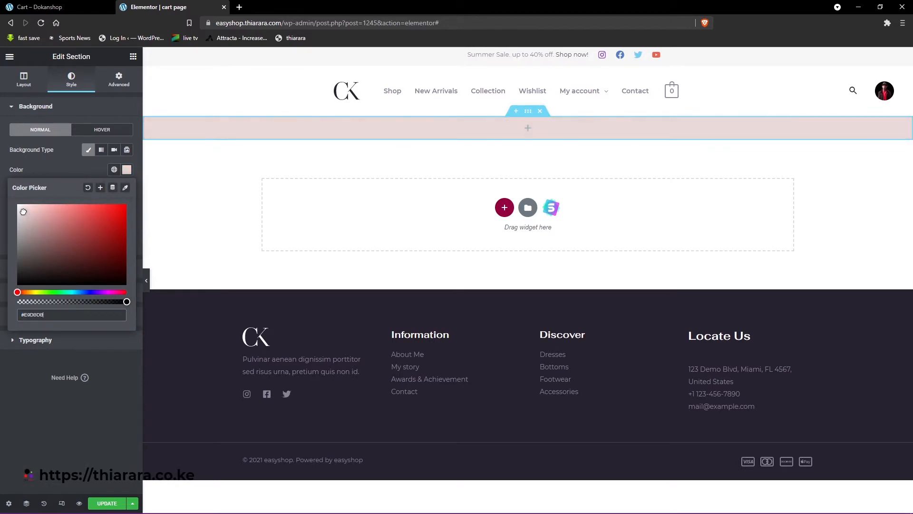
left_click(93, 172)
left_click(127, 170)
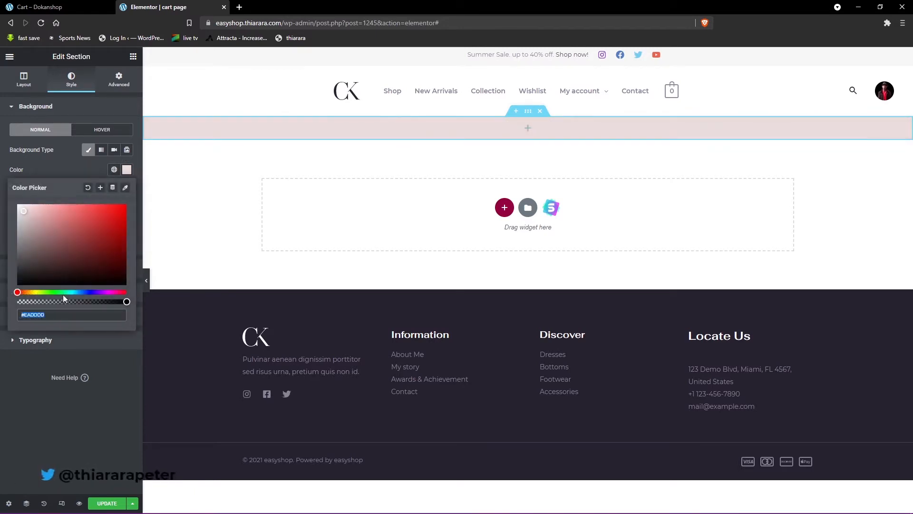
left_click(64, 169)
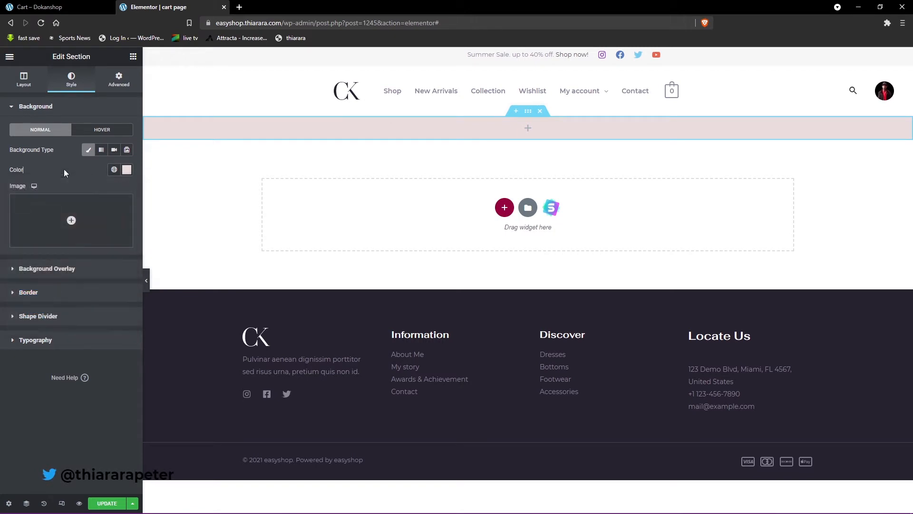
Try the Secondary global colour, then set the section background to white #FFFFFF
left_click(115, 170)
scroll(54, 314, "down", 3)
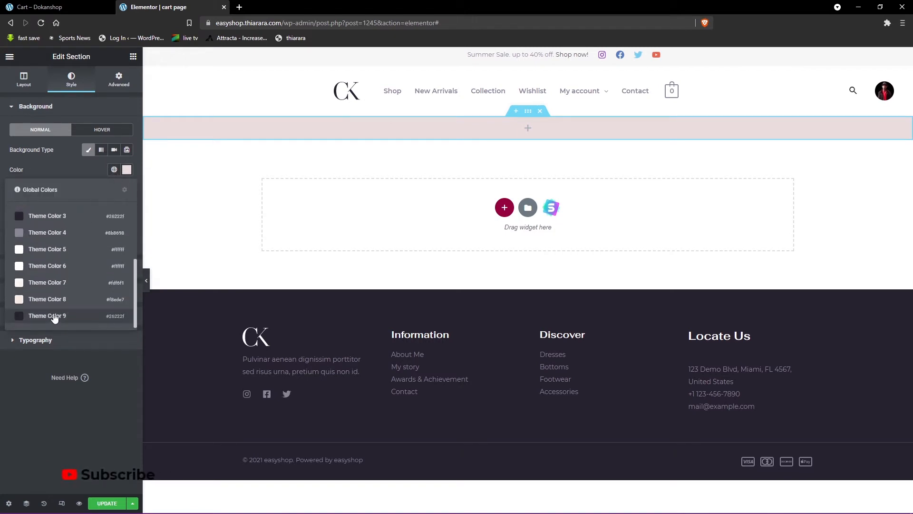
scroll(54, 315, "up", 3)
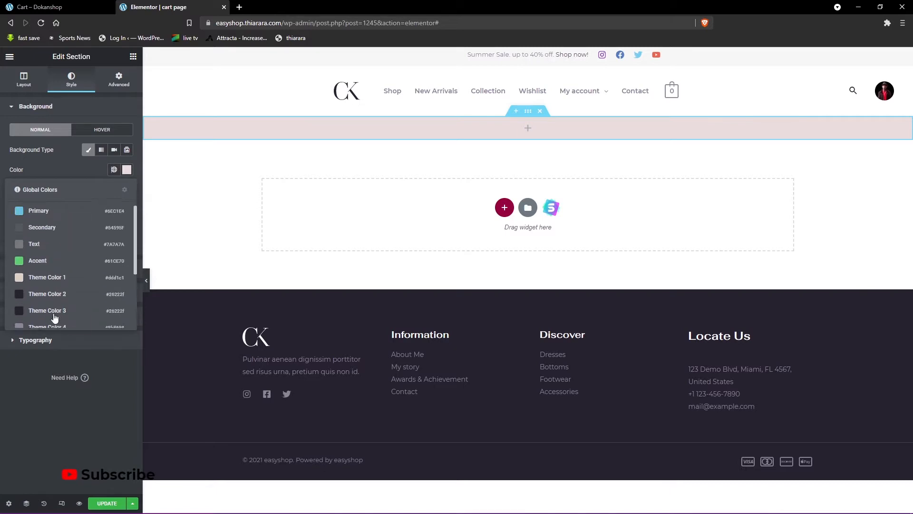
left_click(42, 231)
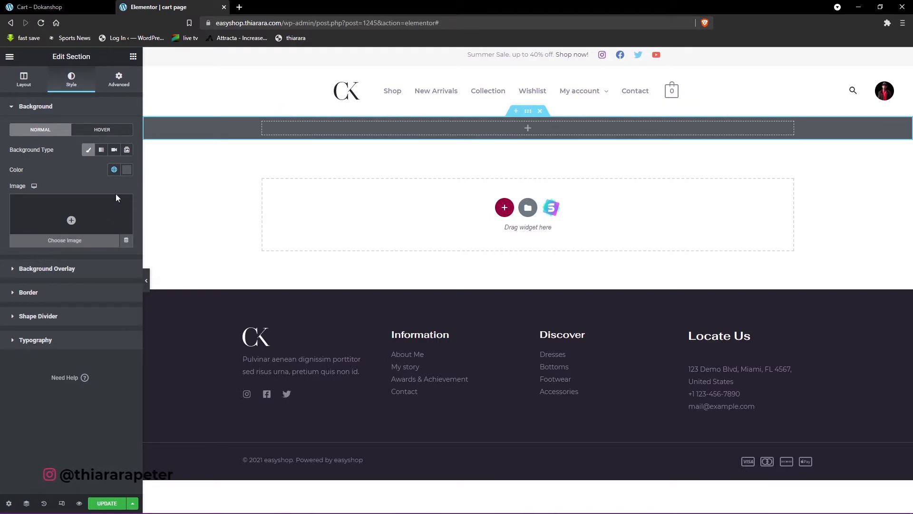
left_click(123, 170)
left_click_drag(36, 217, 16, 204)
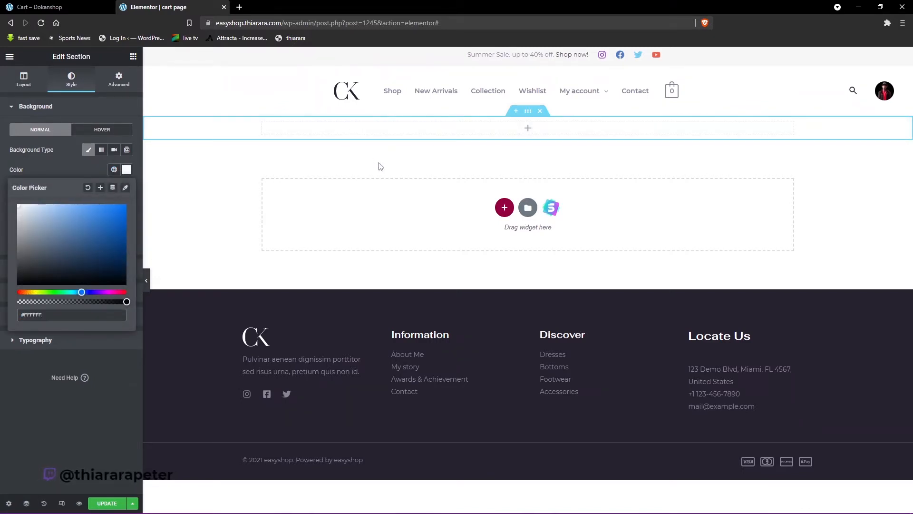
left_click(134, 56)
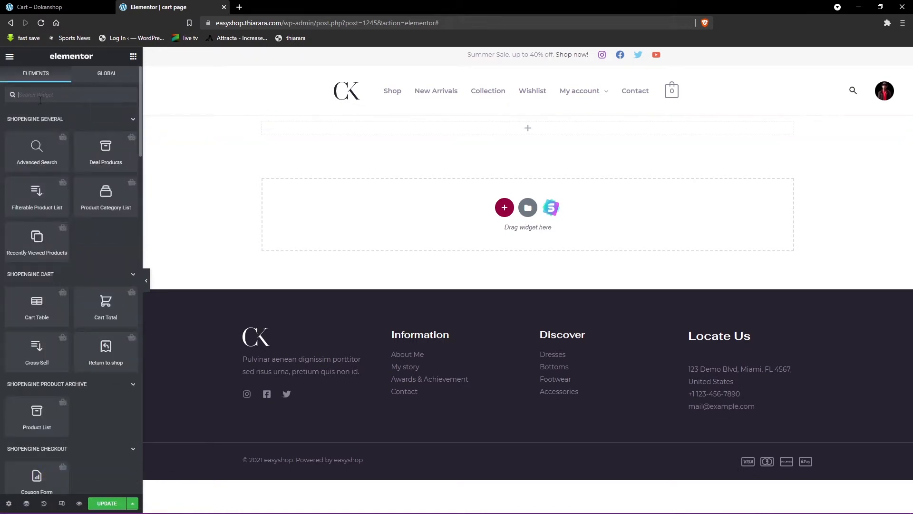
Drop a two-column Inner Section into the top section, then place a Heading widget above its columns
type("inn")
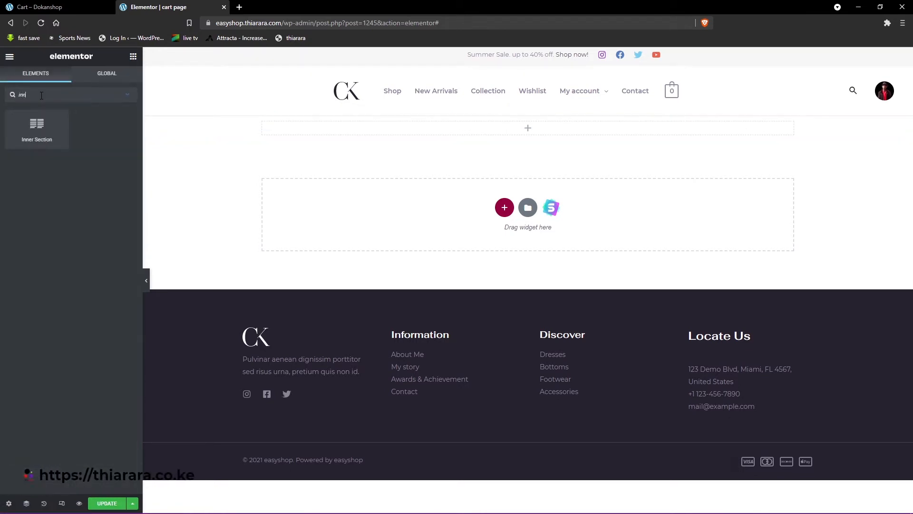
left_click_drag(27, 132, 467, 129)
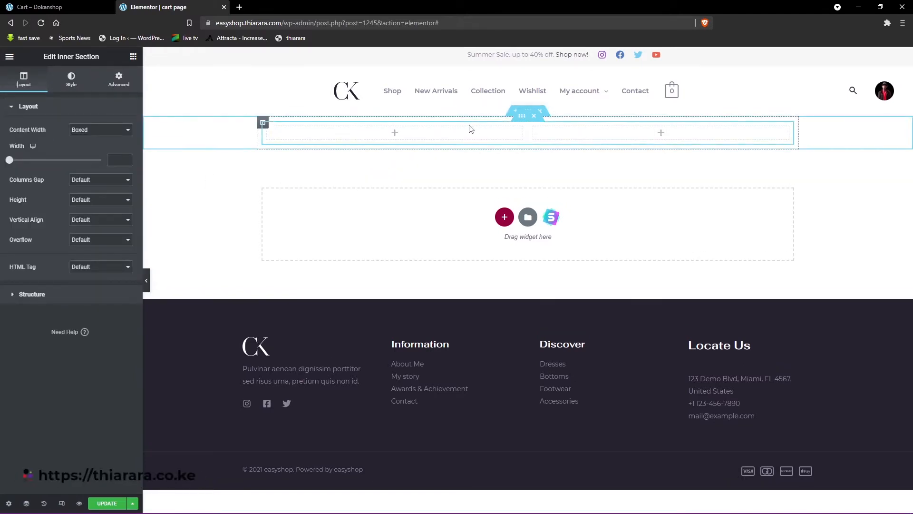
left_click(133, 59)
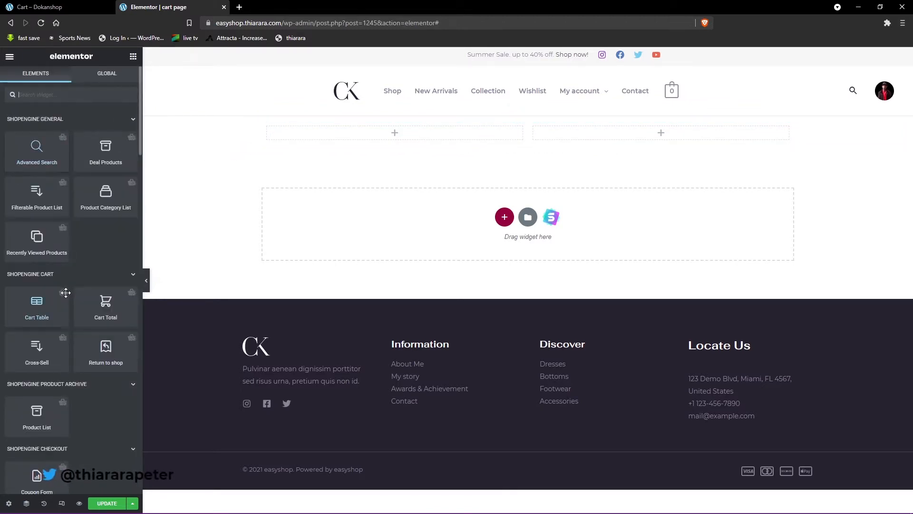
scroll(67, 297, "down", 2)
left_click_drag(96, 457, 351, 124)
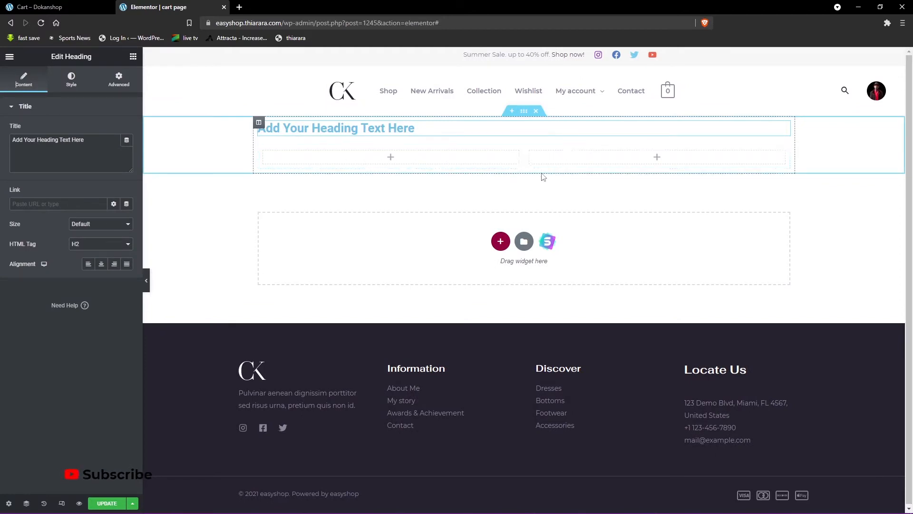
Replace the heading title with 'shopping cart', centre-align it, and leave the HTML tag at H2
left_click(417, 129)
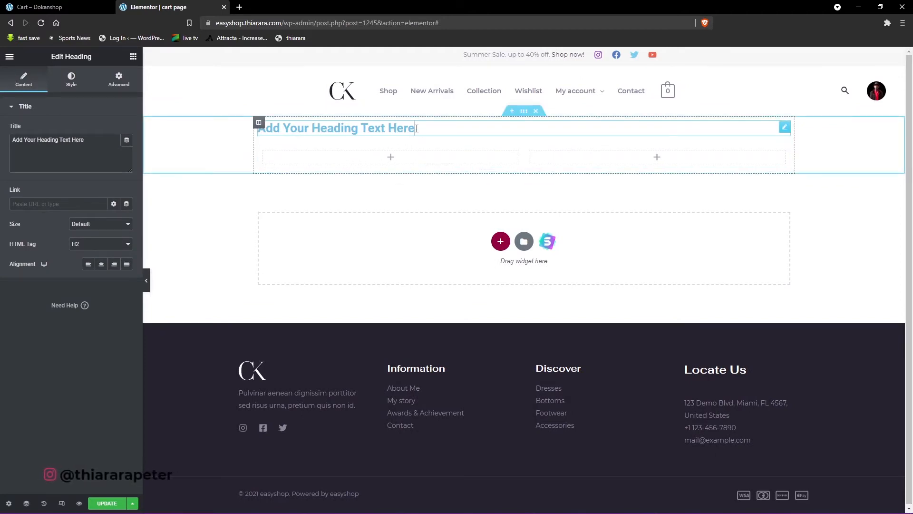
left_click_drag(416, 129, 211, 130)
triple_click(87, 145)
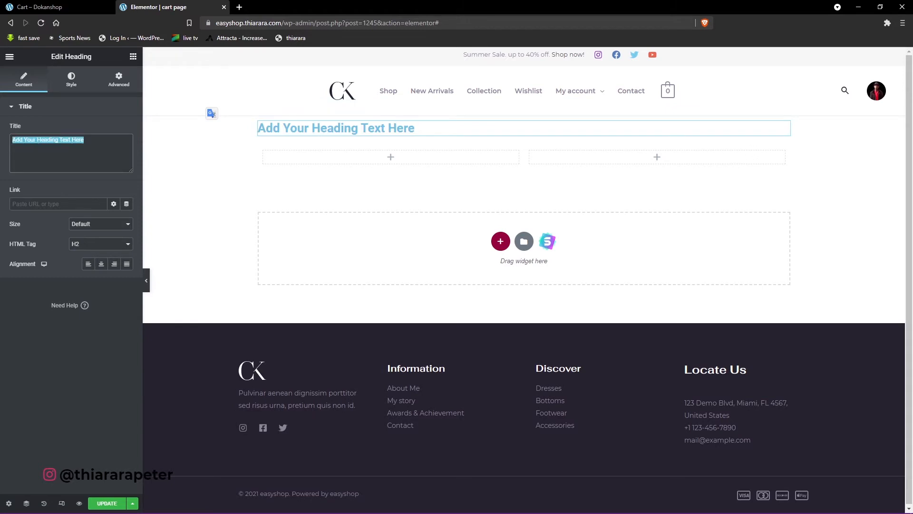
type("shopping cart")
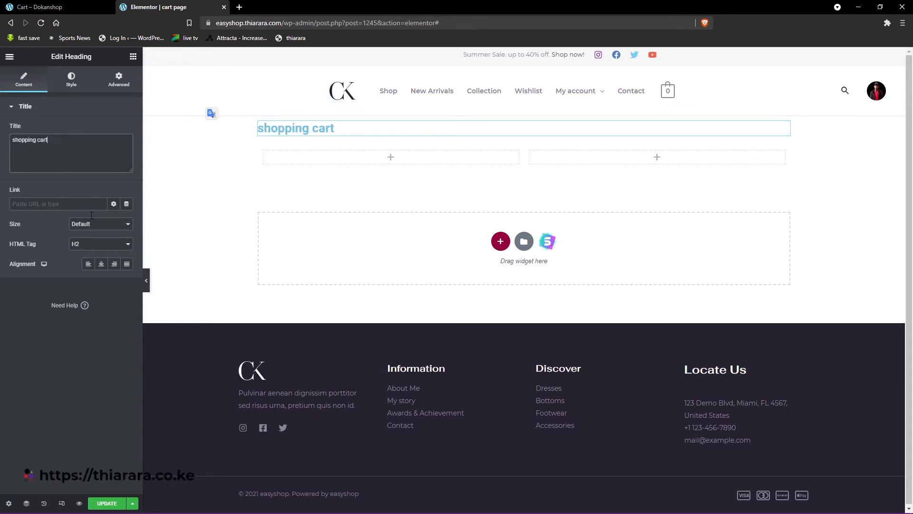
left_click(102, 264)
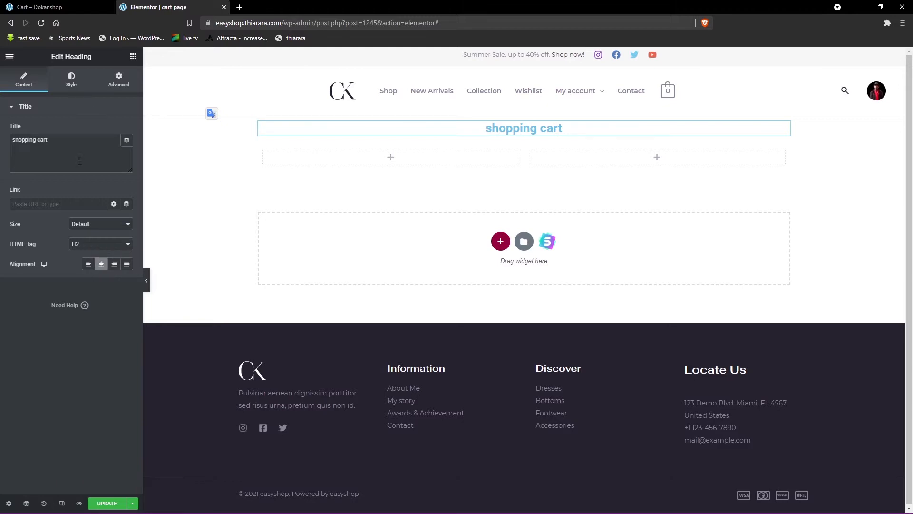
left_click(80, 245)
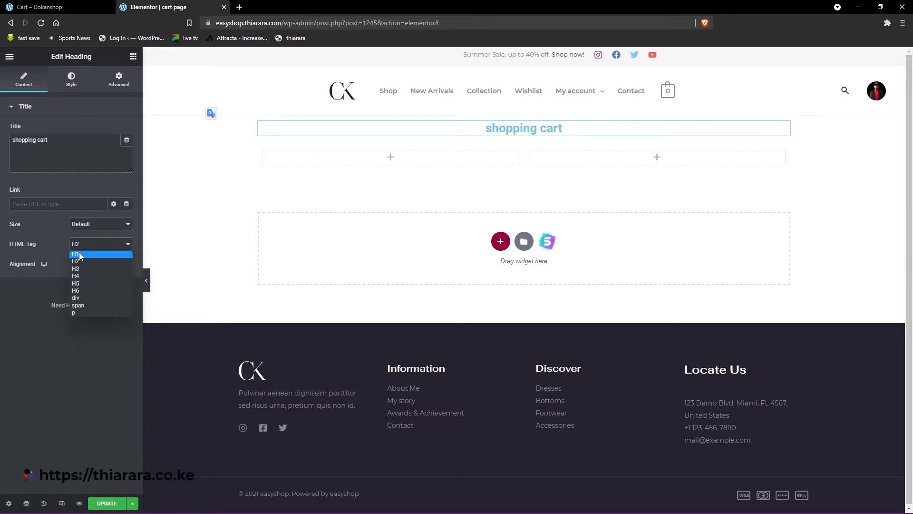
left_click(79, 253)
left_click(83, 245)
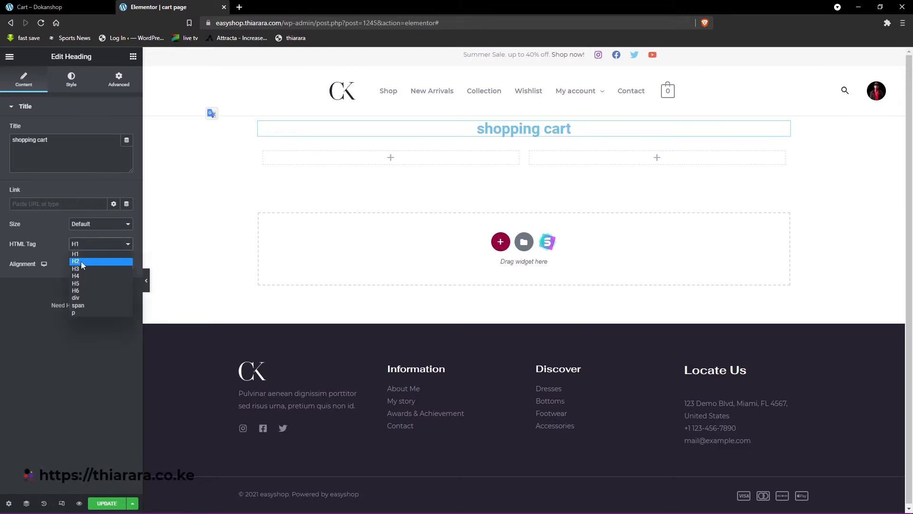
left_click(81, 262)
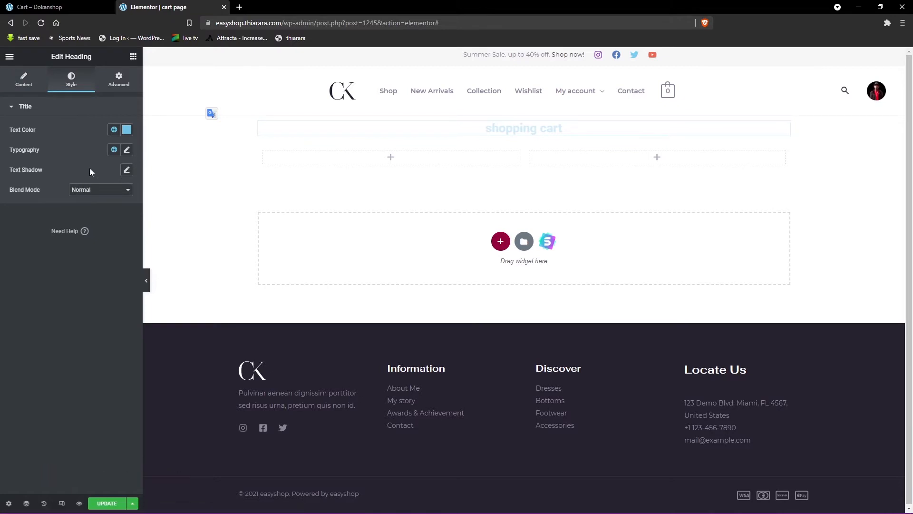
Make the heading text colour black
left_click(127, 130)
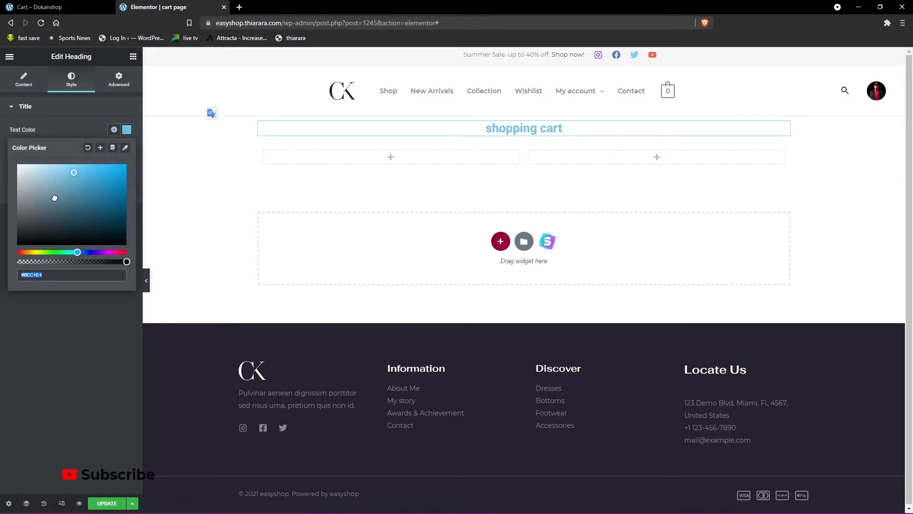
mouse_move(54, 198)
left_mouse_down()
mouse_move(25, 253)
mouse_move(18, 231)
left_mouse_up()
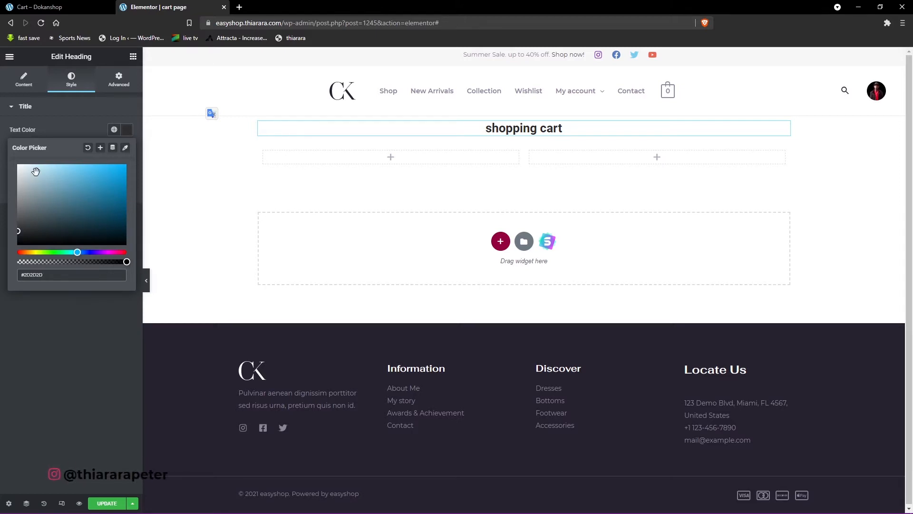
left_click(64, 124)
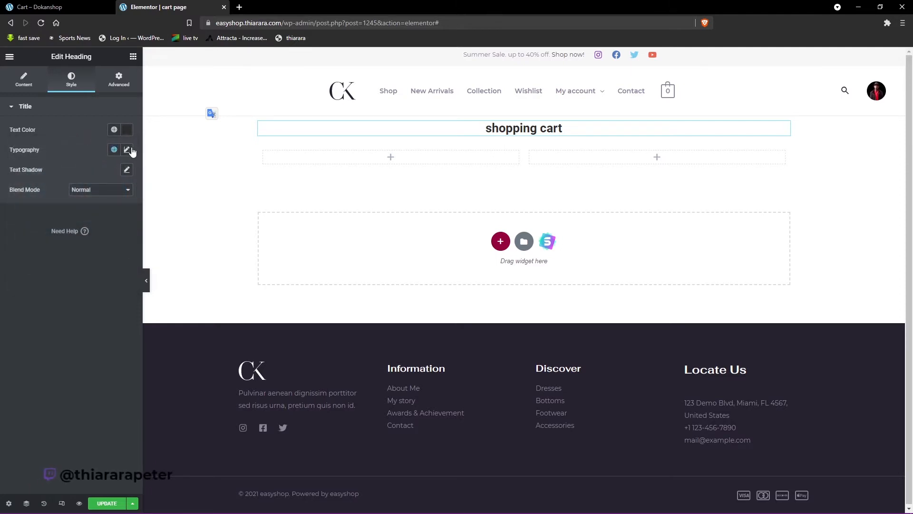
Set the heading typography to Montserrat, weight 800, with Capitalize transform
left_click(126, 149)
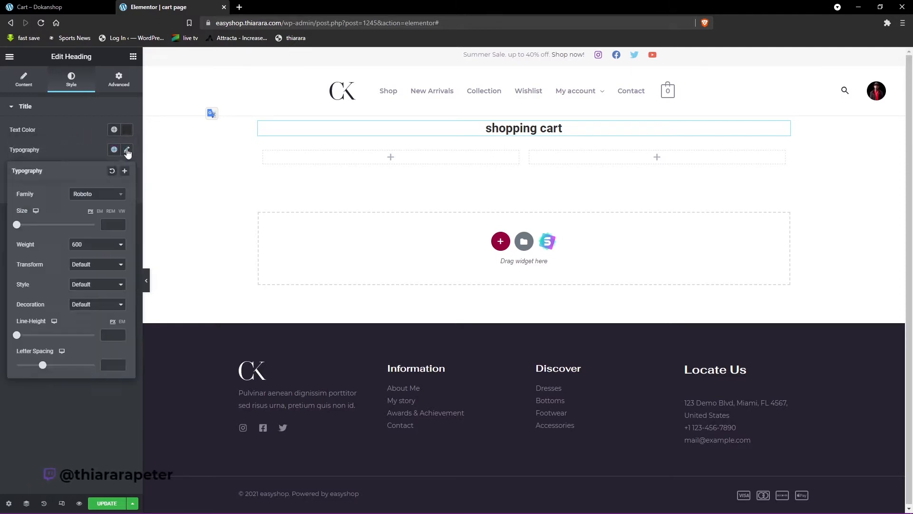
left_click(95, 195)
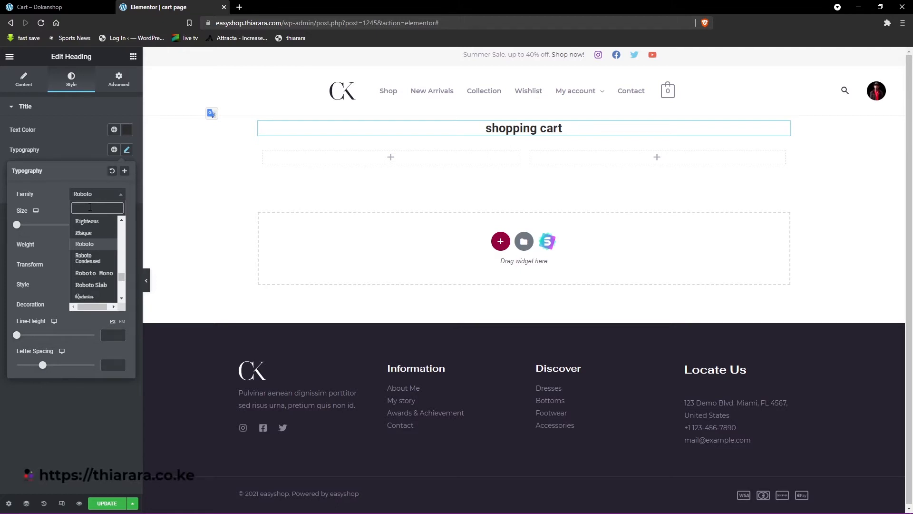
type("m")
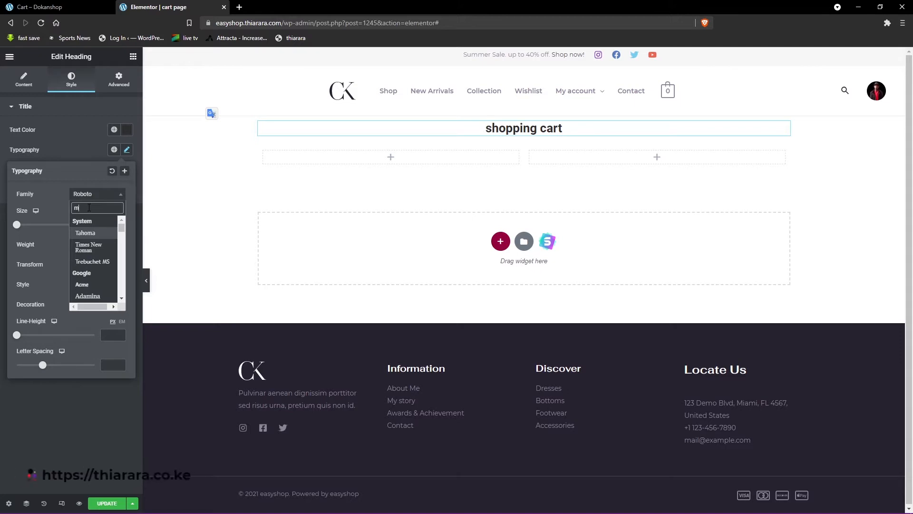
type("ont")
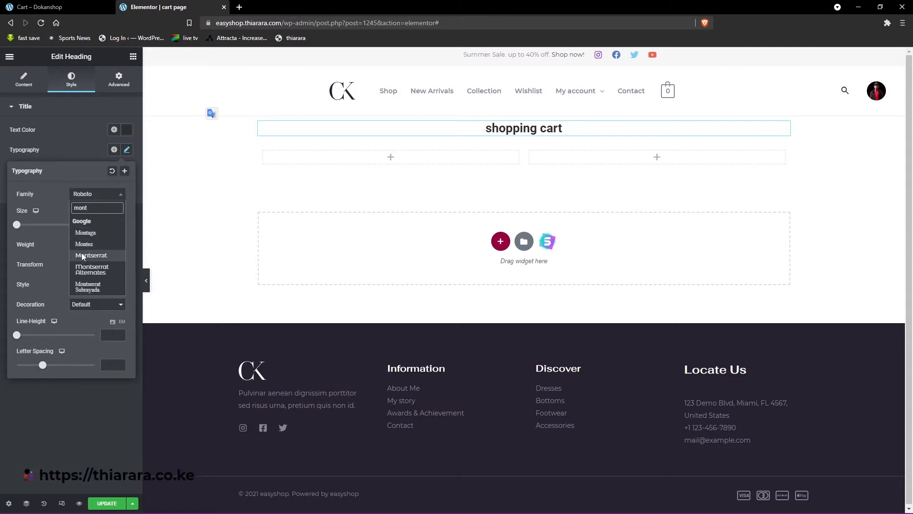
left_click(91, 255)
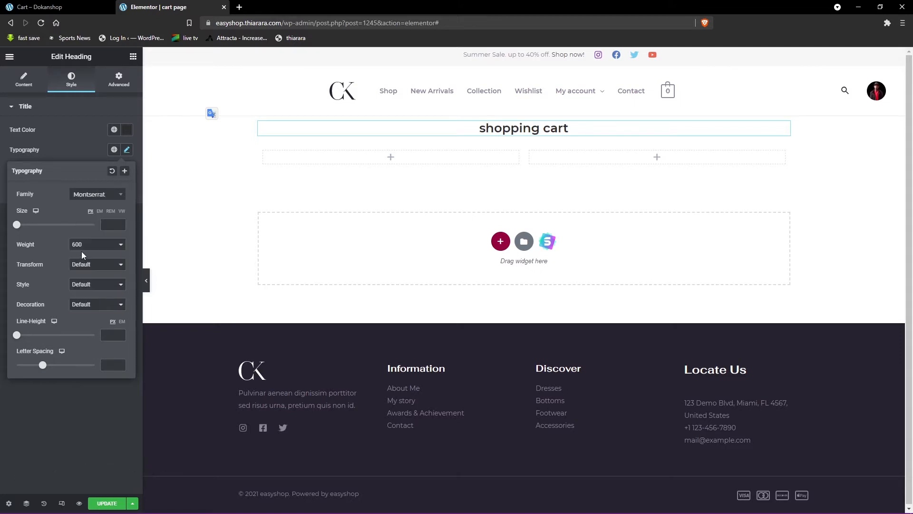
left_click(86, 244)
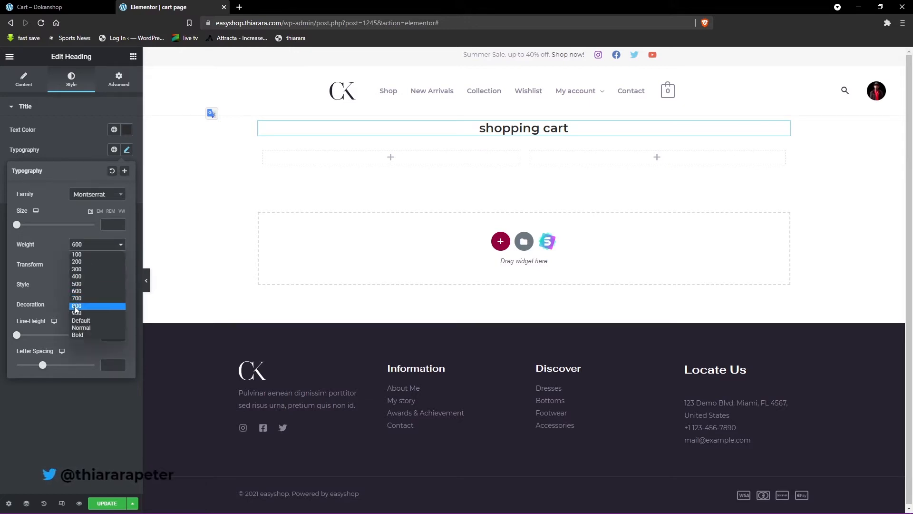
left_click(76, 306)
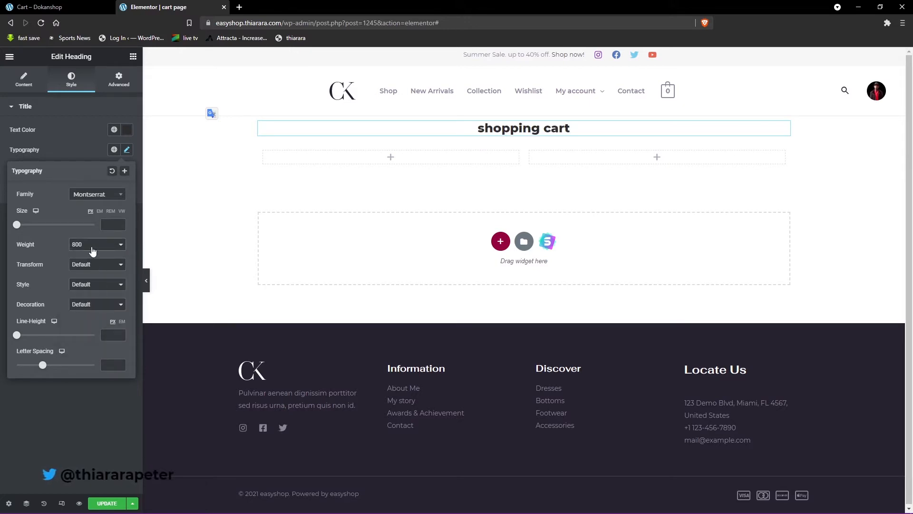
left_click(81, 264)
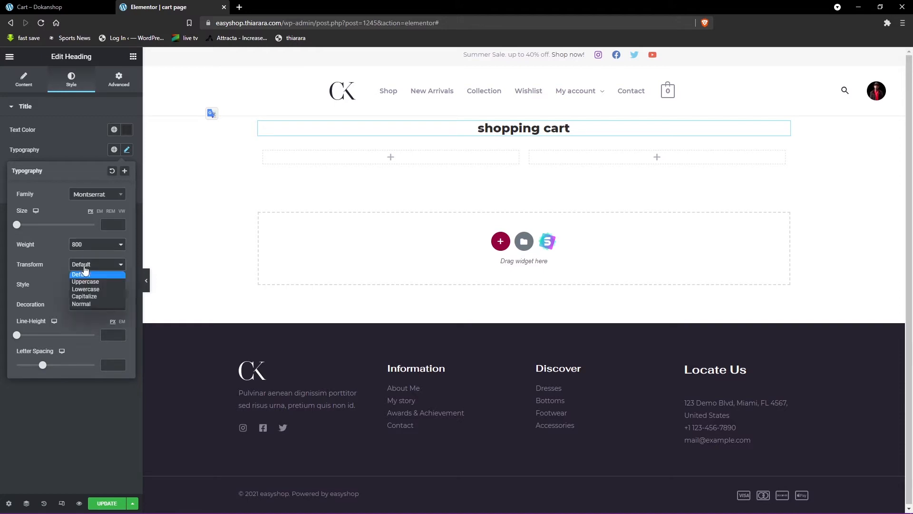
left_click(80, 295)
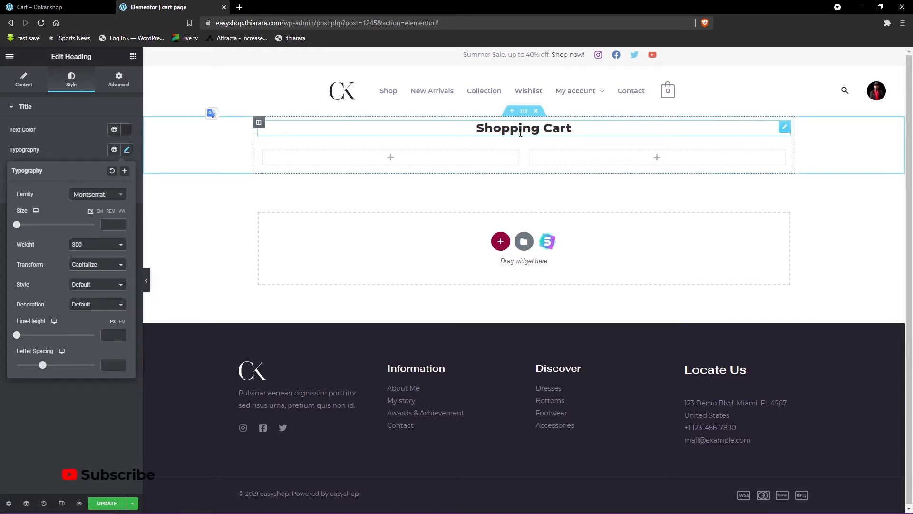
Check the live cart page, then bring up the Elementor widget list
left_click(57, 7)
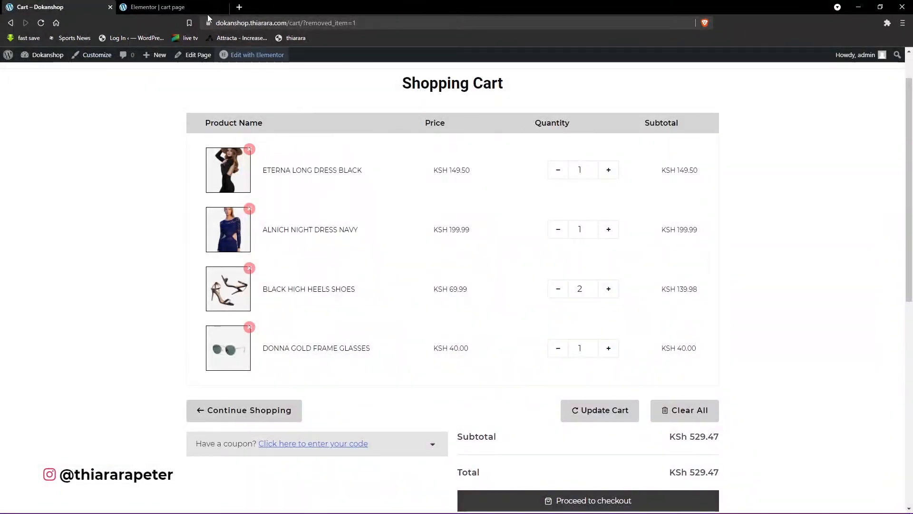
left_click(172, 7)
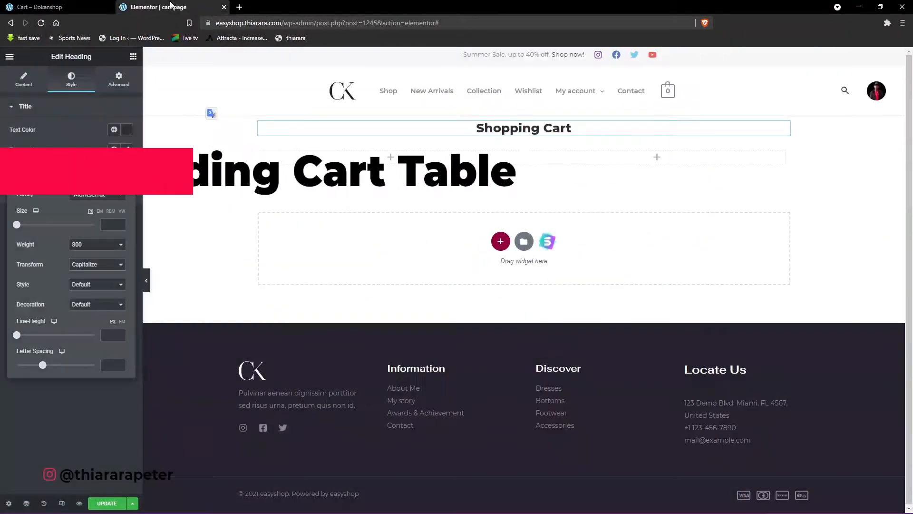
left_click(134, 57)
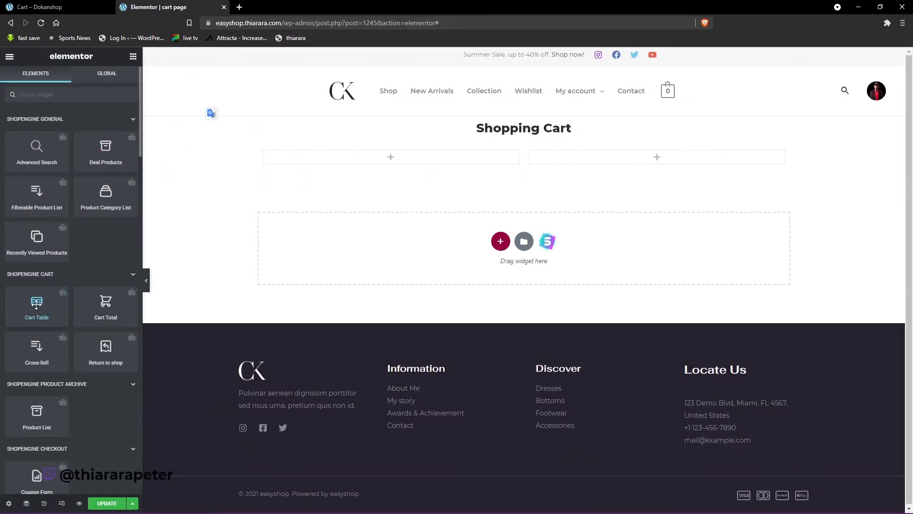
Drop the Cart Table widget into the first column and delete the empty second column
left_click_drag(36, 305, 419, 170)
right_click(528, 153)
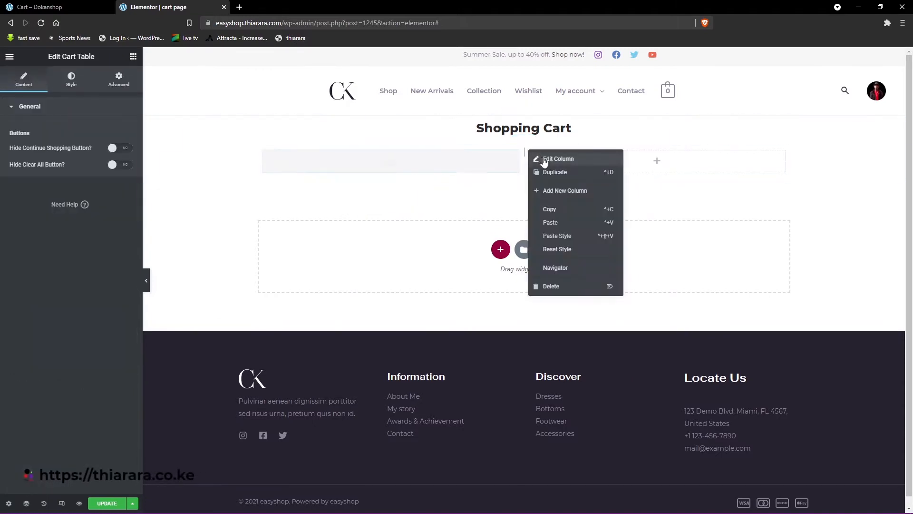
left_click(551, 286)
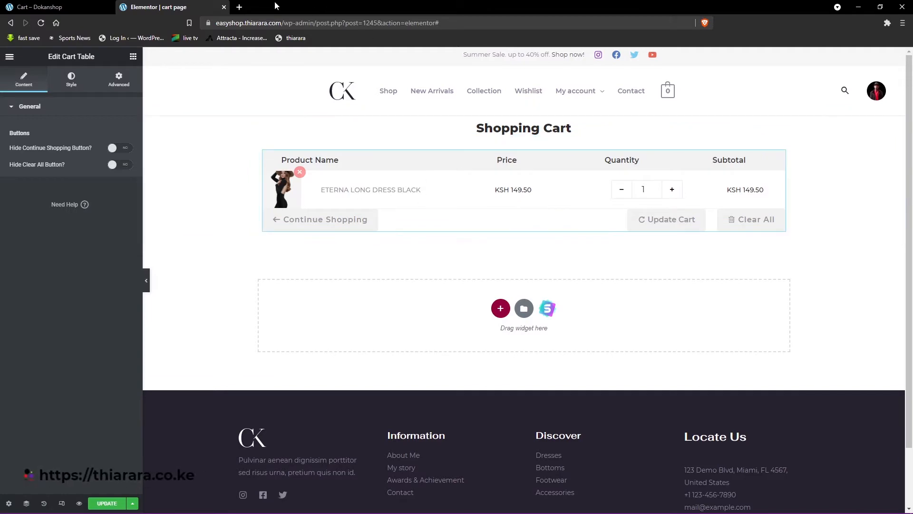
After comparing with the live cart page, undo the deletion and delete the empty right column again
left_click(105, 6)
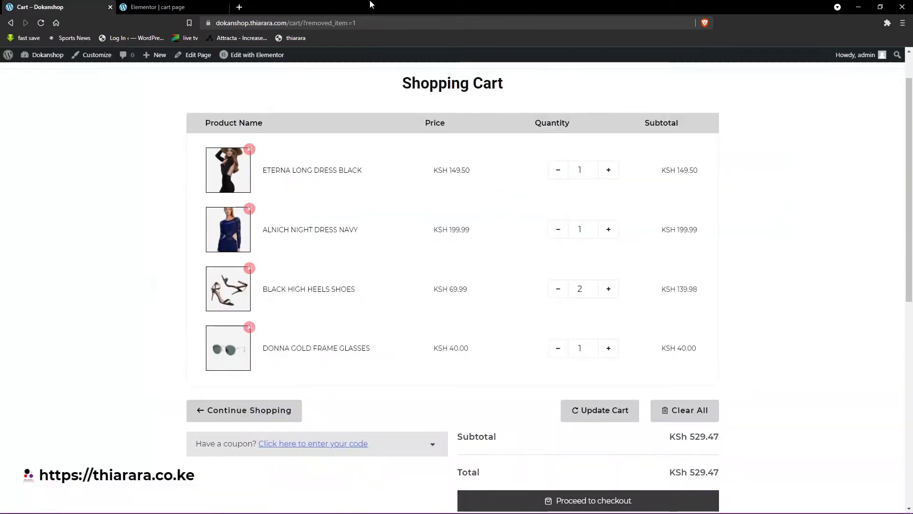
left_click(152, 7)
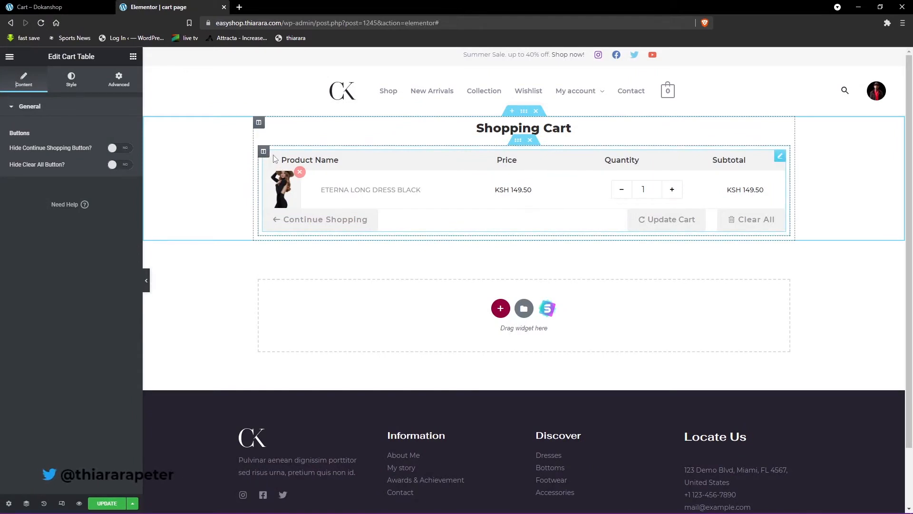
key("ctrl+z")
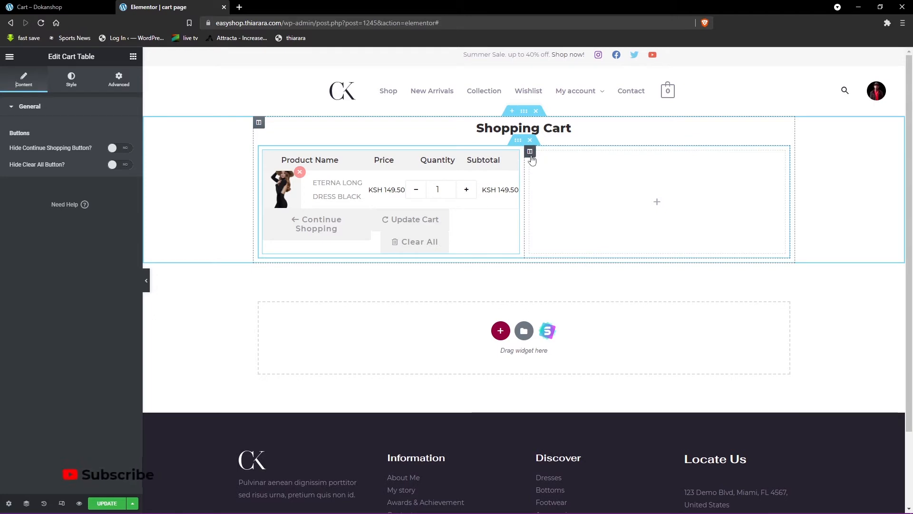
right_click(531, 158)
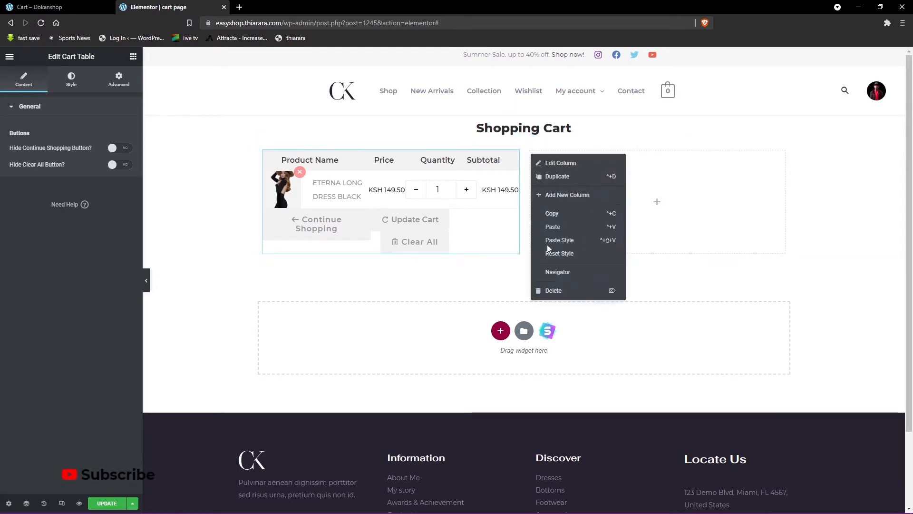
left_click(544, 288)
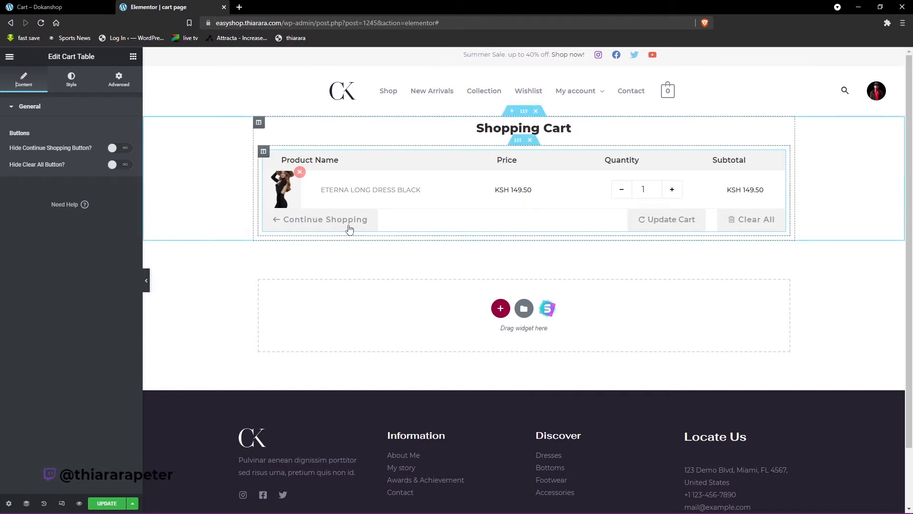
Toggle Hide Continue Shopping and Hide Clear All on and back off, keeping both buttons visible
left_click(112, 147)
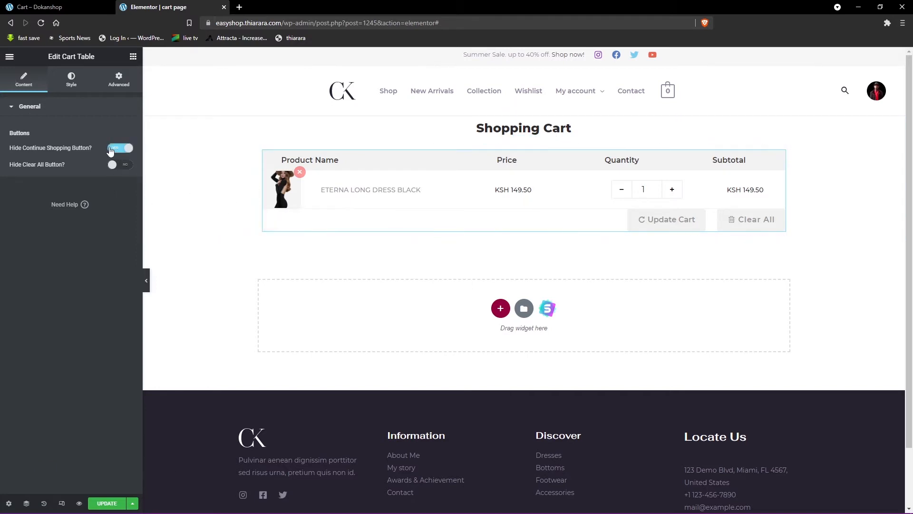
left_click(112, 147)
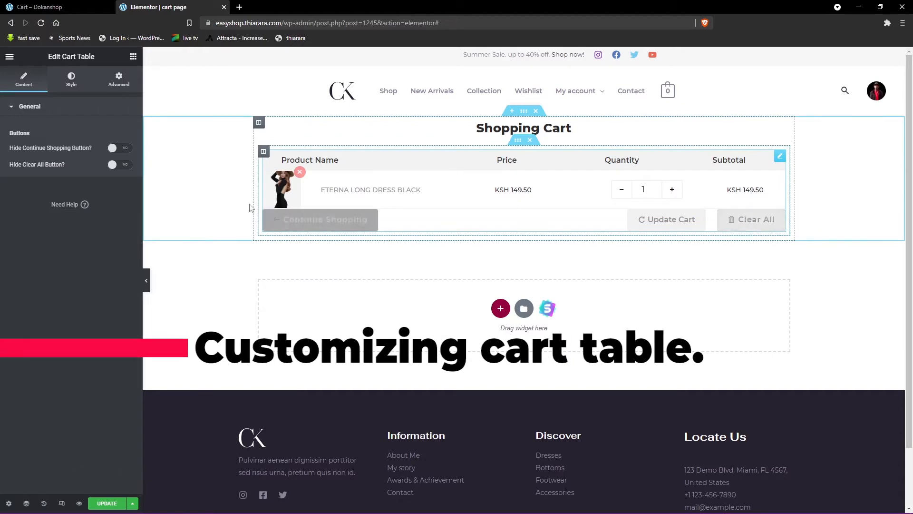
left_click(128, 166)
left_click(128, 165)
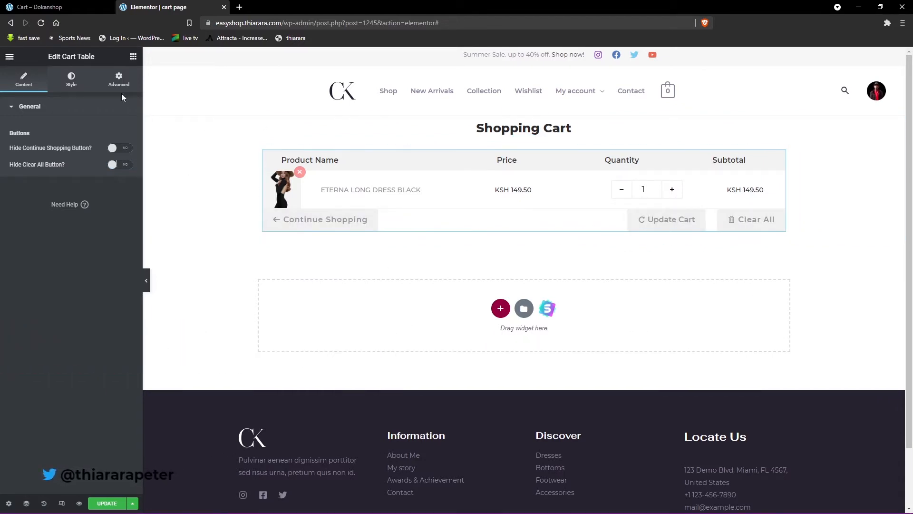
left_click(73, 79)
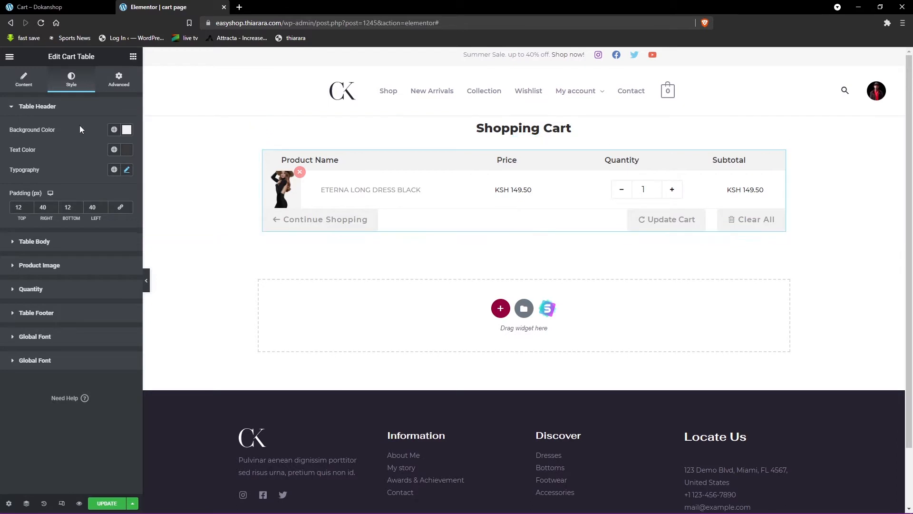
Try a darker table header background with white, then dark grey, column titles
left_click(127, 133)
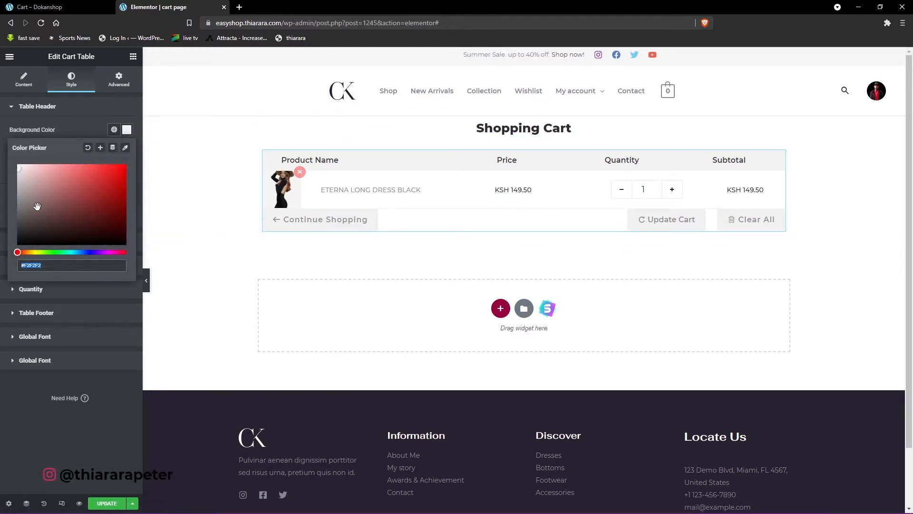
left_click_drag(38, 206, 20, 222)
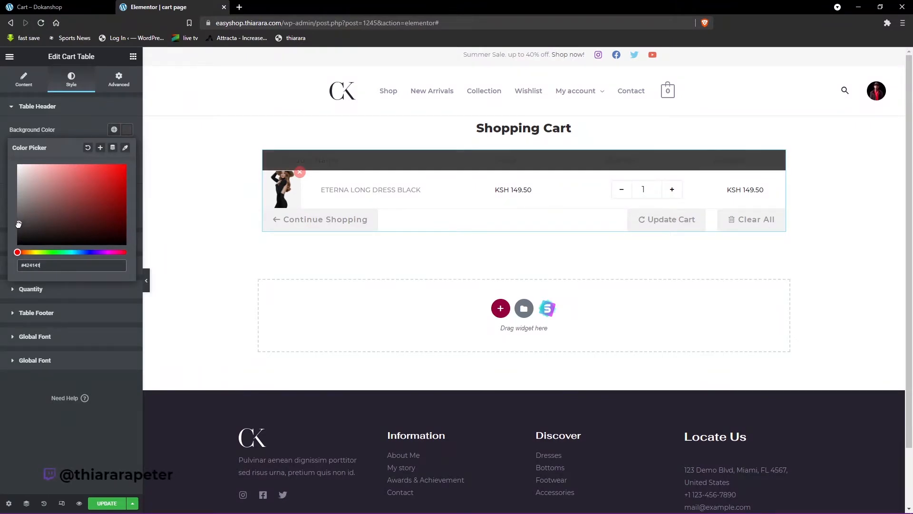
left_click(59, 125)
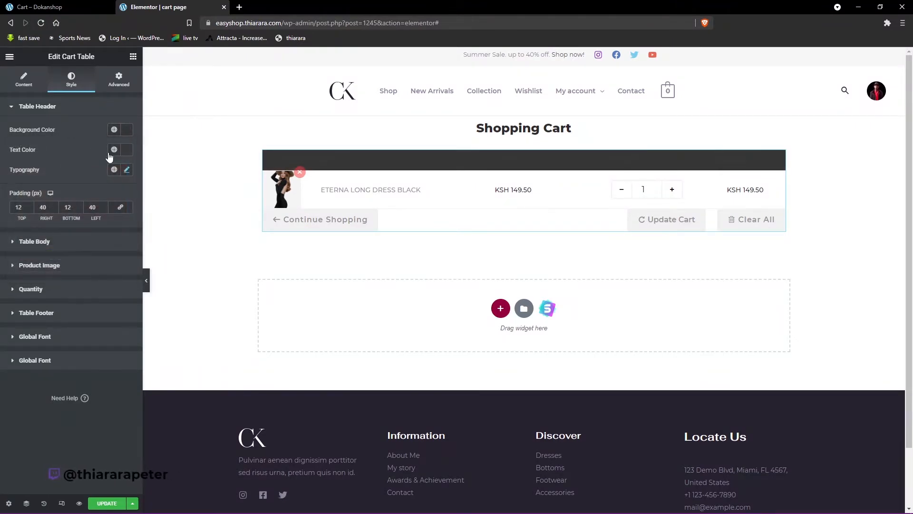
left_click(124, 151)
left_click_drag(36, 202, 8, 173)
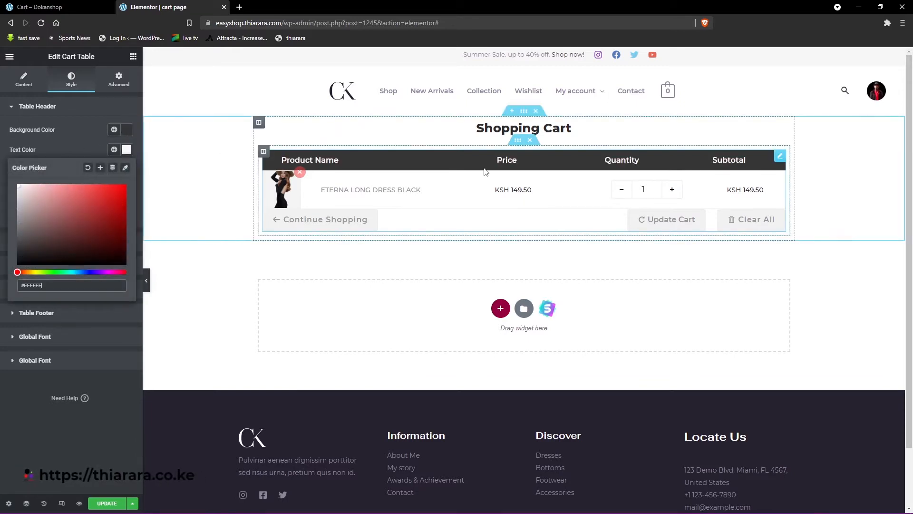
mouse_move(25, 239)
left_mouse_down()
mouse_move(20, 184)
mouse_move(8, 224)
mouse_move(16, 183)
left_mouse_up()
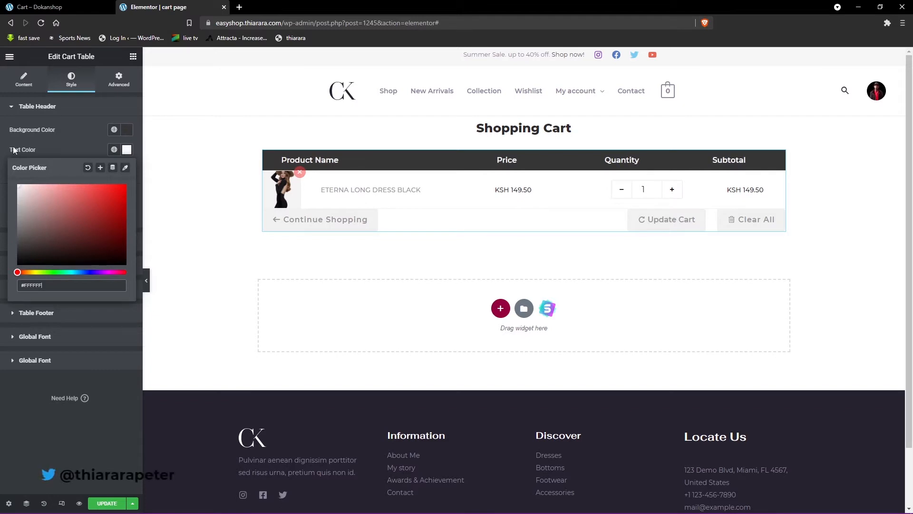
Set the table header background to light pink and the column titles to black
left_click(125, 131)
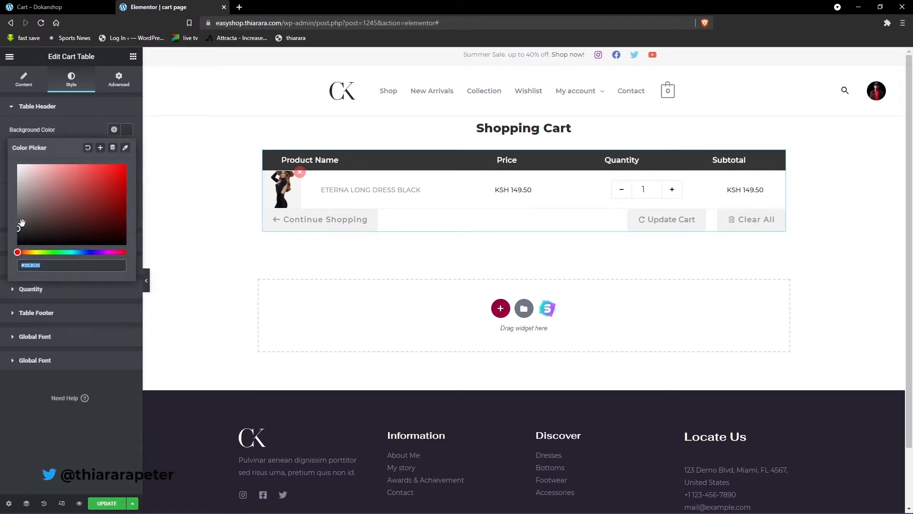
mouse_move(22, 223)
left_mouse_down()
mouse_move(25, 176)
mouse_move(23, 202)
mouse_move(36, 167)
left_mouse_up()
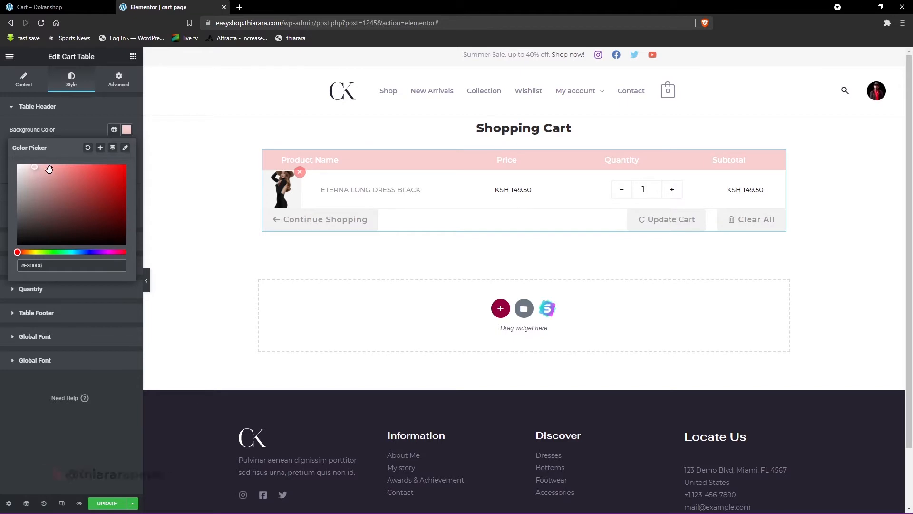
left_click(92, 129)
left_click(127, 150)
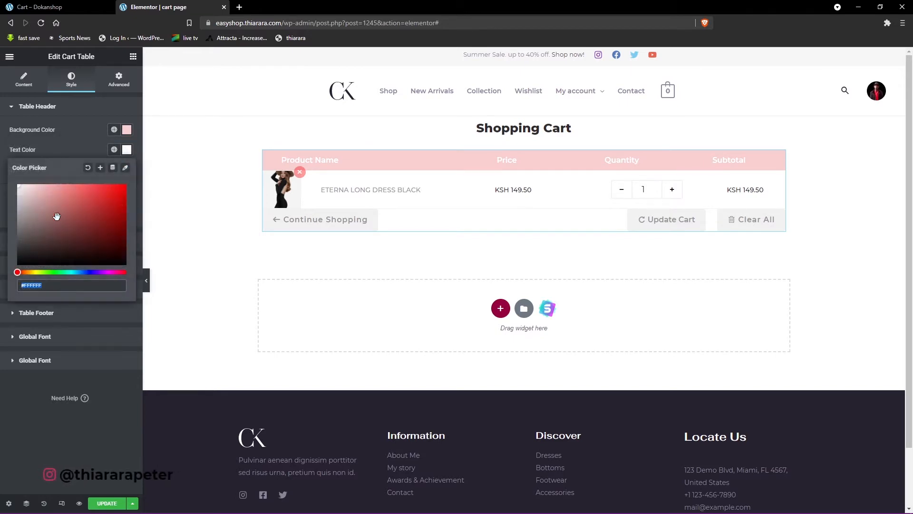
left_click_drag(57, 217, 17, 265)
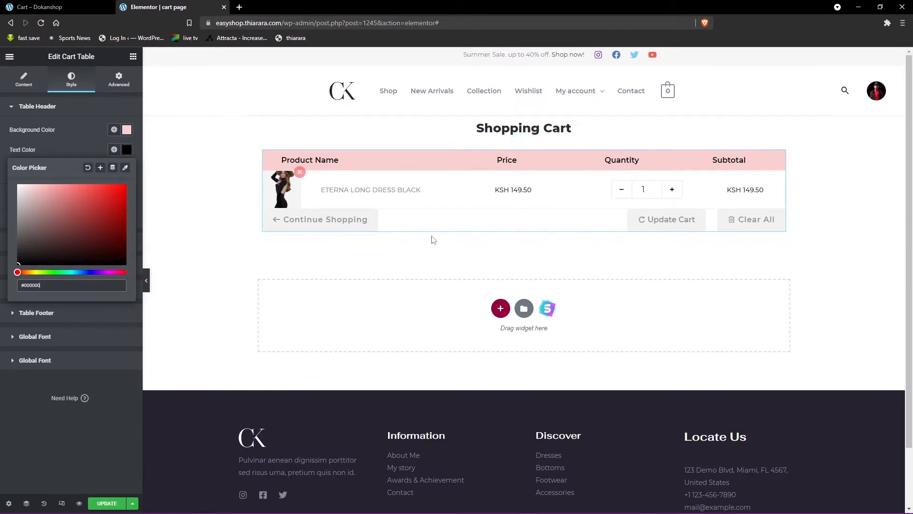
left_click(63, 123)
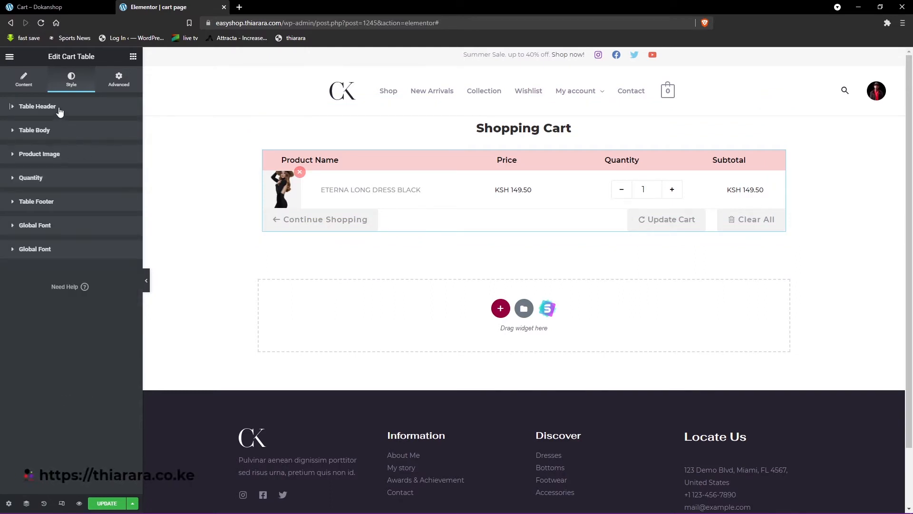
Expand the Table Header settings again and compare the table against the live cart page
left_click(59, 109)
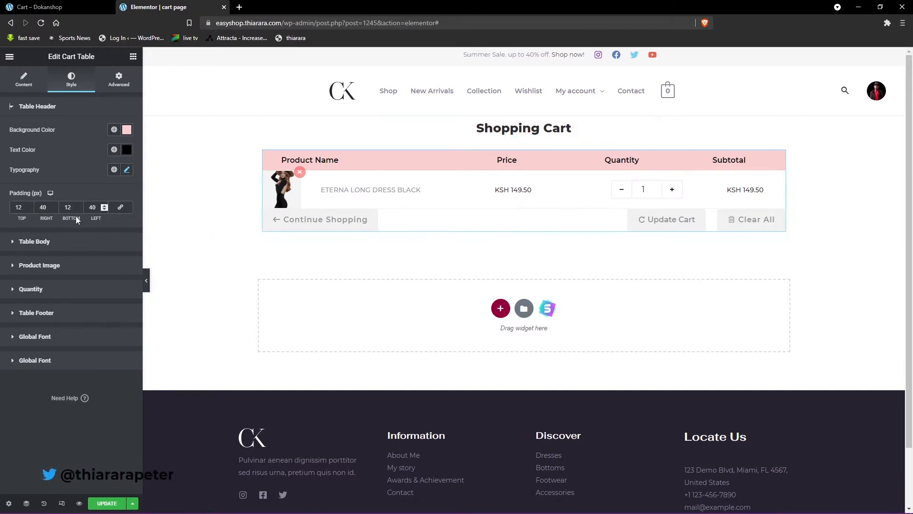
left_click(16, 5)
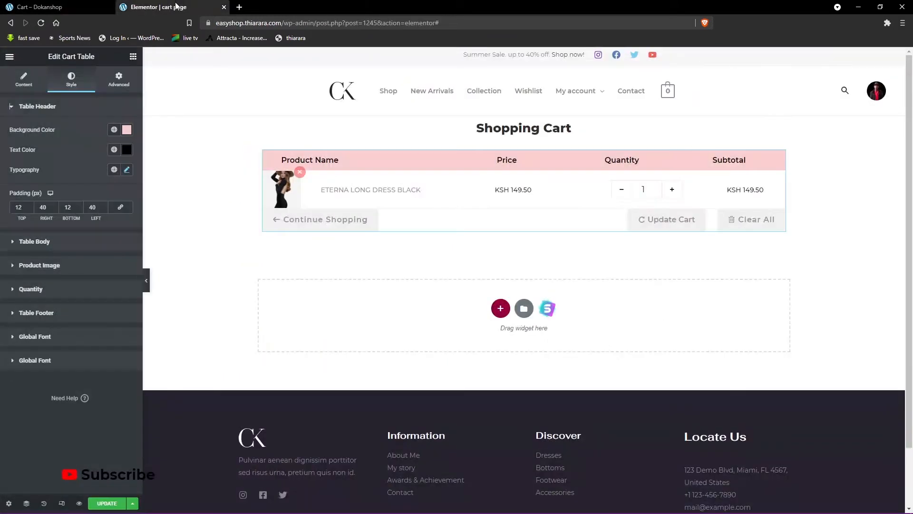
left_click(174, 5)
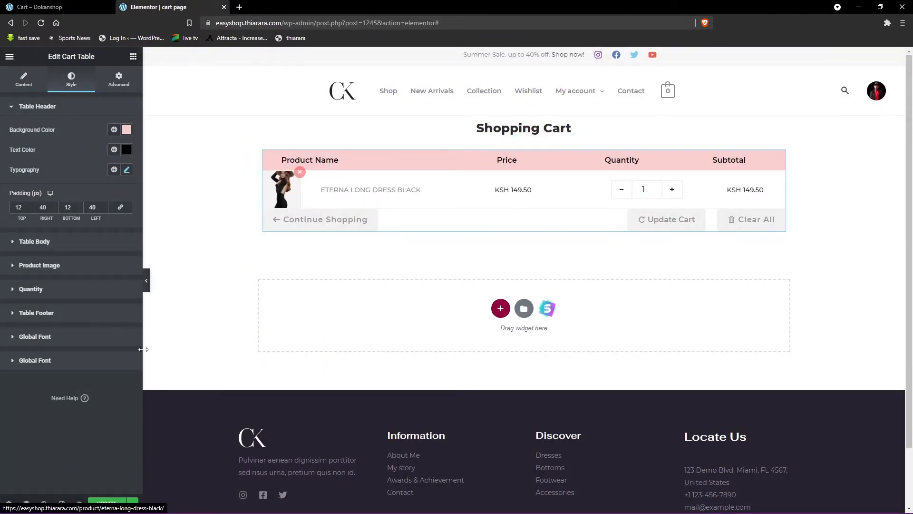
Set the Cart Table's global font family to Poppins, found by searching 'pop'
left_click(39, 362)
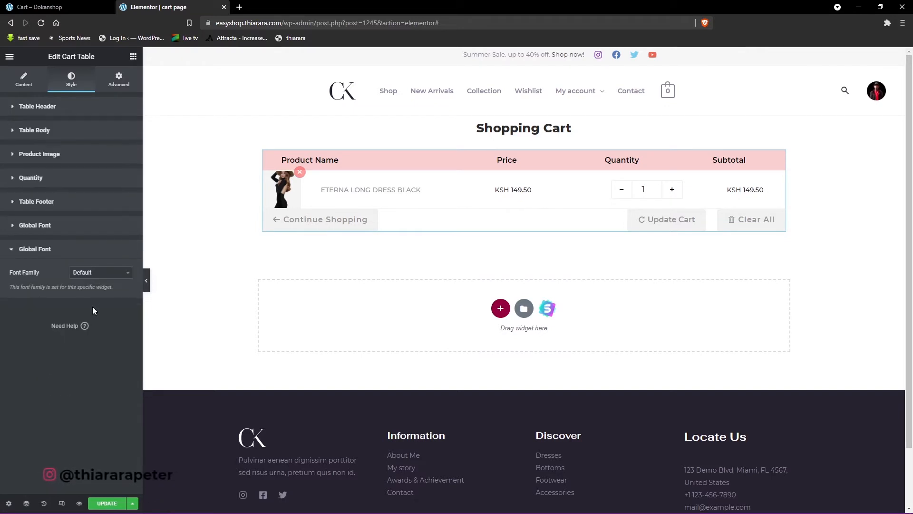
left_click(102, 277)
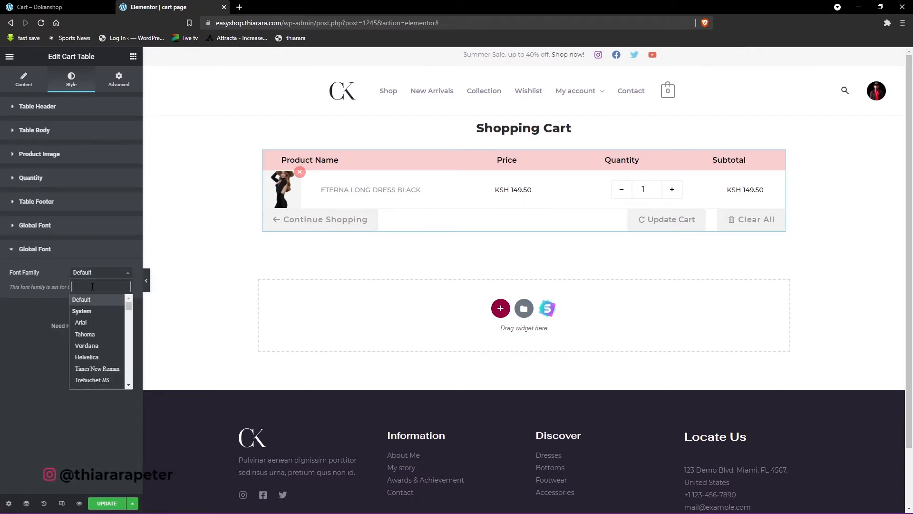
left_click(25, 317)
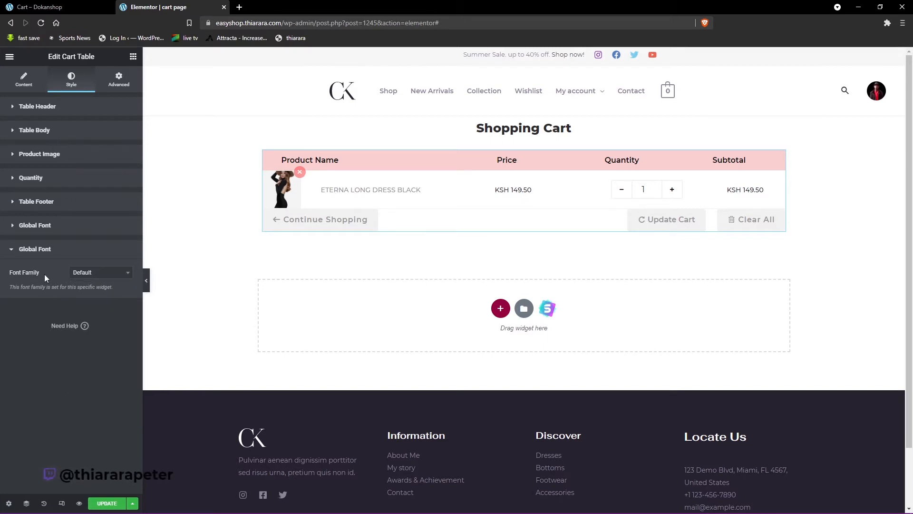
left_click(108, 277)
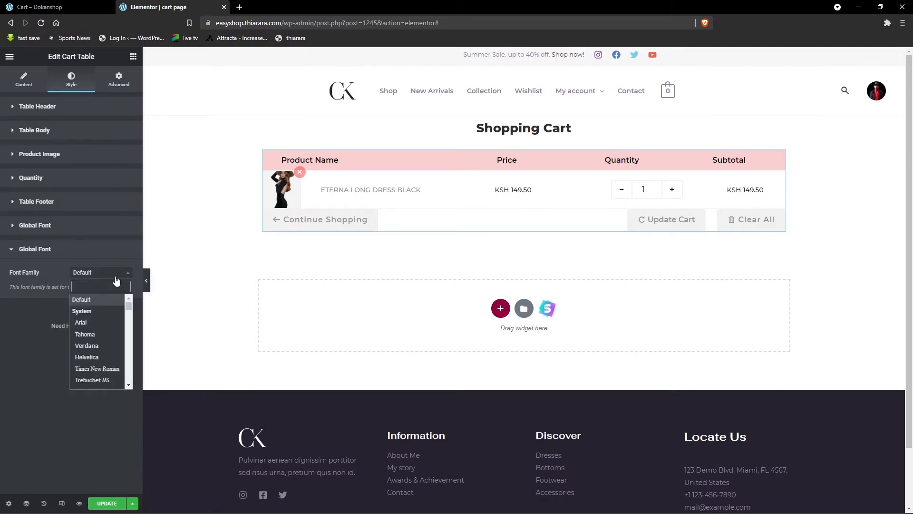
type("pop")
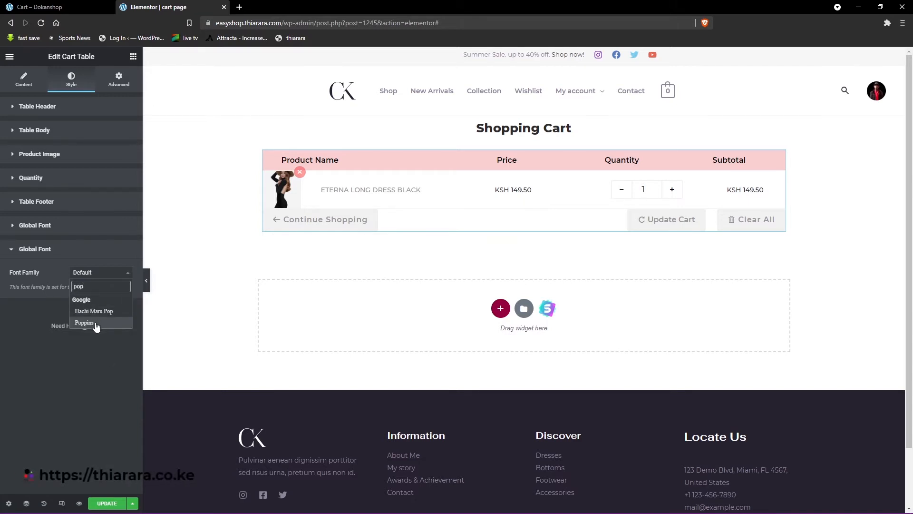
left_click(85, 323)
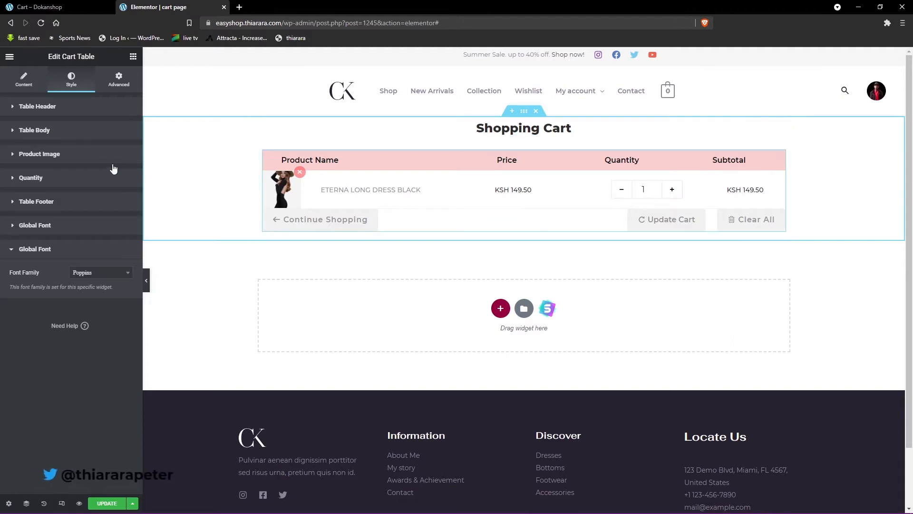
left_click(71, 138)
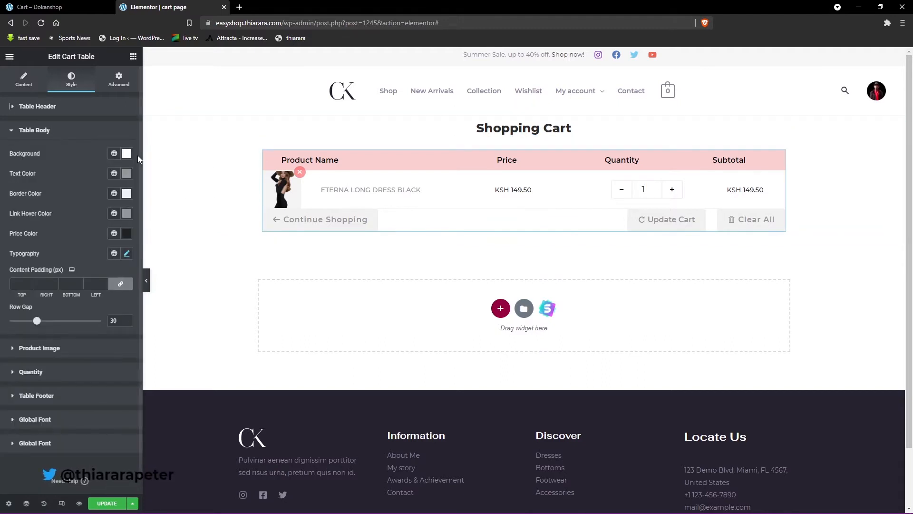
Tint the table body background light grey and set the body text colour to black
left_click(127, 153)
mouse_move(85, 218)
left_mouse_down()
mouse_move(63, 212)
mouse_move(106, 199)
mouse_move(27, 202)
mouse_move(17, 189)
left_mouse_up()
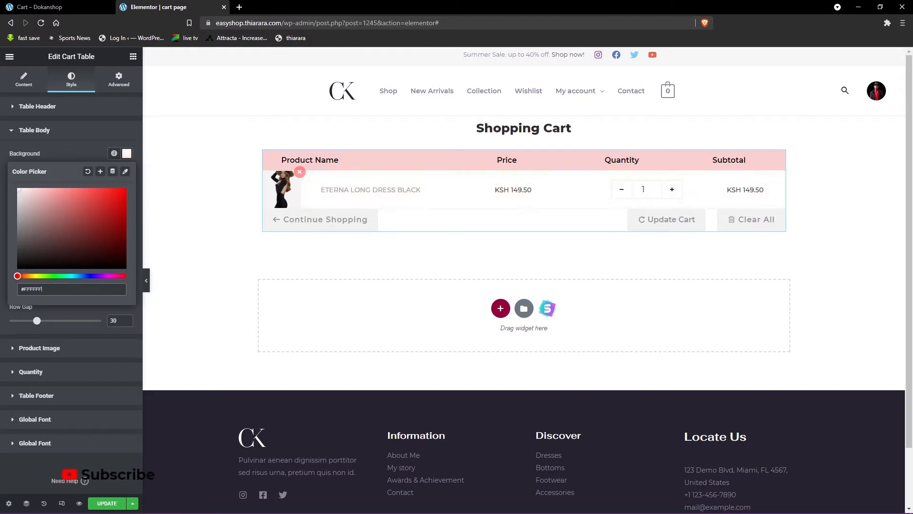
left_click(74, 138)
left_click(81, 131)
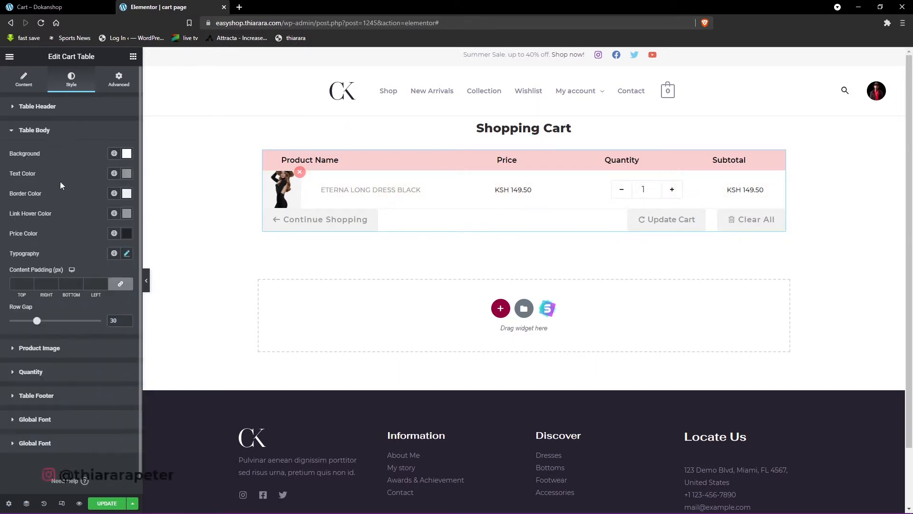
left_click(127, 174)
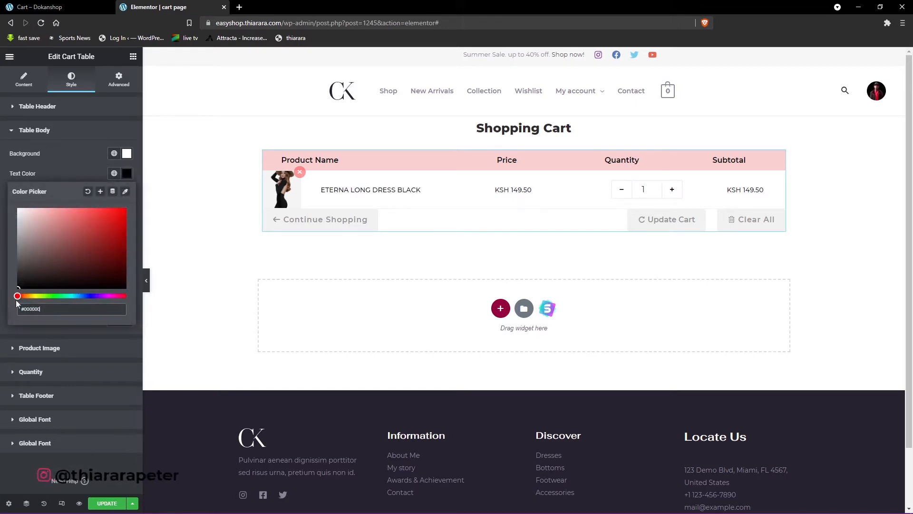
left_click(76, 153)
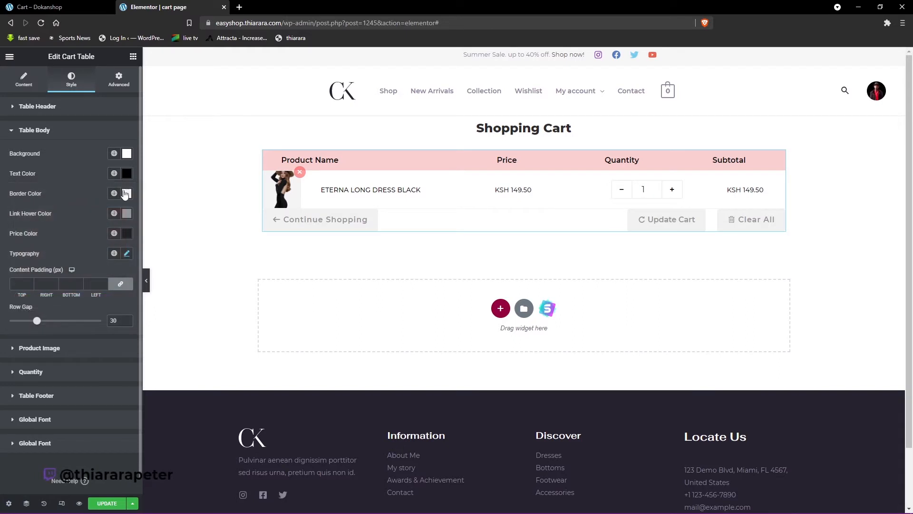
Set the table border colour to pale pink #EDD8D8 and link hover colour to red #EC1818
left_click(127, 194)
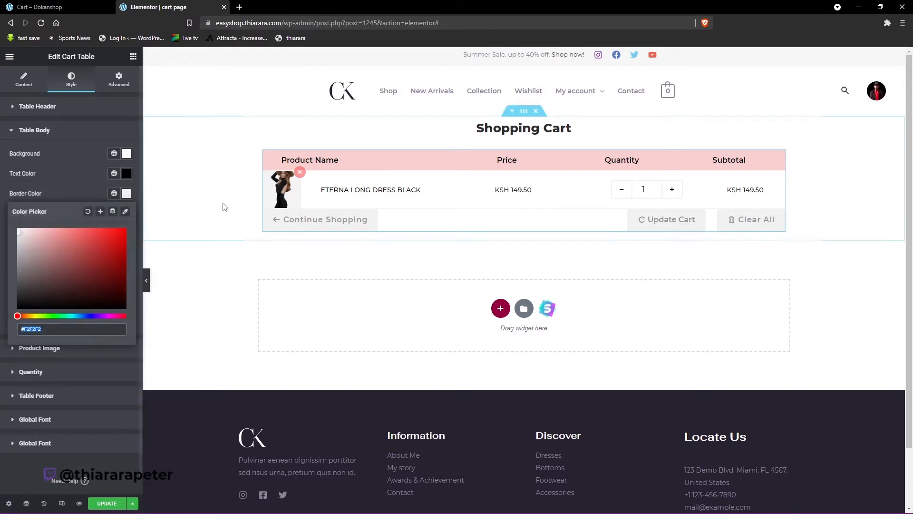
left_click(20, 303)
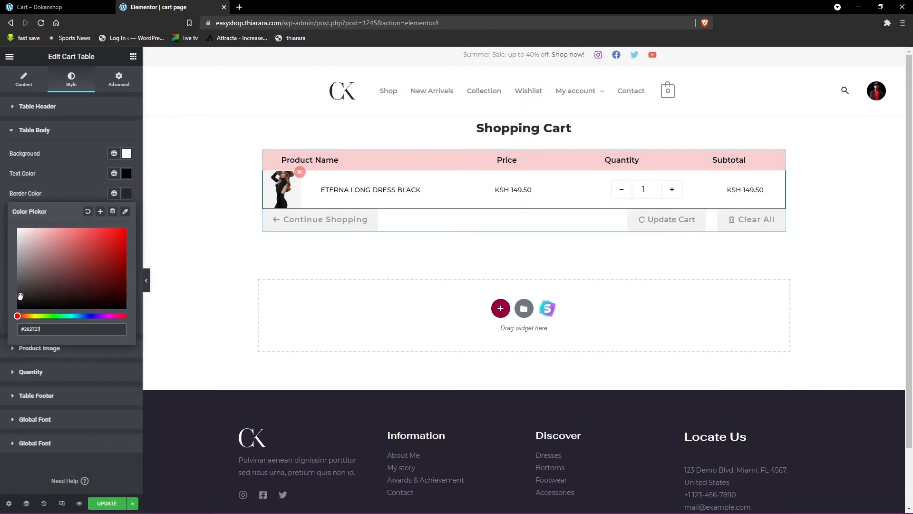
left_click_drag(20, 302, 20, 301)
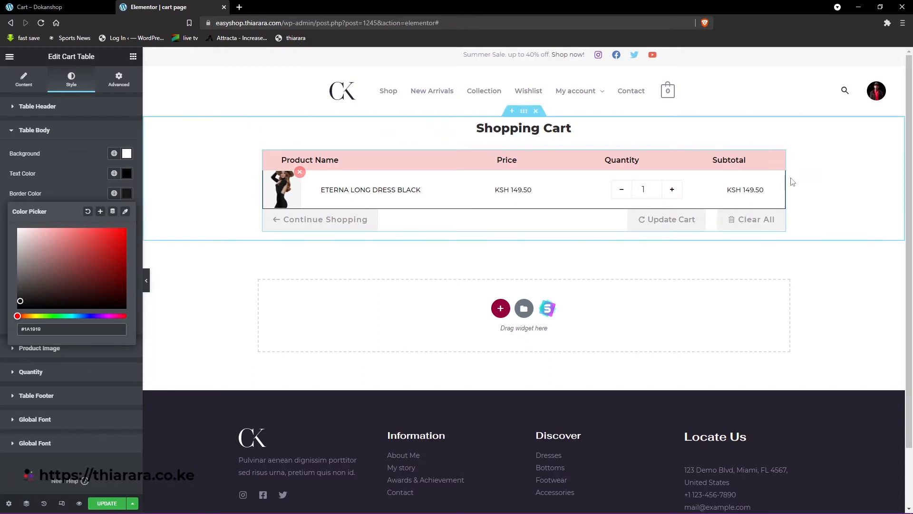
left_click_drag(22, 289, 26, 236)
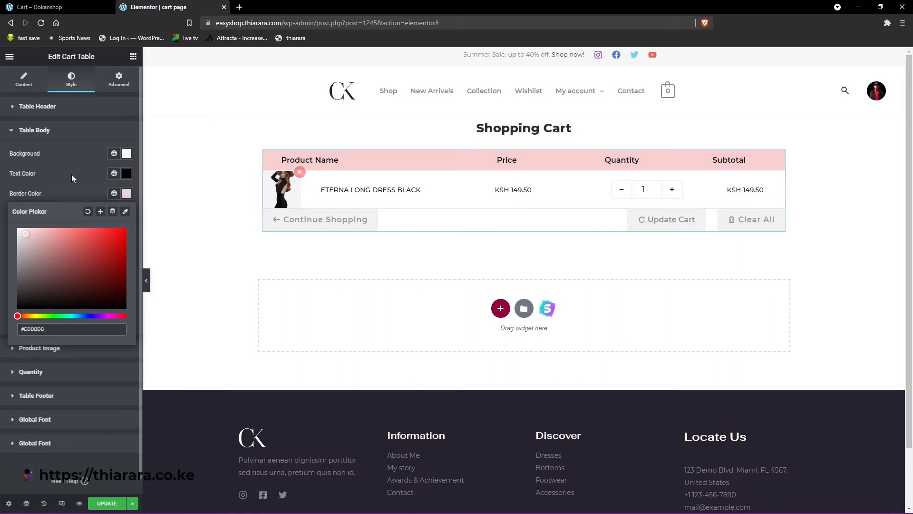
left_click(81, 182)
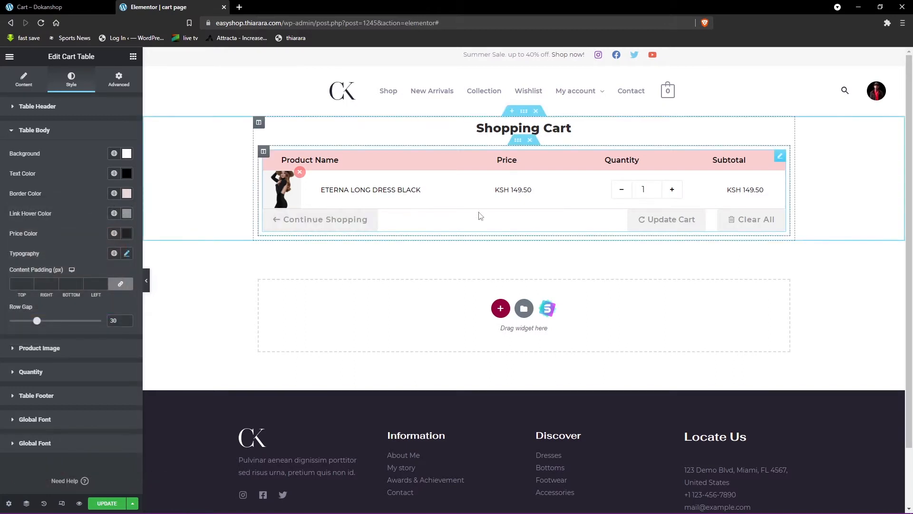
left_click(127, 215)
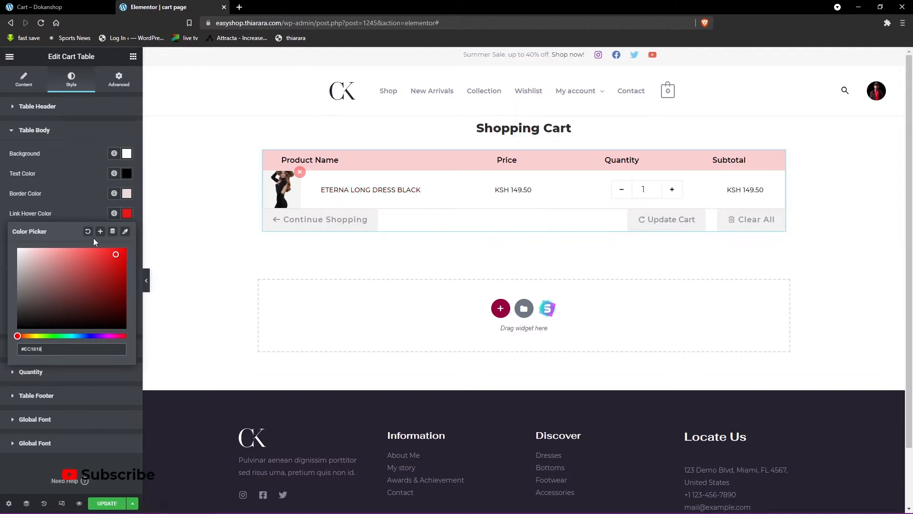
left_click(84, 207)
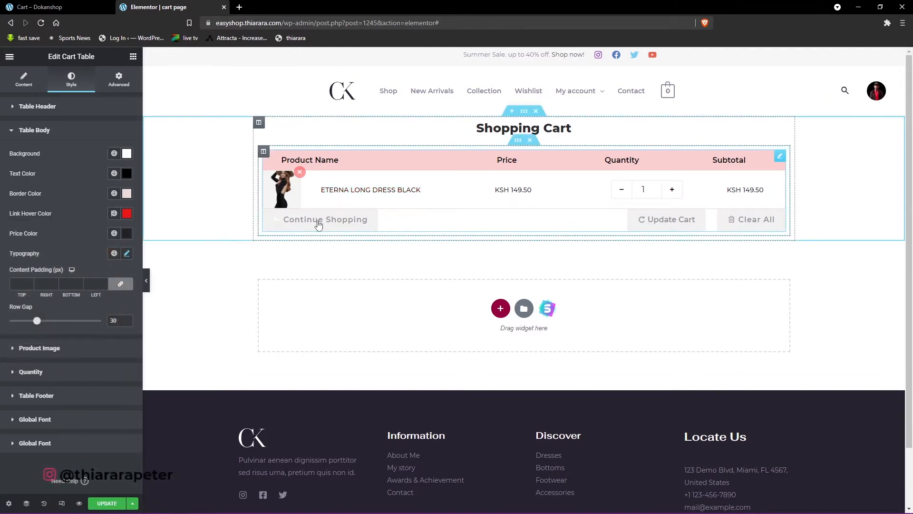
Give the table body typography a 14 px font size, correcting a mistyped value, and weight 600
left_click(127, 254)
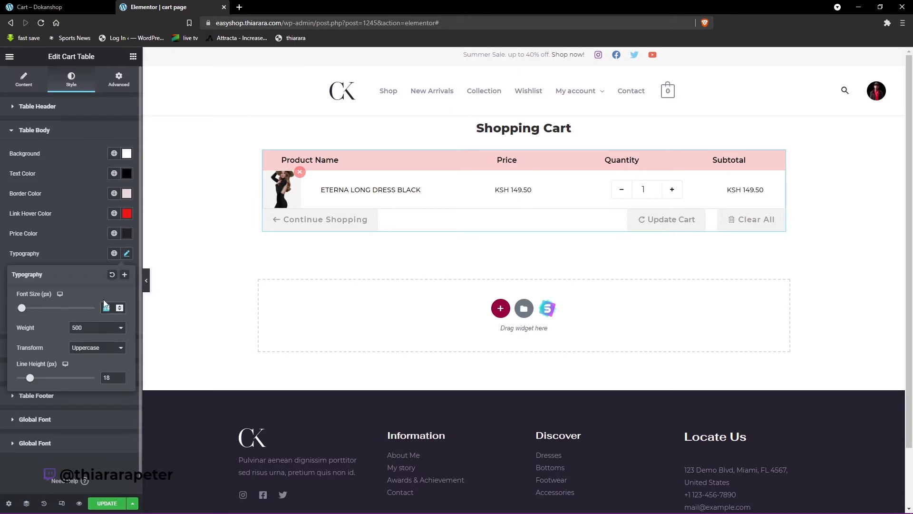
type("18")
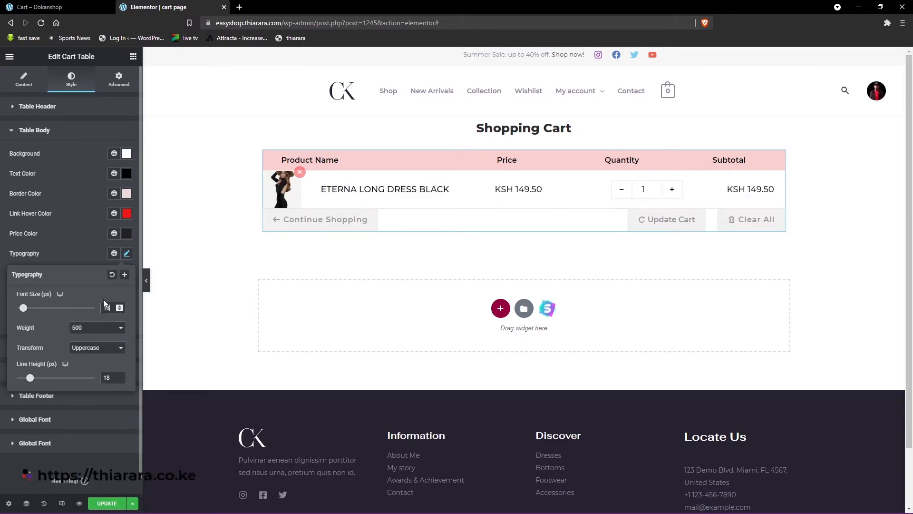
type("15")
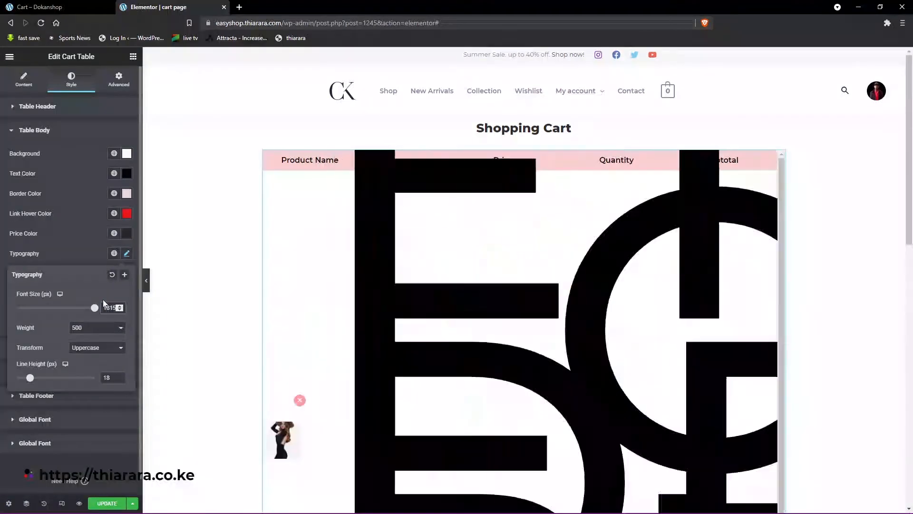
double_click(111, 309)
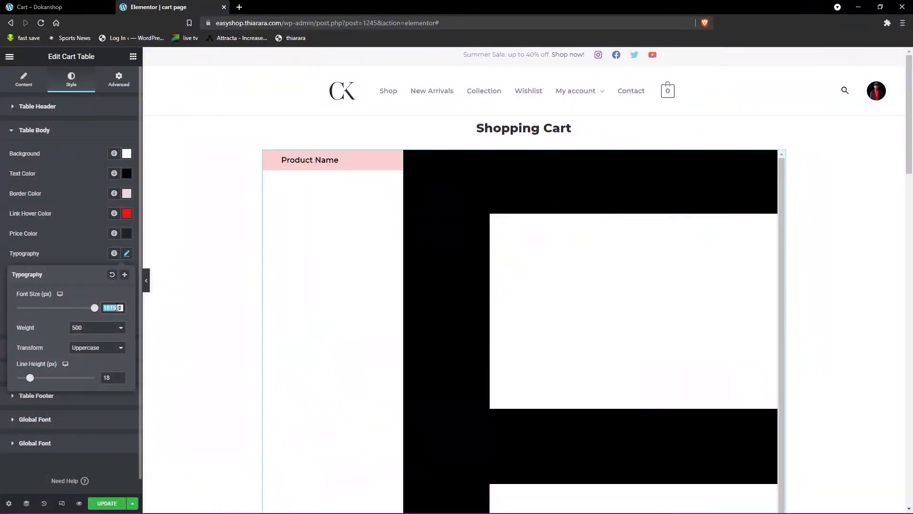
key("BackSpace")
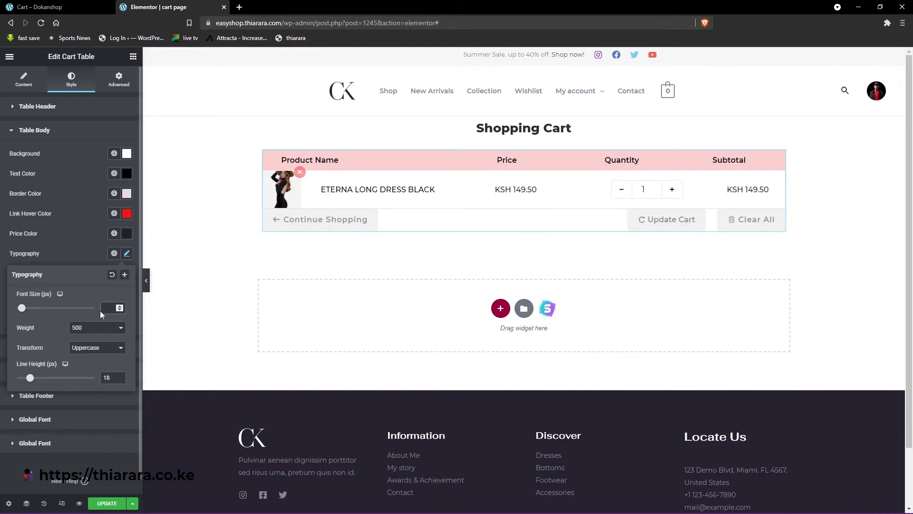
type("14")
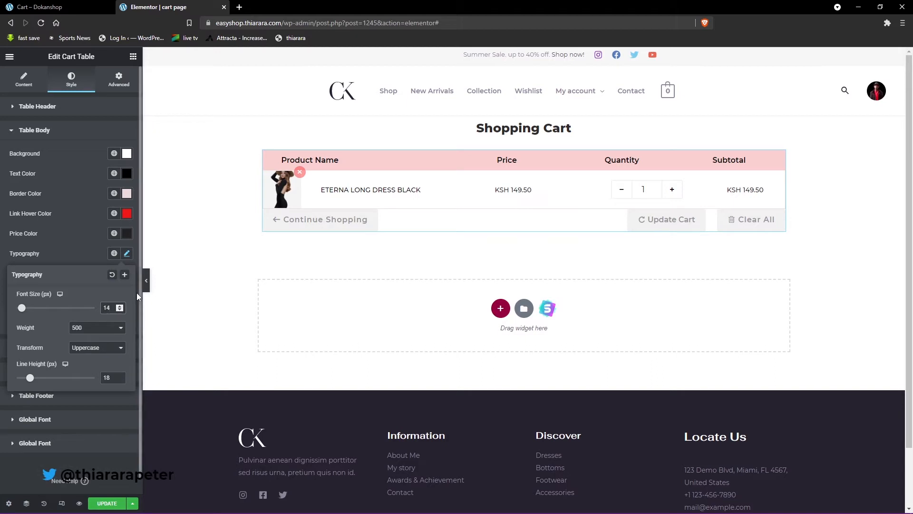
left_click(120, 328)
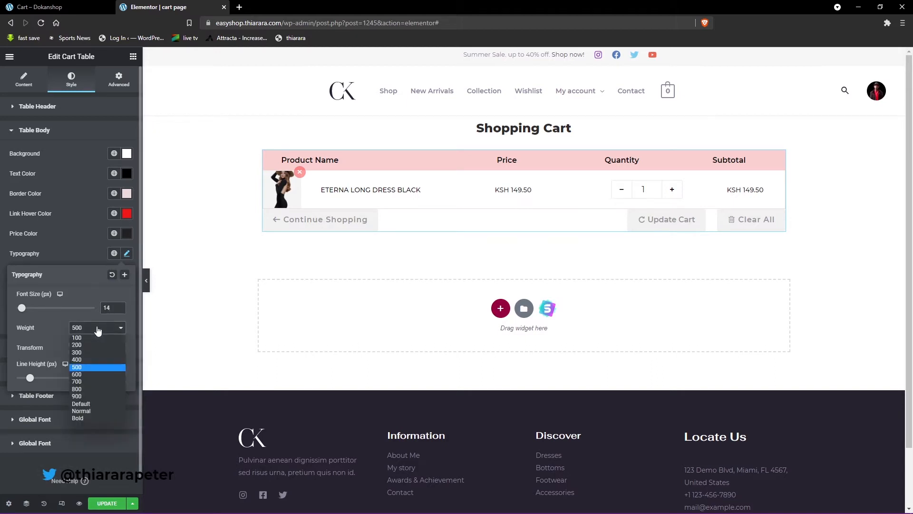
left_click(81, 375)
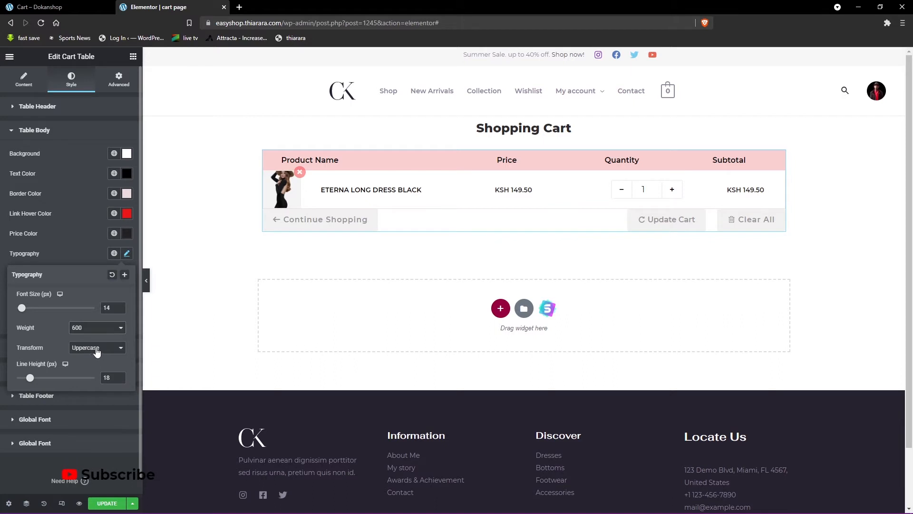
left_click(72, 257)
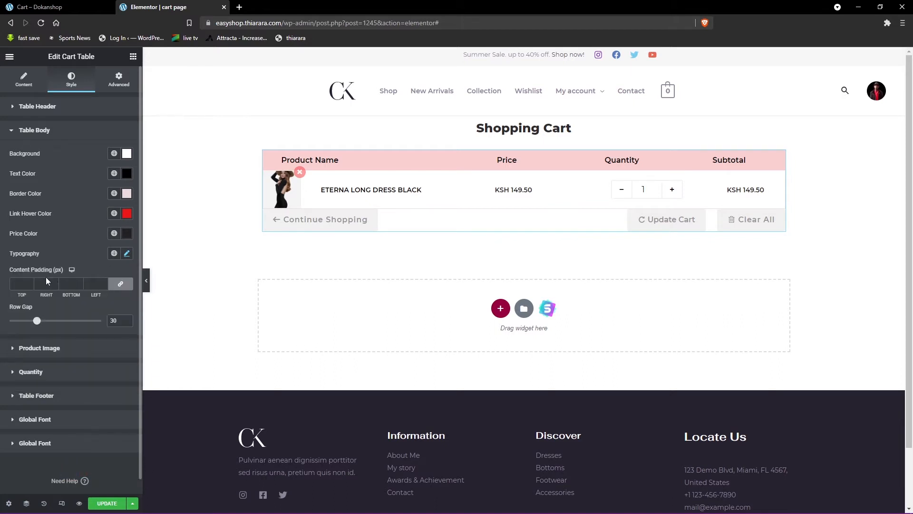
scroll(27, 332, "down", 1)
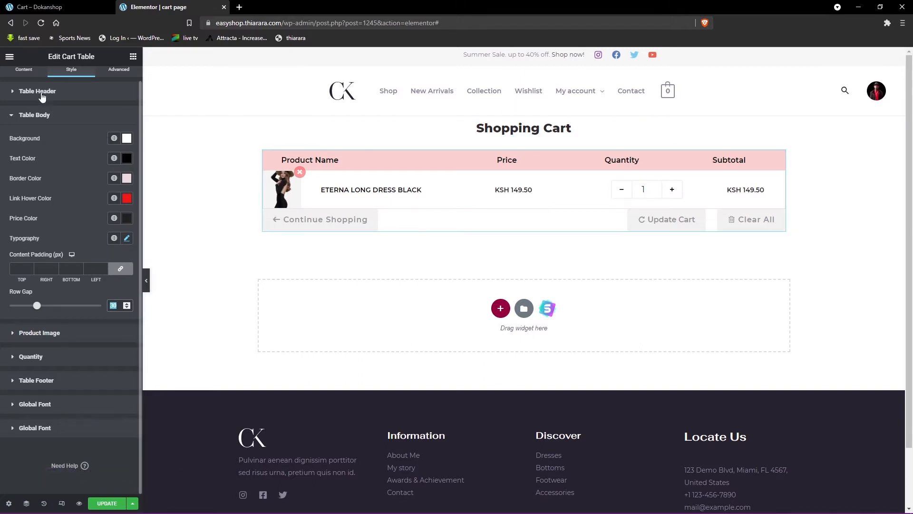
Set the Cart Table's Product Image border colour to light grey and its width to 81
left_click(40, 7)
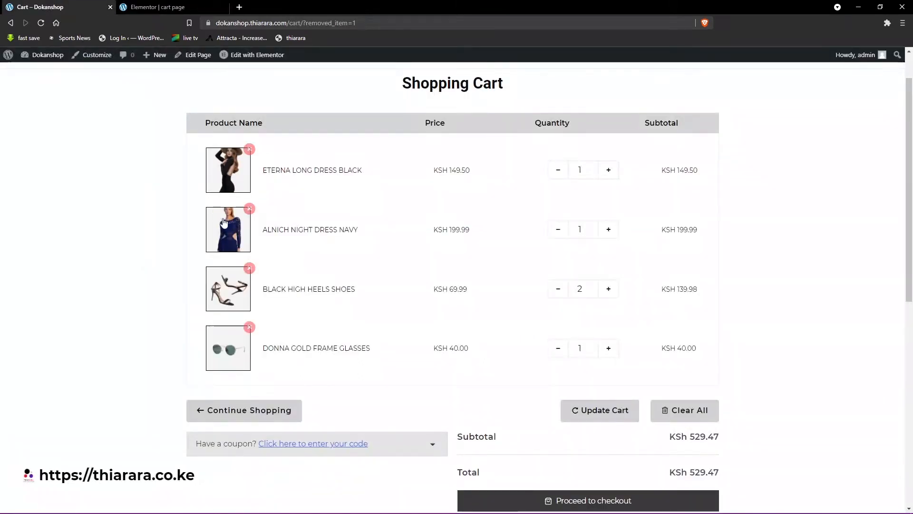
left_click(200, 7)
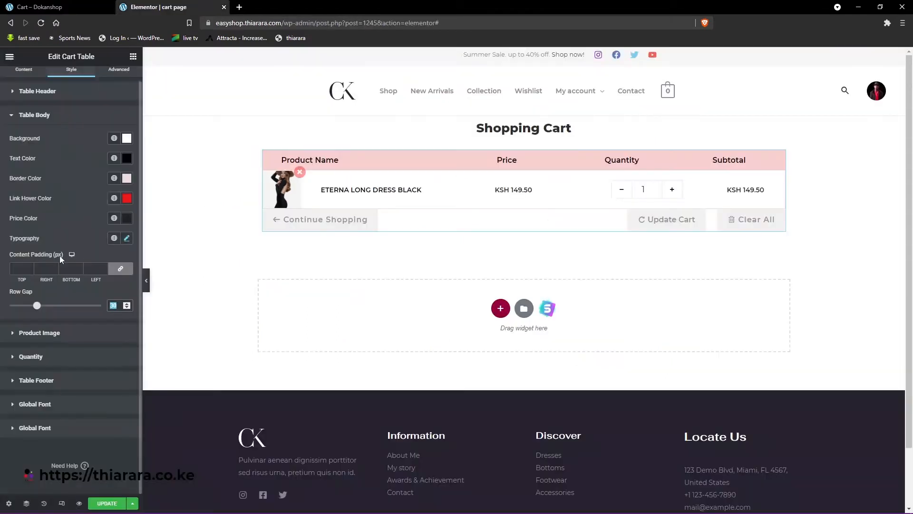
left_click(39, 332)
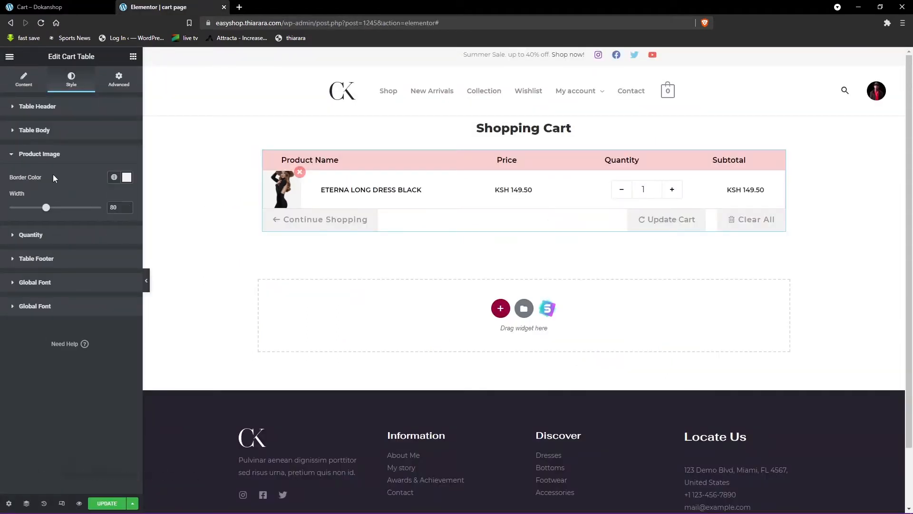
left_click(127, 178)
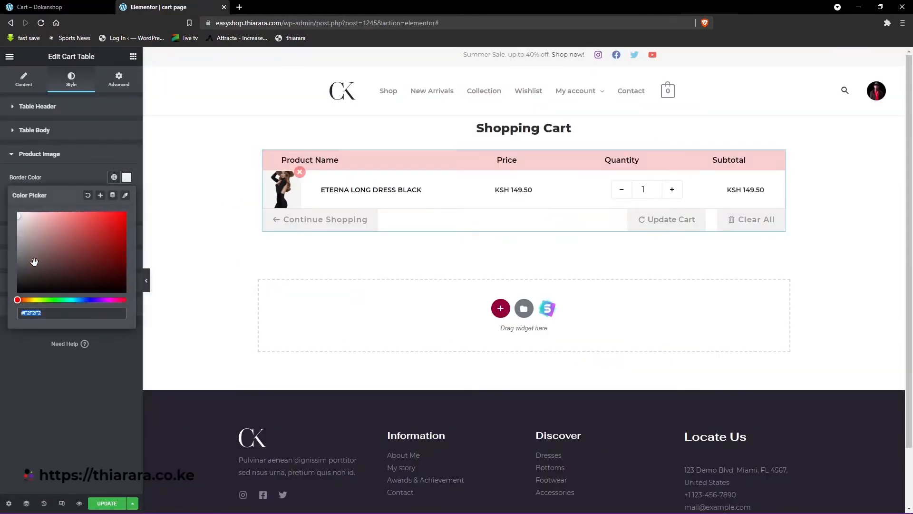
left_click(26, 276)
left_click_drag(24, 272, 18, 238)
left_click(44, 179)
left_click_drag(46, 211, 47, 211)
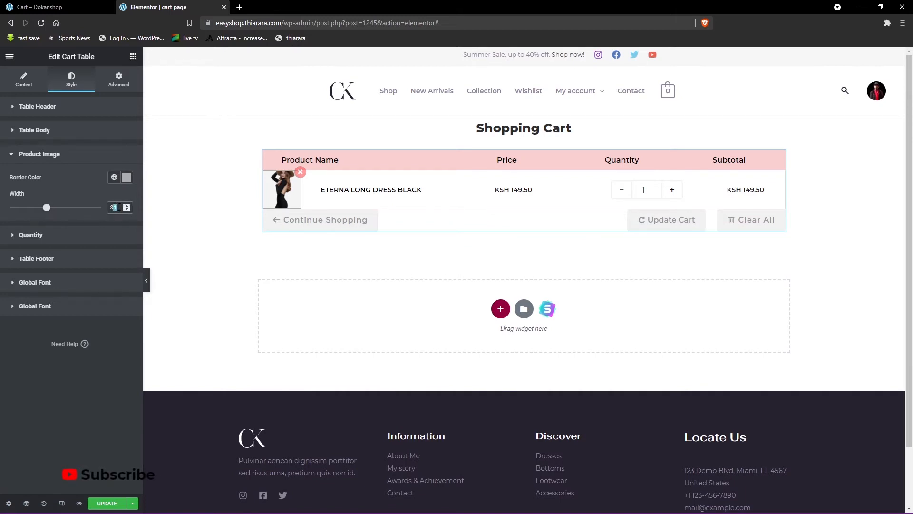
left_click(38, 235)
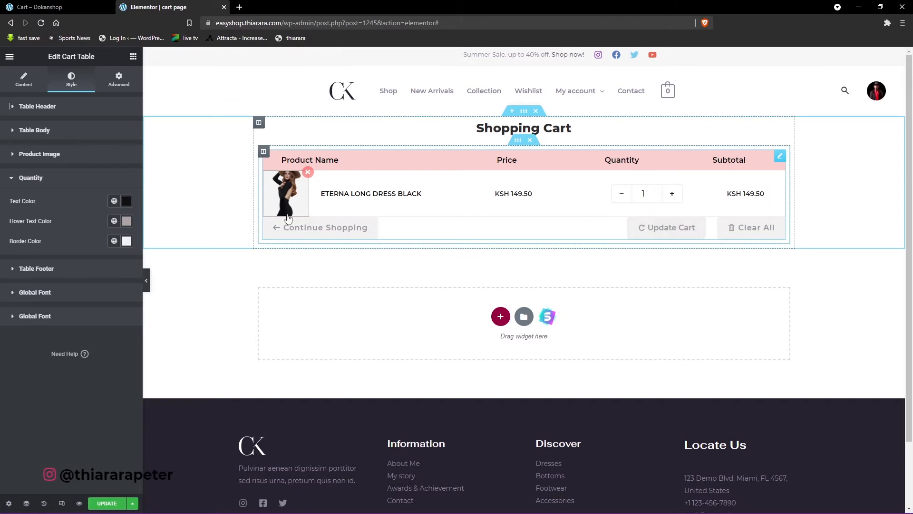
Set the Quantity hover text colour to red #EA0E0E
left_click(126, 201)
left_click(125, 201)
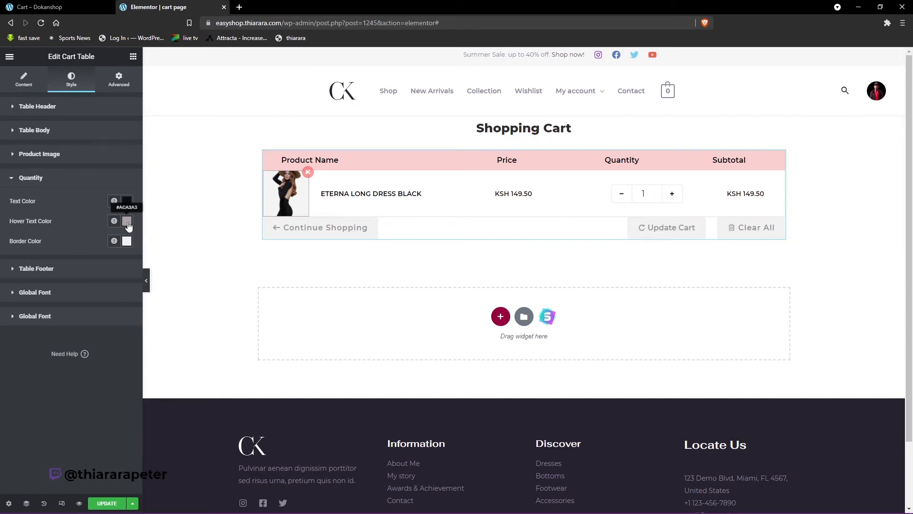
left_click(126, 222)
left_click(120, 262)
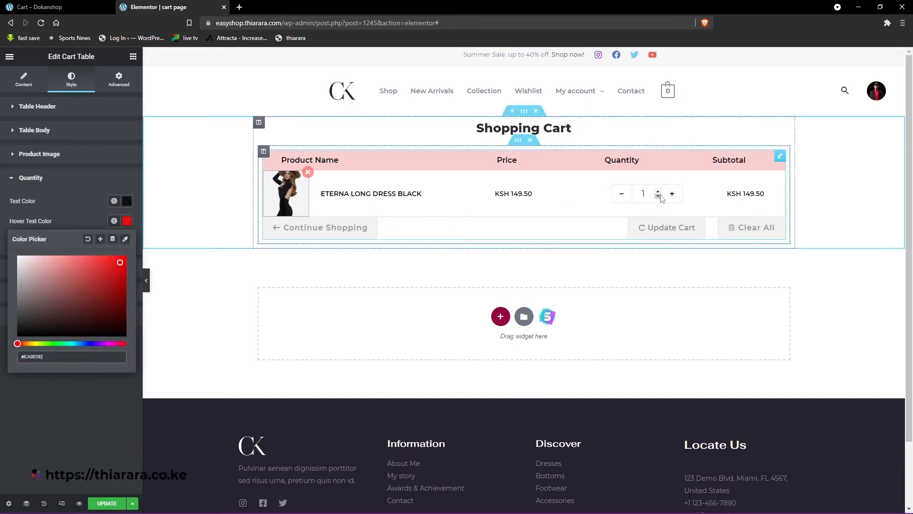
left_click(126, 221)
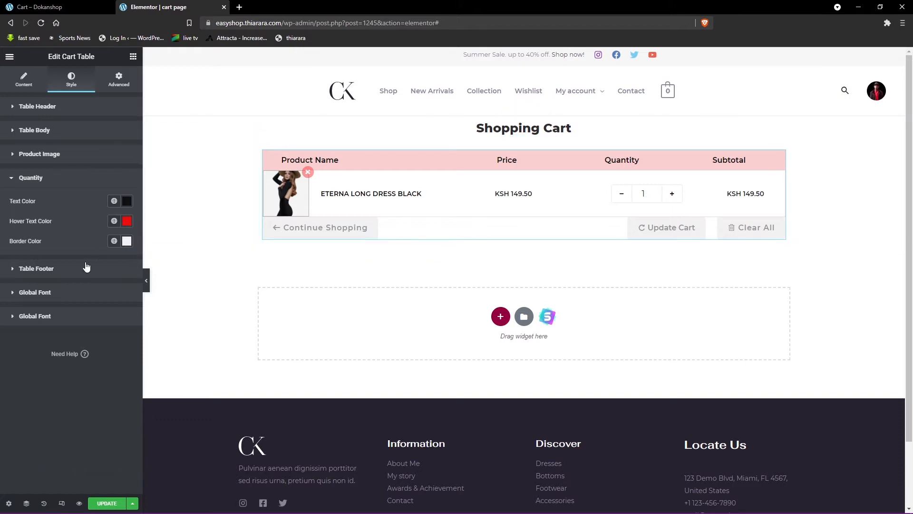
left_click(14, 269)
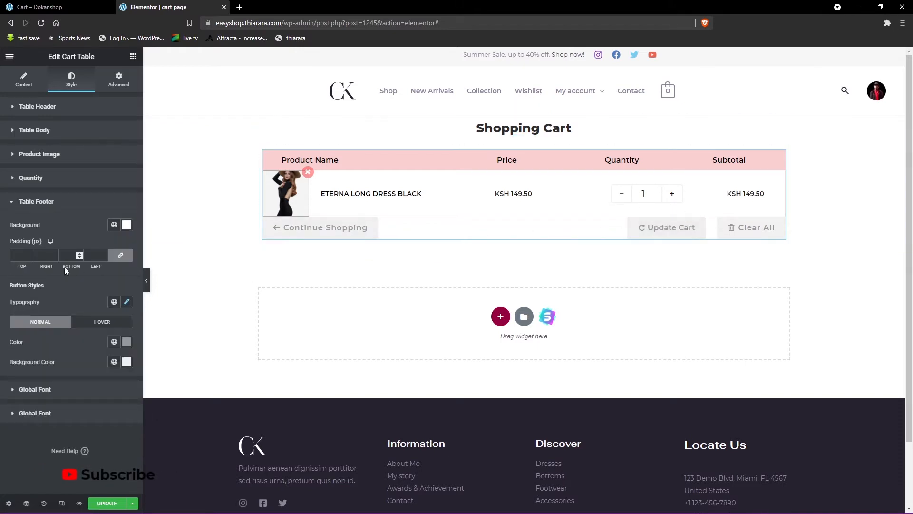
left_click(127, 225)
mouse_move(64, 267)
left_mouse_down()
mouse_move(21, 337)
mouse_move(43, 286)
mouse_move(19, 261)
left_mouse_up()
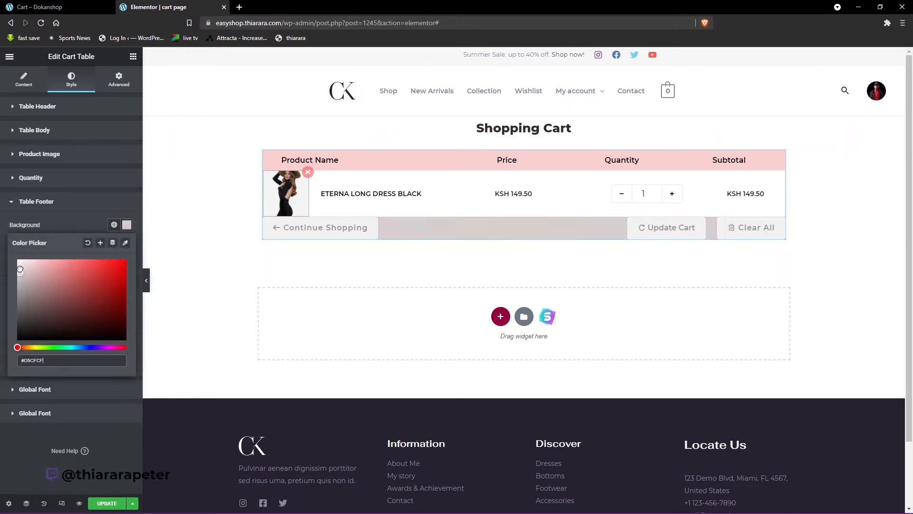
left_click(71, 202)
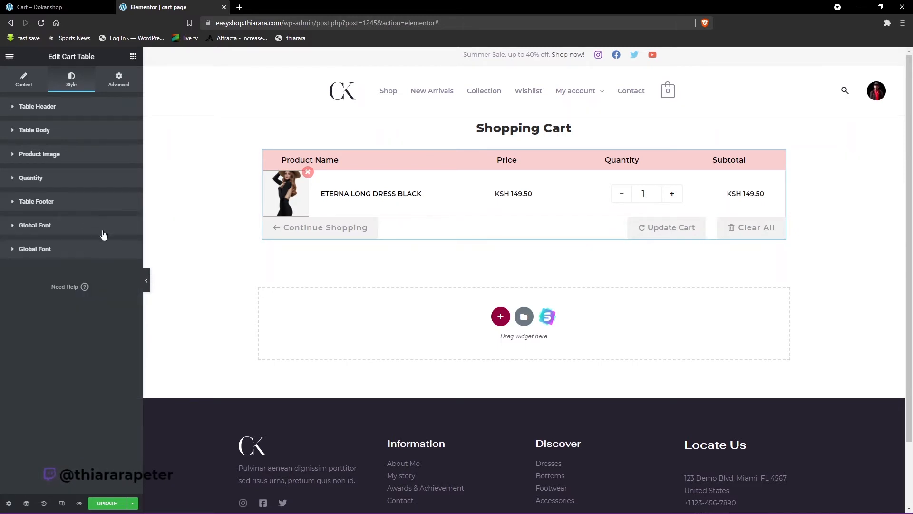
left_click(44, 201)
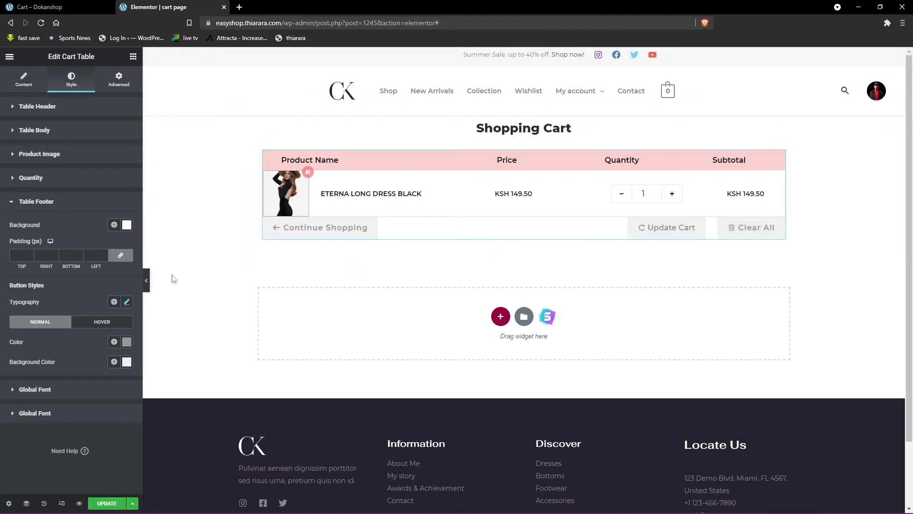
Set the footer Button Styles typography font size to 14
left_click(127, 303)
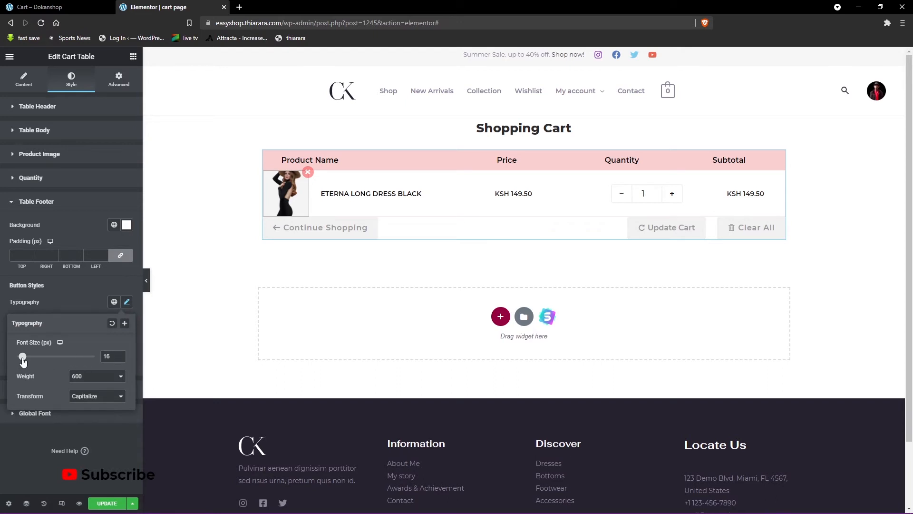
left_click_drag(22, 362, 24, 361)
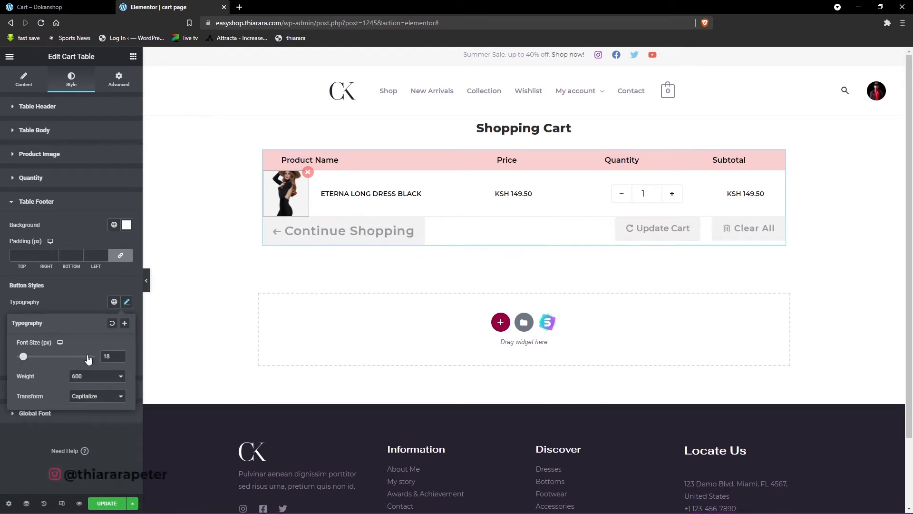
left_click_drag(112, 356, 87, 361)
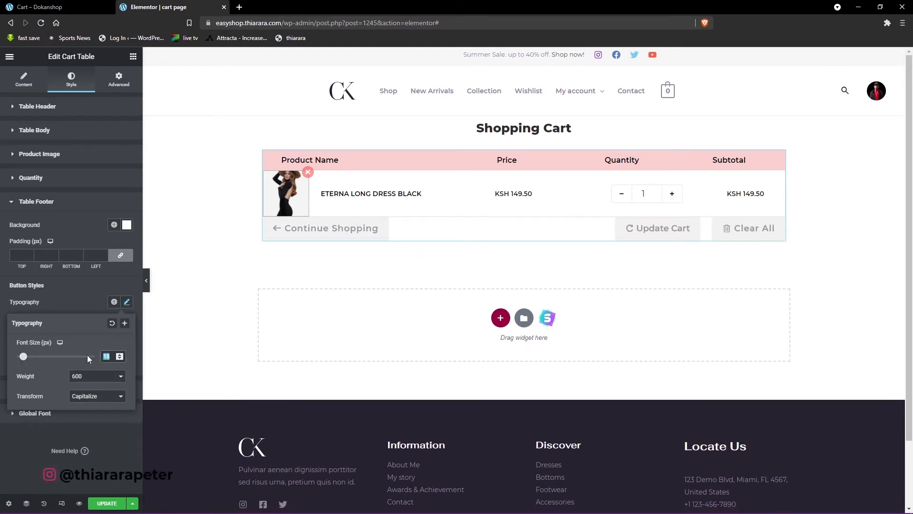
key("BackSpace")
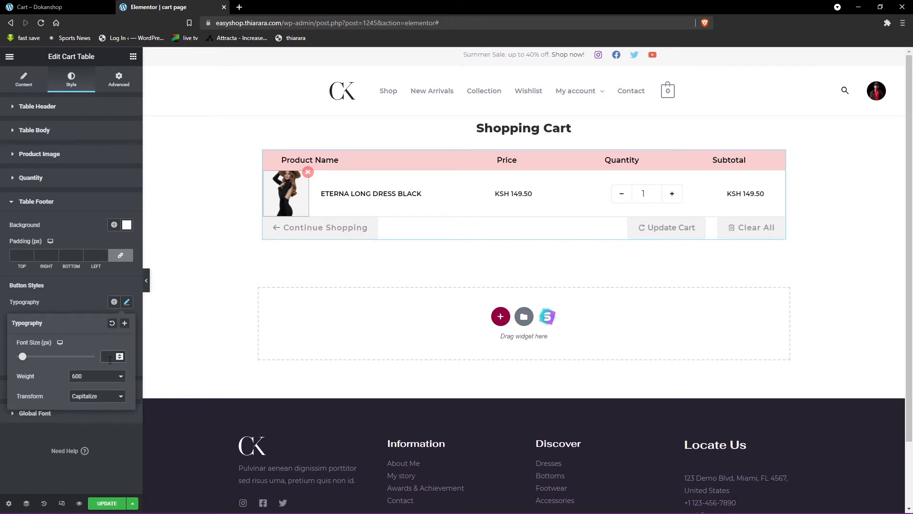
type("14")
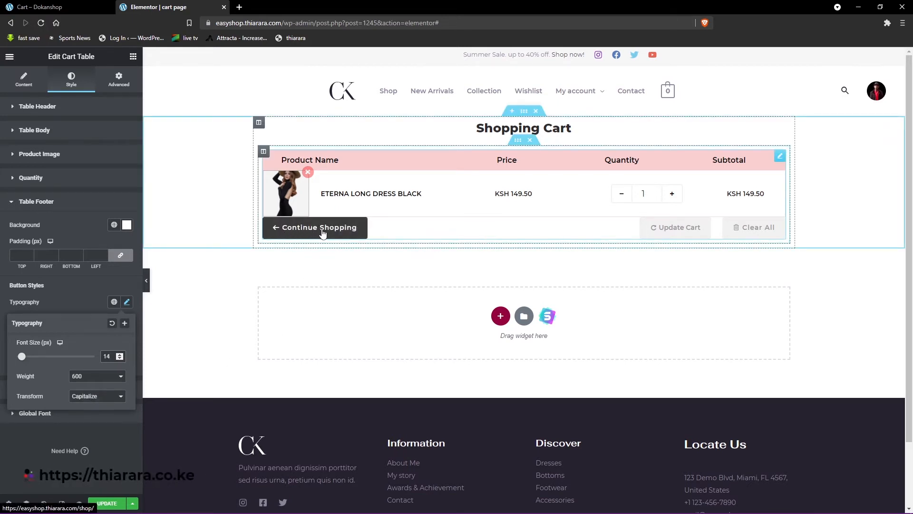
Give the footer buttons white text on a black background
left_click(91, 230)
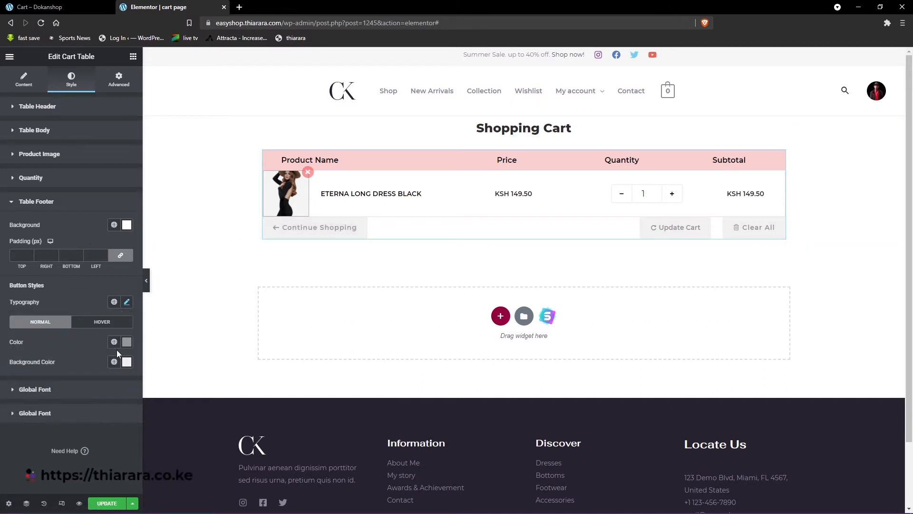
left_click(126, 343)
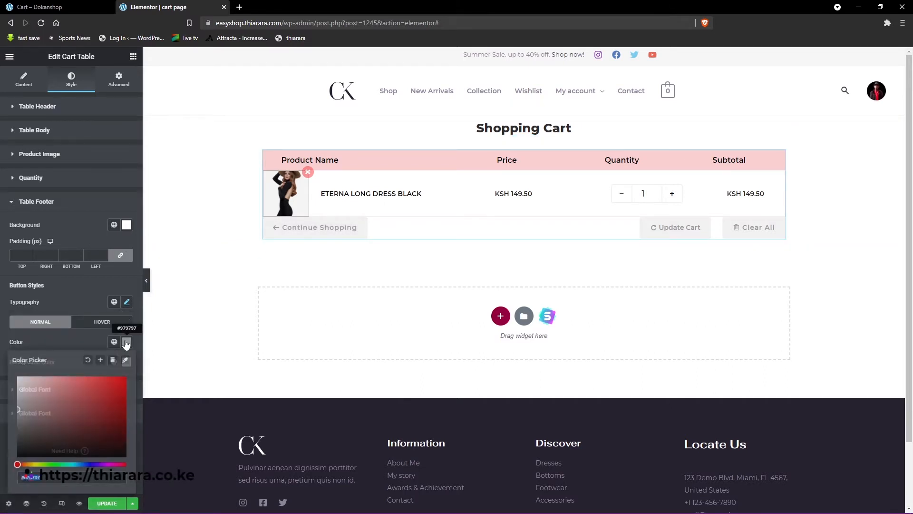
left_click_drag(39, 393, 17, 376)
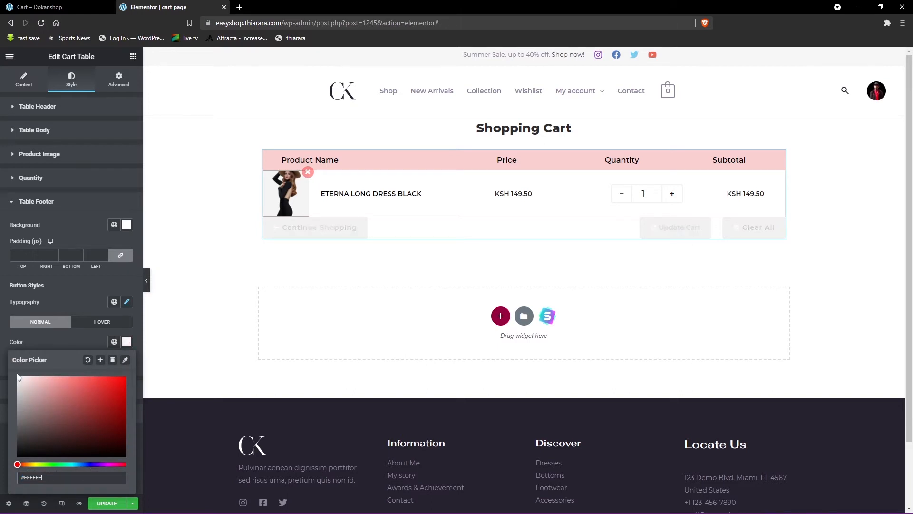
left_click(67, 338)
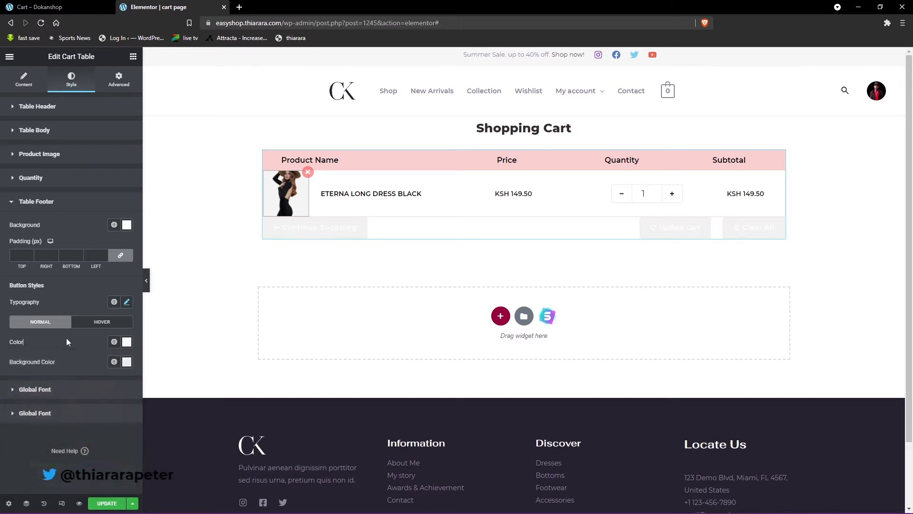
left_click(127, 361)
left_click_drag(40, 304, 18, 310)
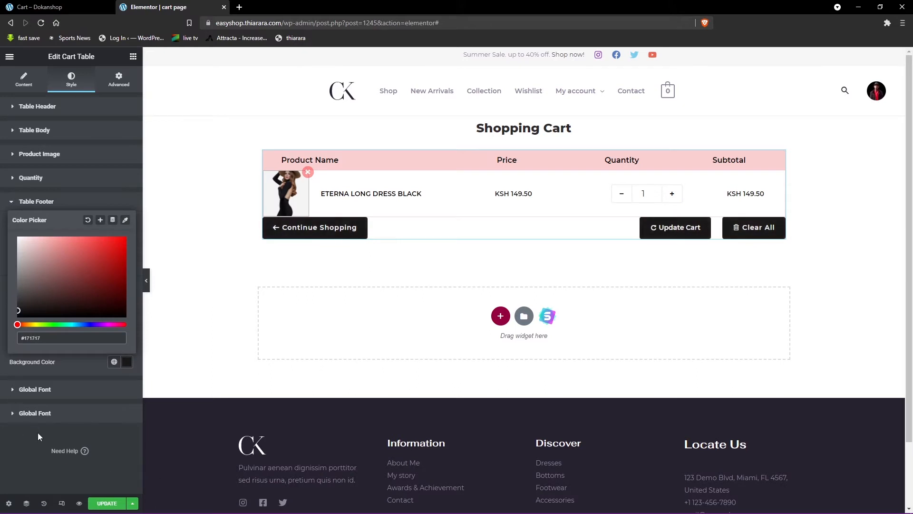
left_click(29, 444)
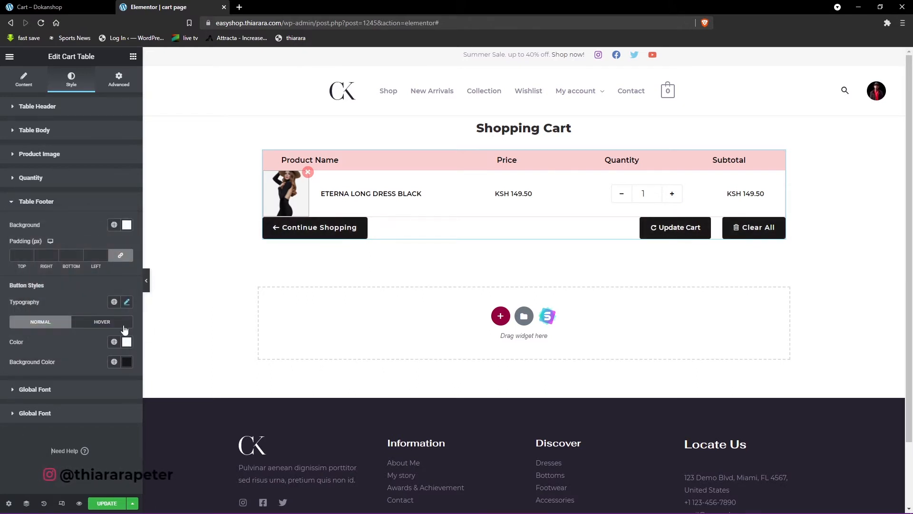
In the hover state, try a deep red hover background with white hover text
left_click(107, 324)
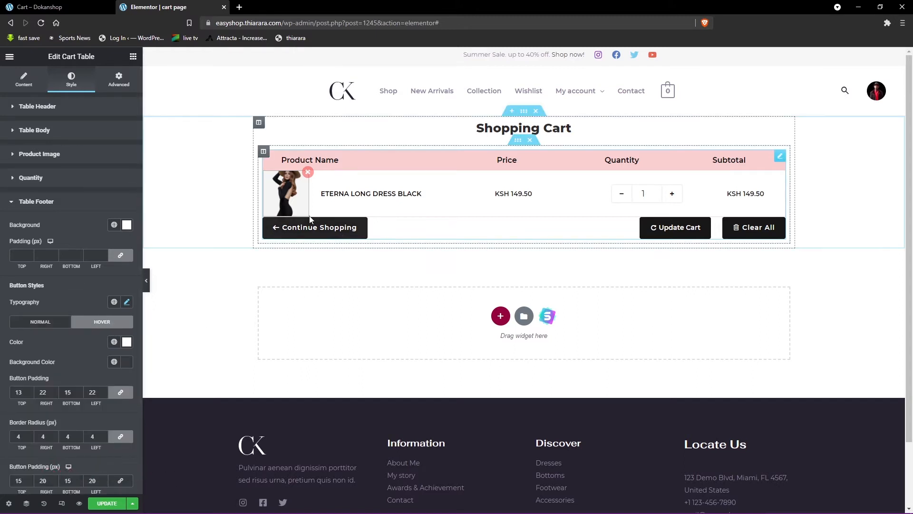
left_click(125, 366)
left_click(97, 239)
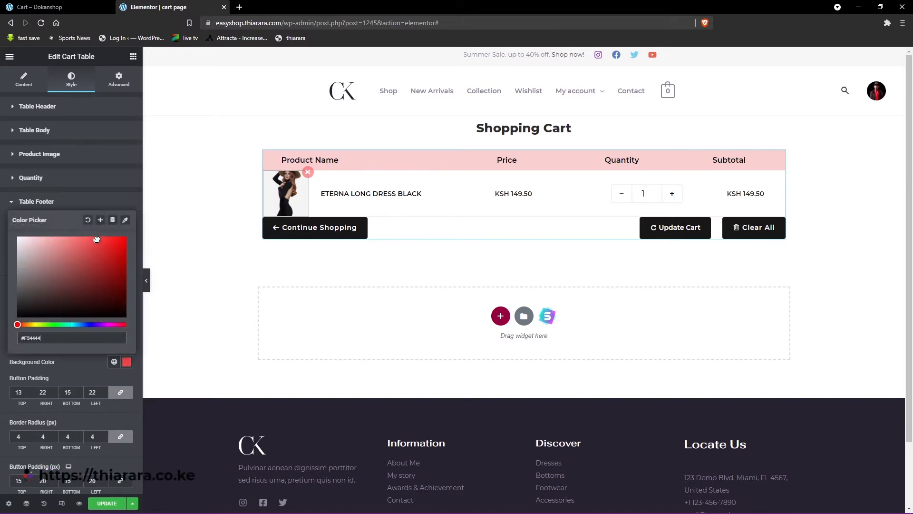
left_click_drag(97, 239, 106, 241)
left_click(85, 378)
left_click(101, 321)
left_click(126, 341)
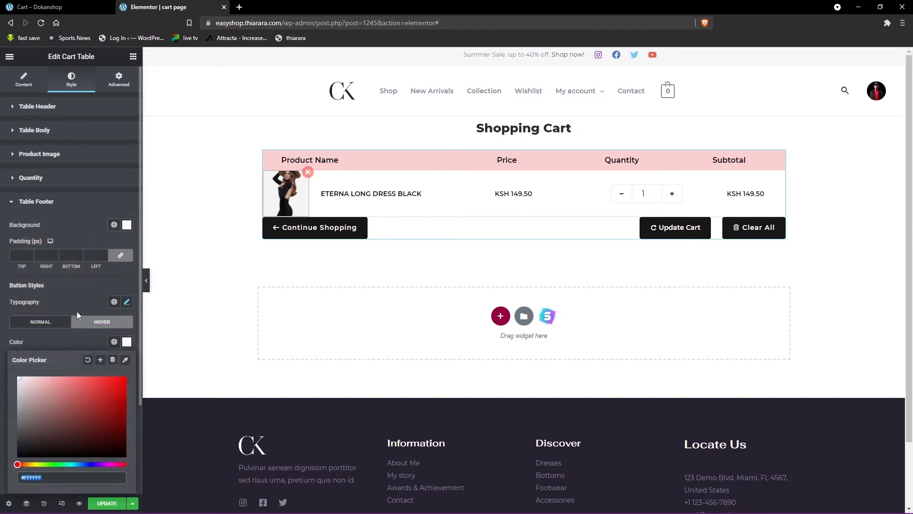
type("#000000")
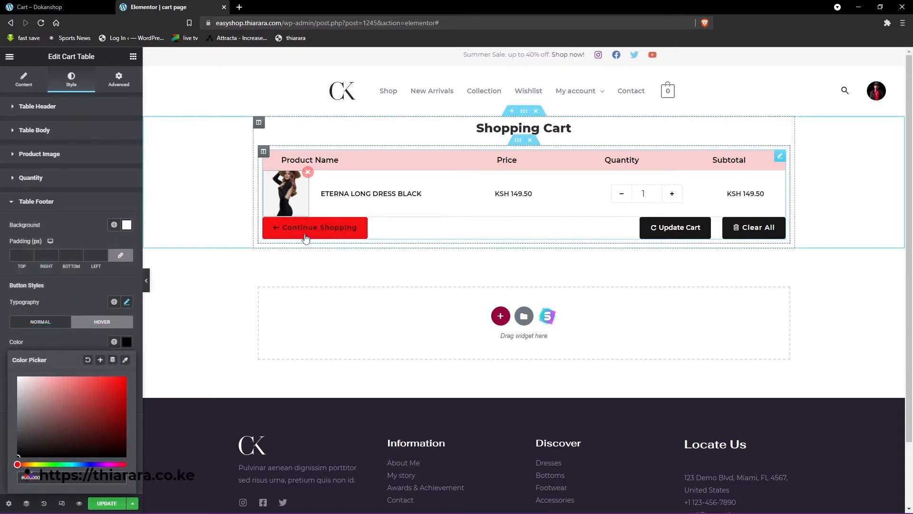
left_click_drag(16, 386, 17, 376)
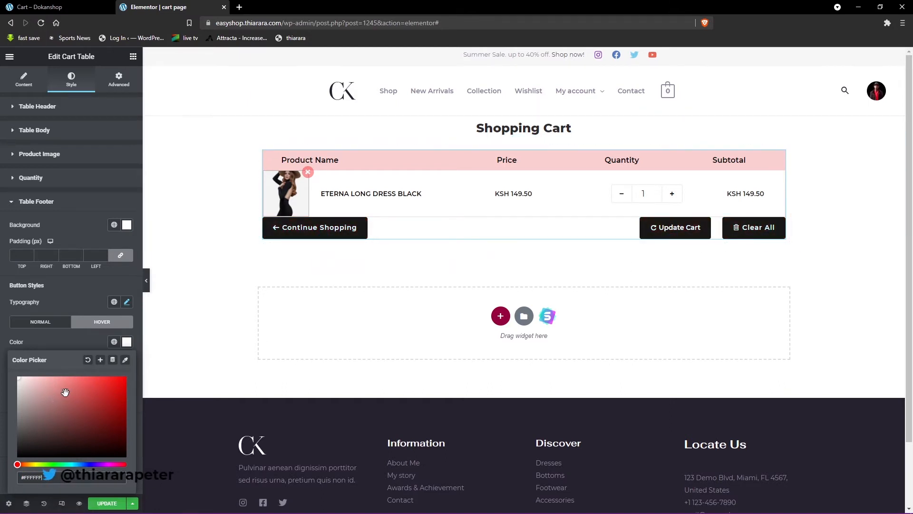
Change the hover background to near-white and the hover text to black
left_click(96, 341)
left_click(127, 362)
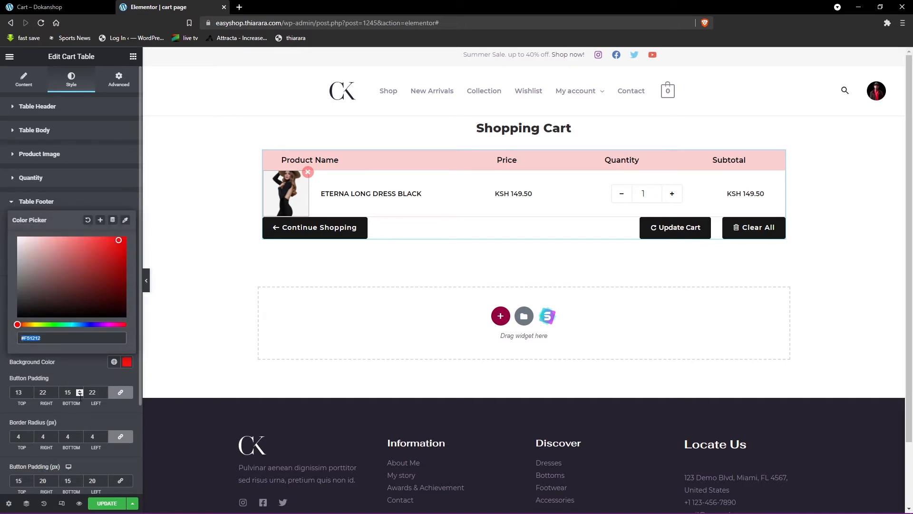
left_click(55, 265)
left_click(19, 239)
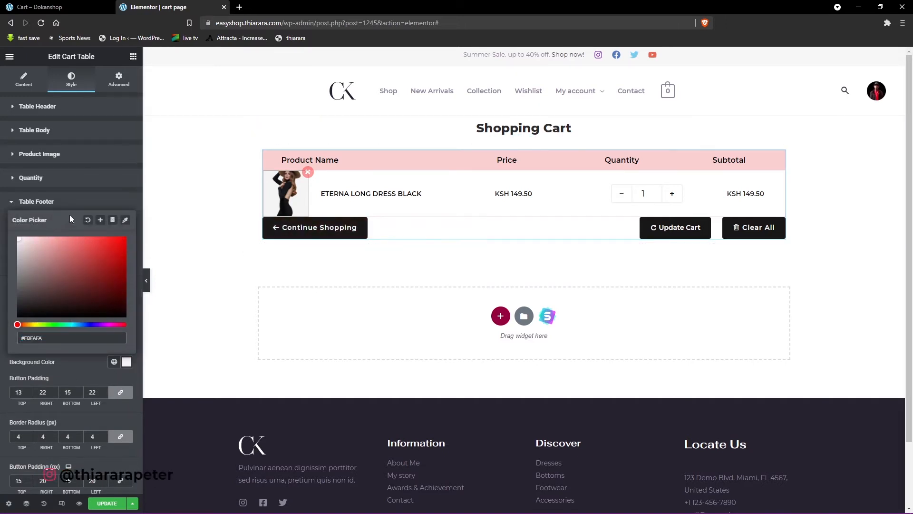
left_click(76, 203)
left_click(67, 204)
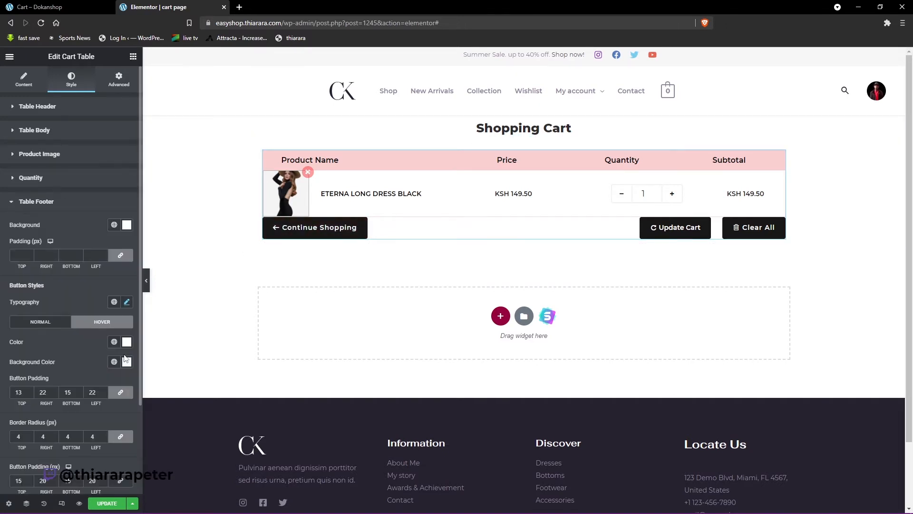
left_click(127, 342)
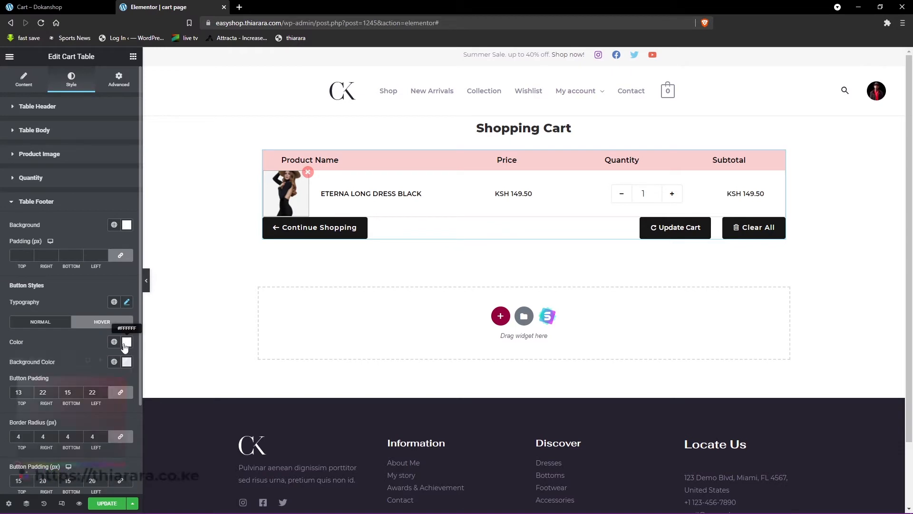
left_click(18, 457)
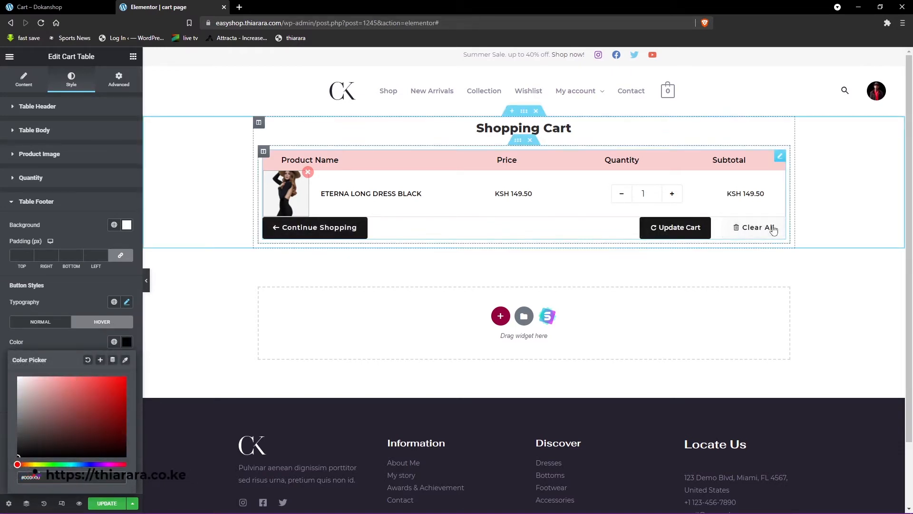
left_click(89, 290)
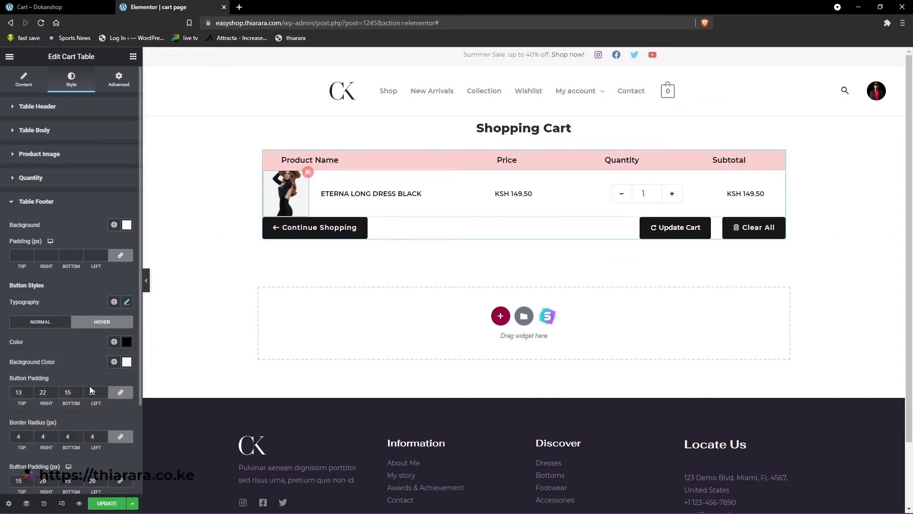
Settle on a light grey hover background for the footer buttons
scroll(40, 433, "down", 1)
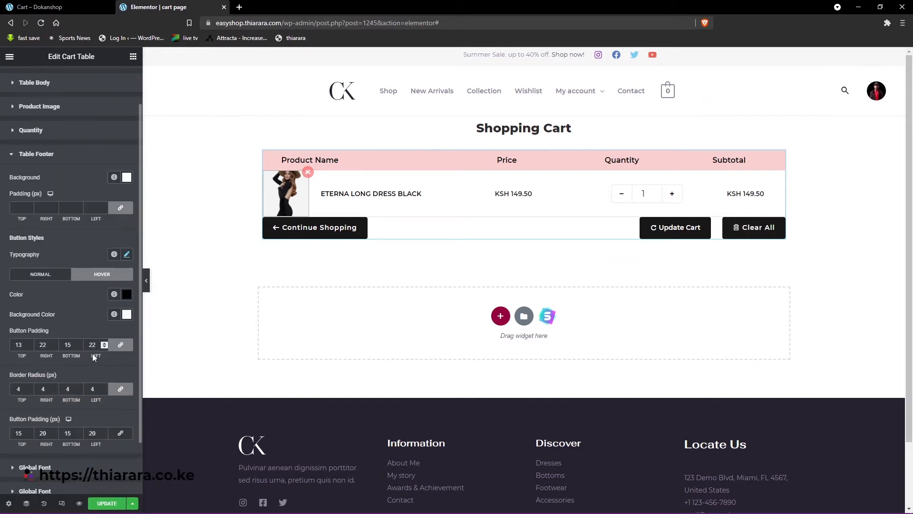
scroll(69, 354, "down", 1)
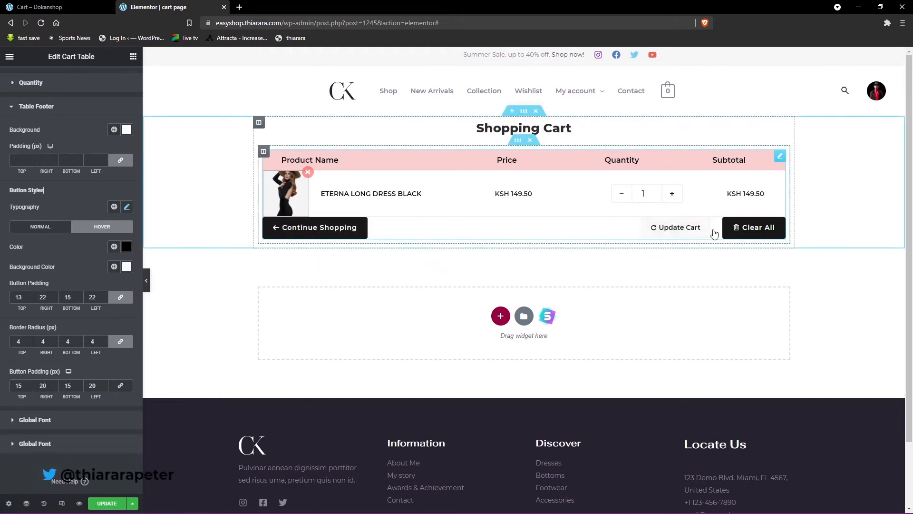
left_click(126, 266)
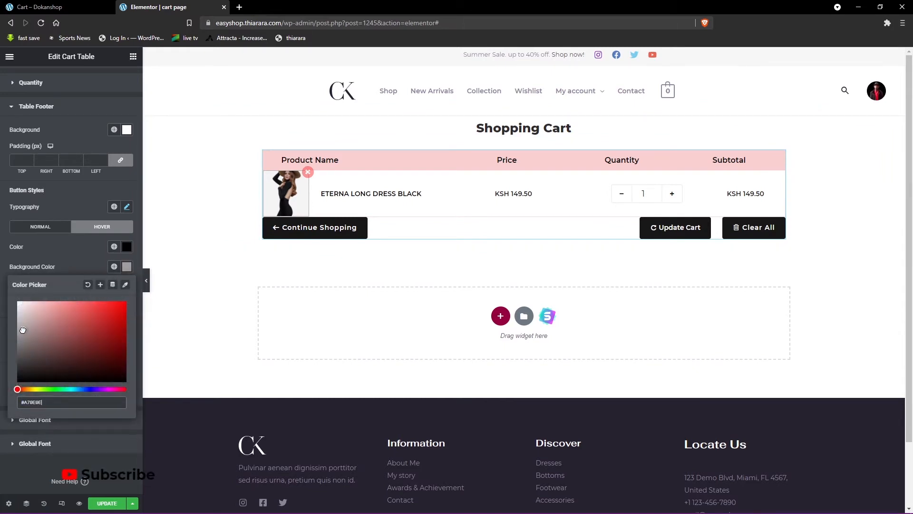
left_click_drag(23, 331, 23, 331)
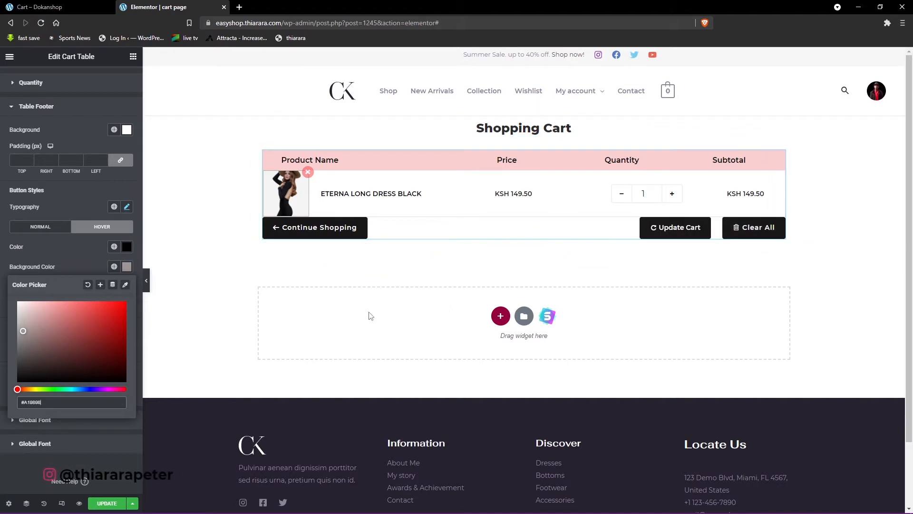
left_click(81, 253)
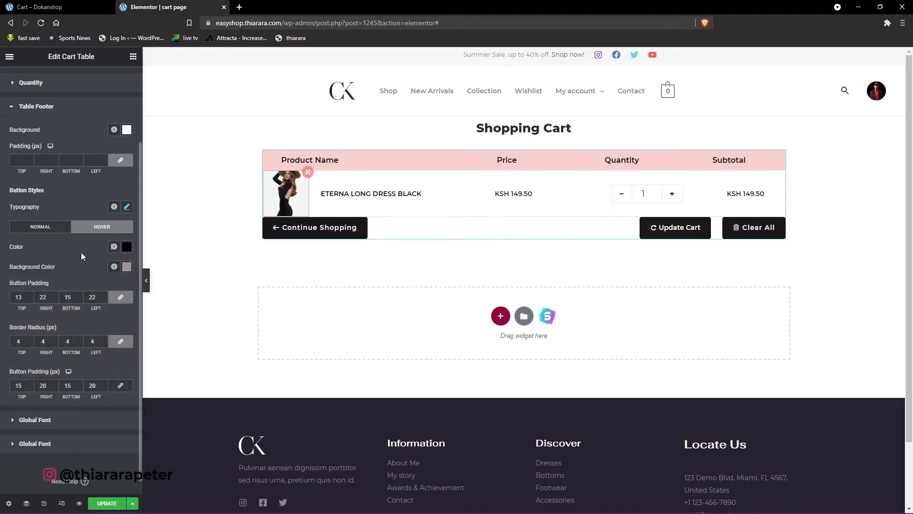
Set the Cart Table global font family to Montserrat
left_click(48, 421)
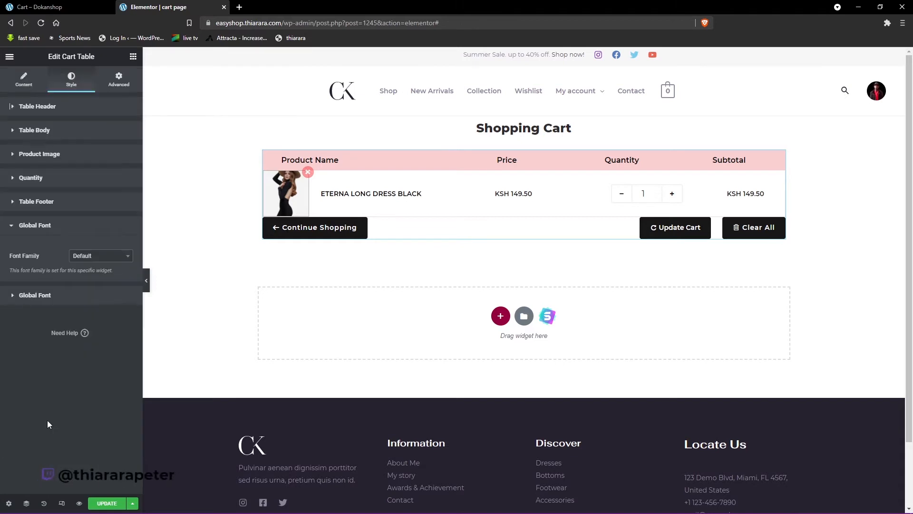
left_click(96, 259)
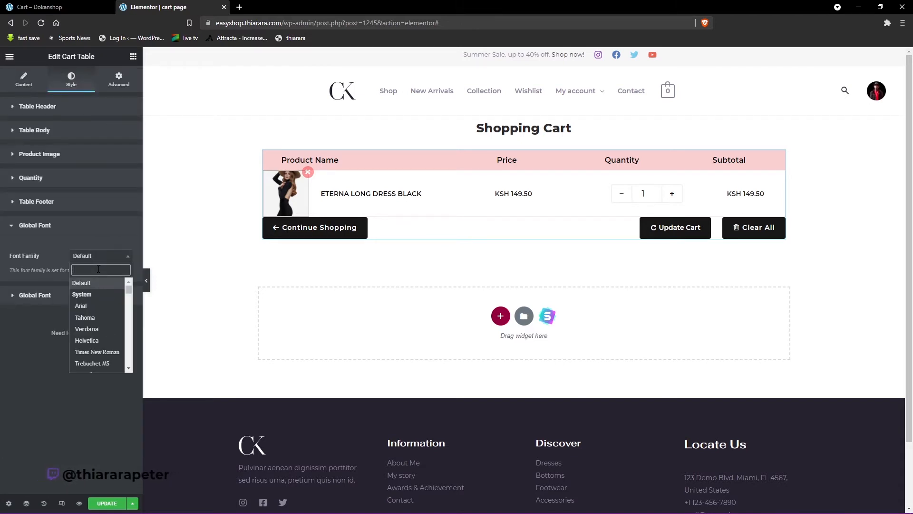
type("mo")
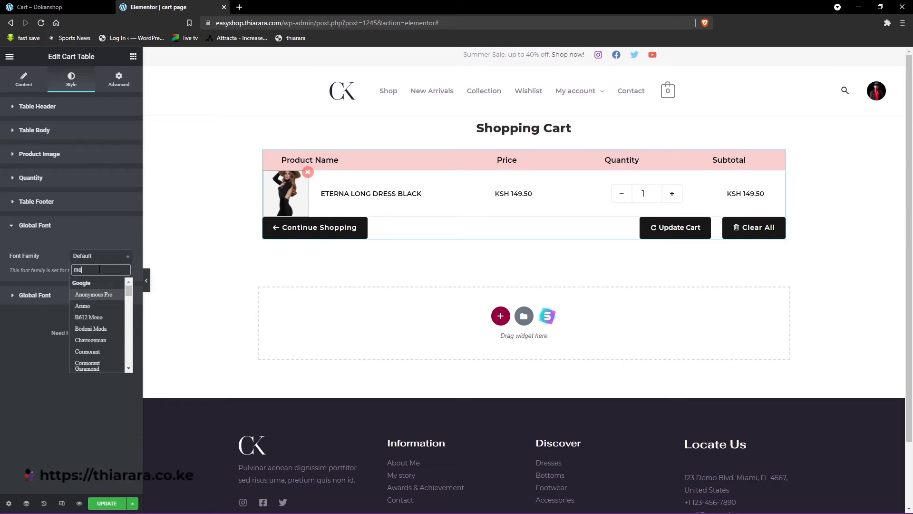
type("nt")
left_click(90, 321)
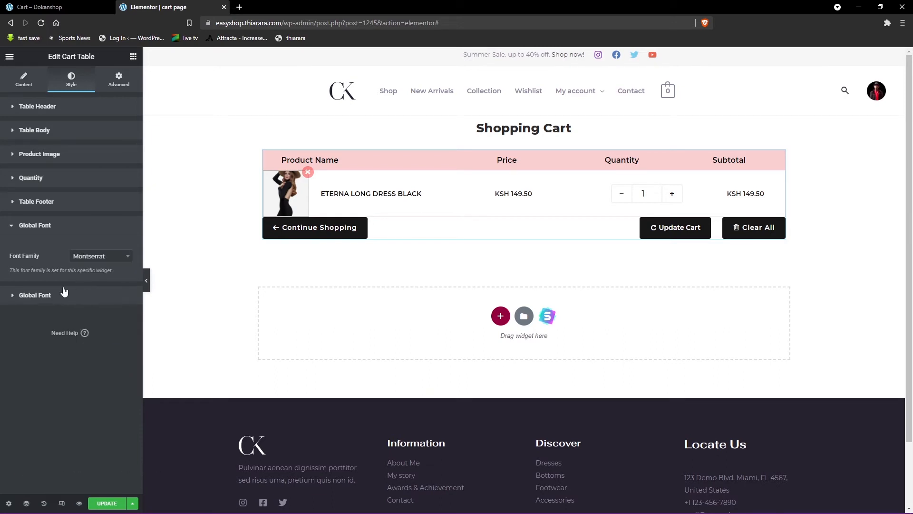
left_click(44, 297)
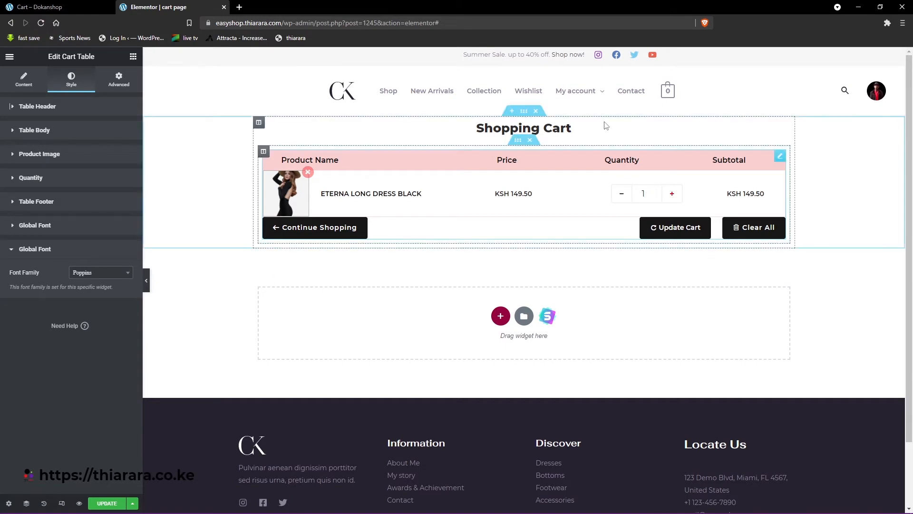
Compare against the live Dokanshop cart page, then return to the editor
left_click(22, 7)
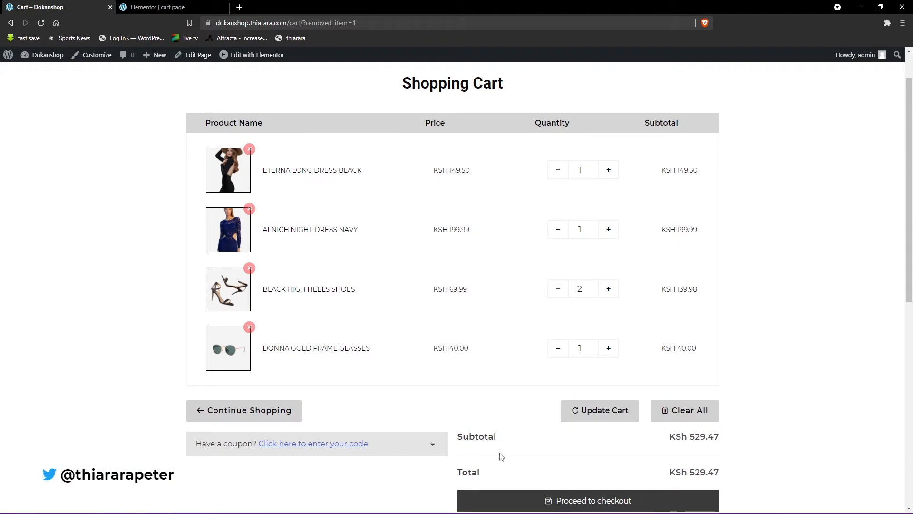
scroll(567, 461, "down", 2)
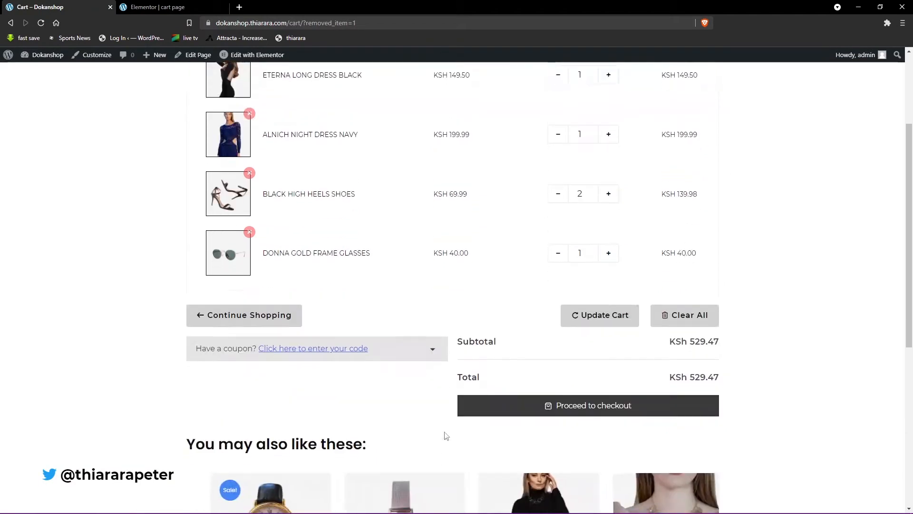
left_click(174, 7)
Insert a two-column section below the cart table and drop Cart Total into its right column
left_click(501, 316)
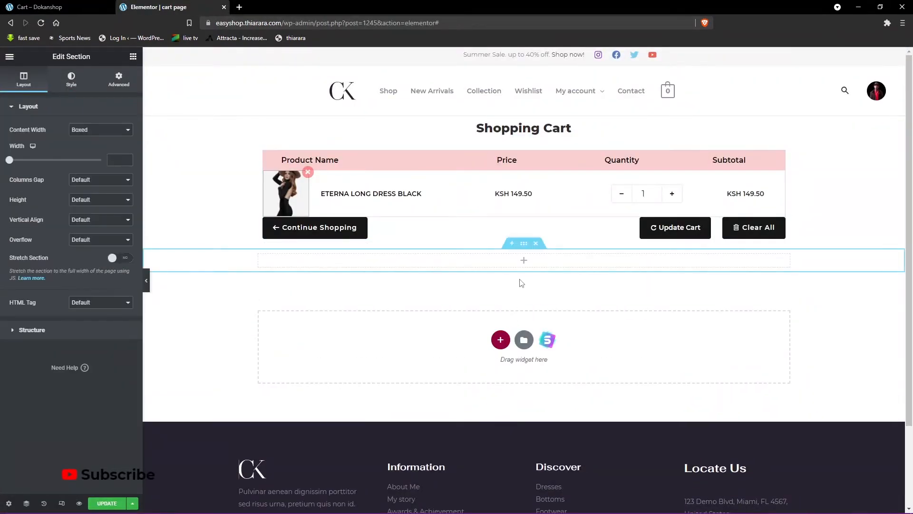
left_click(134, 58)
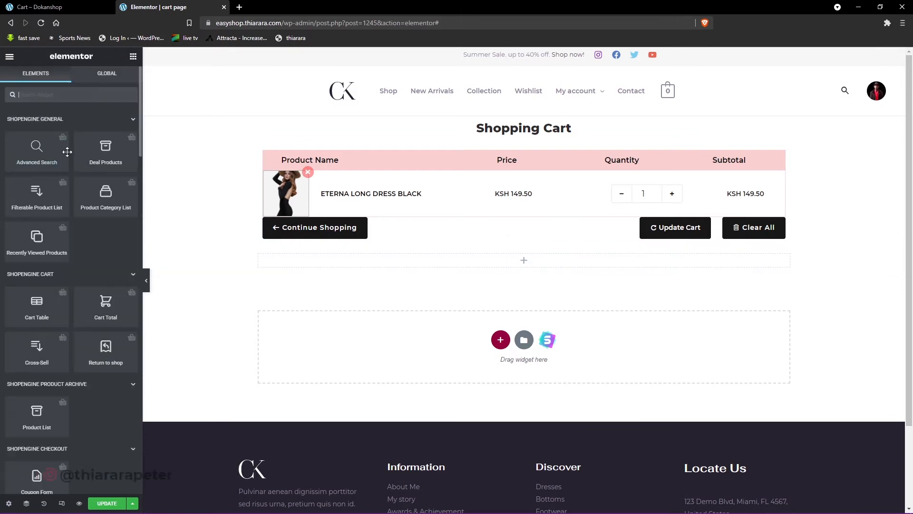
left_click(535, 243)
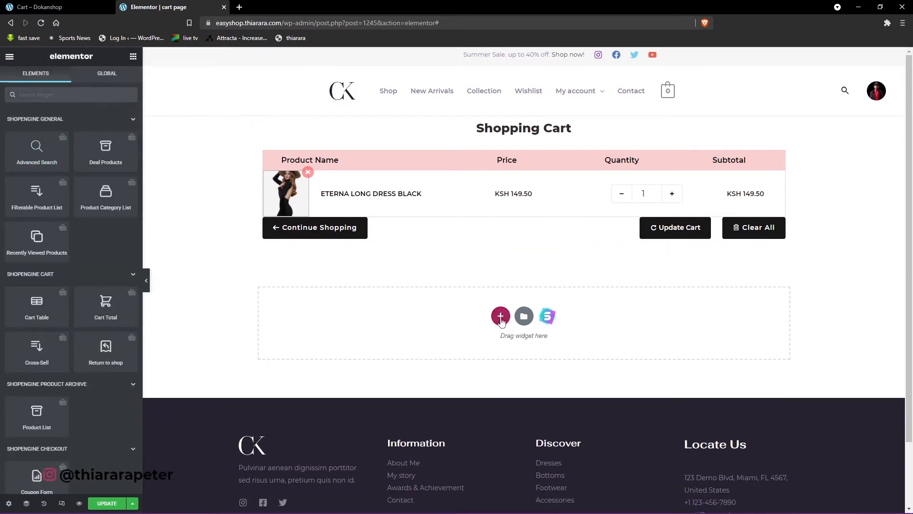
left_click(500, 316)
left_click(446, 340)
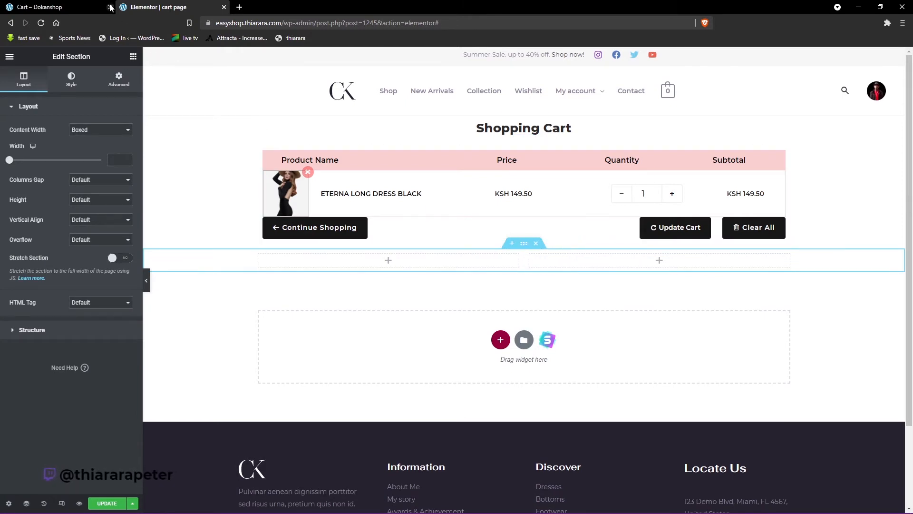
left_click(134, 56)
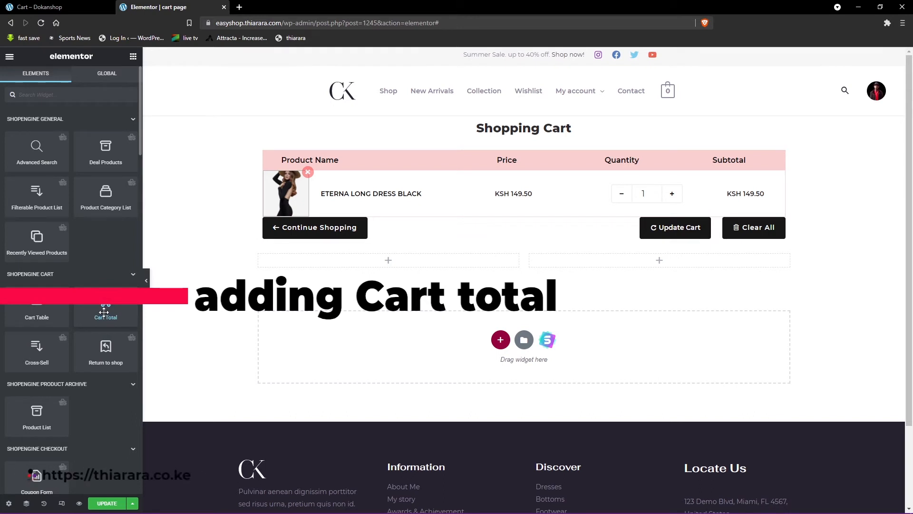
left_click_drag(104, 312, 671, 268)
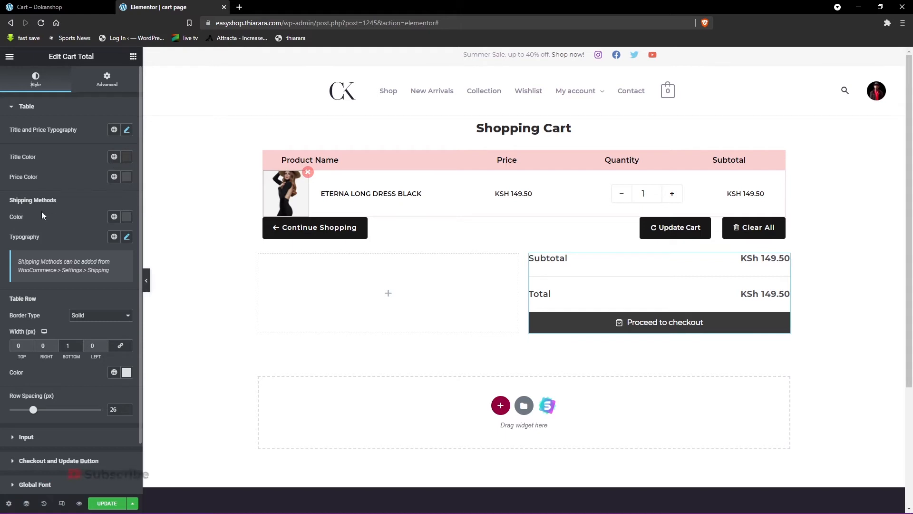
left_click_drag(58, 200, 16, 200)
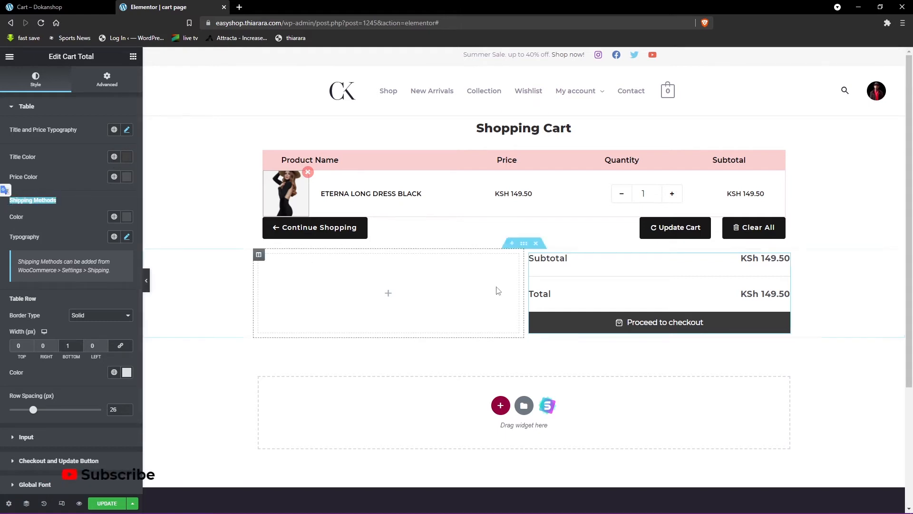
Review the Cart Total style sections and expand the Checkout and Update Button settings
left_click(127, 218)
left_click(56, 207)
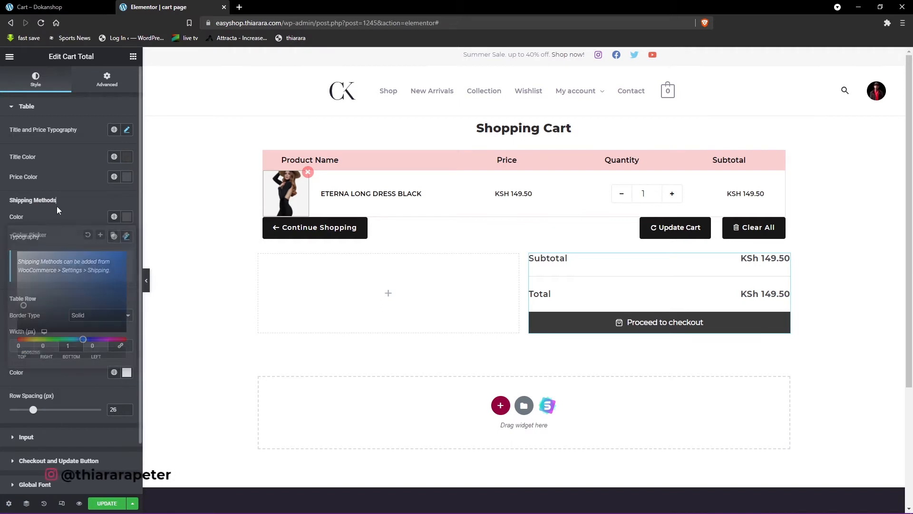
scroll(66, 296, "down", 2)
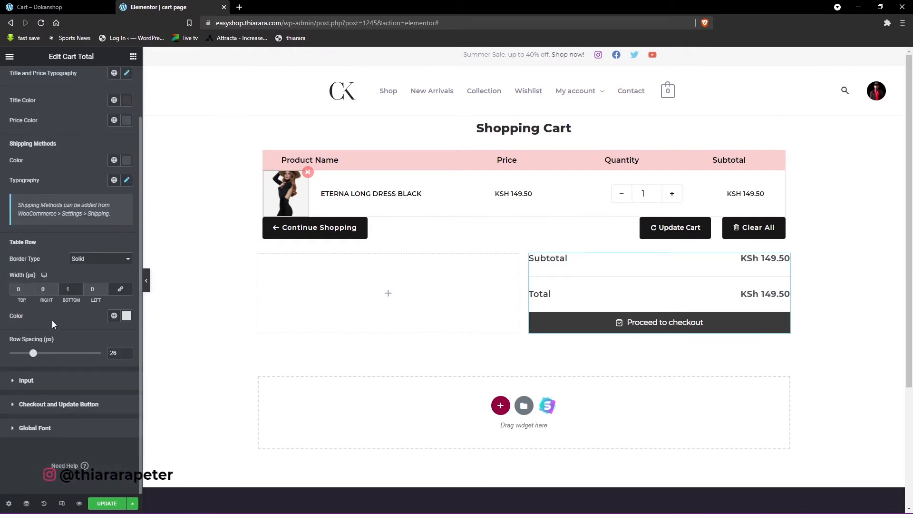
left_click(25, 382)
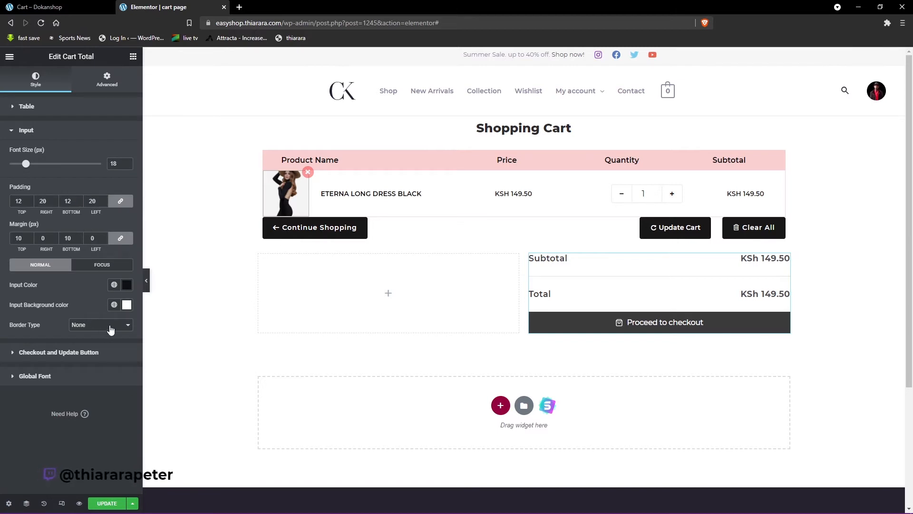
left_click(65, 353)
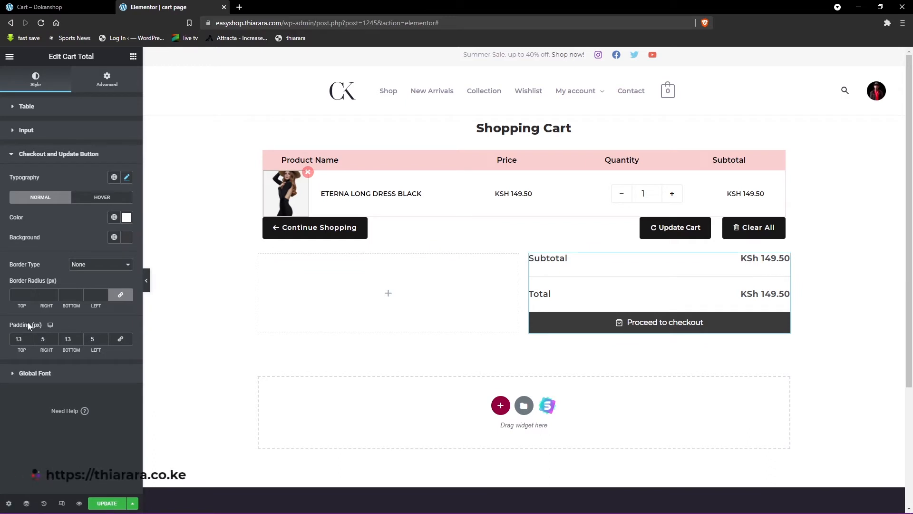
Give the Proceed to checkout button a solid red border
left_click(95, 268)
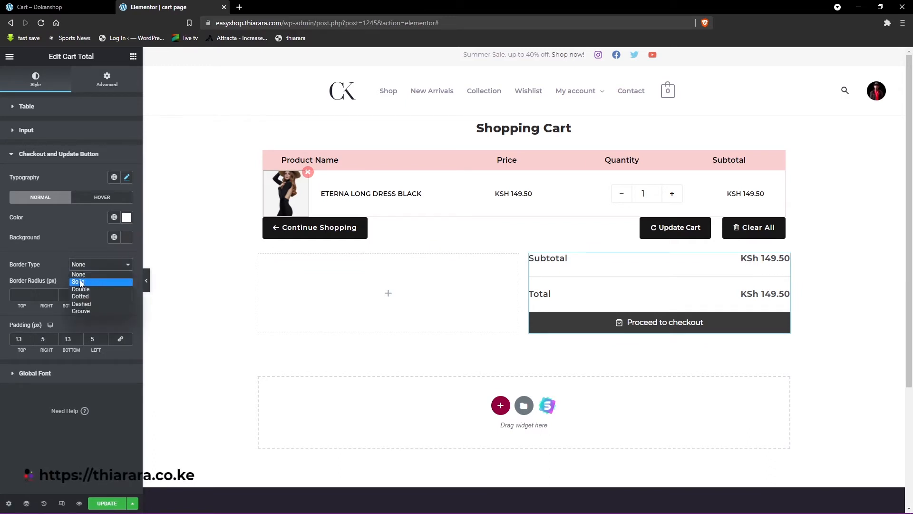
left_click(81, 284)
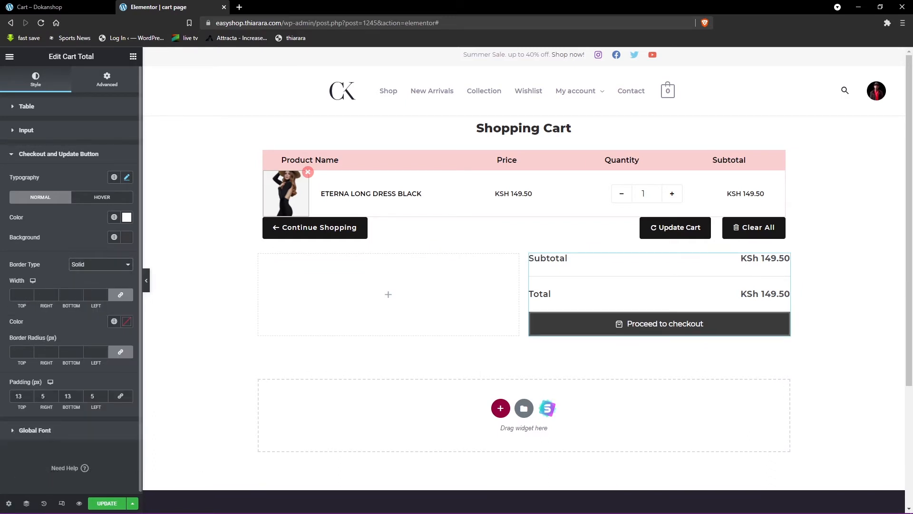
left_click(126, 322)
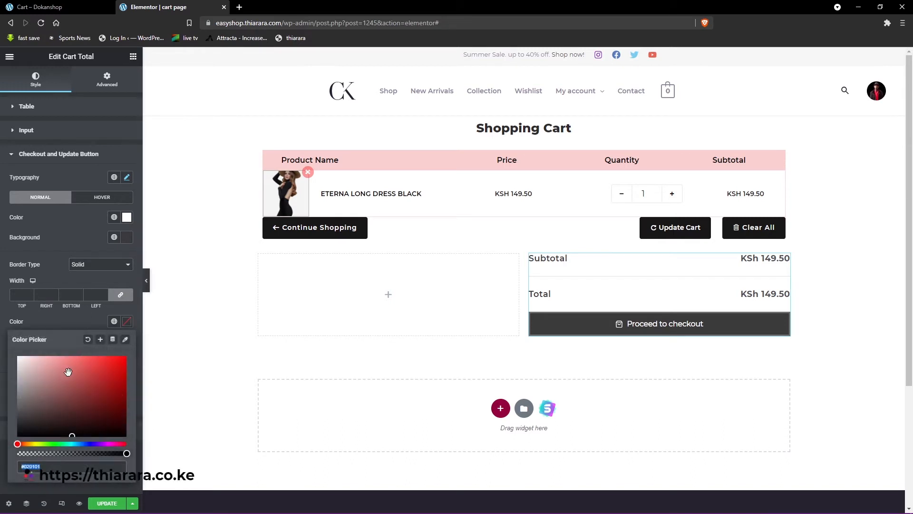
left_click(126, 364)
left_click(48, 317)
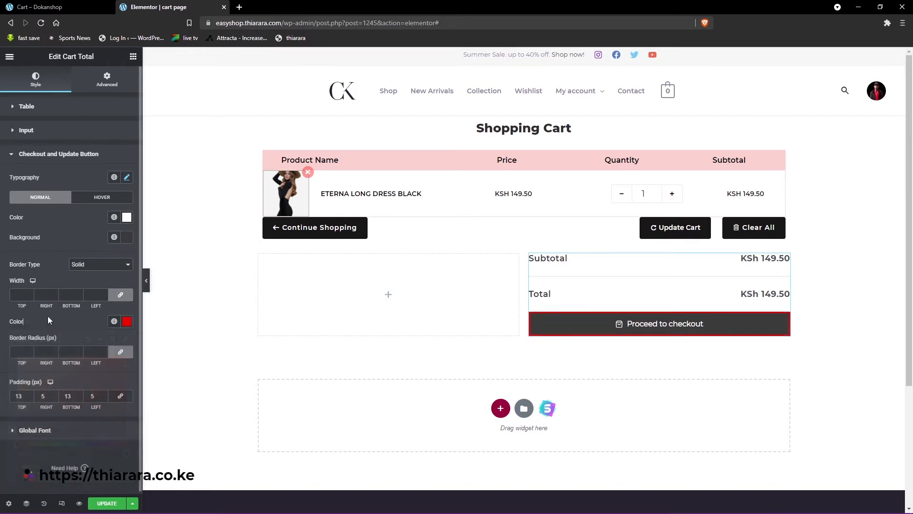
Round its corners to 50, adjust the border width, and compare on the live cart page
left_click(21, 352)
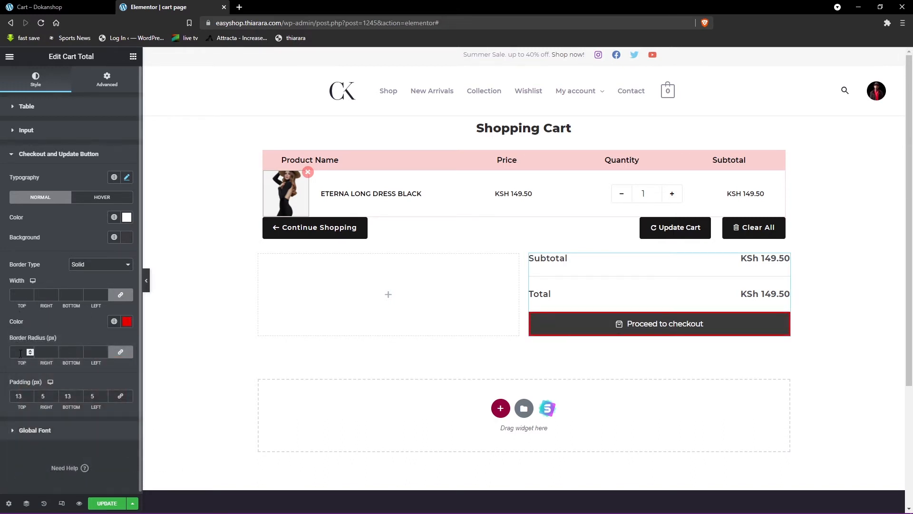
type("50")
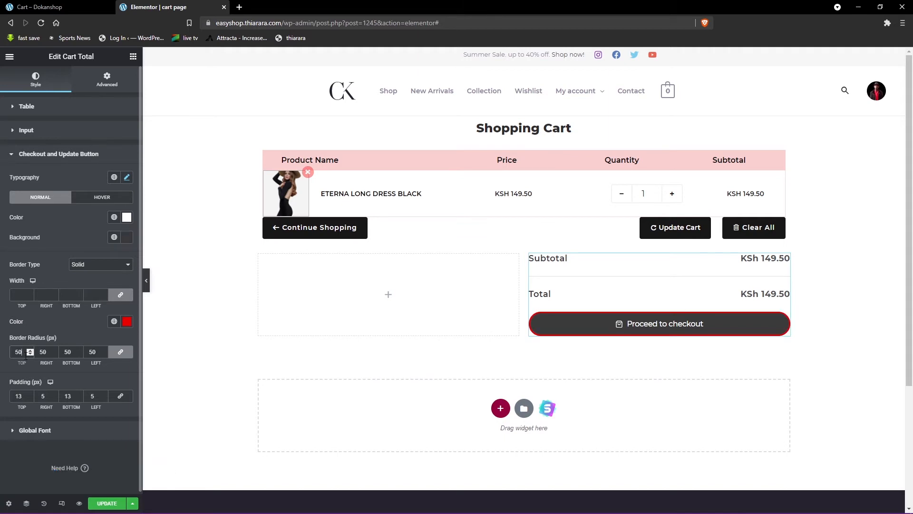
left_click(20, 295)
type("1")
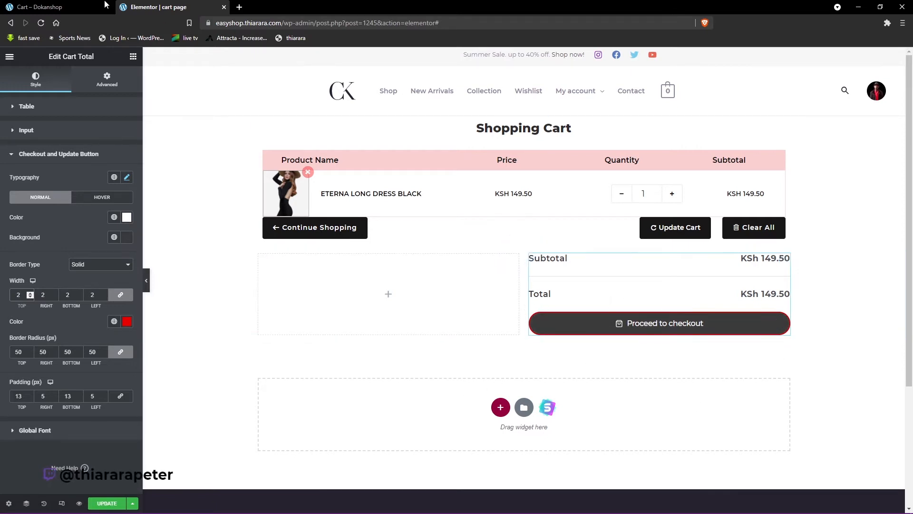
left_click(36, 9)
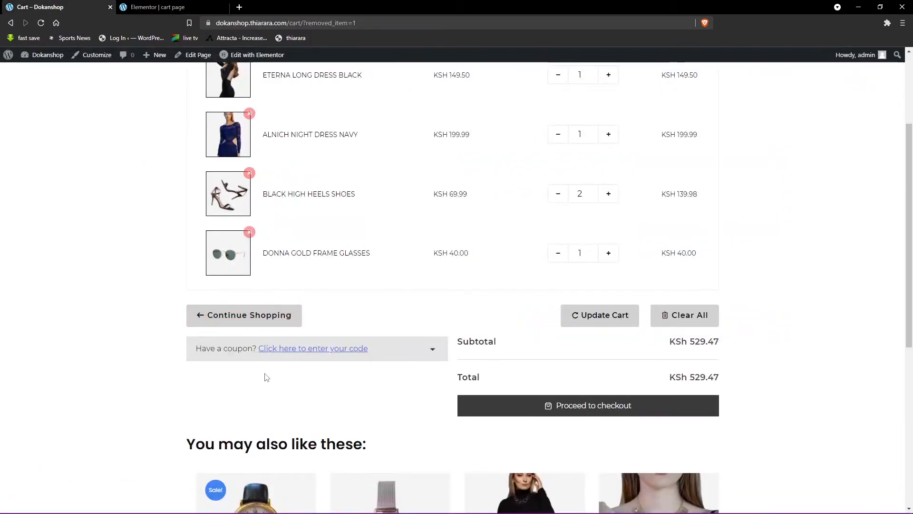
left_click(157, 7)
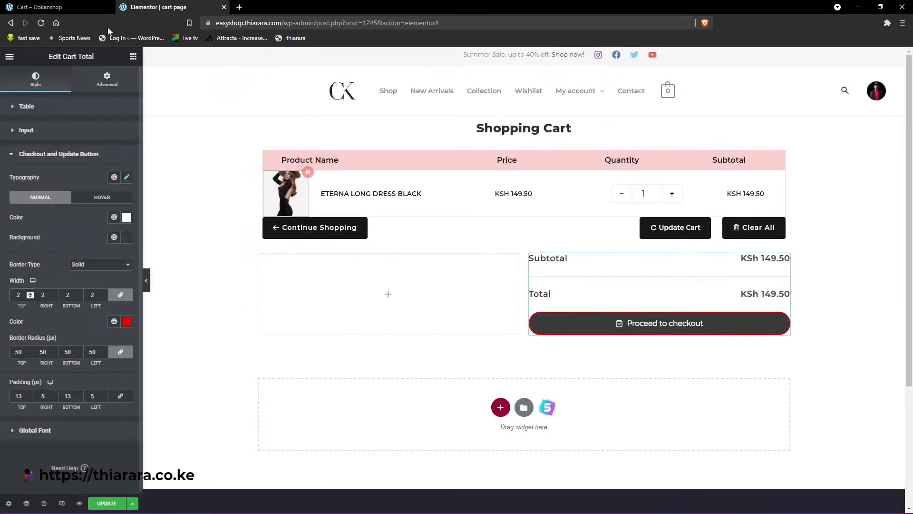
Drop the ShopEngine Coupon Form into the empty left column and review its Info, Description and form styles
left_click(133, 56)
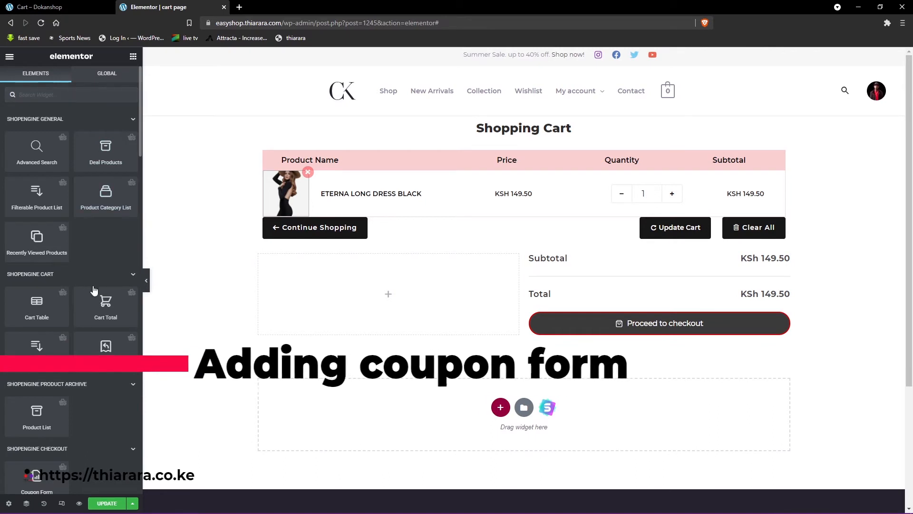
scroll(100, 321, "down", 2)
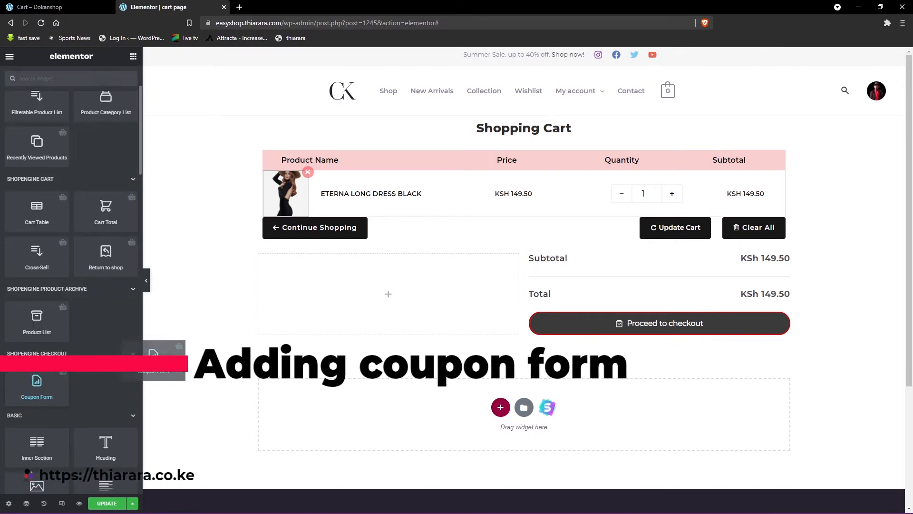
left_click_drag(33, 394, 351, 299)
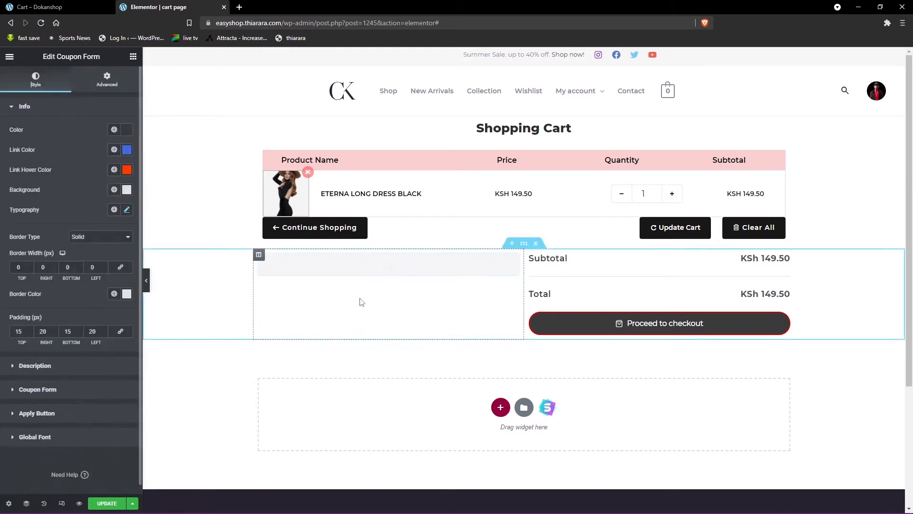
left_click(505, 268)
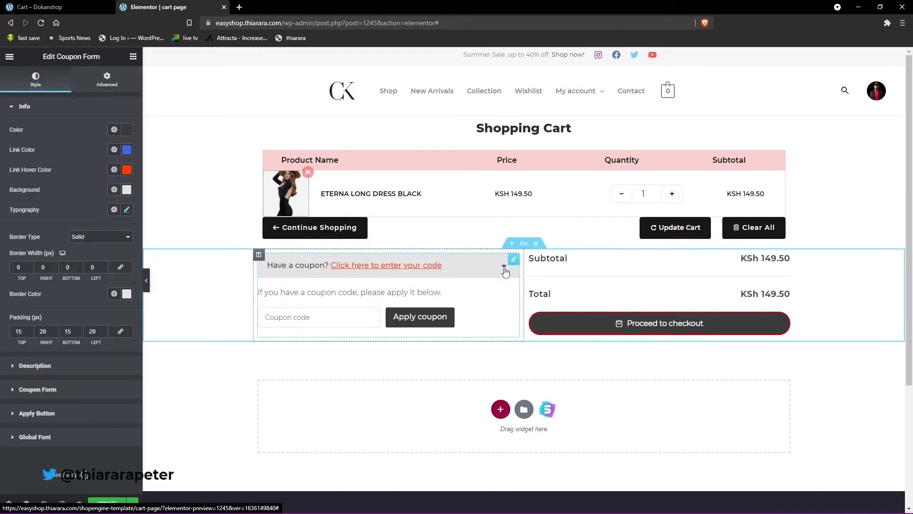
left_click(503, 268)
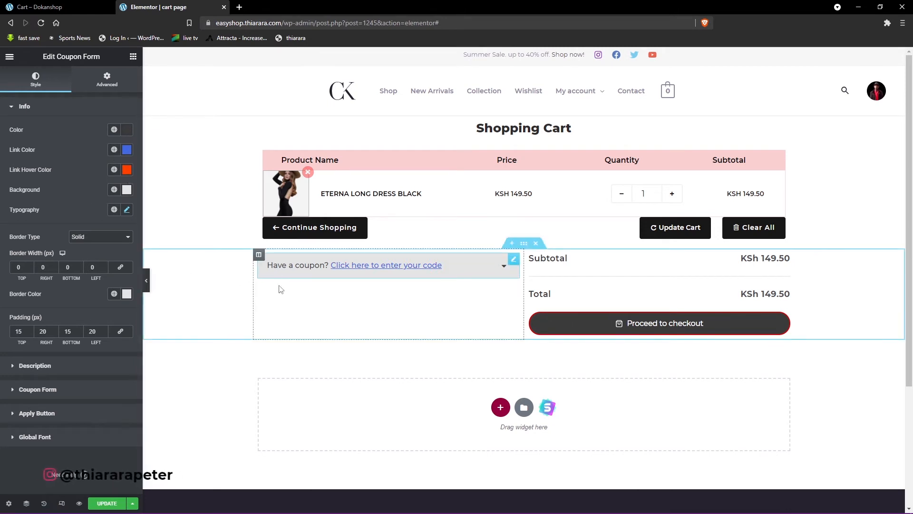
left_click(127, 211)
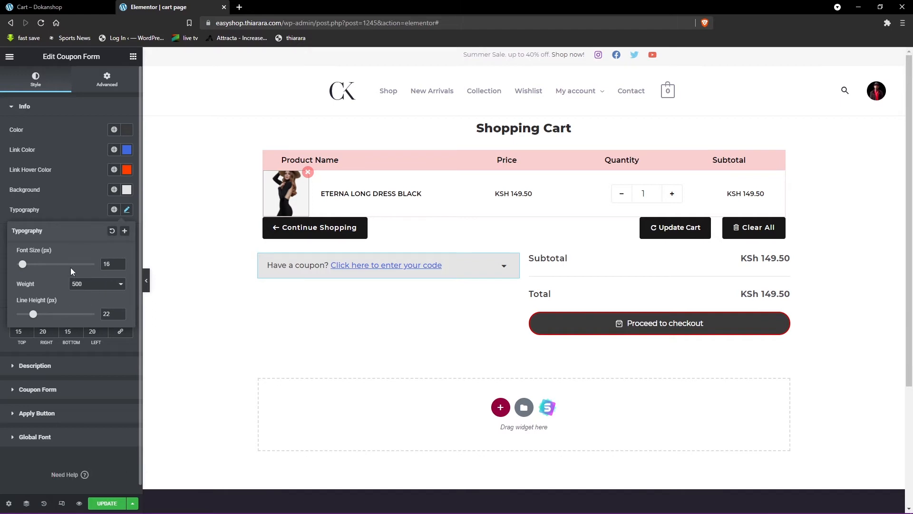
left_click(83, 371)
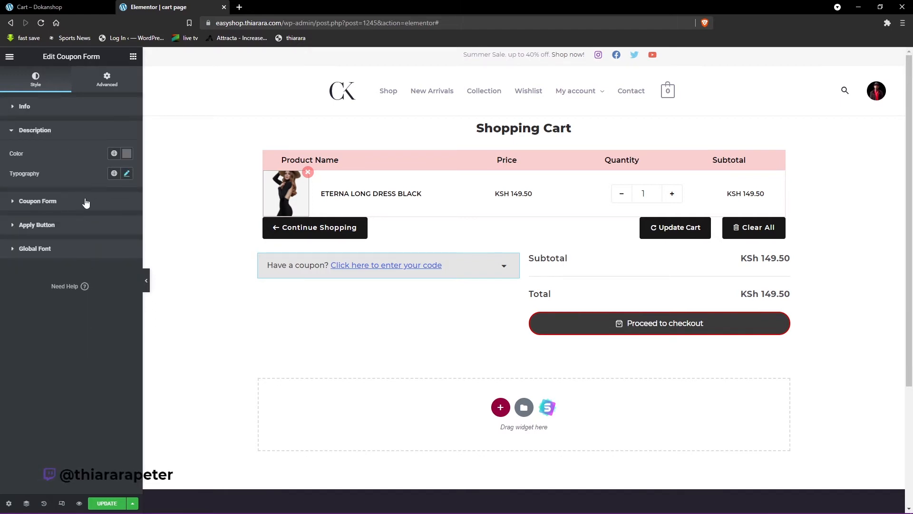
left_click(60, 204)
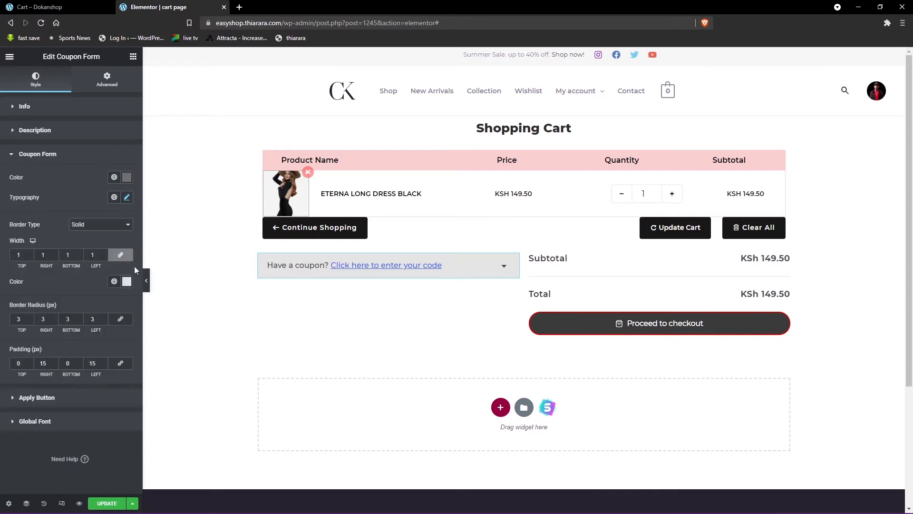
left_click(503, 269)
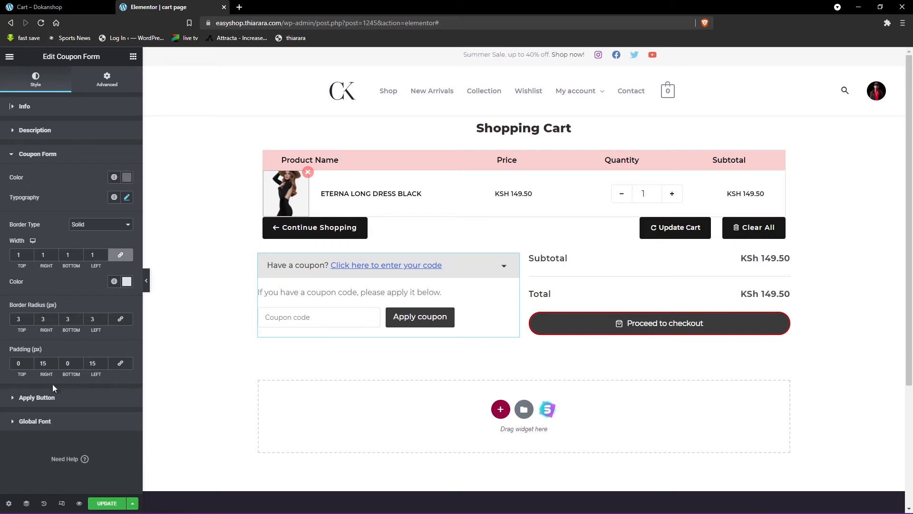
Give the Apply button a black background and 50 px border radius on all corners
left_click(42, 398)
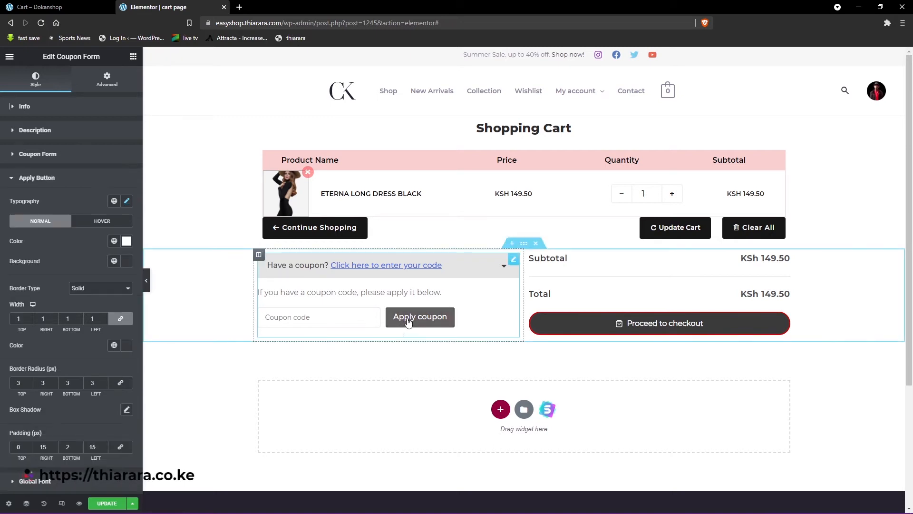
left_click(125, 262)
left_click(21, 376)
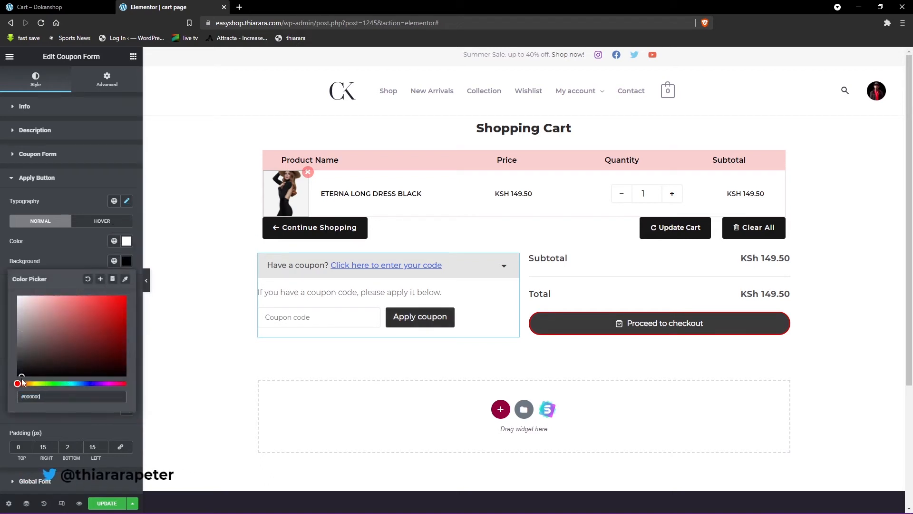
left_click(74, 260)
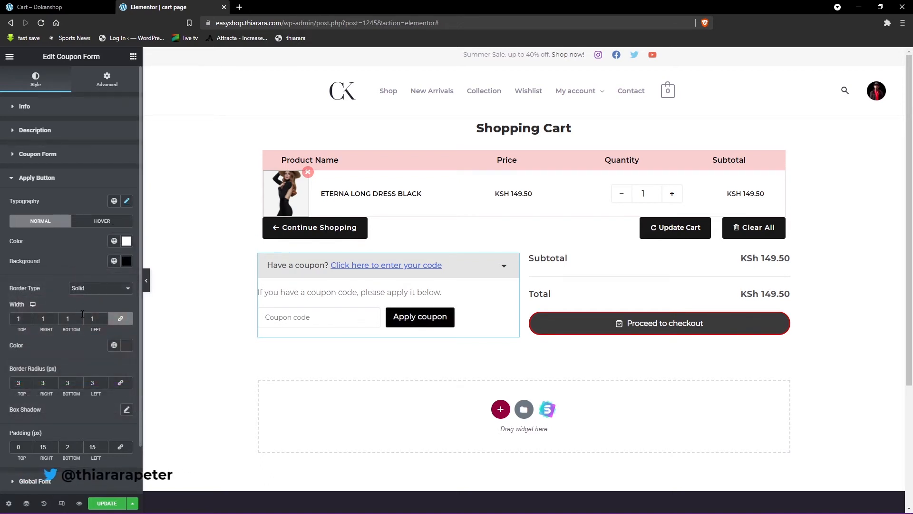
double_click(21, 319)
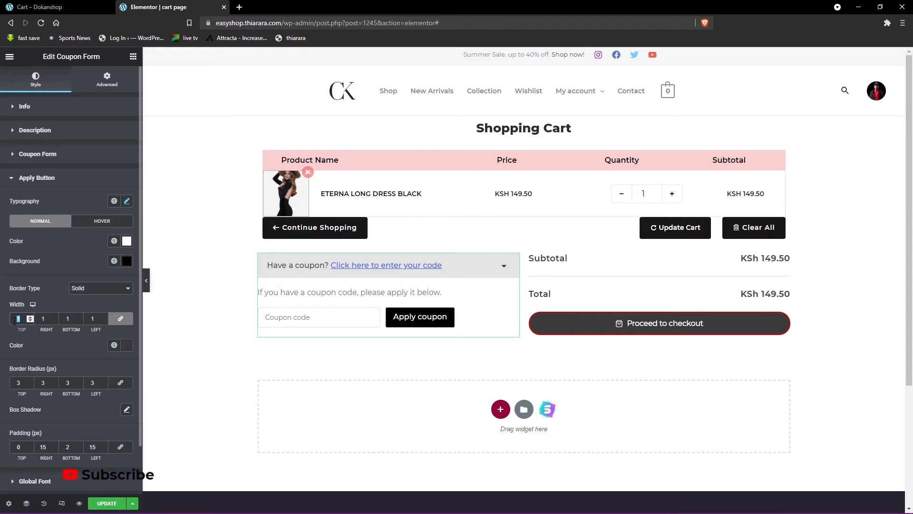
left_click(122, 344)
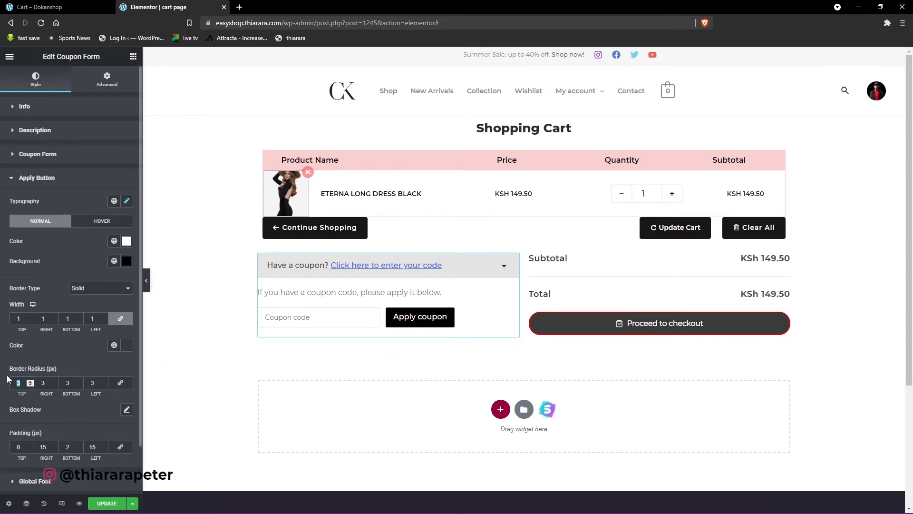
type("50")
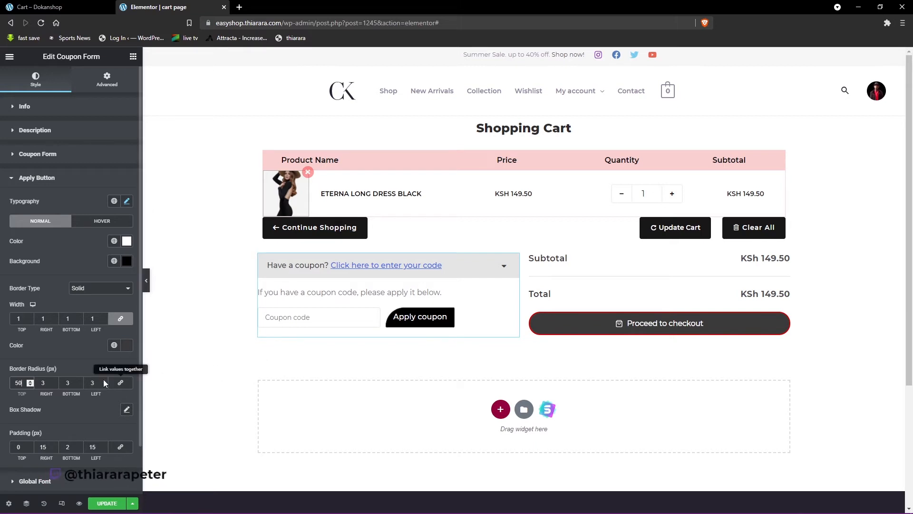
left_click(119, 386)
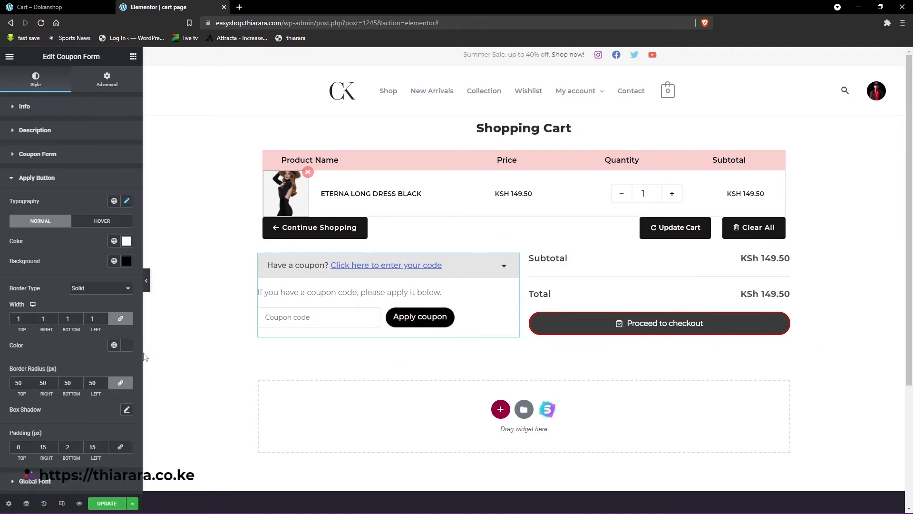
Set the Apply button's hover text colour to near-white #FFFBFB
left_click(92, 226)
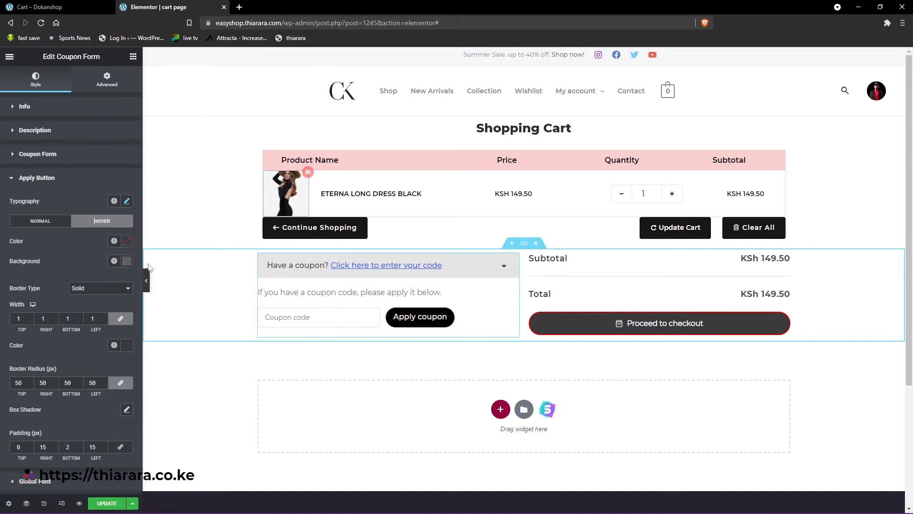
left_click(126, 242)
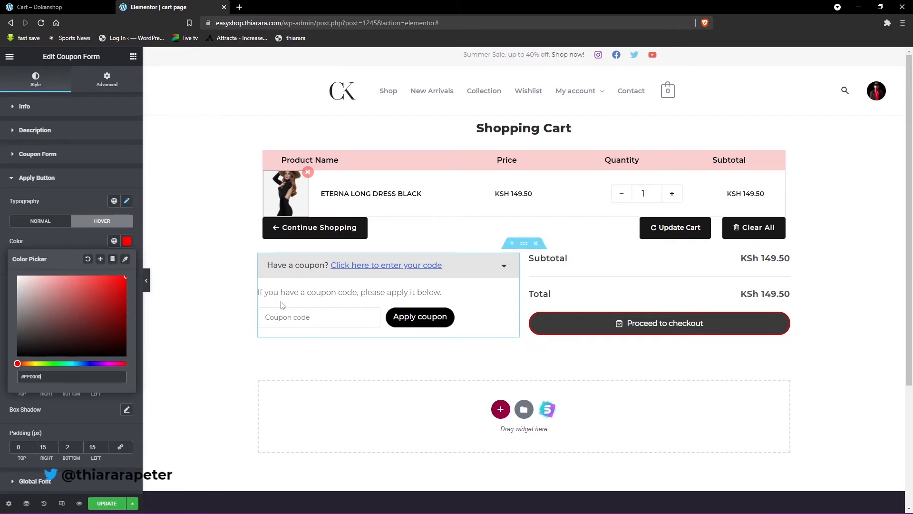
left_click(123, 243)
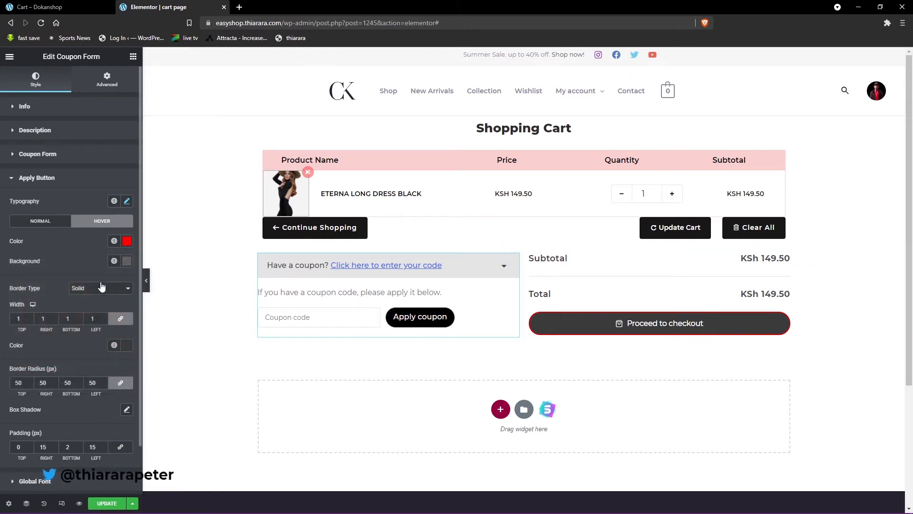
left_click(122, 243)
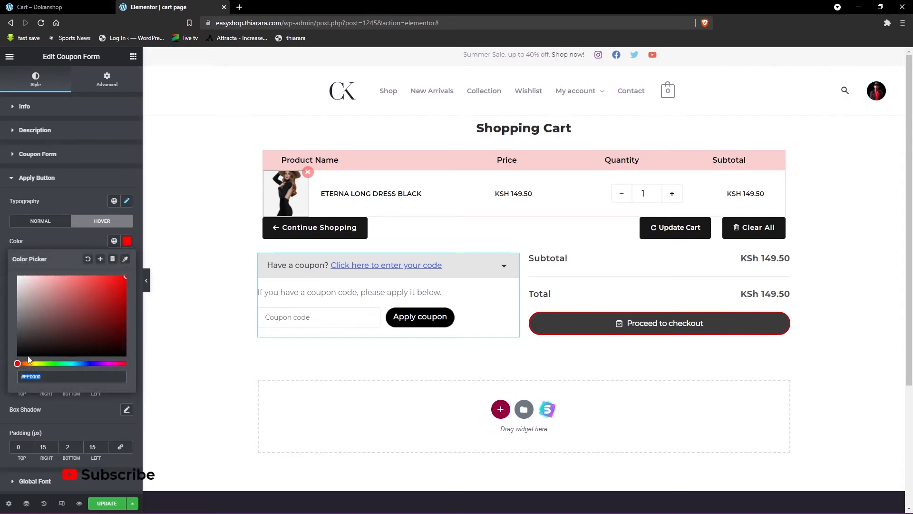
left_click_drag(14, 260, 19, 260)
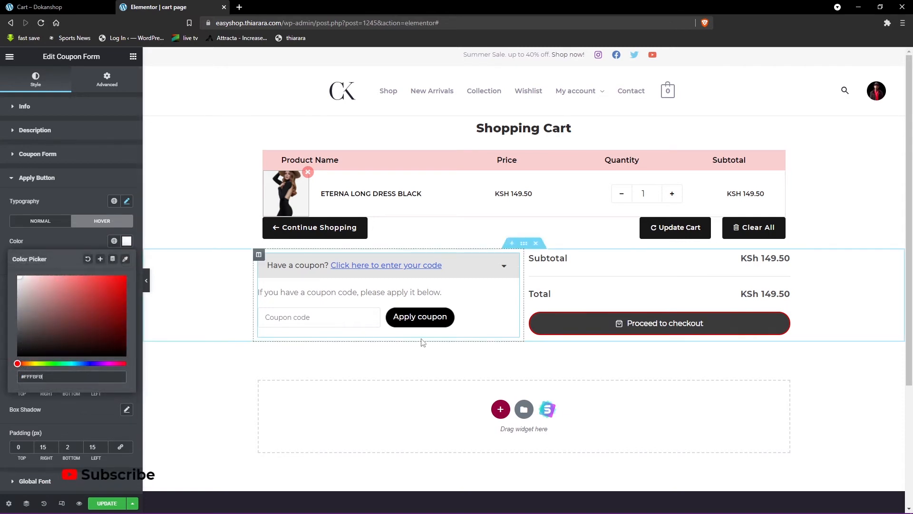
left_click(84, 241)
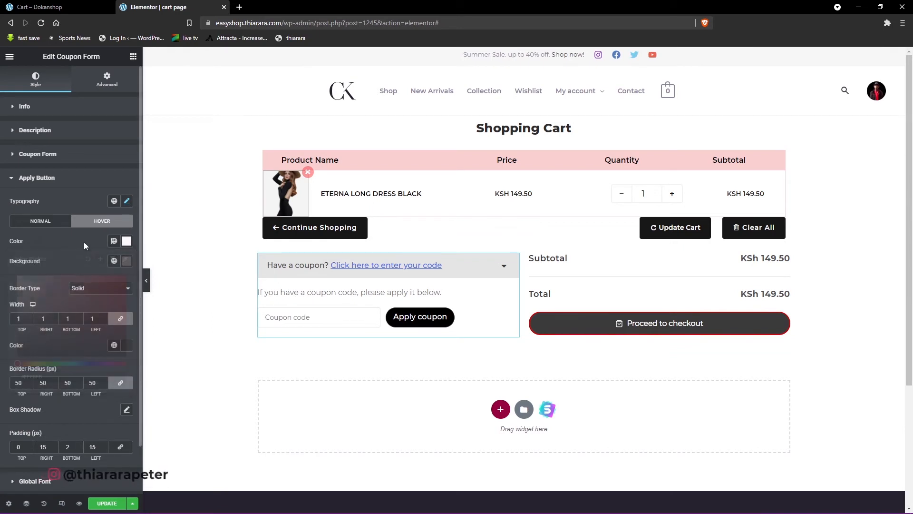
Check the coupon form on the live cart page, then start a new section below the coupon and totals
scroll(82, 410, "down", 2)
left_click(48, 429)
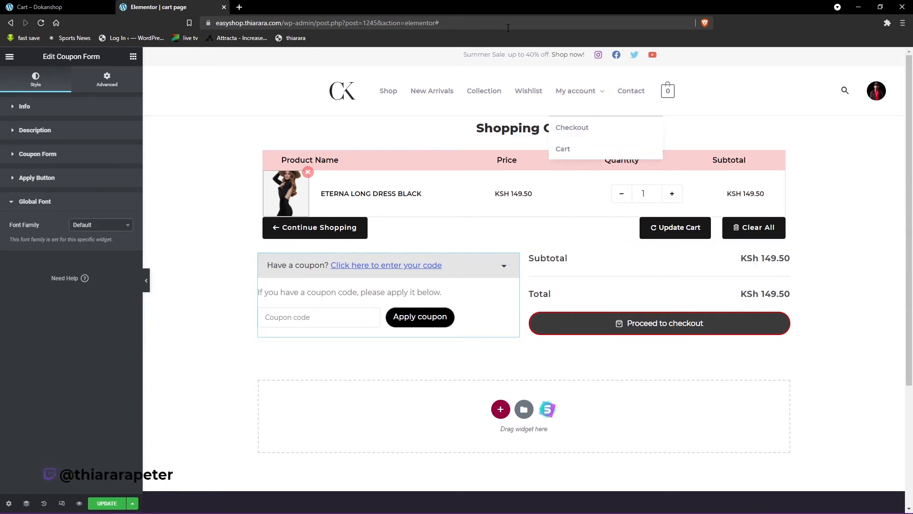
left_click(43, 6)
scroll(375, 391, "down", 2)
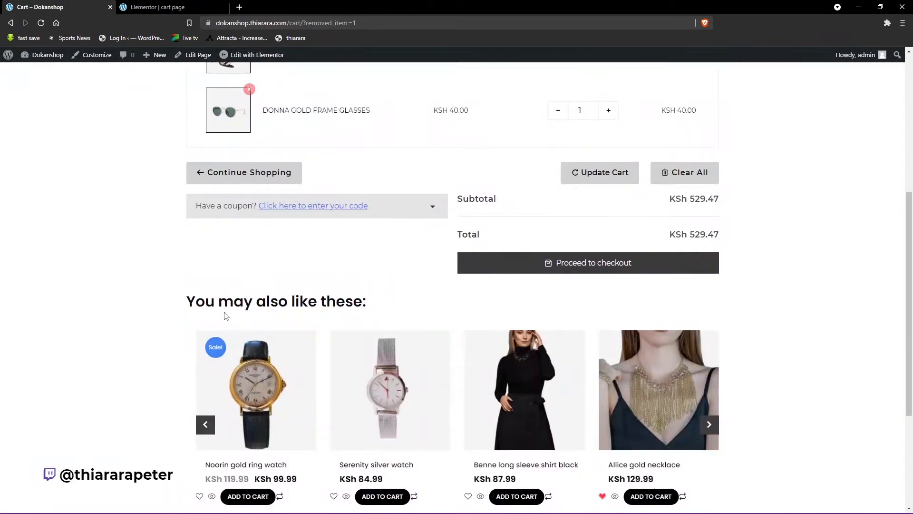
left_click(161, 7)
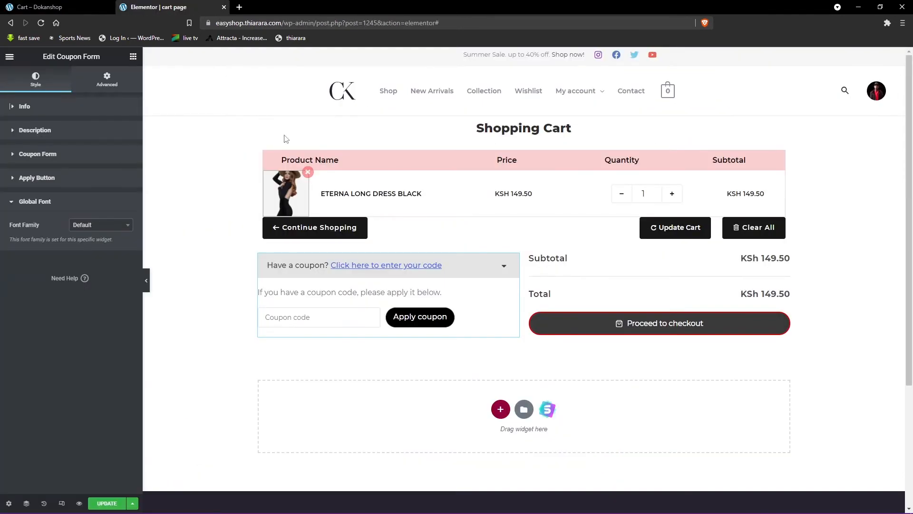
scroll(499, 376, "down", 1)
left_click(499, 362)
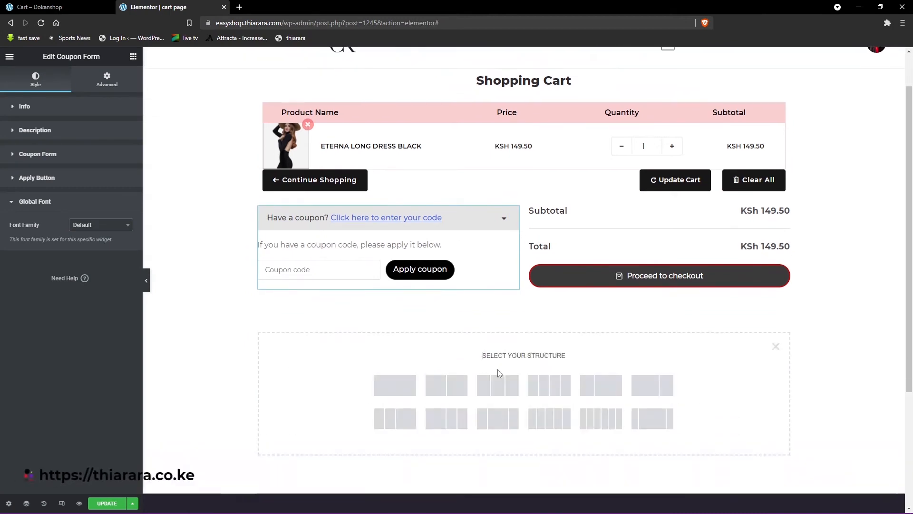
Search 'inn' and place a two-column Inner Section below the cart totals
left_click(409, 395)
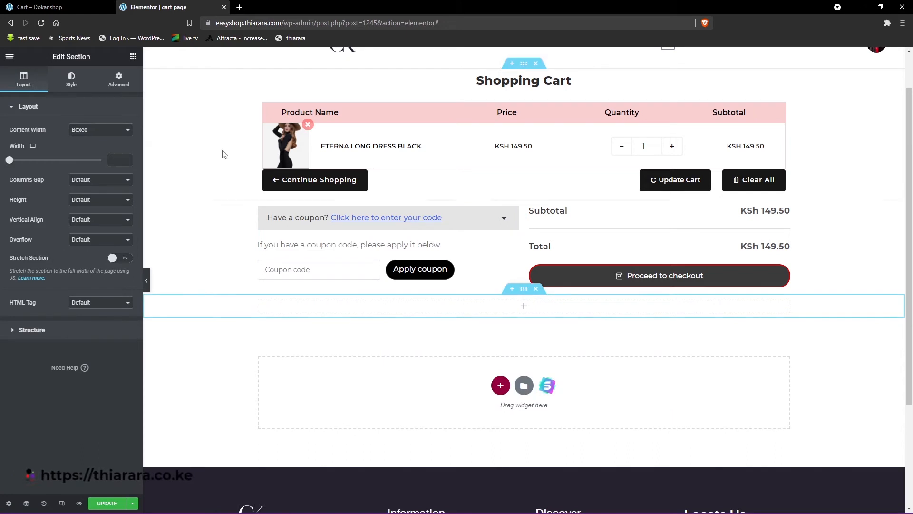
left_click(134, 57)
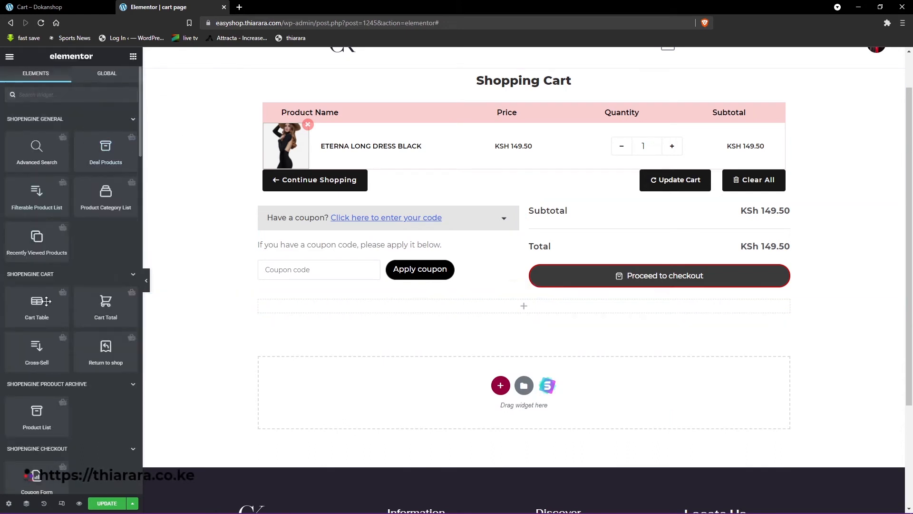
scroll(49, 334, "down", 1)
scroll(57, 136, "up", 1)
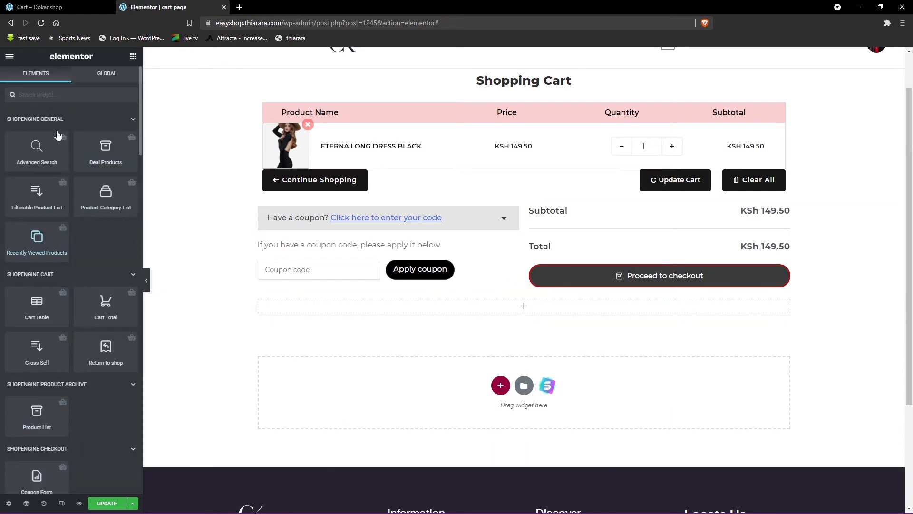
type("inn")
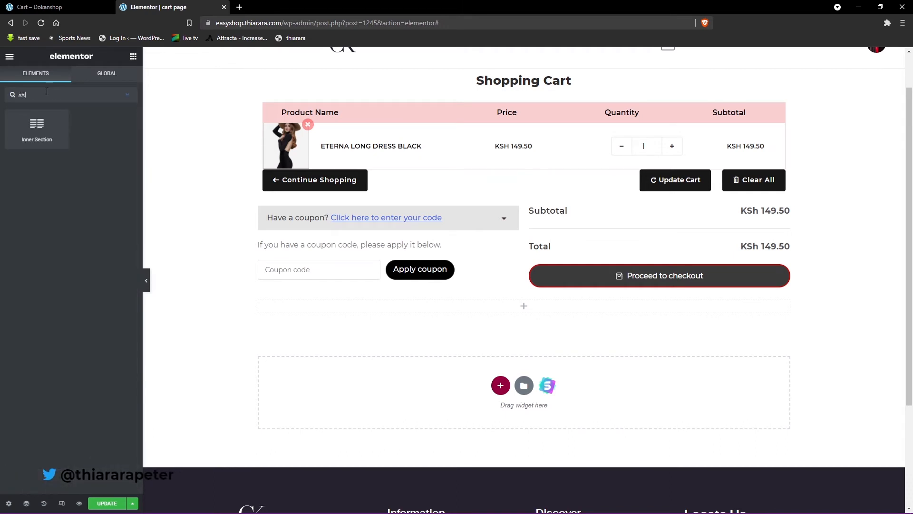
left_click_drag(116, 173, 413, 313)
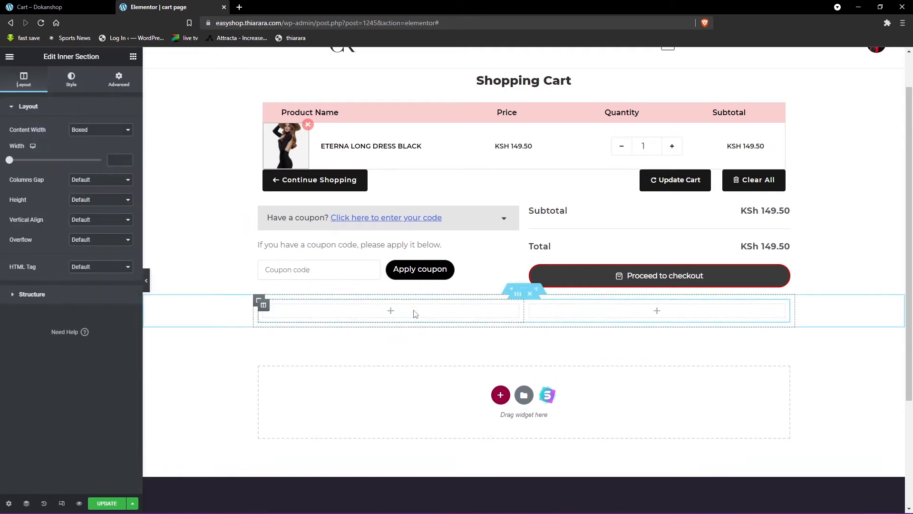
Add a Heading widget above the new inner section's two columns
left_click(133, 56)
scroll(109, 380, "down", 3)
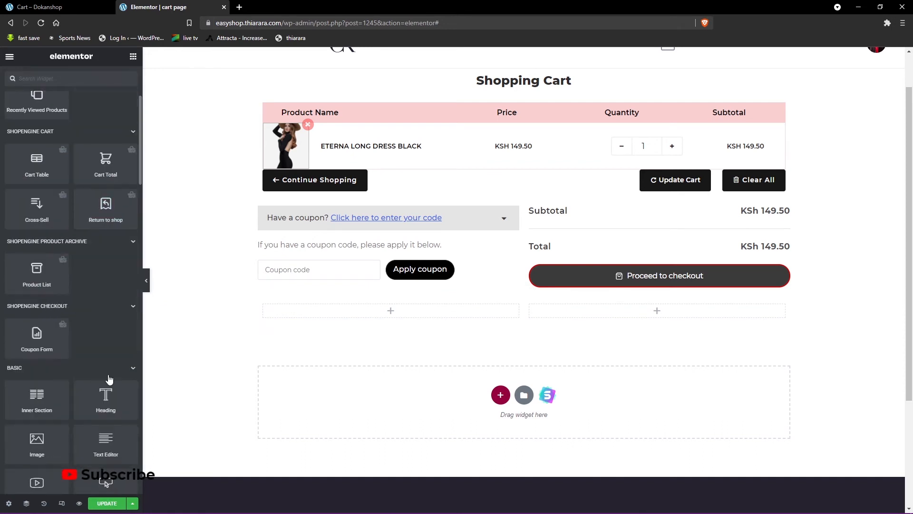
left_click_drag(112, 398, 261, 310)
Change the heading text to 'You May Also like these' and centre it
type("Your Heading Text HereY")
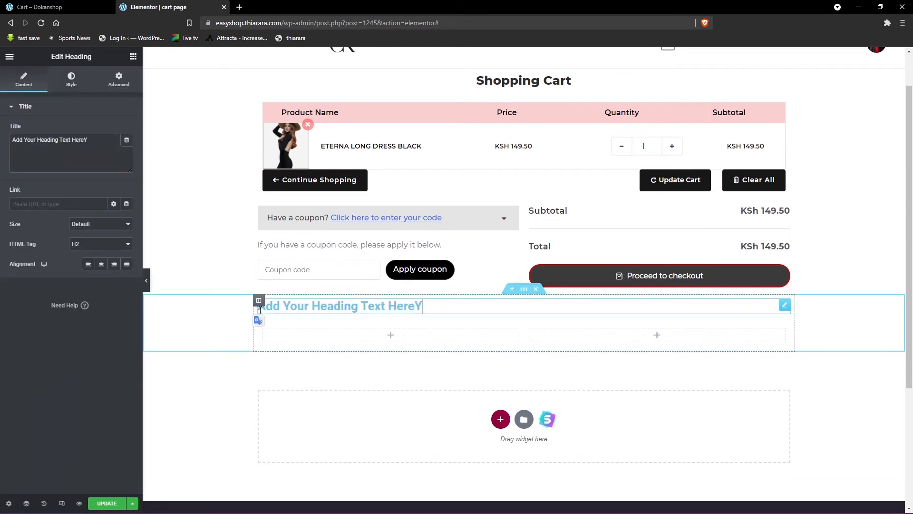
key("ctrl+a")
type("You May")
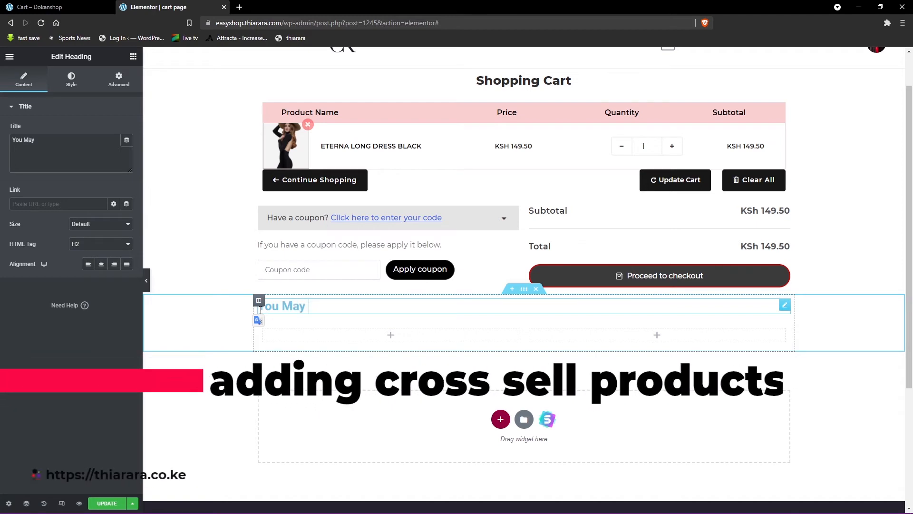
type(" Also like these")
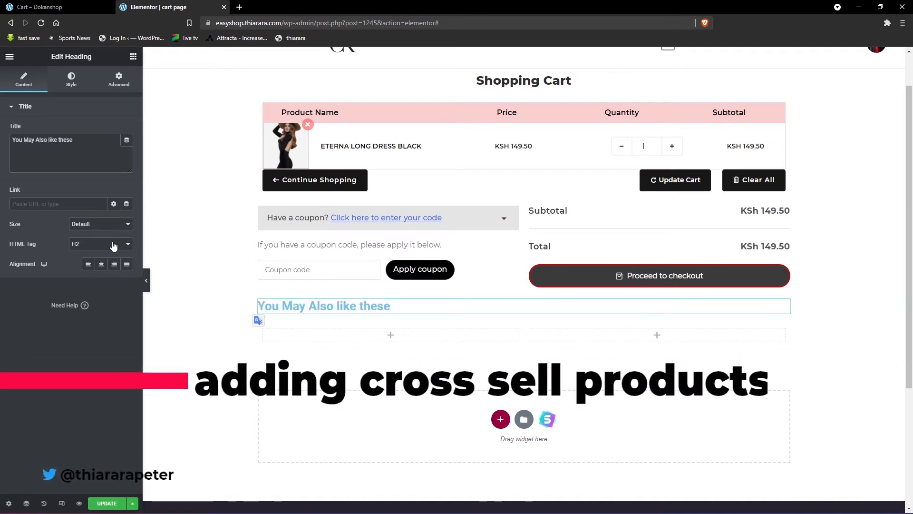
left_click(102, 267)
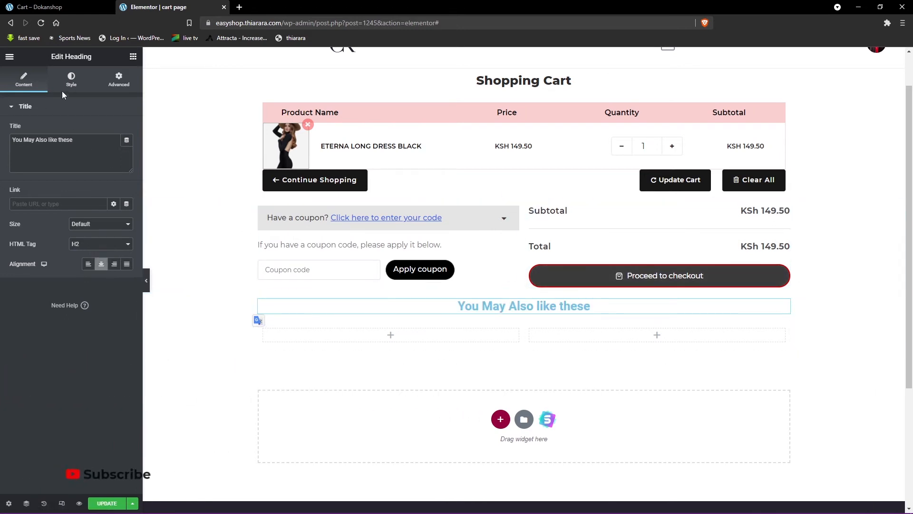
Make the heading text colour black (#000000)
left_click(71, 80)
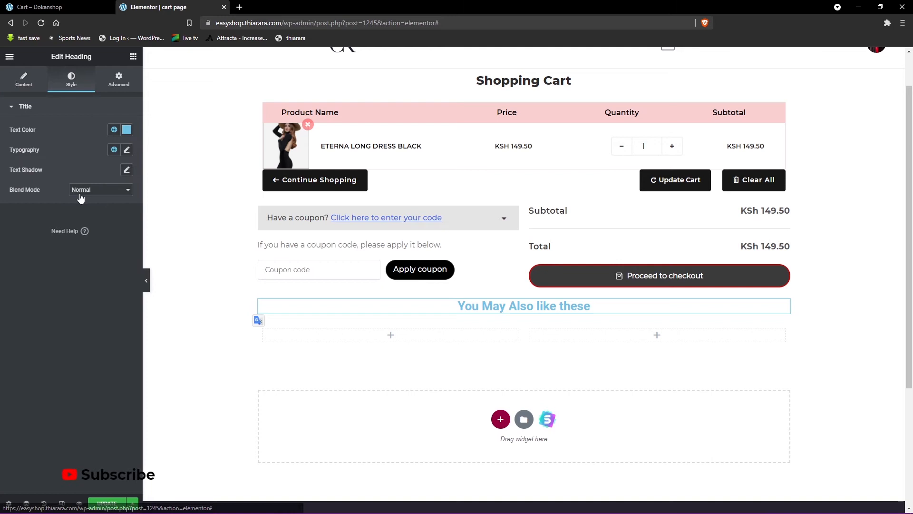
left_click(127, 132)
mouse_move(80, 192)
left_mouse_down()
mouse_move(15, 232)
mouse_move(16, 260)
left_mouse_up()
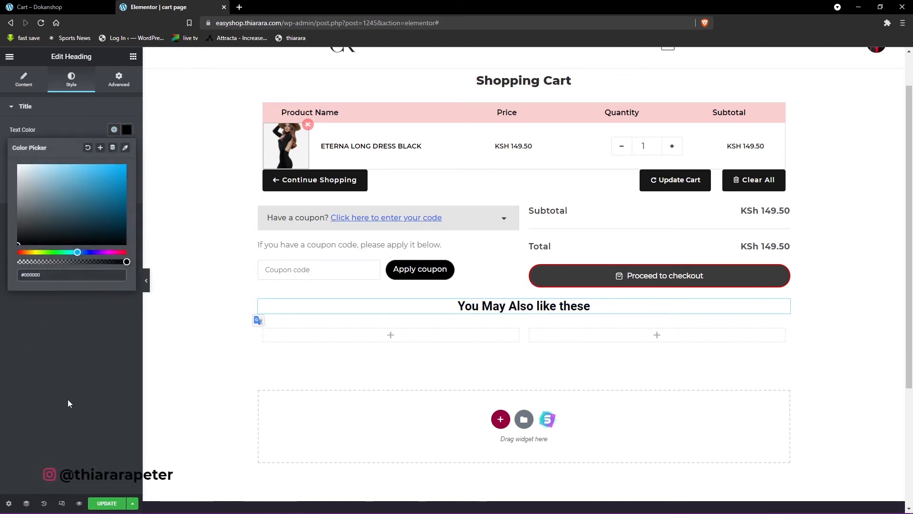
left_click(10, 58)
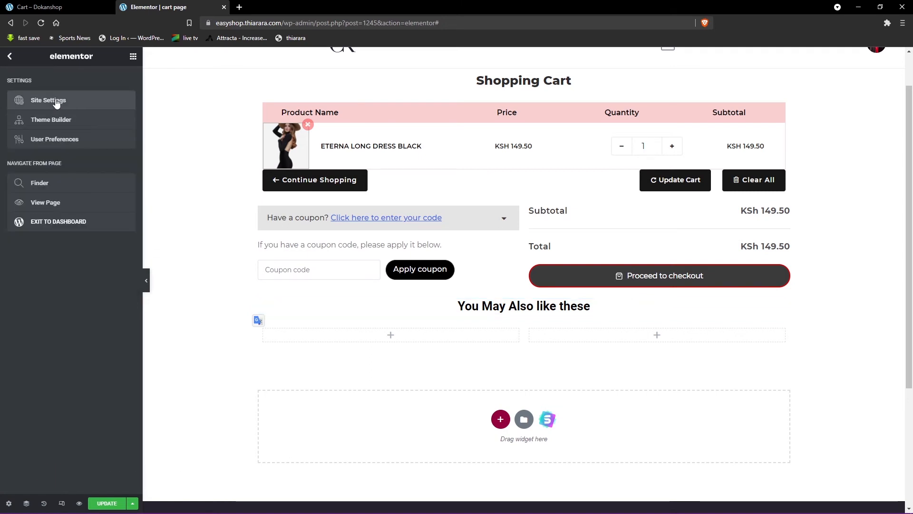
In Site Settings' Global Colors, set the Primary colour to #000000
left_click(55, 101)
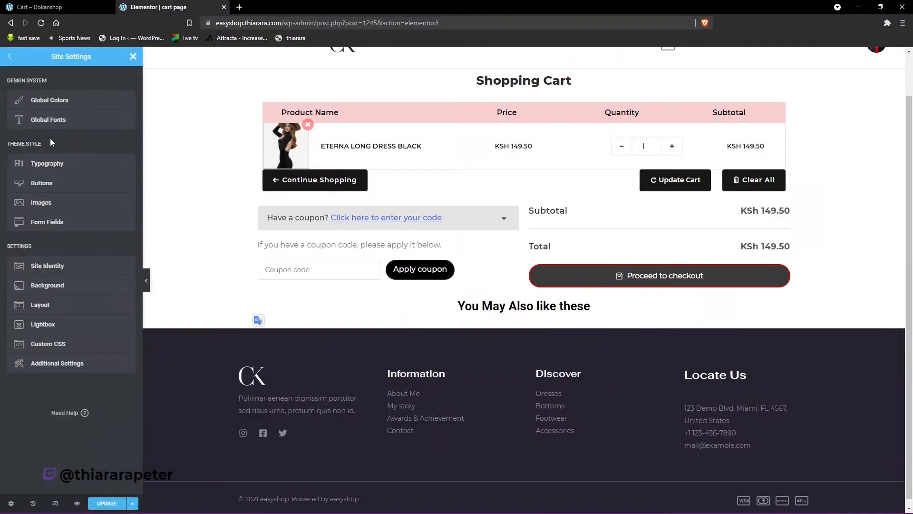
left_click(63, 123)
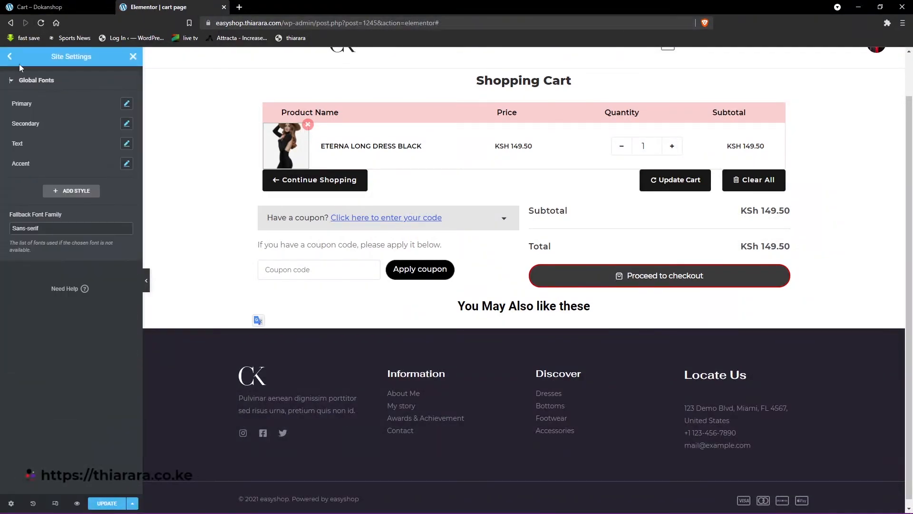
left_click(10, 57)
left_click(60, 104)
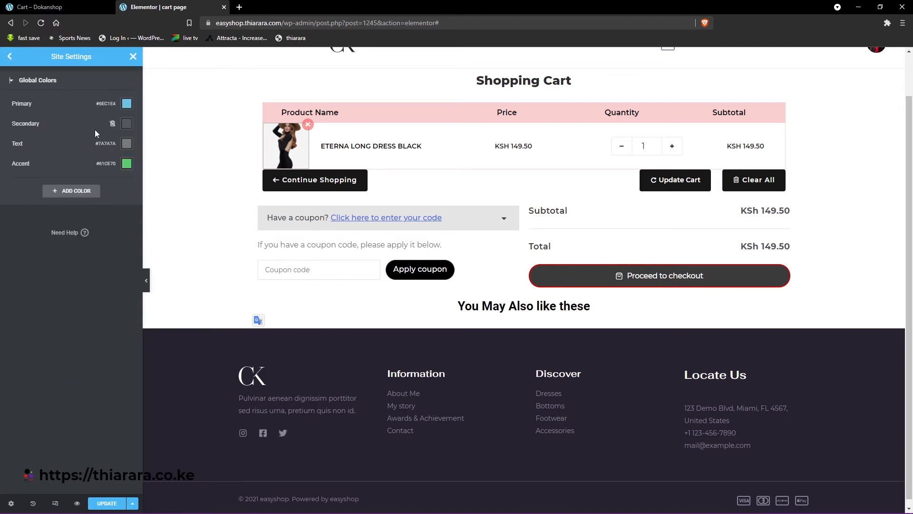
left_click(125, 106)
left_click_drag(98, 161, 15, 230)
left_click(21, 305)
Set the Secondary global colour to #414141, then save and close Site Settings
left_click(126, 124)
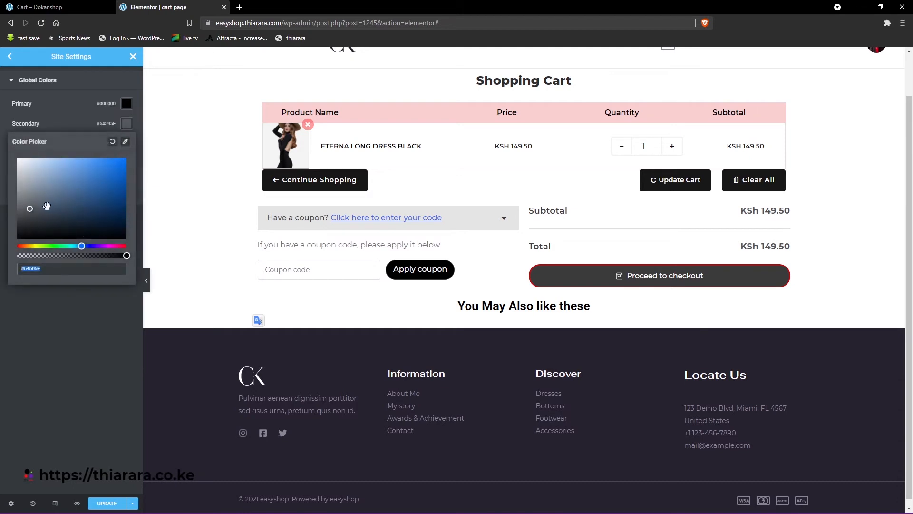
left_click(116, 160)
left_click_drag(79, 172, 16, 238)
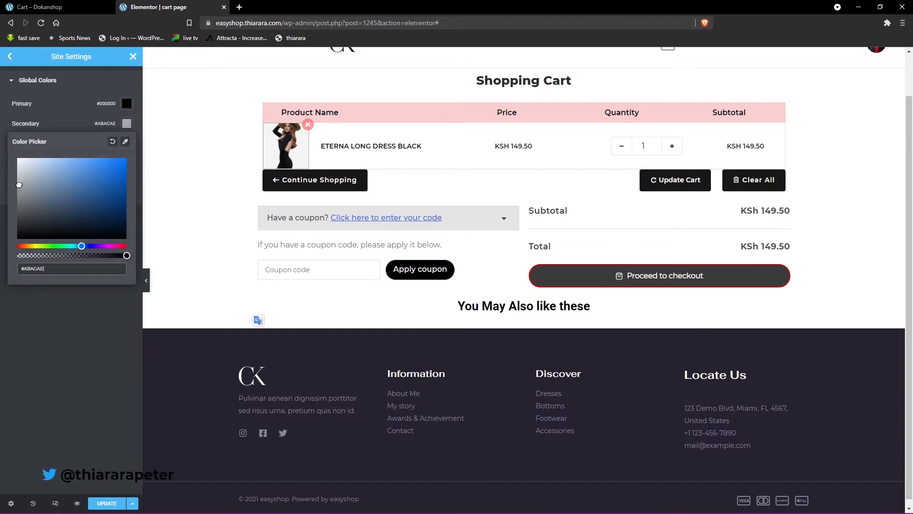
left_click_drag(13, 240, 14, 226)
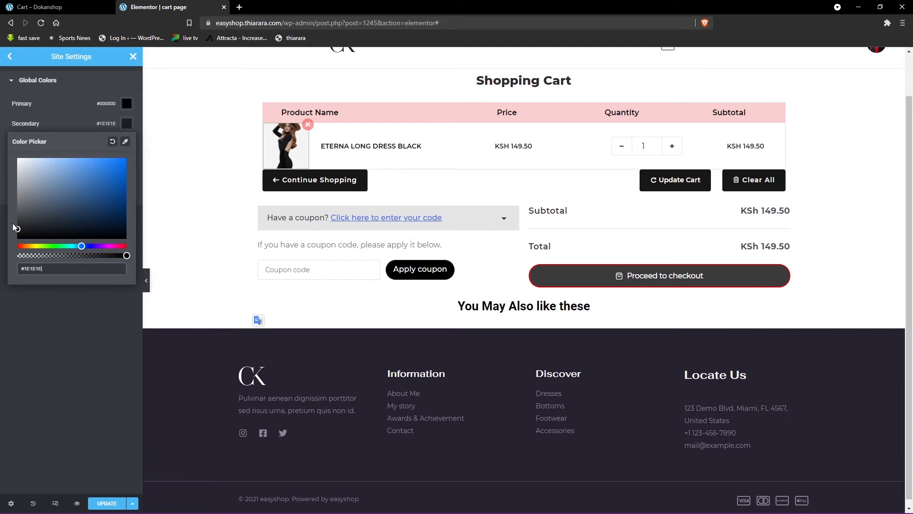
left_click(58, 123)
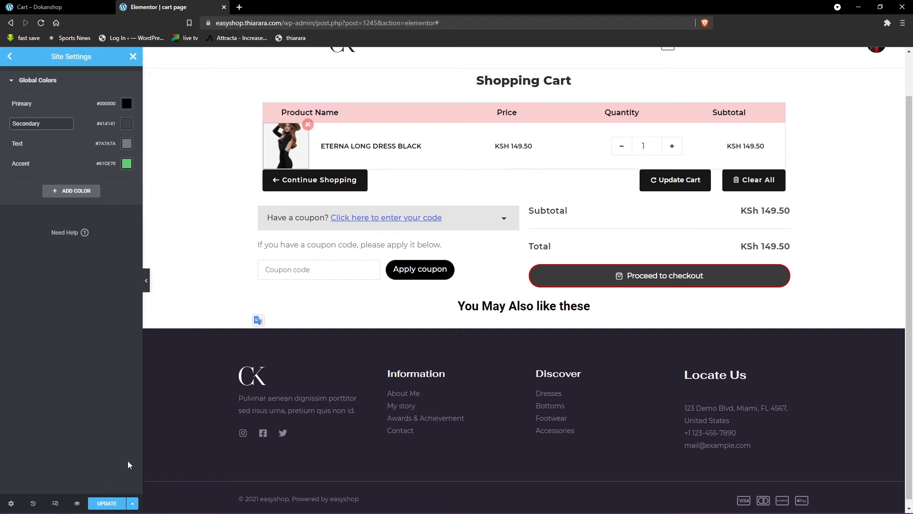
left_click(125, 500)
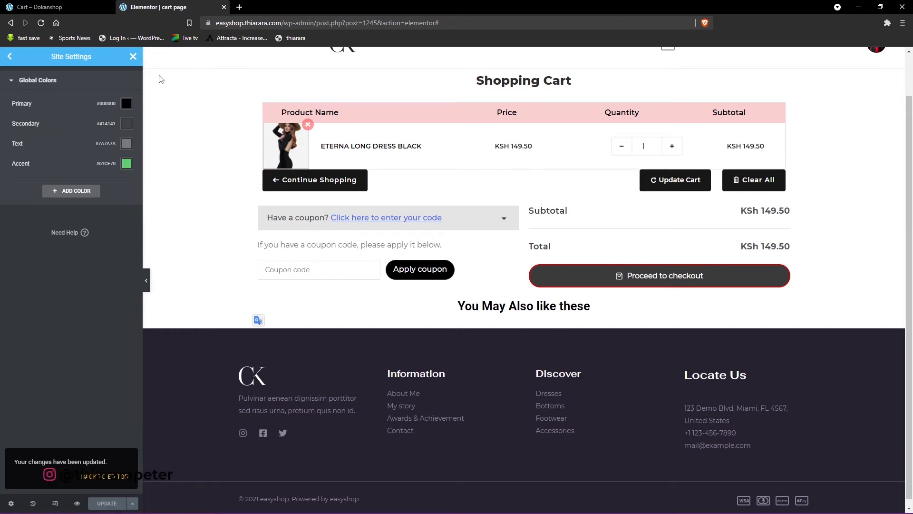
left_click(134, 57)
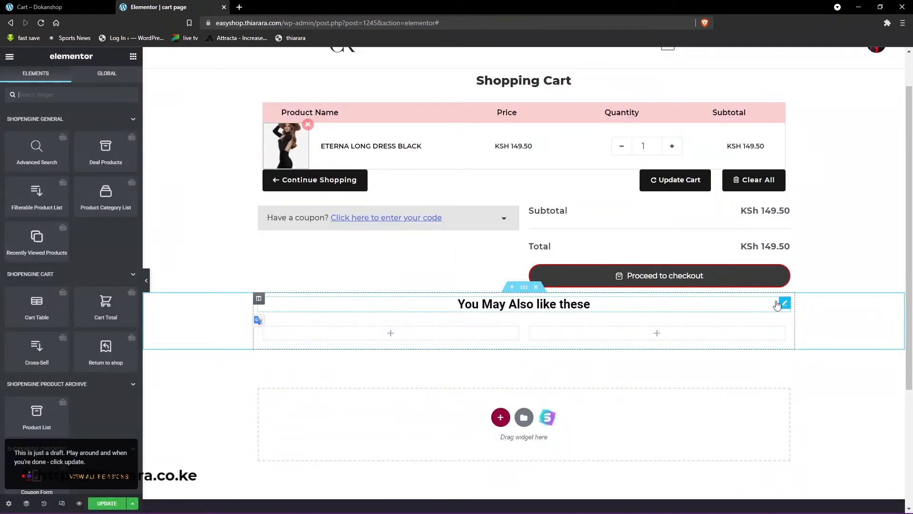
Delete the old heading and drop a new Heading widget above the two columns
right_click(293, 307)
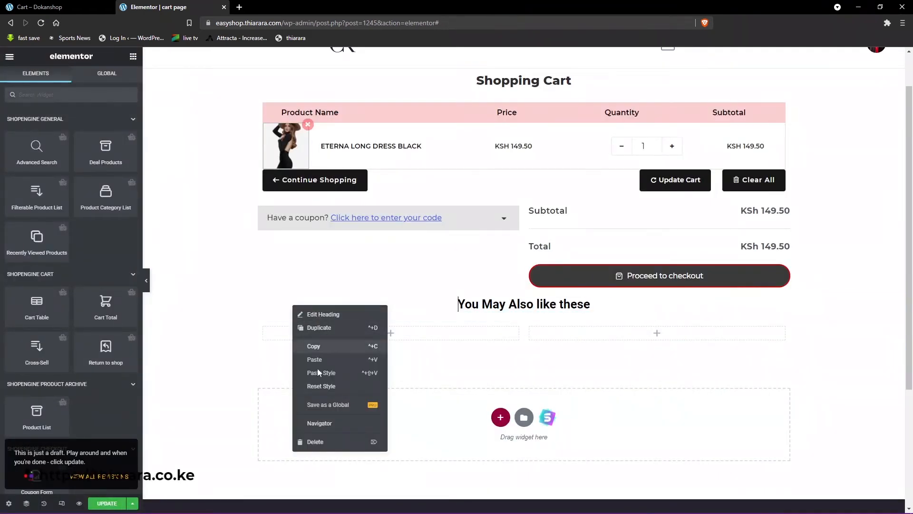
left_click(314, 441)
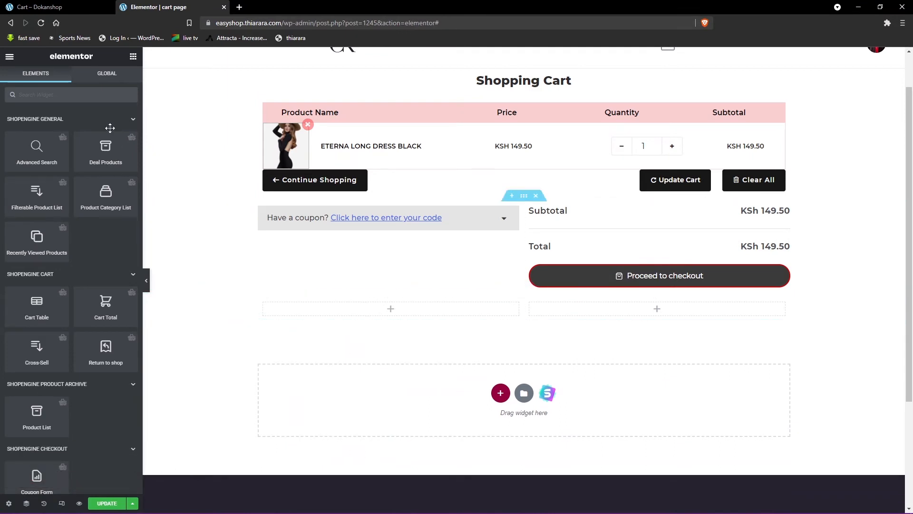
scroll(95, 433, "down", 2)
left_click_drag(105, 442, 377, 303)
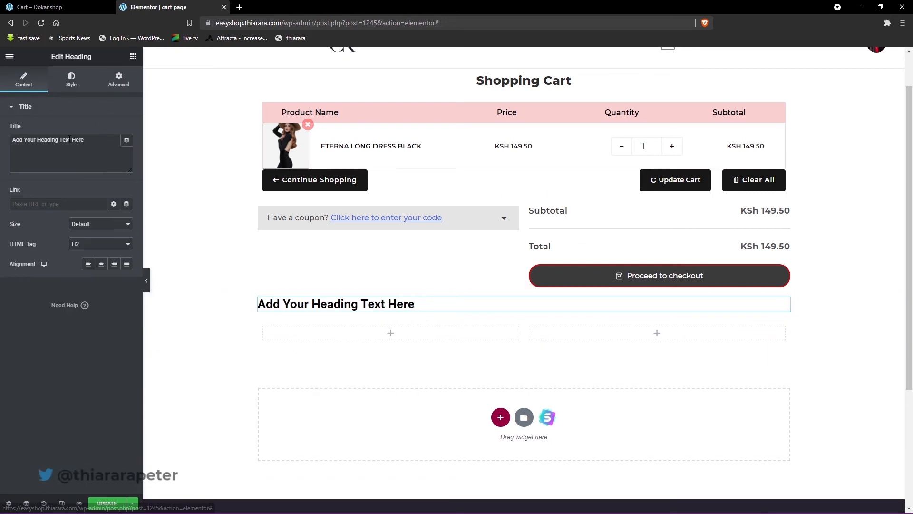
Change the new heading's title to 'You may also like these' and centre it
key("ctrl+a")
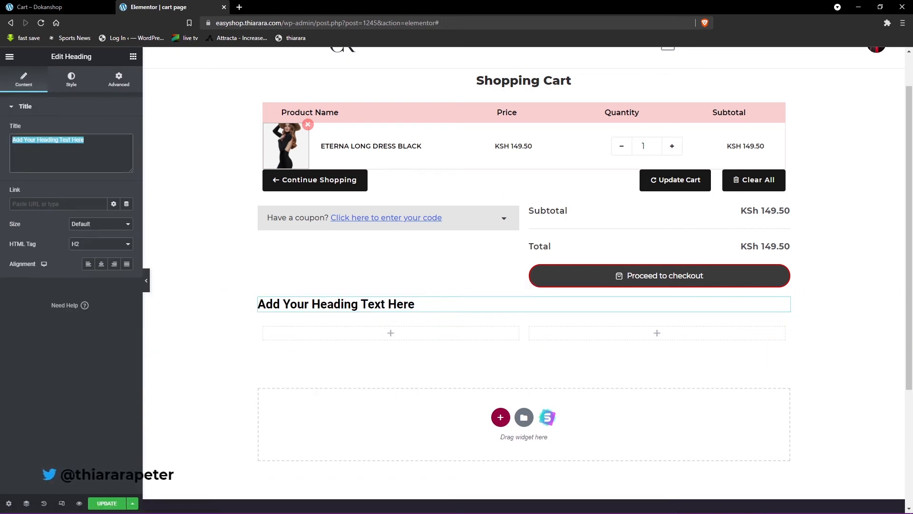
type("Yo")
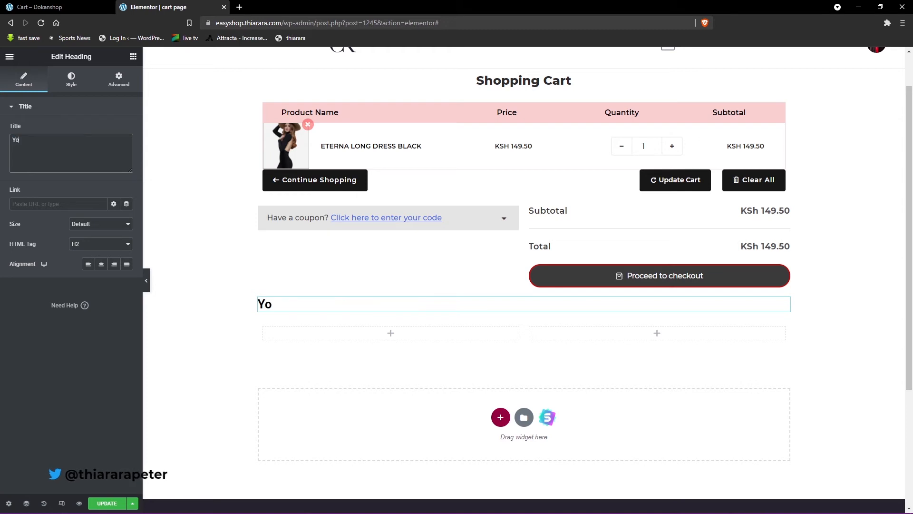
type("u may also")
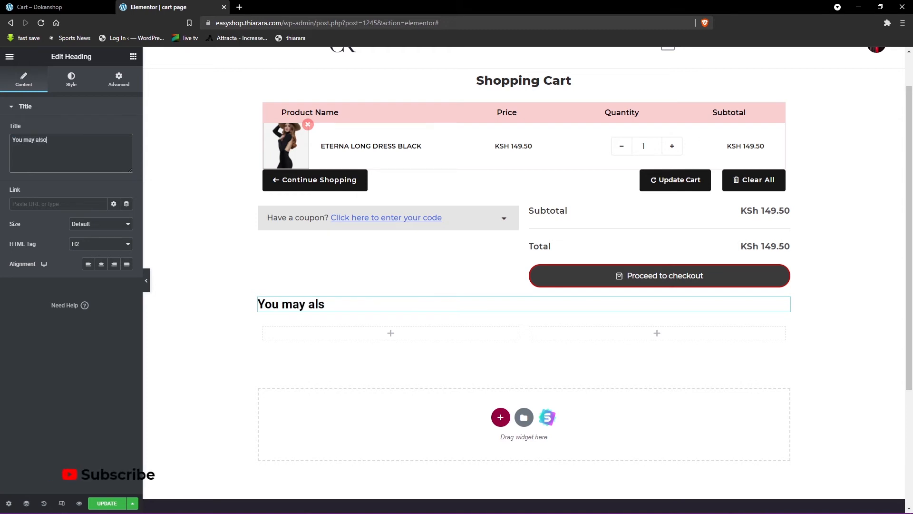
type(" like t")
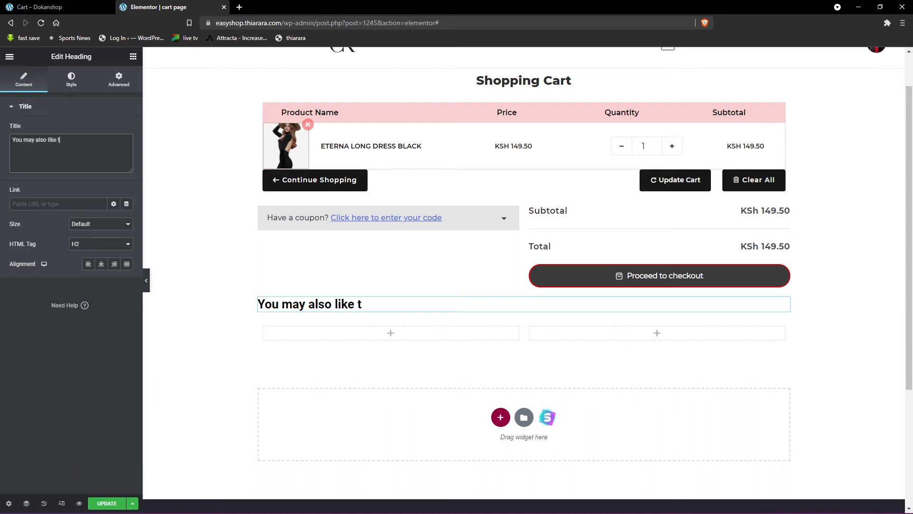
type("hese")
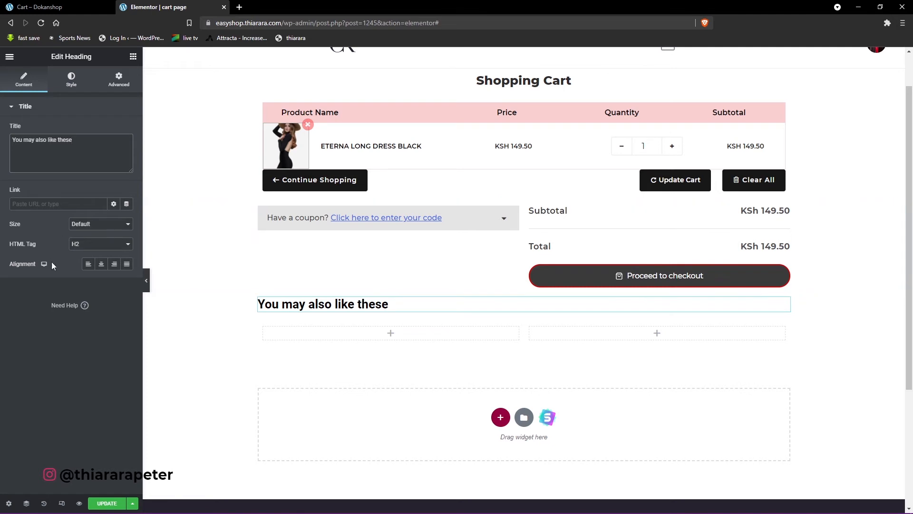
left_click(101, 263)
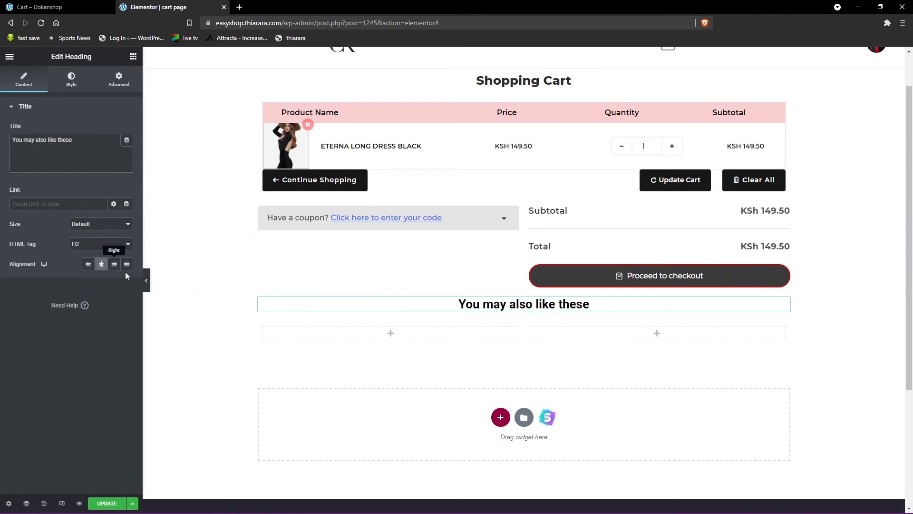
Set the heading typography to Poppins, weight 800, with Capitalize transform
left_click(71, 79)
left_click(127, 150)
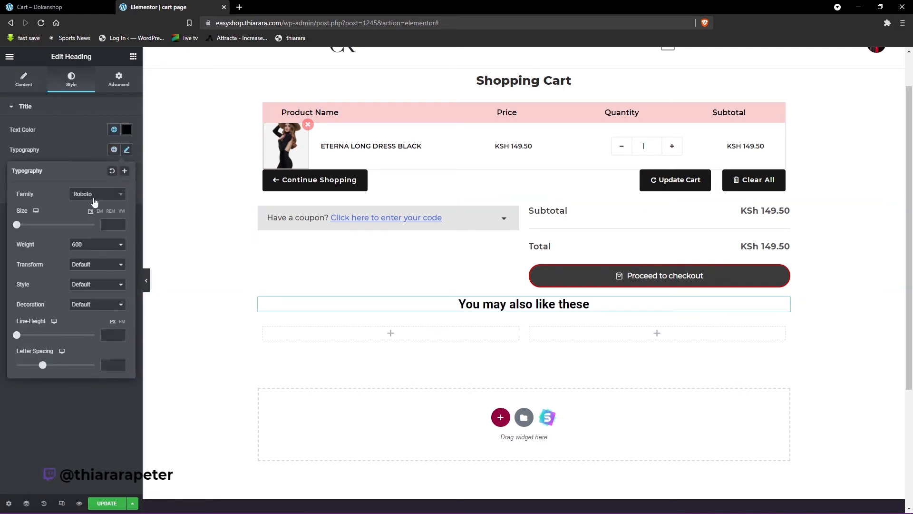
left_click(95, 198)
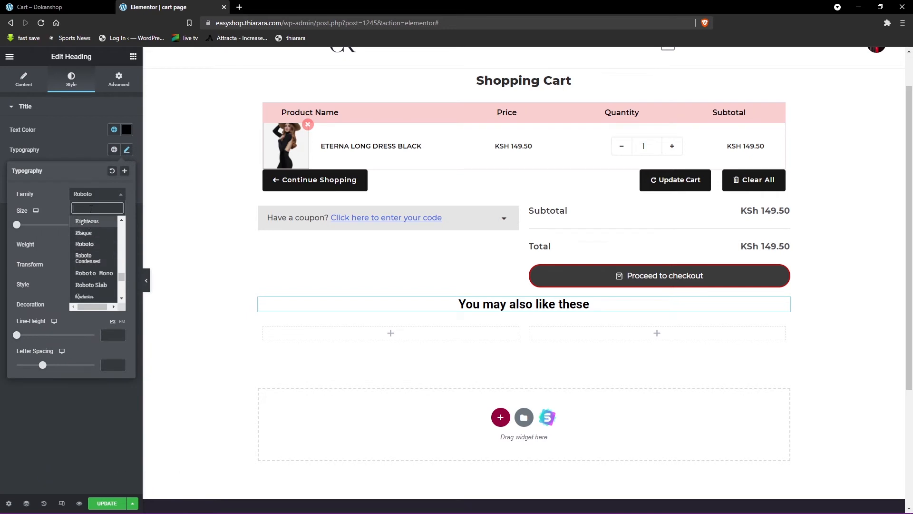
type("pop")
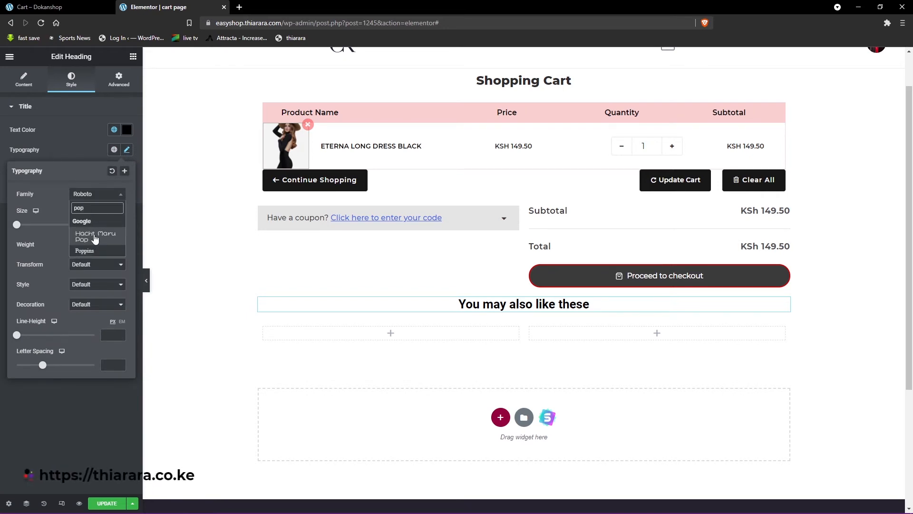
left_click(94, 251)
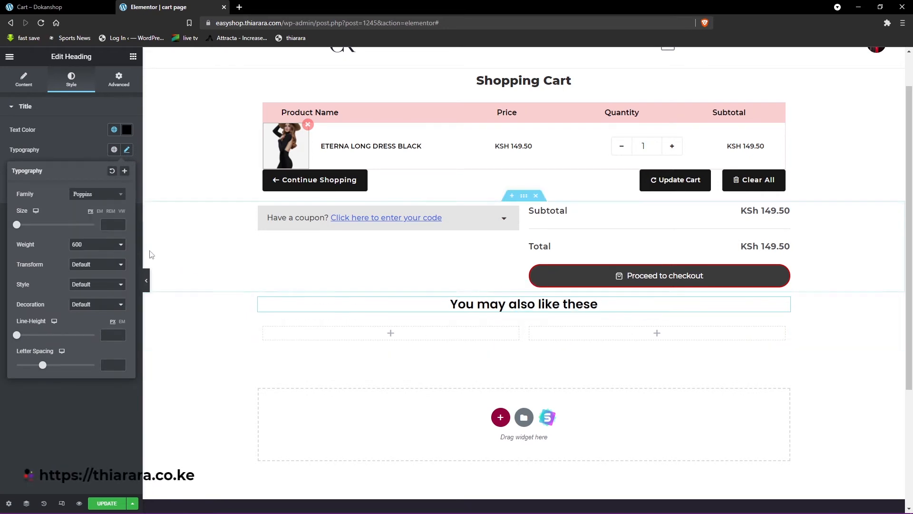
left_click_drag(19, 226, 27, 227)
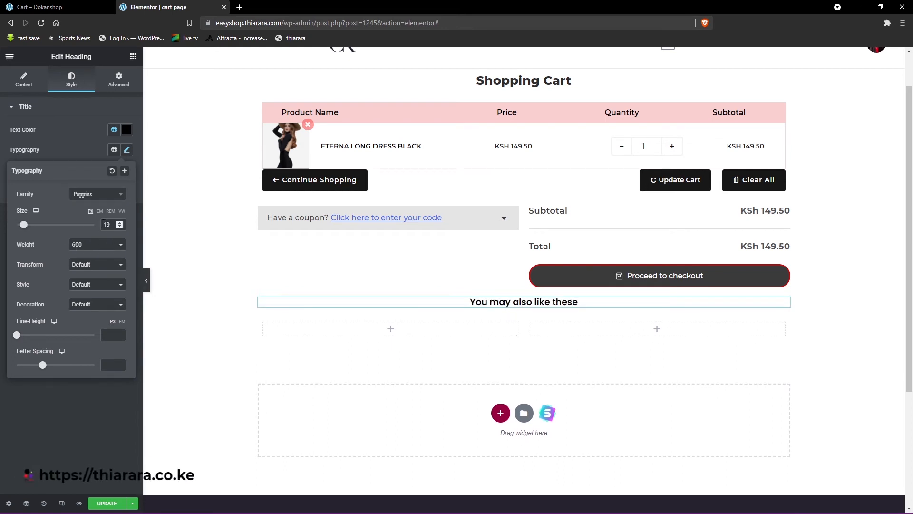
type("20")
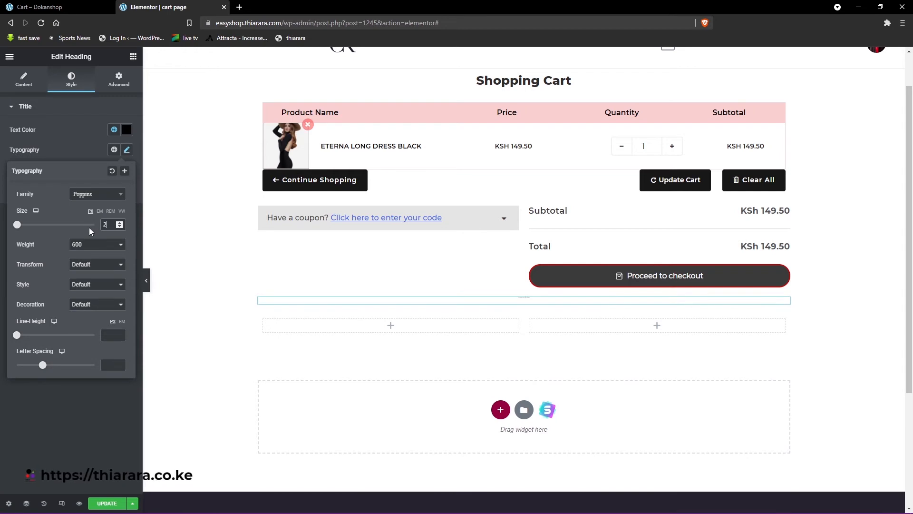
left_click(95, 246)
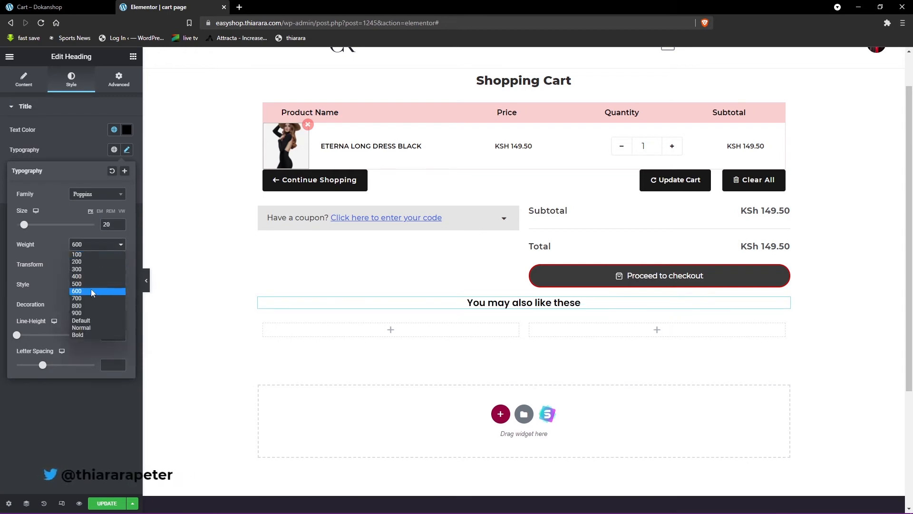
left_click(90, 305)
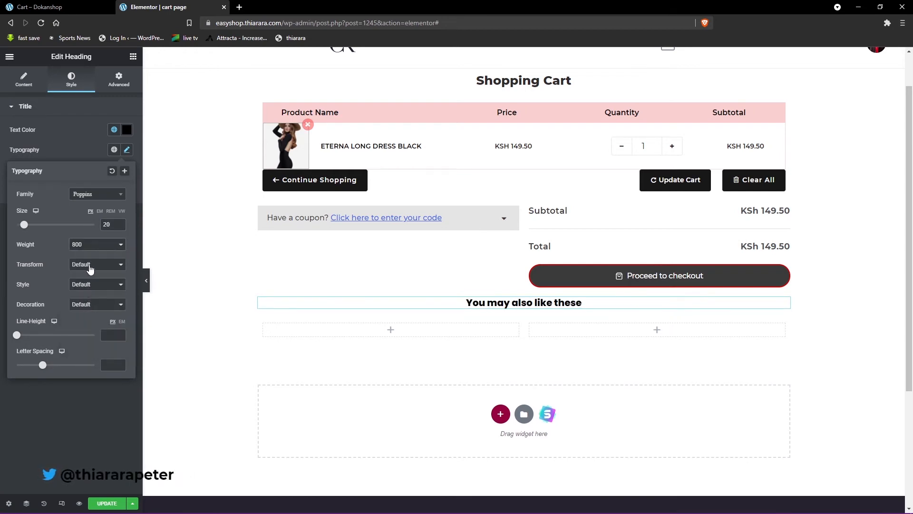
left_click(90, 266)
left_click(90, 296)
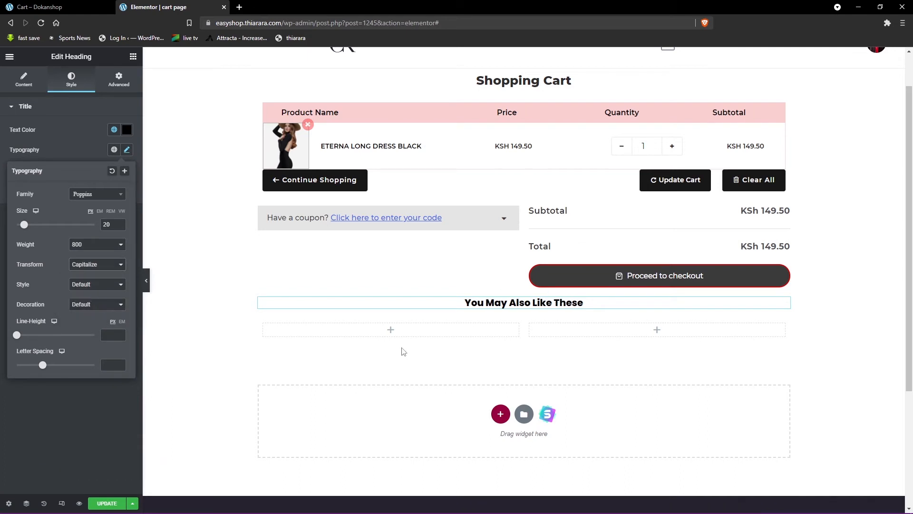
left_click(70, 143)
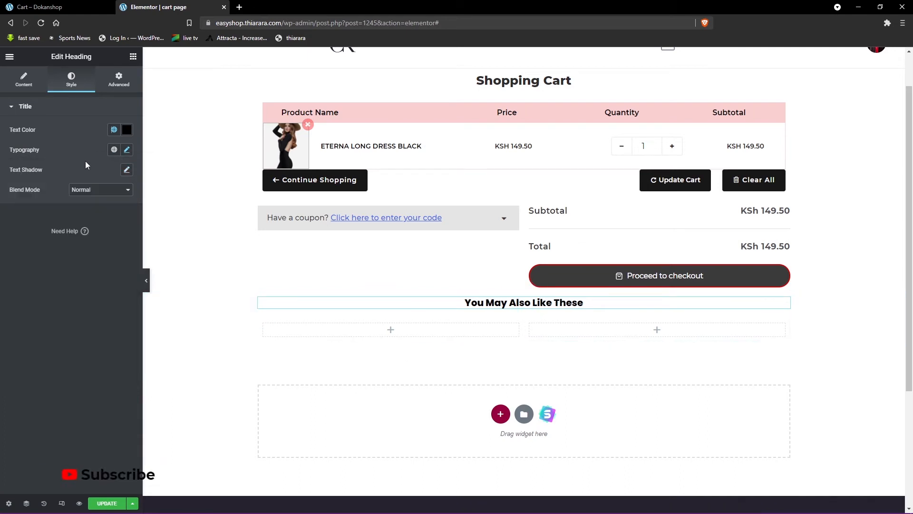
Add a text shadow to the heading and set its font size to 30px
left_click(127, 171)
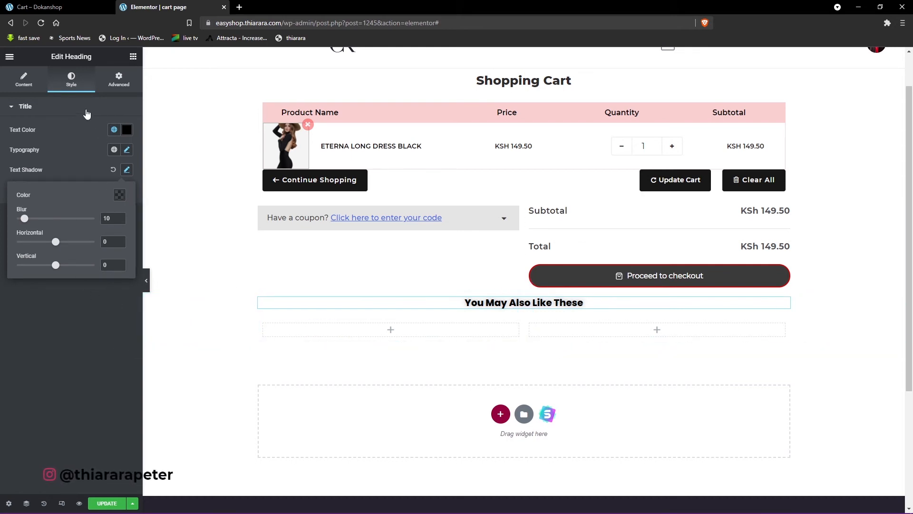
left_click(126, 150)
left_click(87, 143)
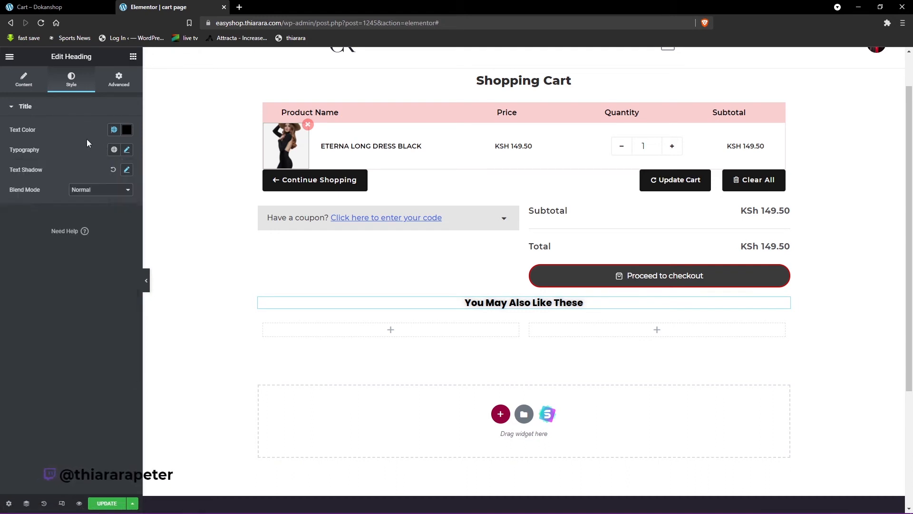
left_click(127, 151)
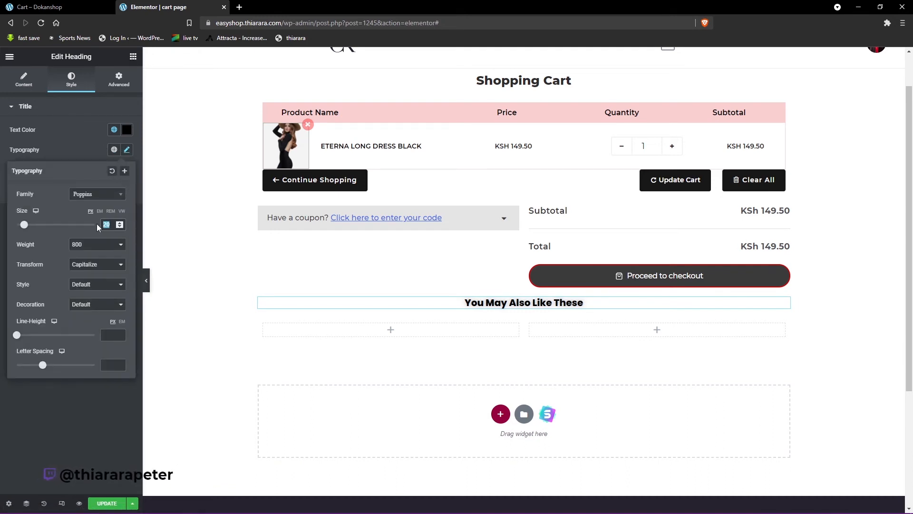
type("30")
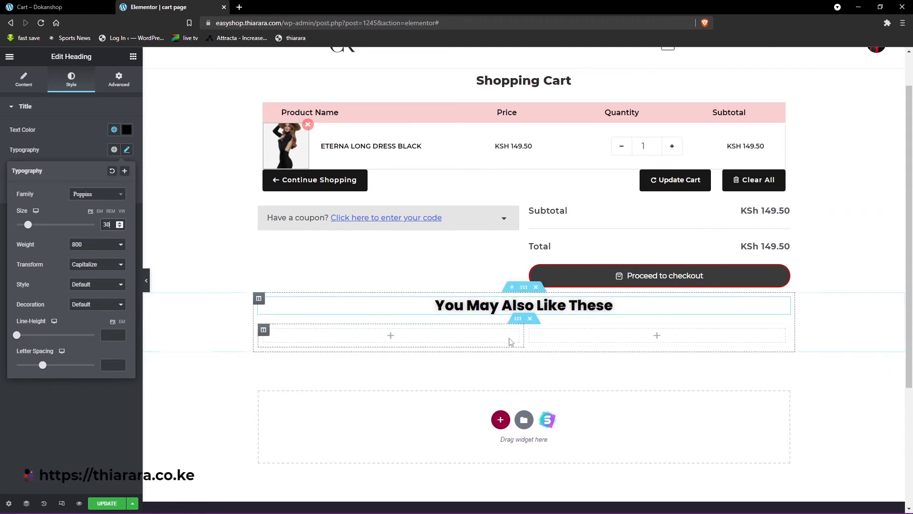
Delete the empty right column and place a Cross-Sell slider with four dresses in the remaining column
right_click(531, 332)
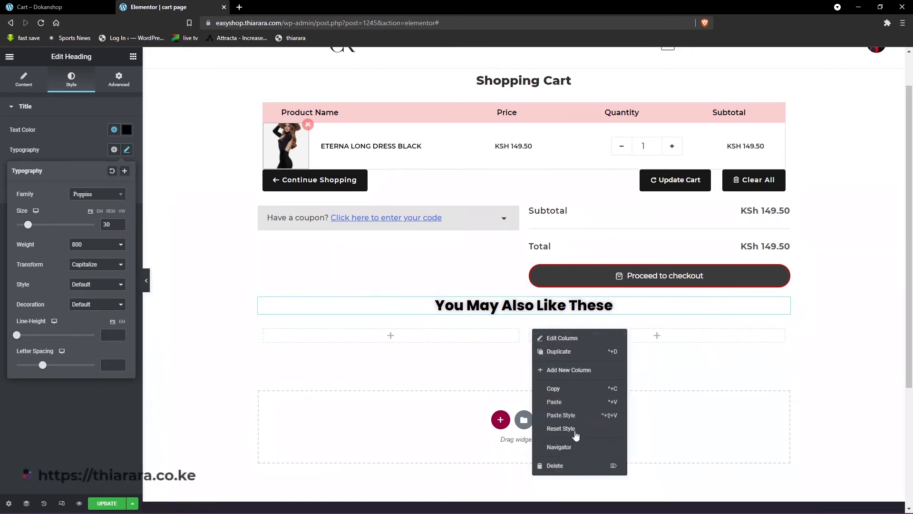
left_click(570, 471)
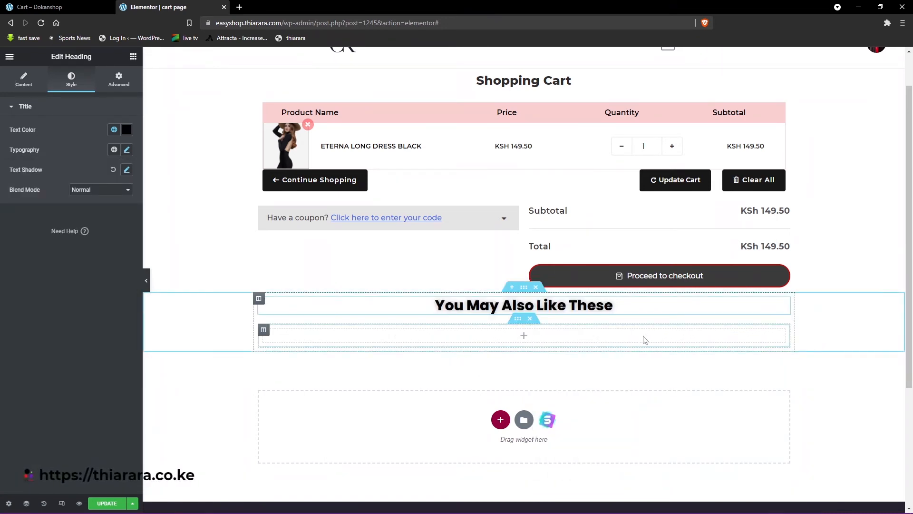
left_click(133, 57)
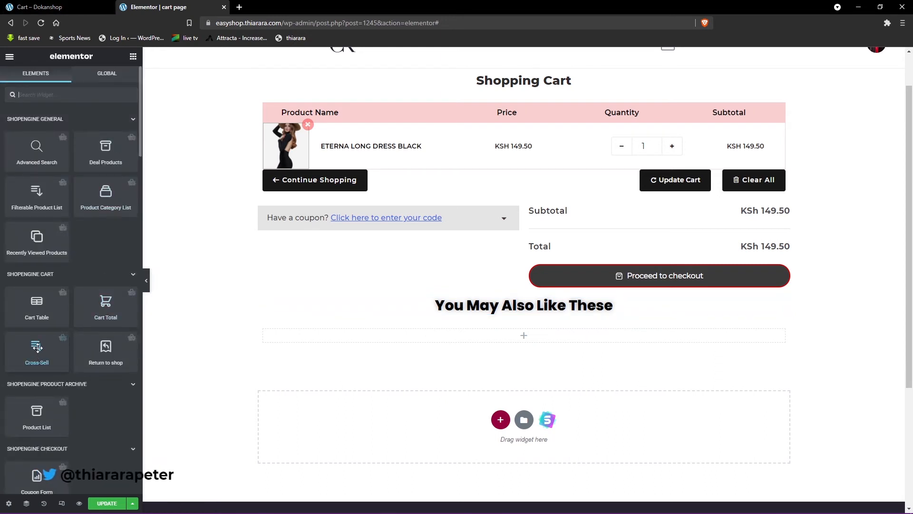
left_click_drag(37, 348, 448, 334)
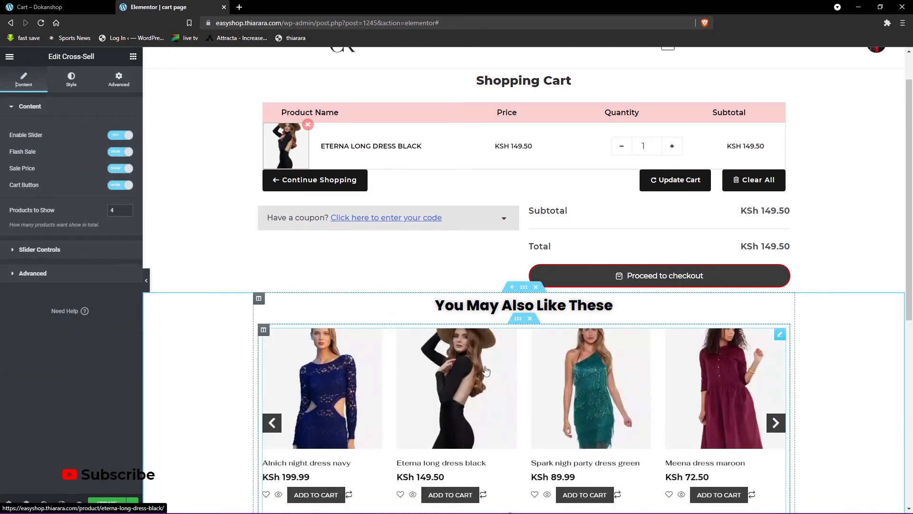
scroll(594, 382, "down", 3)
scroll(593, 382, "down", 1)
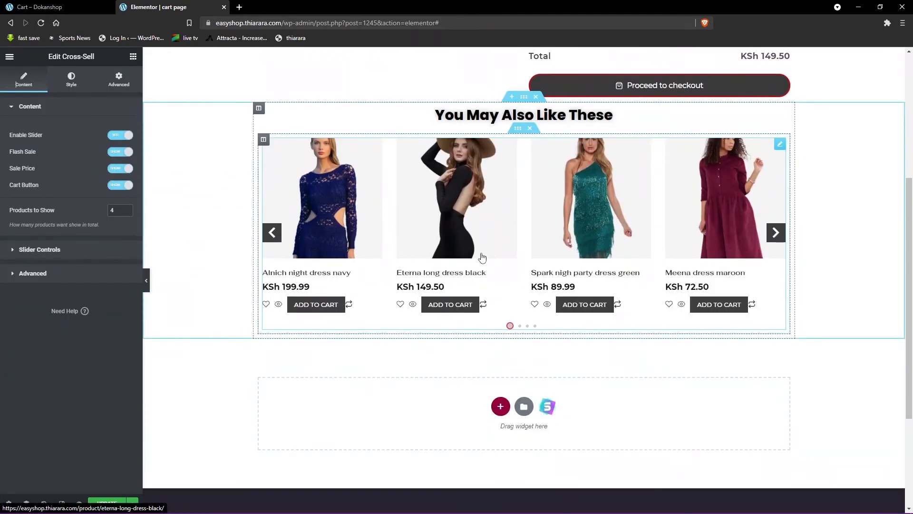
scroll(576, 276, "up", 2)
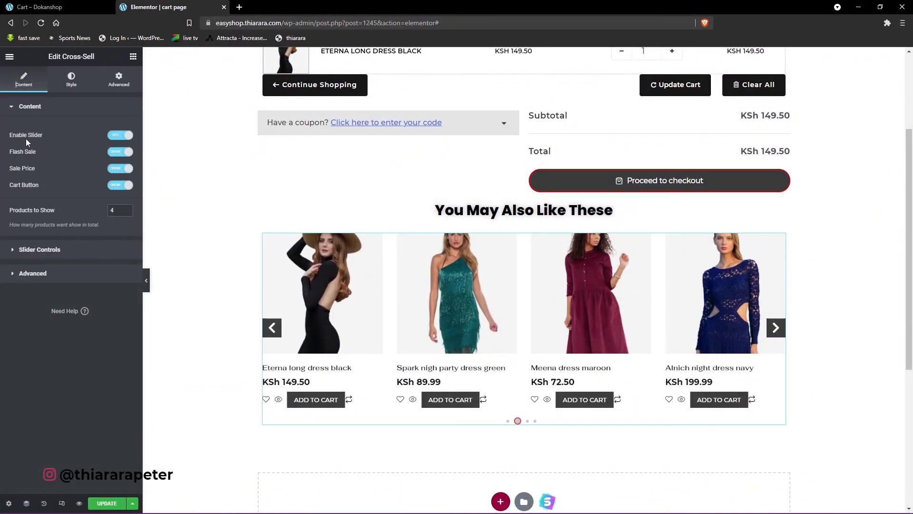
Toggle Enable Slider off and back on, then expand the Cross-Sell Slider Controls section
left_click(116, 140)
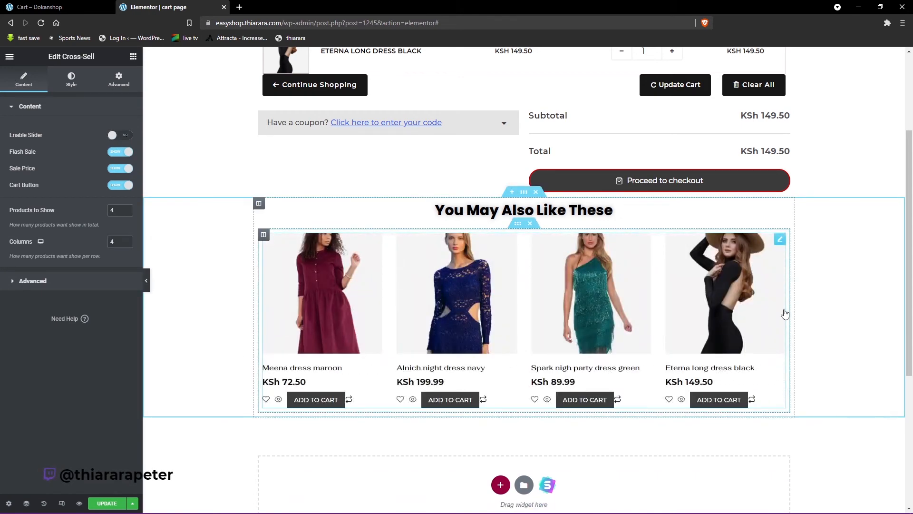
left_click(120, 136)
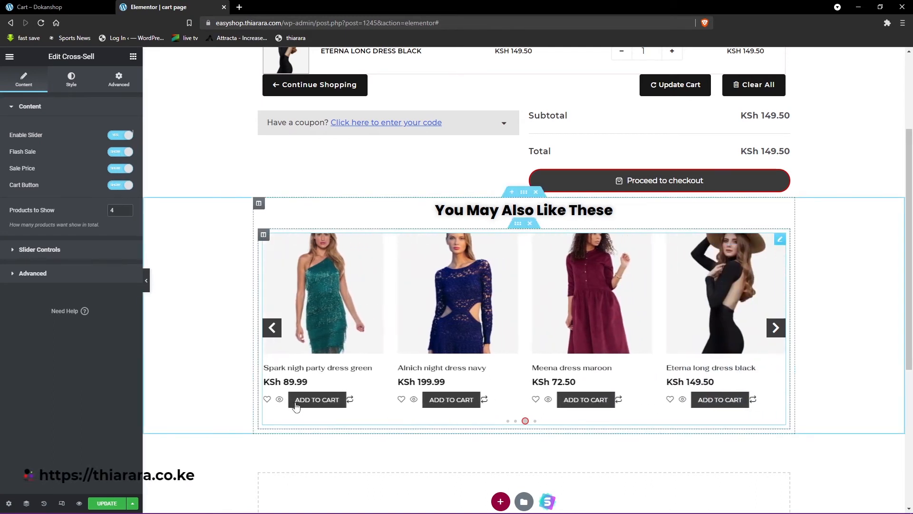
left_click(43, 251)
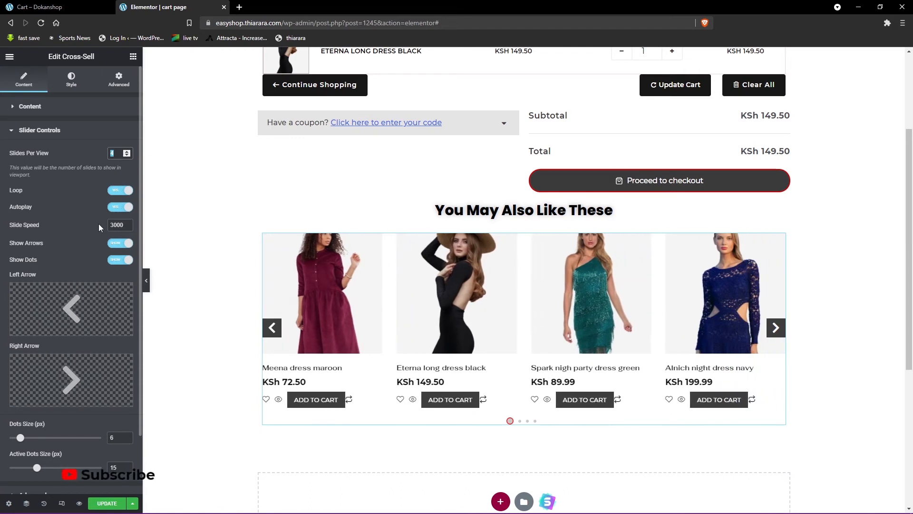
scroll(99, 223, "down", 1)
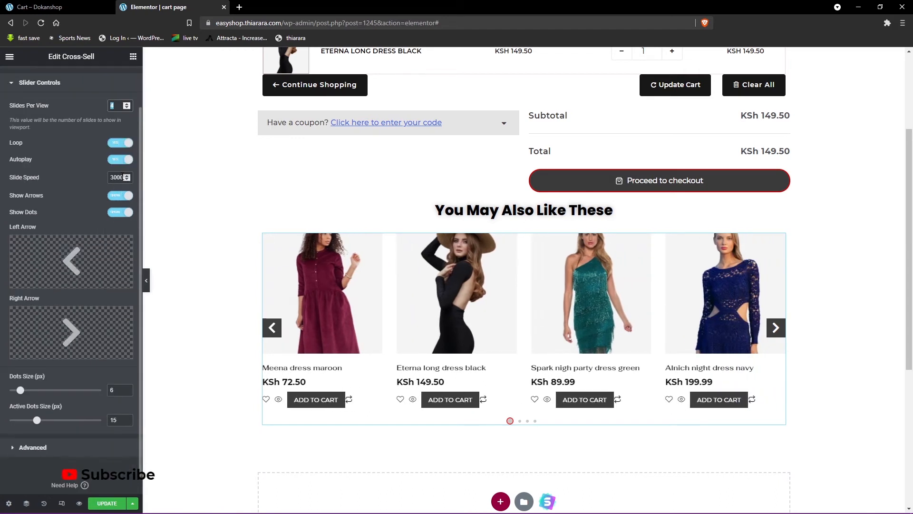
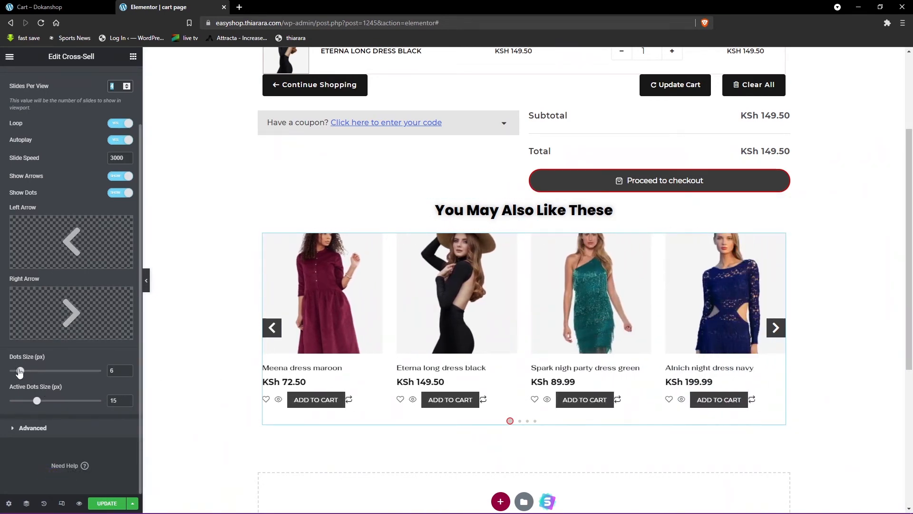
Drag the cross-sell slider's Dots Size up to 11
left_click_drag(20, 371, 30, 372)
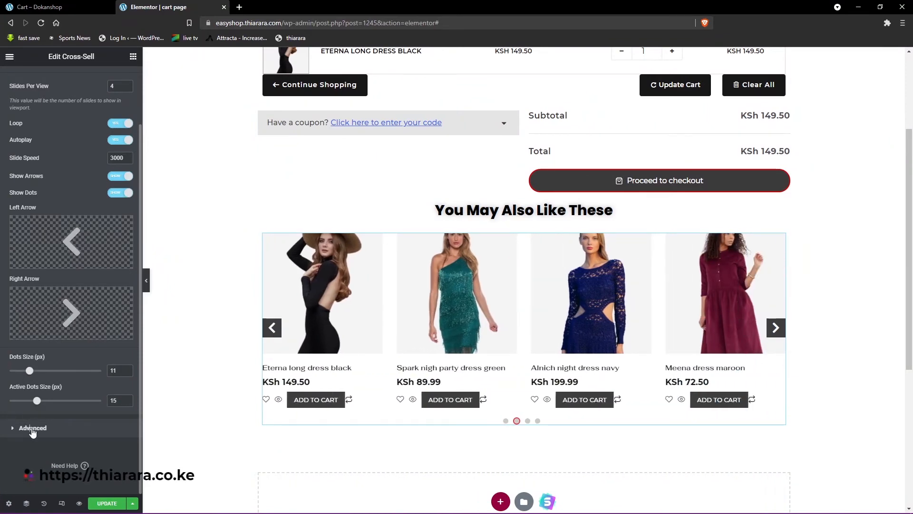
left_click(33, 429)
left_click(53, 130)
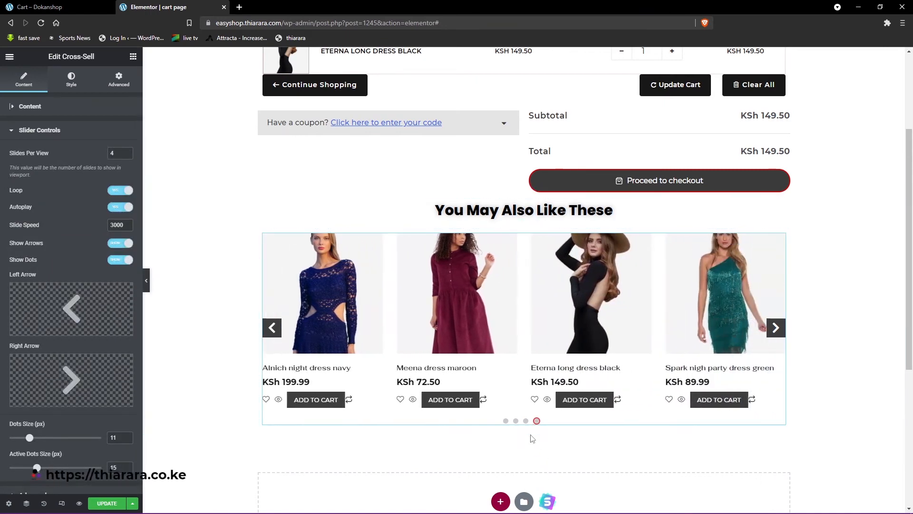
Set the cross-sell products to Order By Random, in DESC order
scroll(29, 416, "down", 3)
left_click(33, 433)
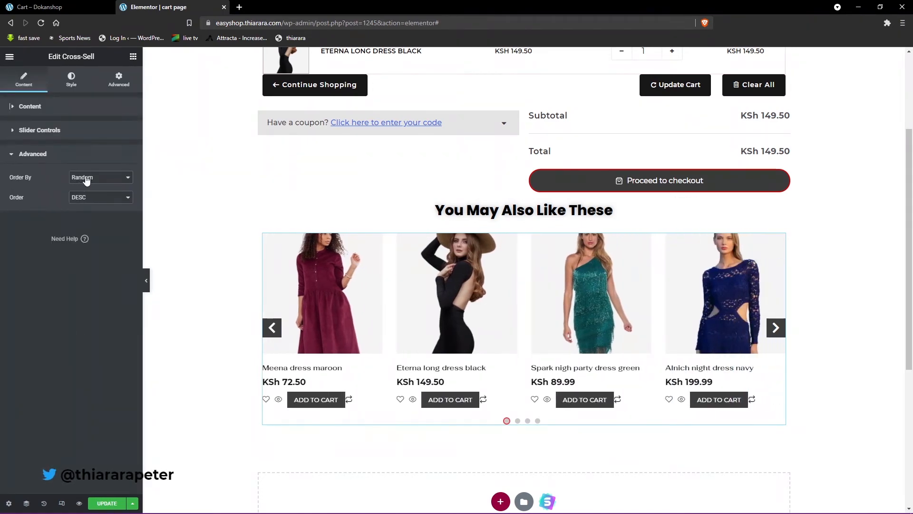
left_click(88, 178)
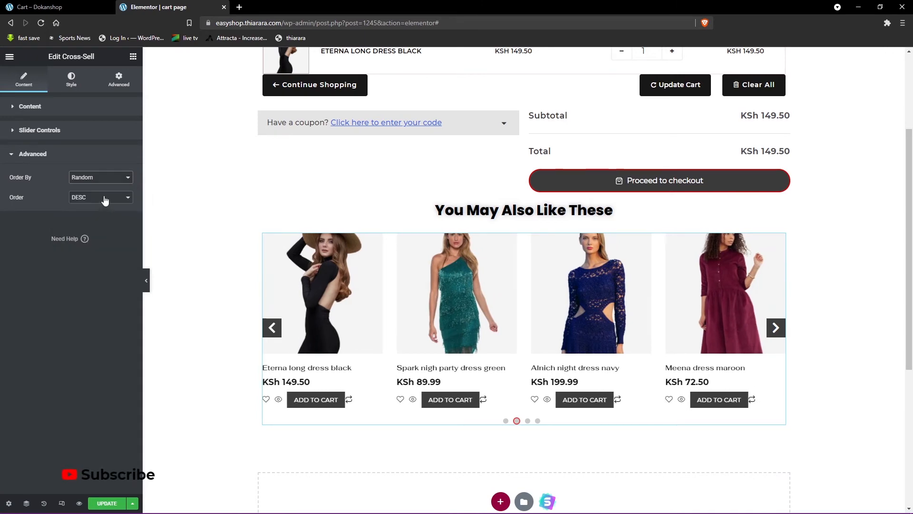
left_click(105, 200)
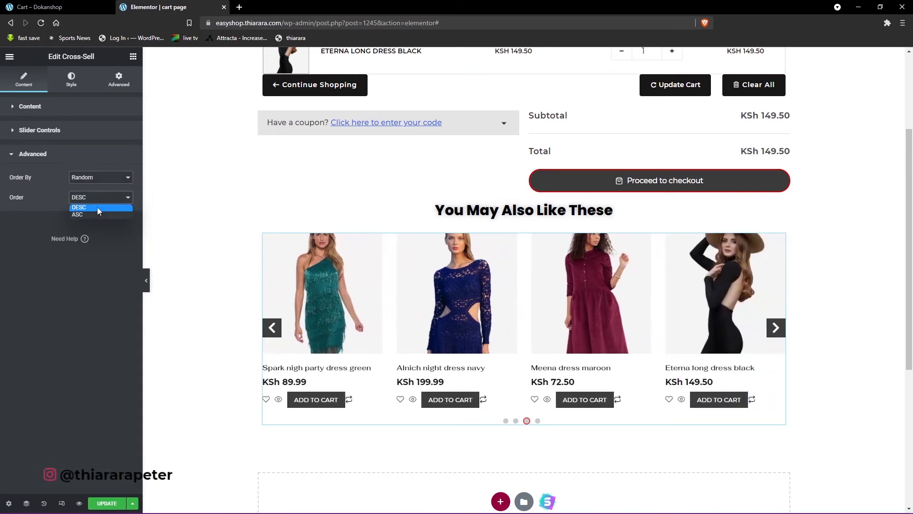
left_click(97, 207)
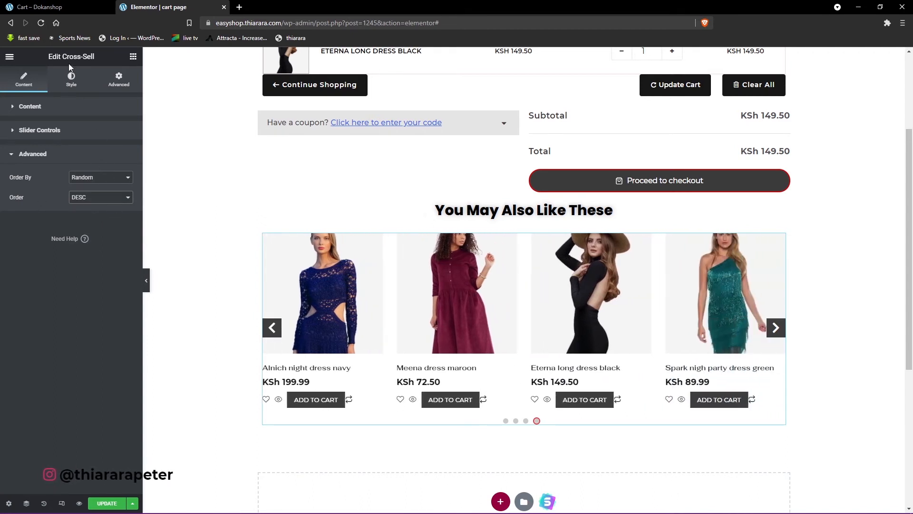
left_click(71, 78)
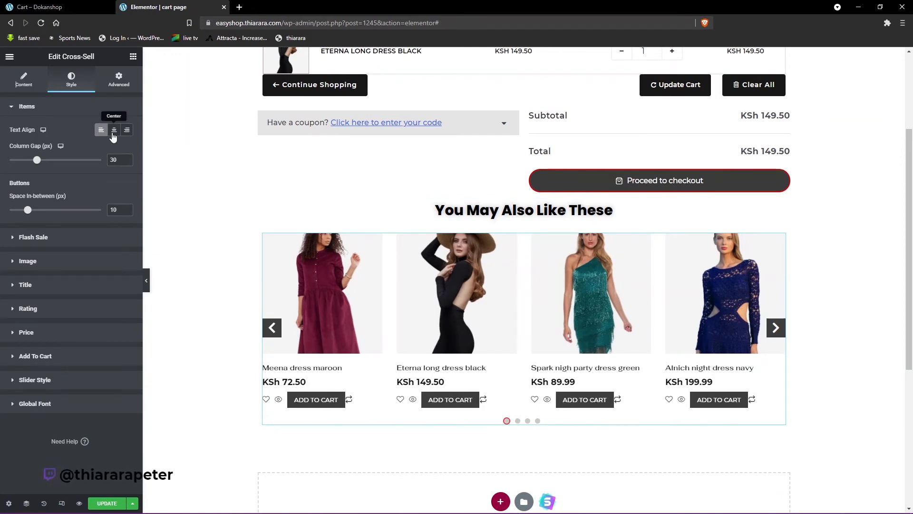
Center-align the cross-sell items' titles, prices and add-to-cart buttons
left_click(113, 130)
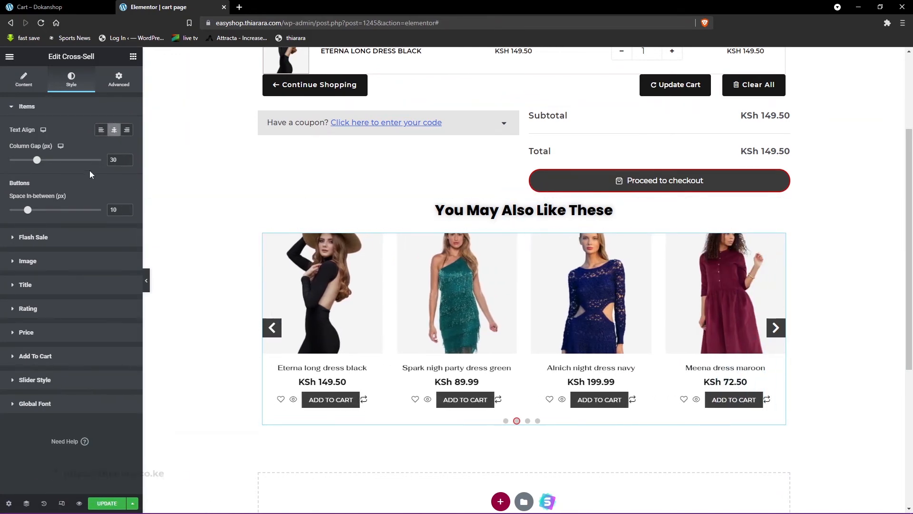
left_click(37, 237)
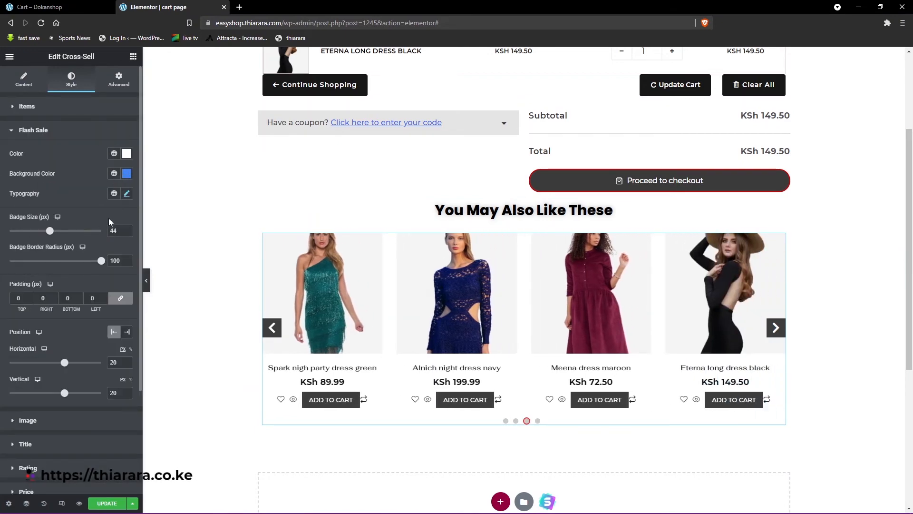
left_click(60, 5)
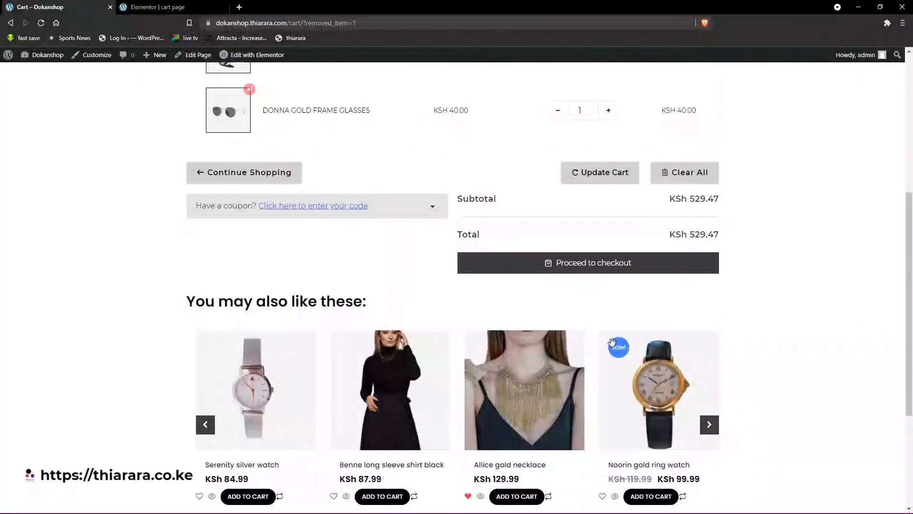
left_click(164, 6)
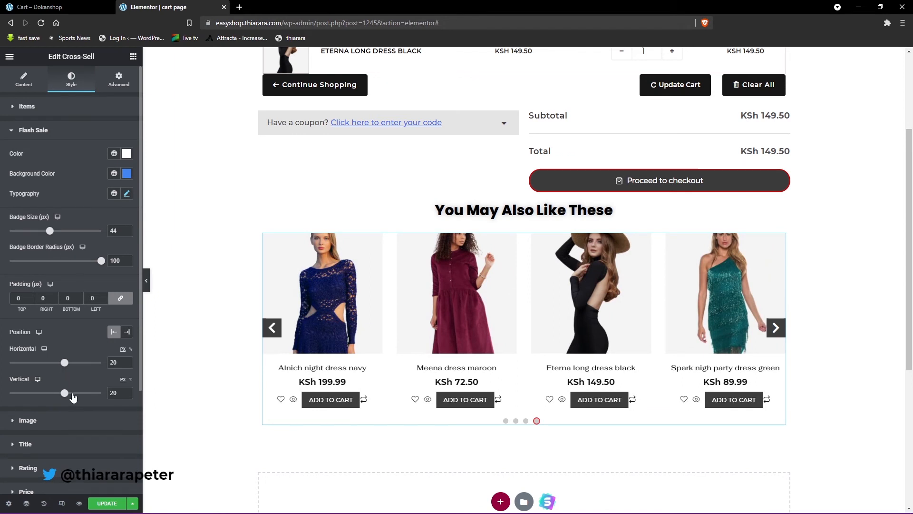
scroll(46, 402, "down", 1)
Clear the product image height back to auto, leaving Auto Image Fit off
left_click(40, 379)
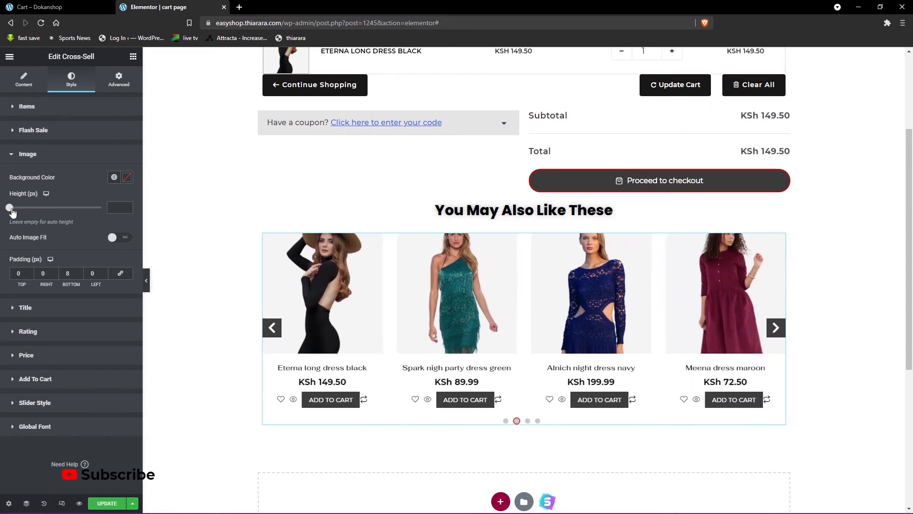
mouse_move(11, 208)
left_mouse_down()
mouse_move(87, 210)
mouse_move(9, 208)
mouse_move(28, 209)
left_mouse_up()
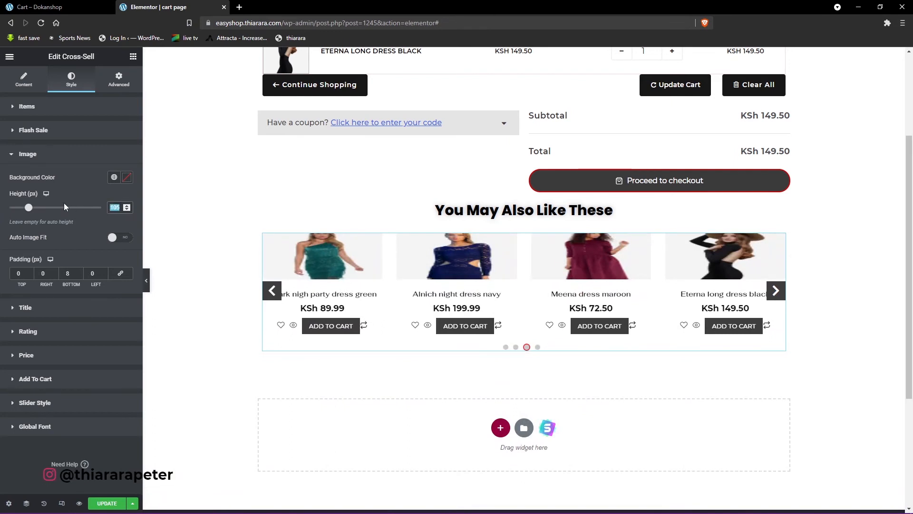
key("BackSpace")
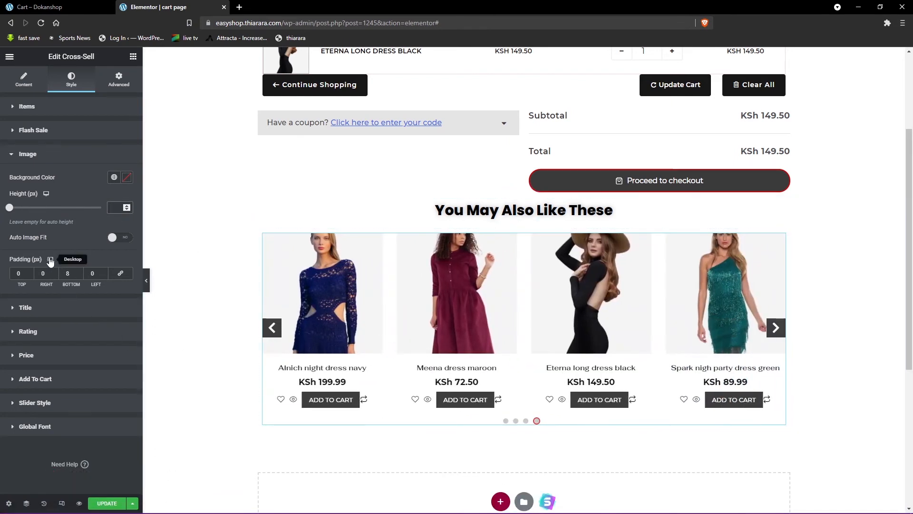
left_click(124, 239)
left_click(124, 241)
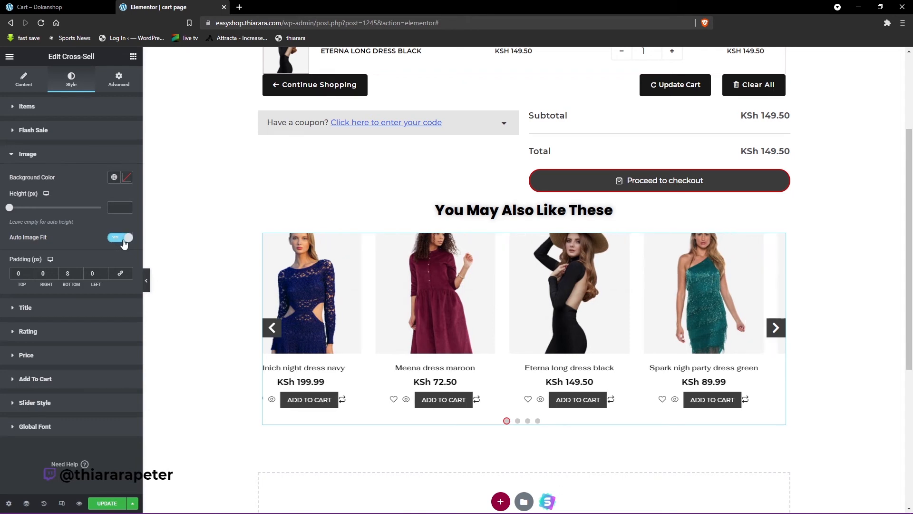
left_click(125, 241)
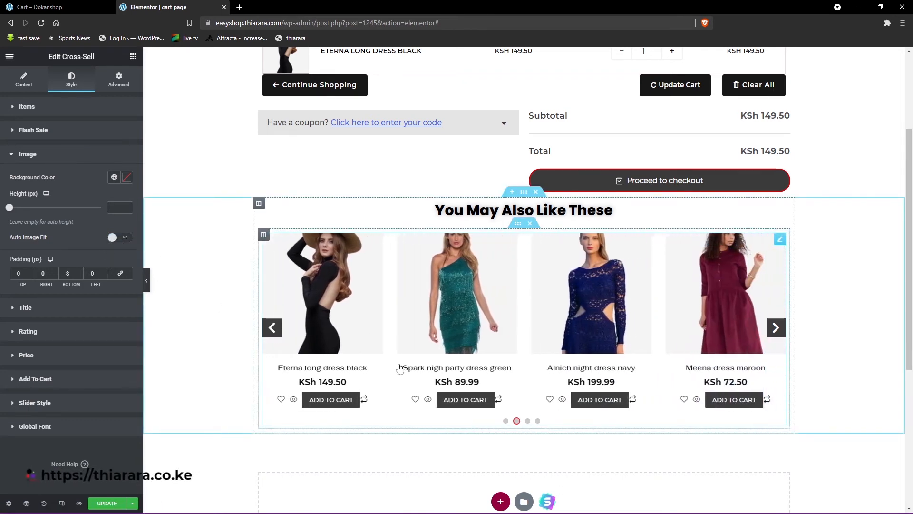
left_click(40, 310)
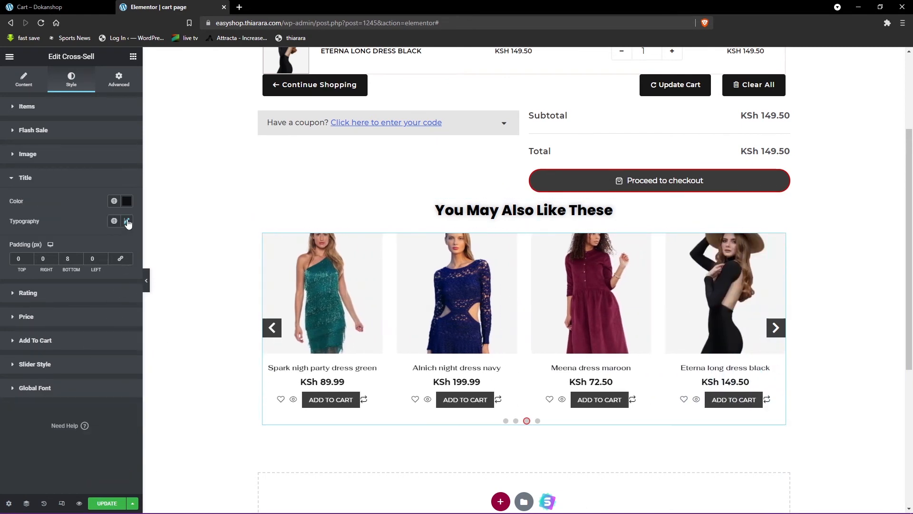
Set the cross-sell product title font weight to 700
left_click(127, 221)
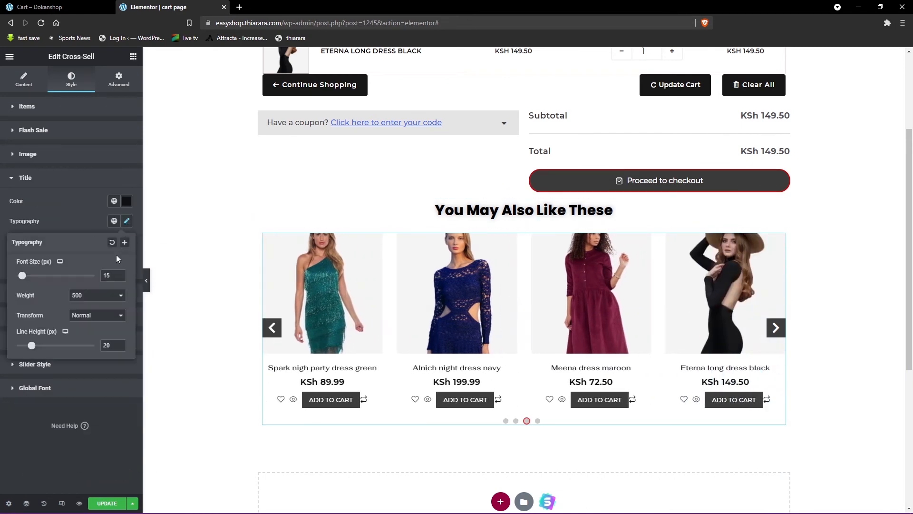
left_click(93, 295)
left_click(82, 349)
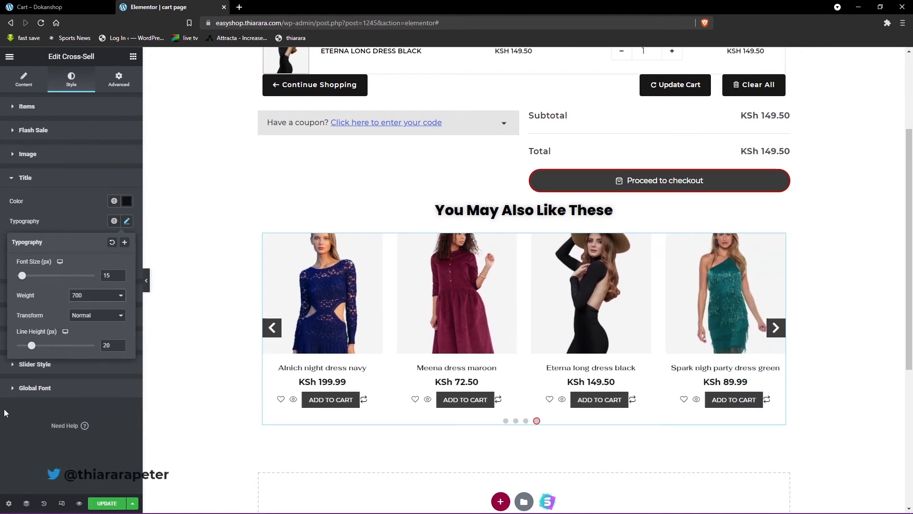
left_click(21, 402)
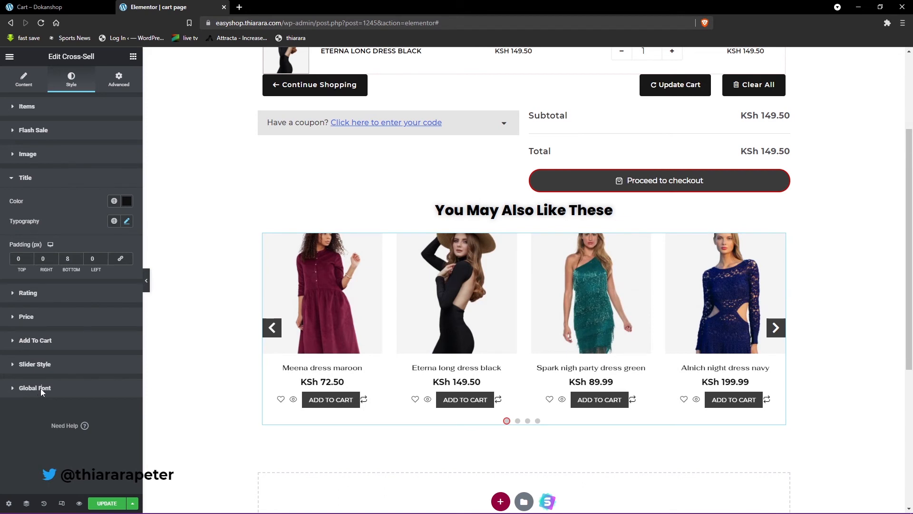
Set the widget's global font family to Poppins
left_click(41, 389)
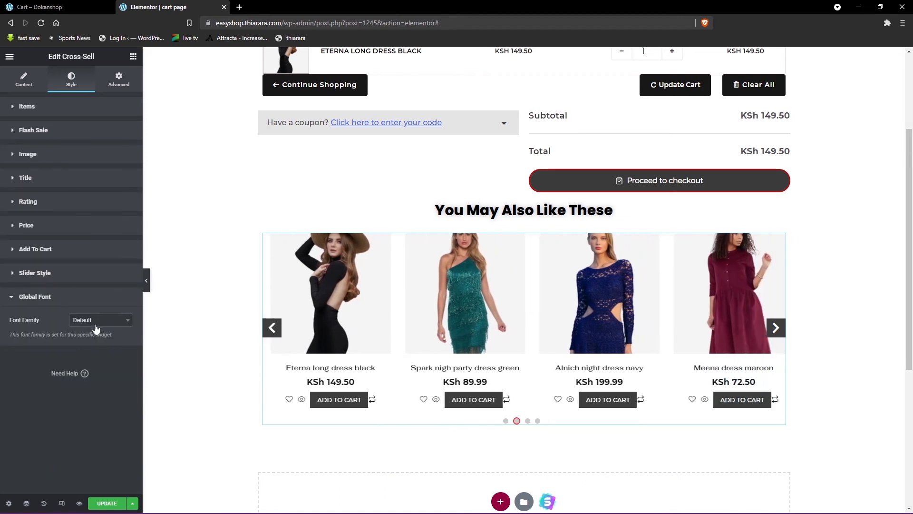
left_click(96, 324)
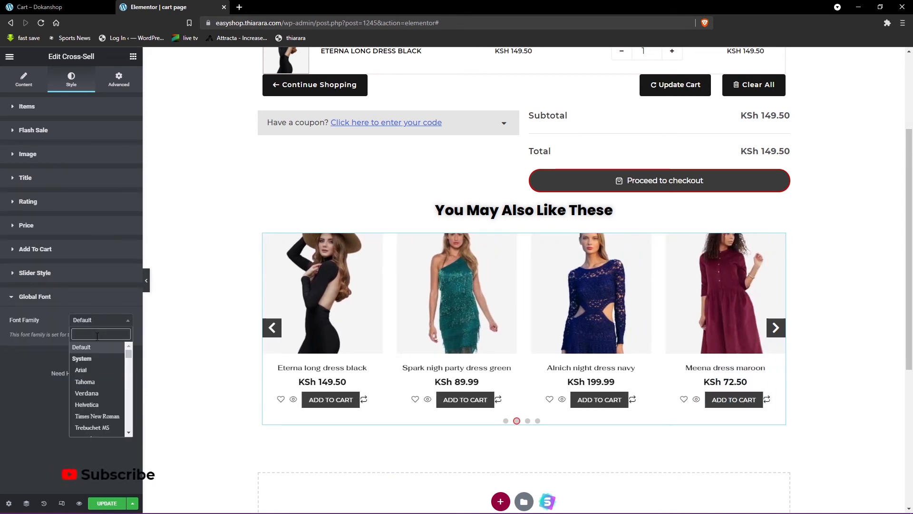
type("popp")
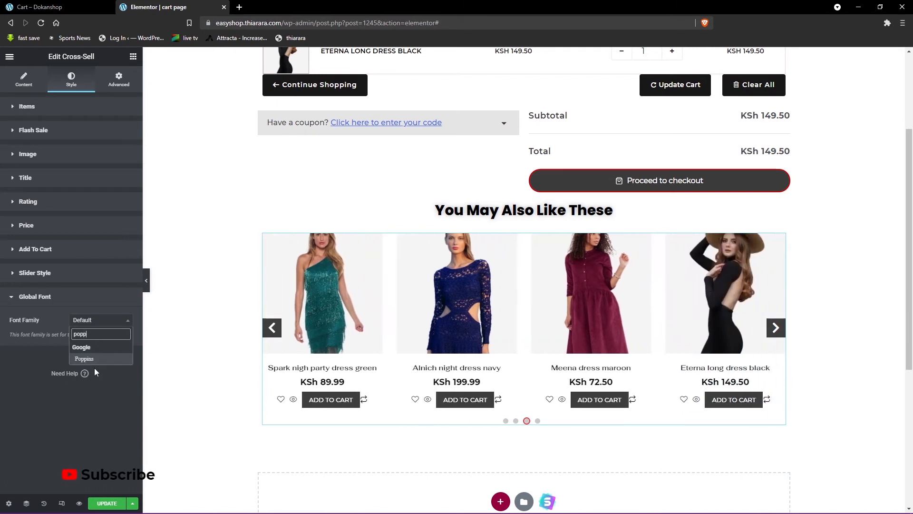
left_click(84, 359)
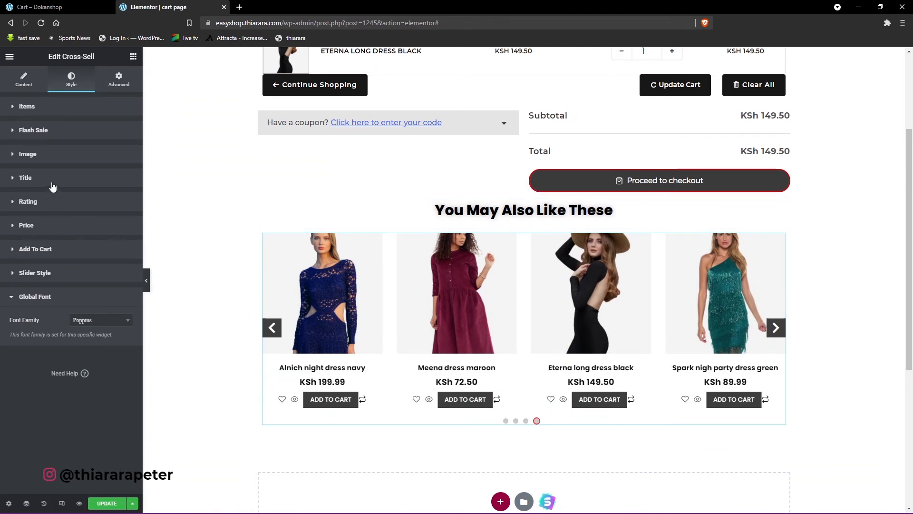
left_click(48, 202)
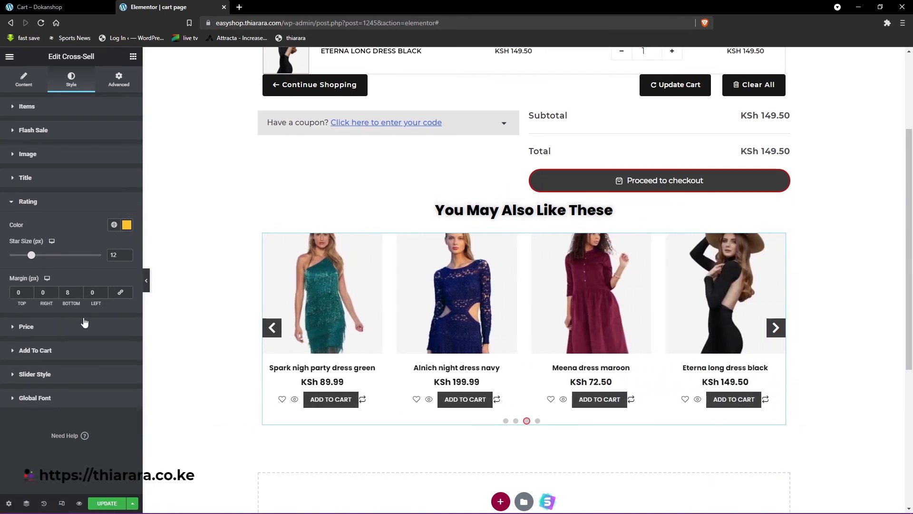
Set the cross-sell sale price colour to bright red
left_click(36, 328)
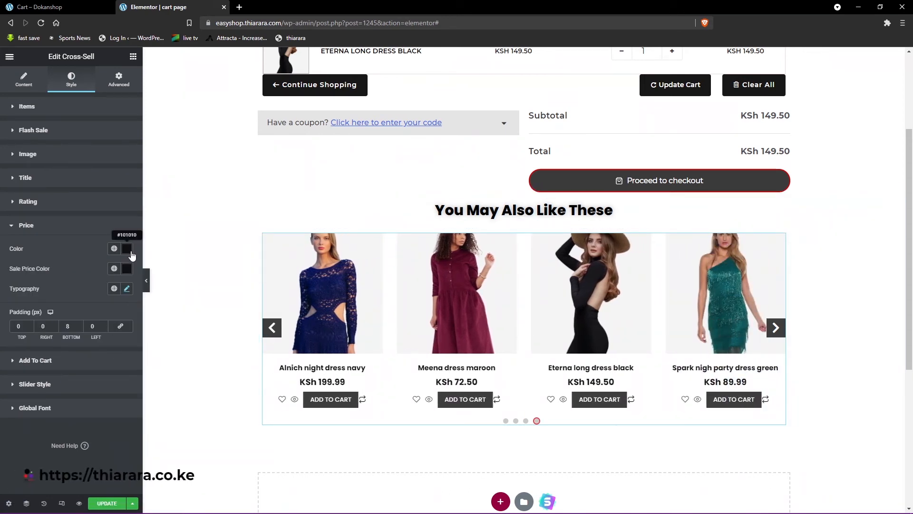
left_click(127, 269)
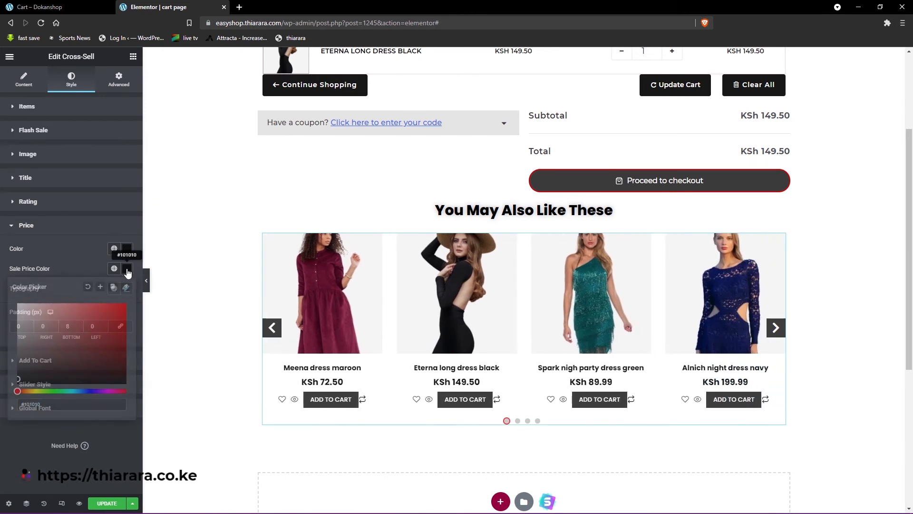
left_click_drag(111, 318, 125, 303)
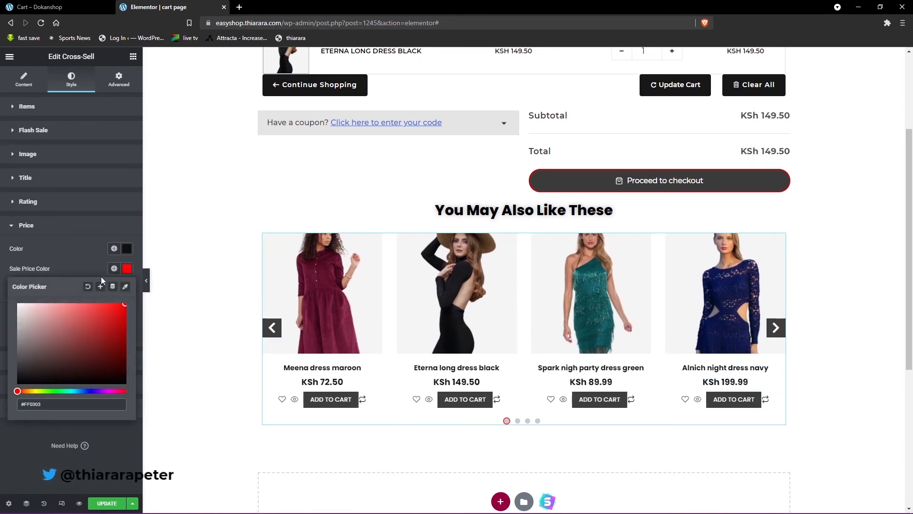
left_click(85, 251)
left_click(56, 7)
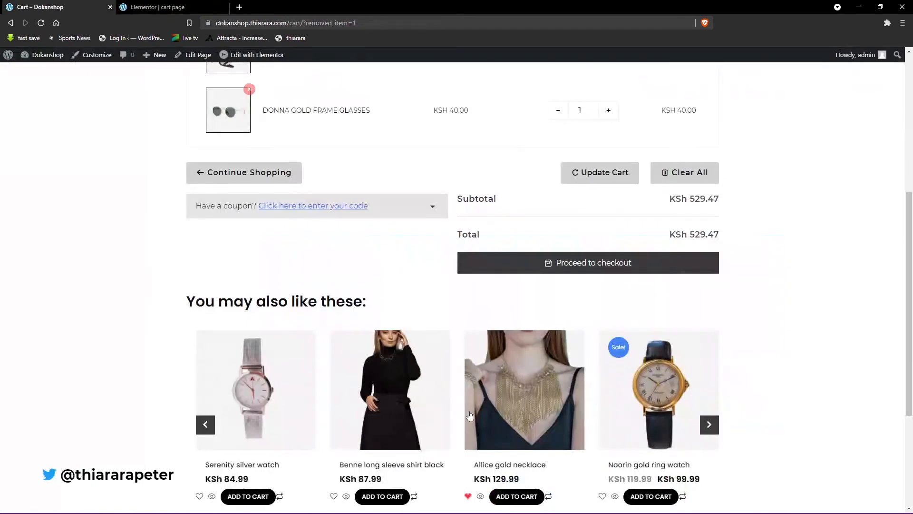
scroll(498, 413, "down", 2)
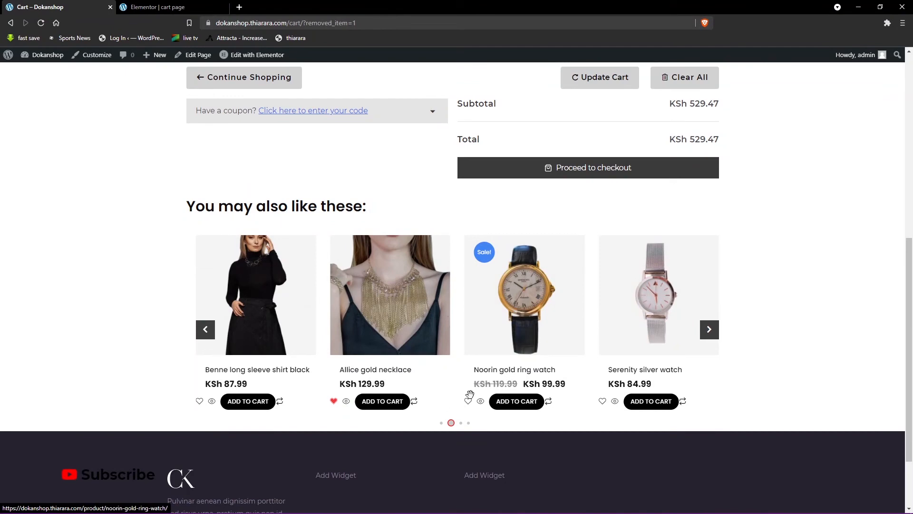
left_click(157, 6)
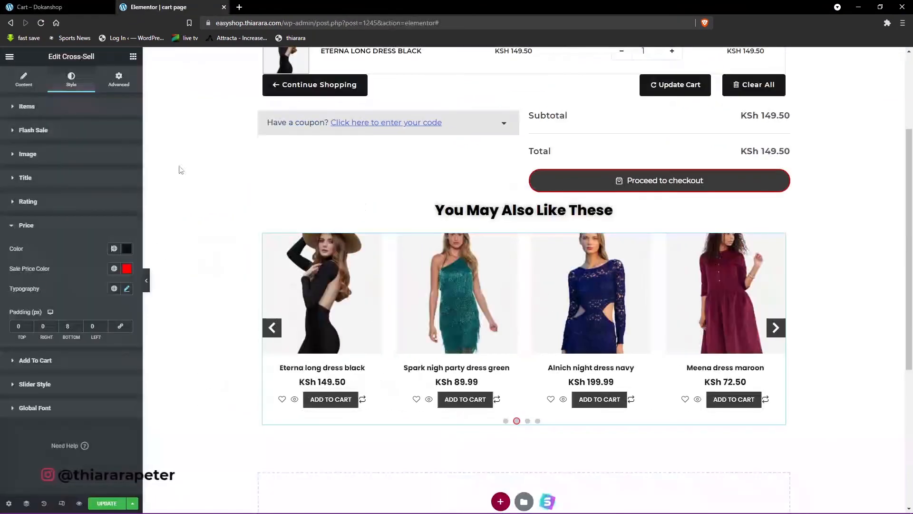
Give the Add To Cart buttons a 50 px border radius
left_click(38, 362)
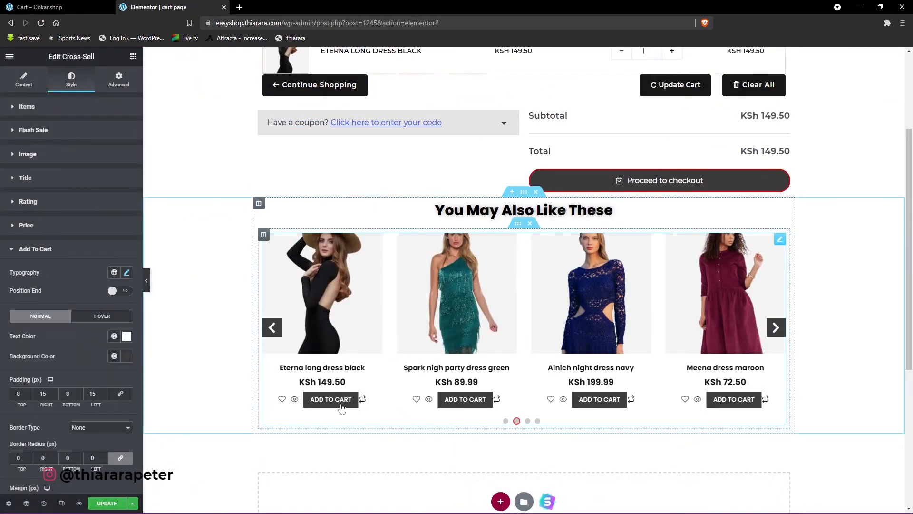
scroll(68, 372, "down", 1)
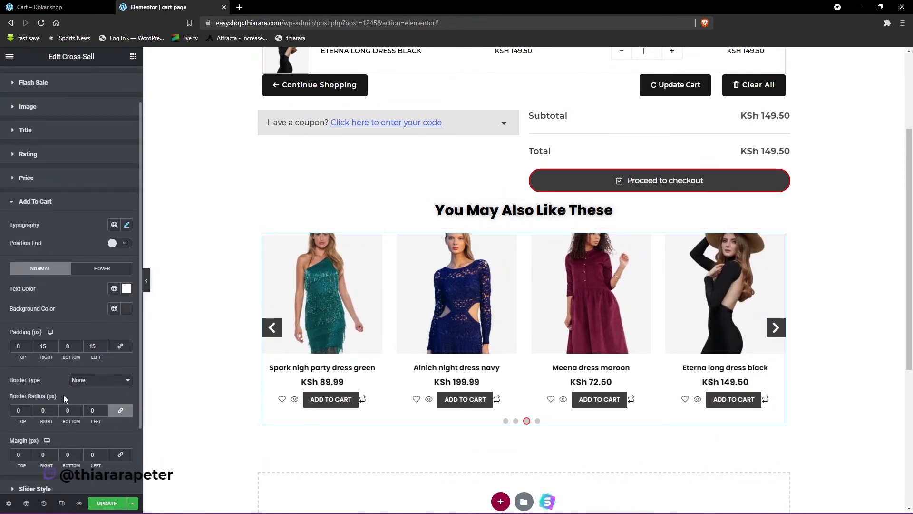
scroll(38, 445, "down", 1)
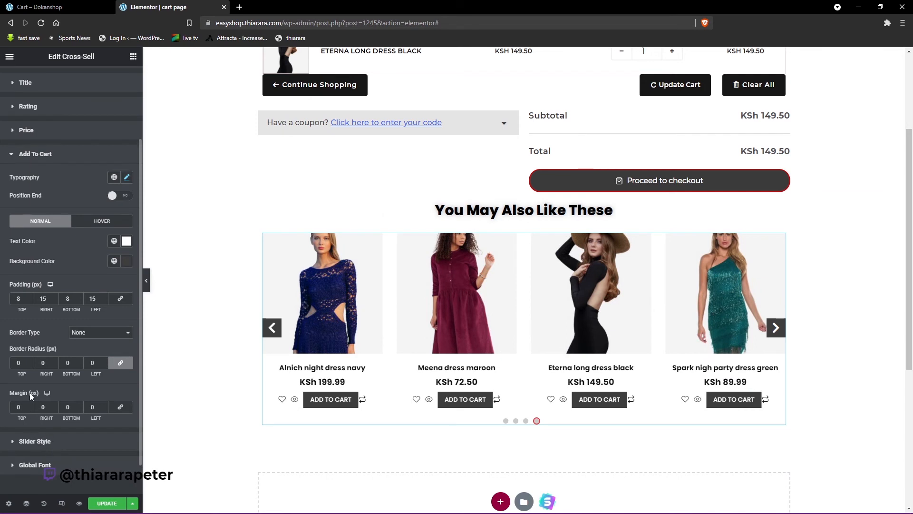
type("50")
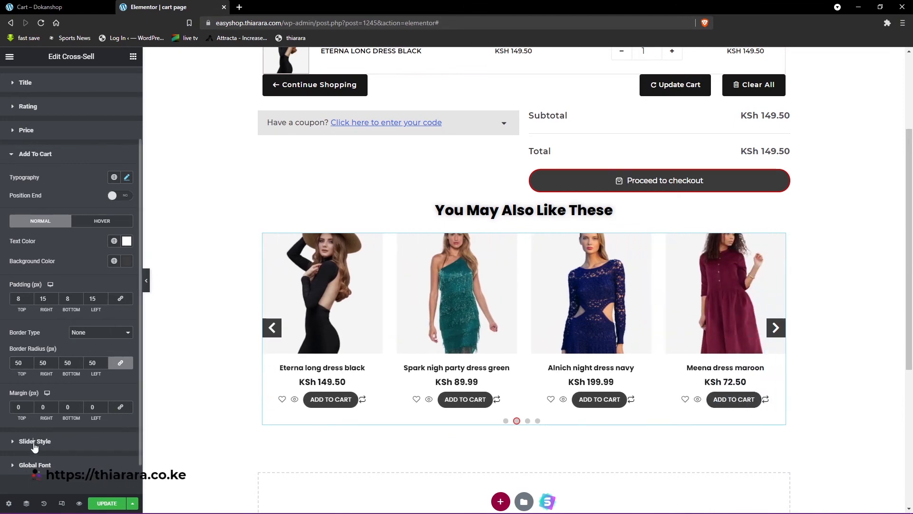
left_click(59, 441)
scroll(95, 428, "down", 1)
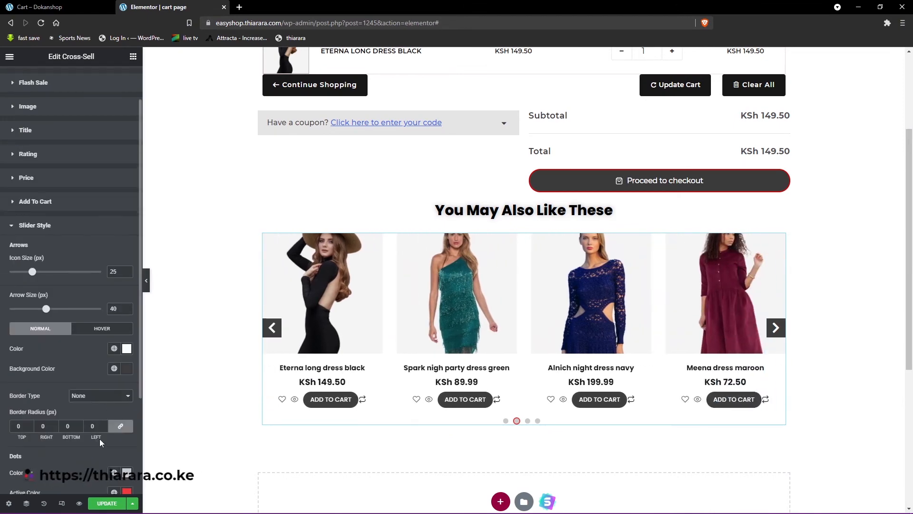
scroll(101, 448, "down", 2)
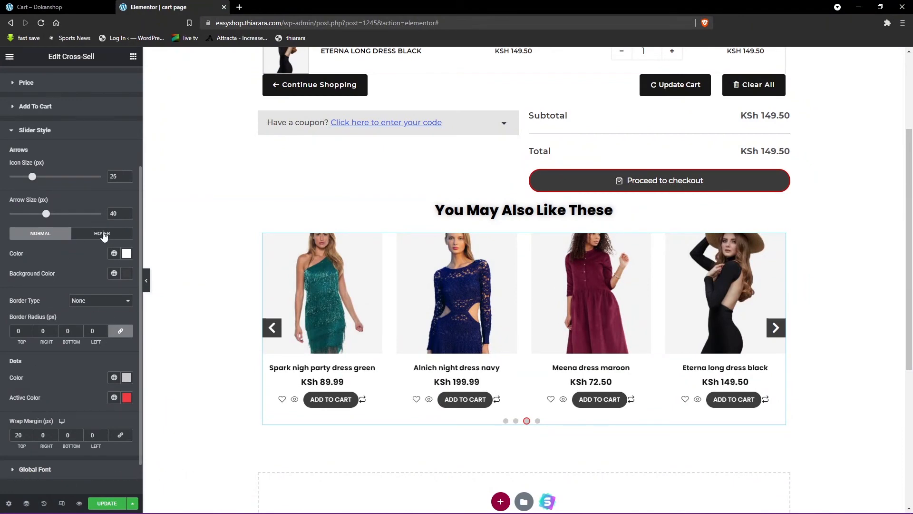
scroll(98, 333, "down", 1)
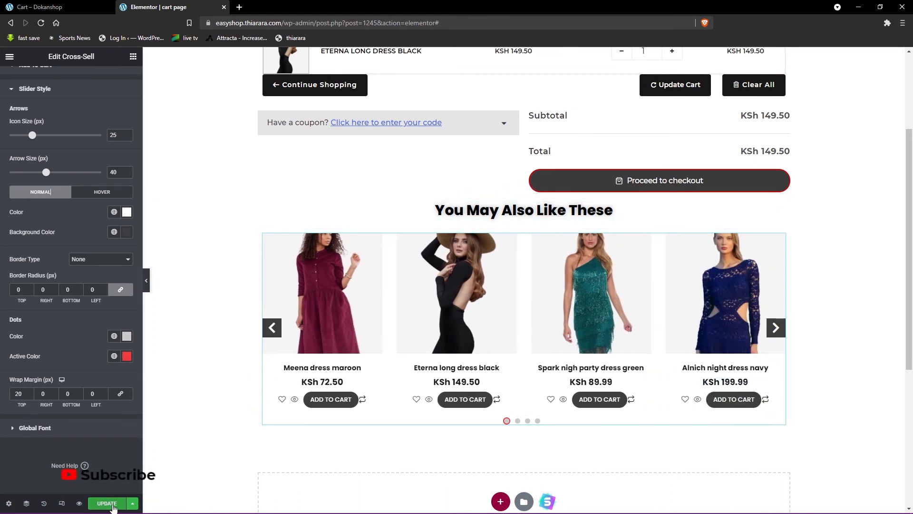
Preview the cart page at tablet width
left_click(61, 504)
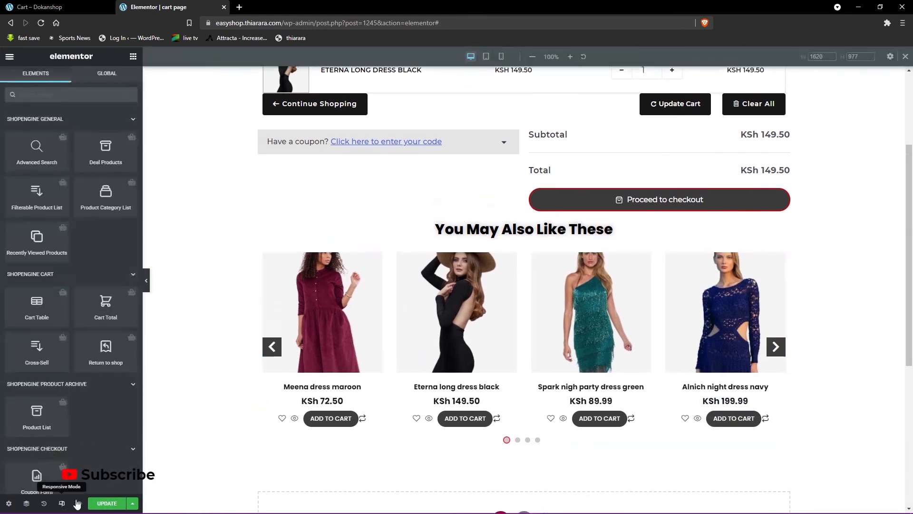
left_click(485, 57)
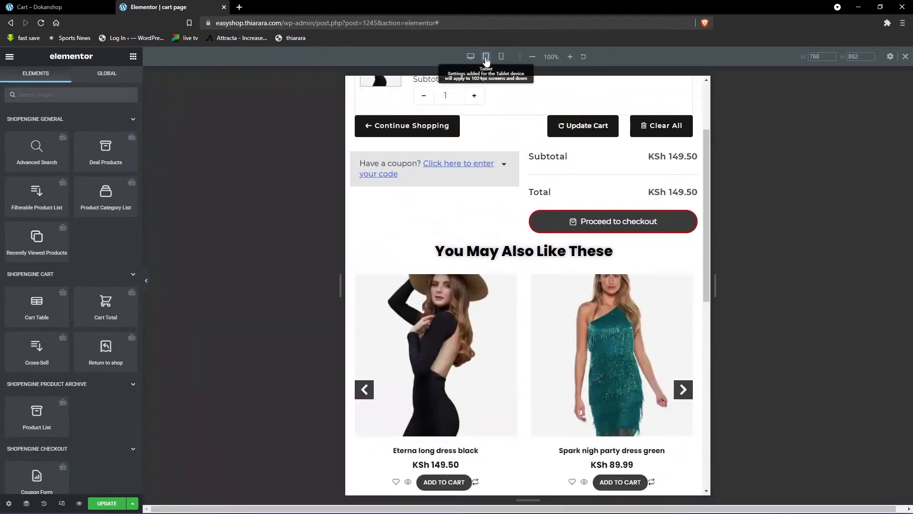
scroll(555, 327, "up", 1)
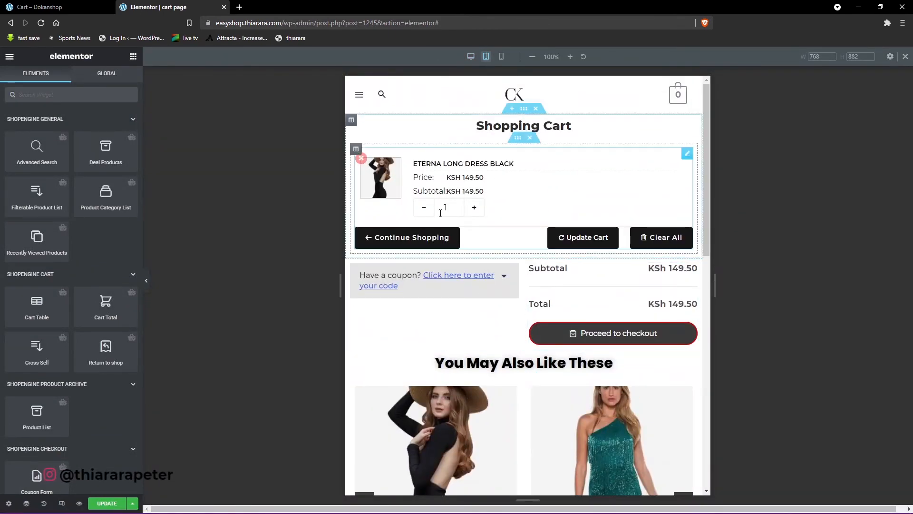
scroll(476, 286, "down", 6)
scroll(479, 303, "up", 3)
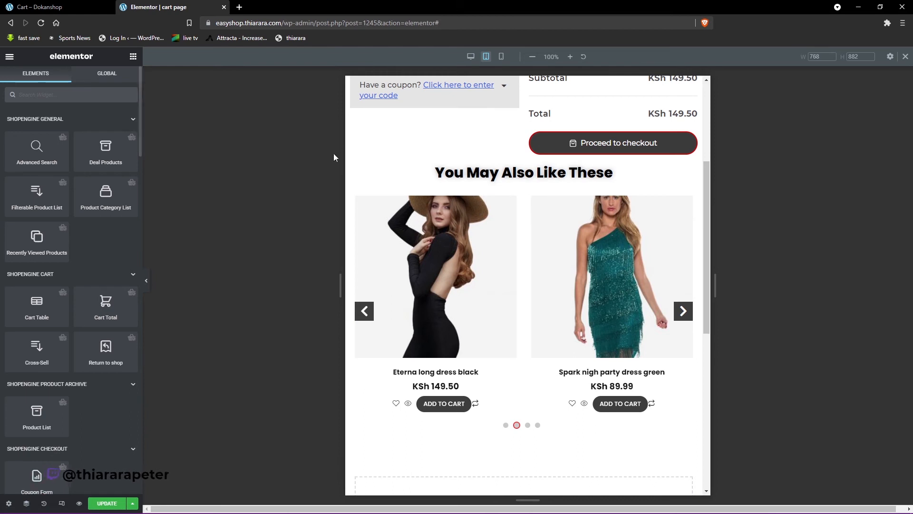
Switch to mobile width and select the 'You May Also Like These' heading
left_click(502, 57)
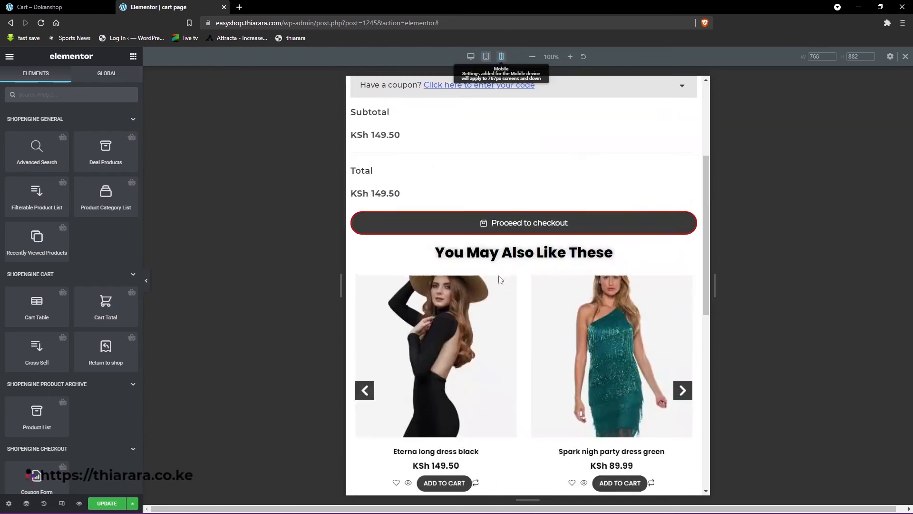
scroll(458, 271, "up", 5)
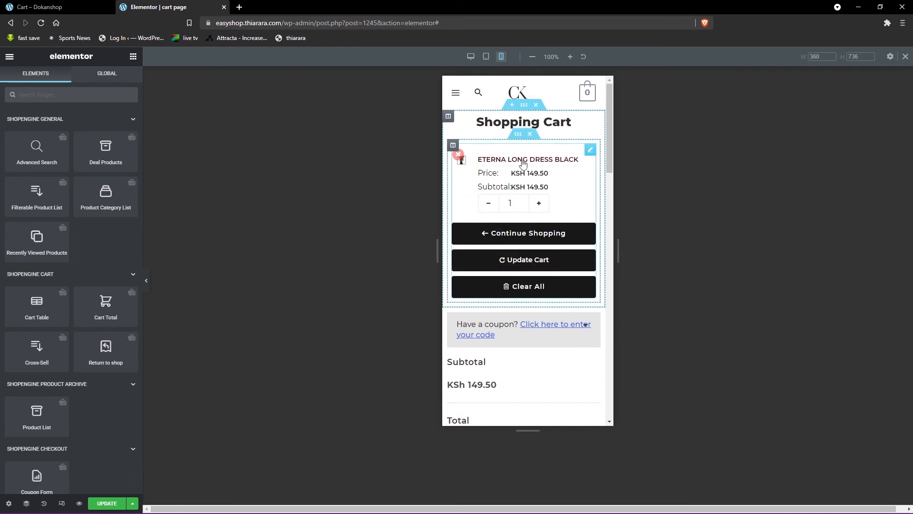
scroll(498, 267, "down", 2)
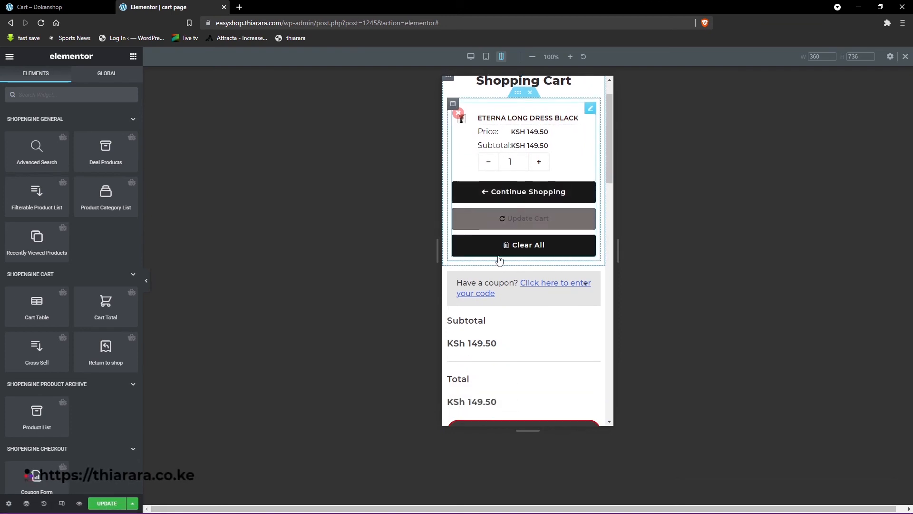
scroll(499, 267, "down", 3)
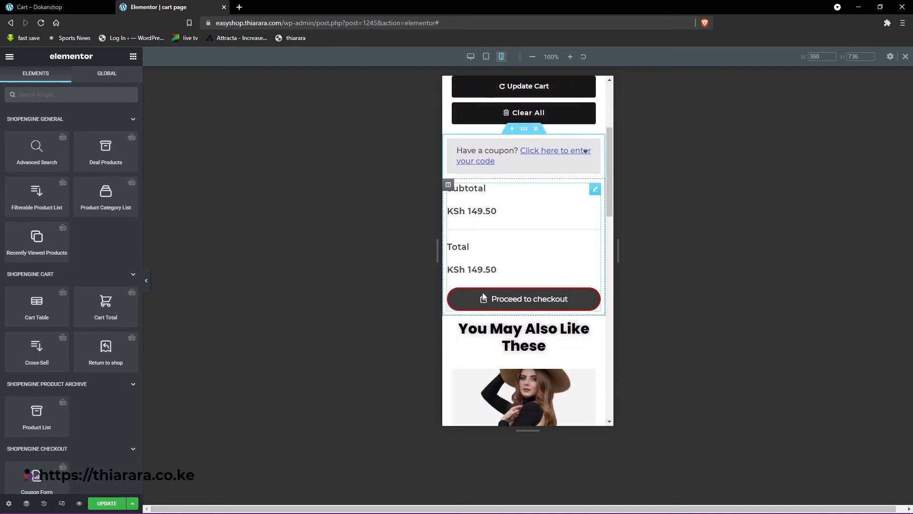
scroll(499, 245, "down", 2)
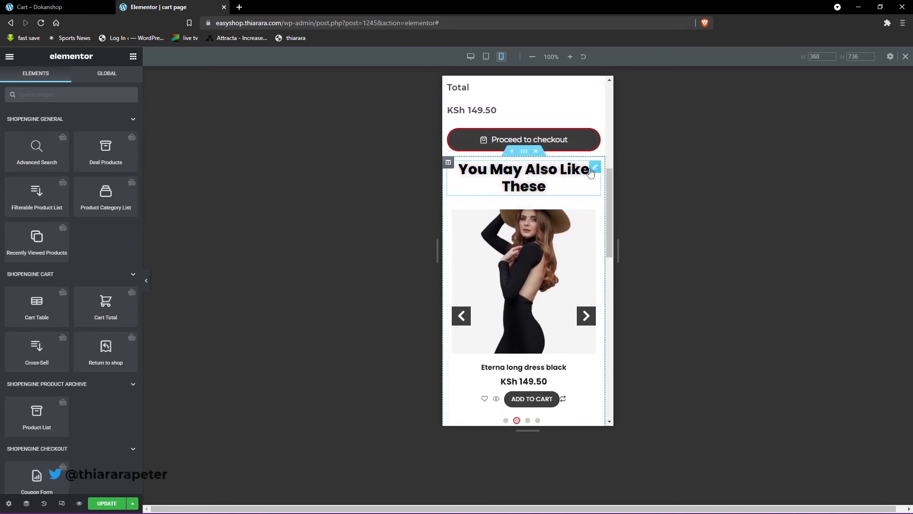
left_click(575, 171)
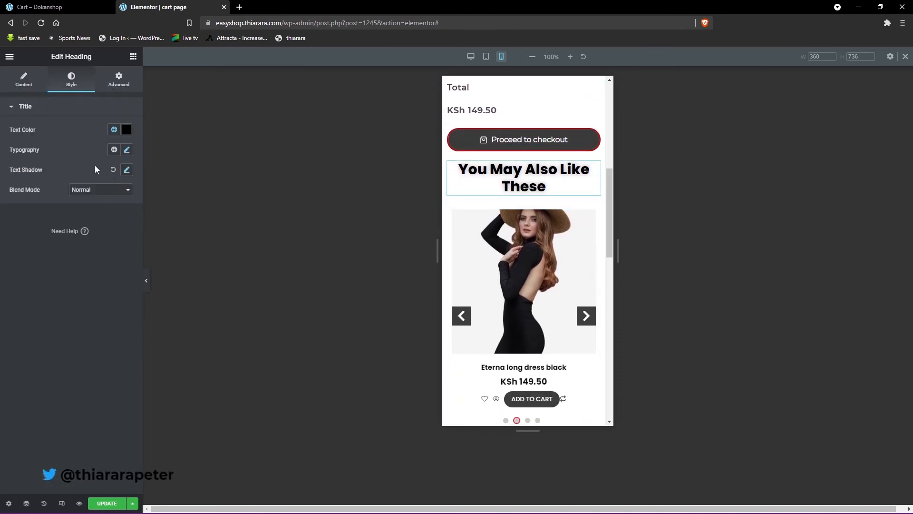
Shrink the heading font size to 20 so it fits on one line
left_click(127, 150)
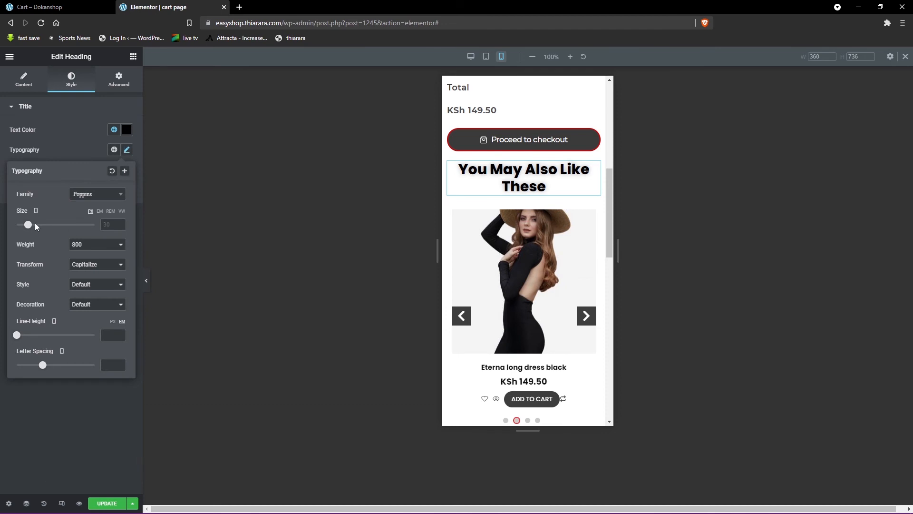
left_click_drag(30, 228, 28, 229)
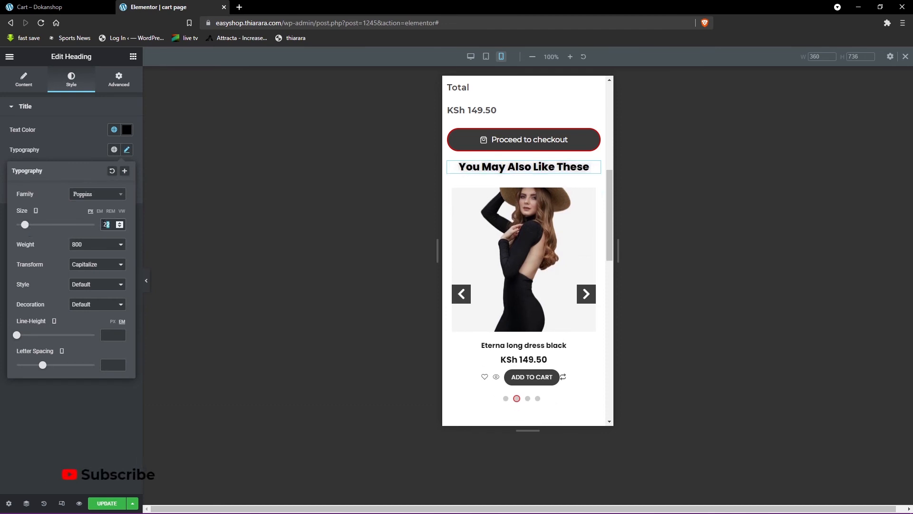
type("20")
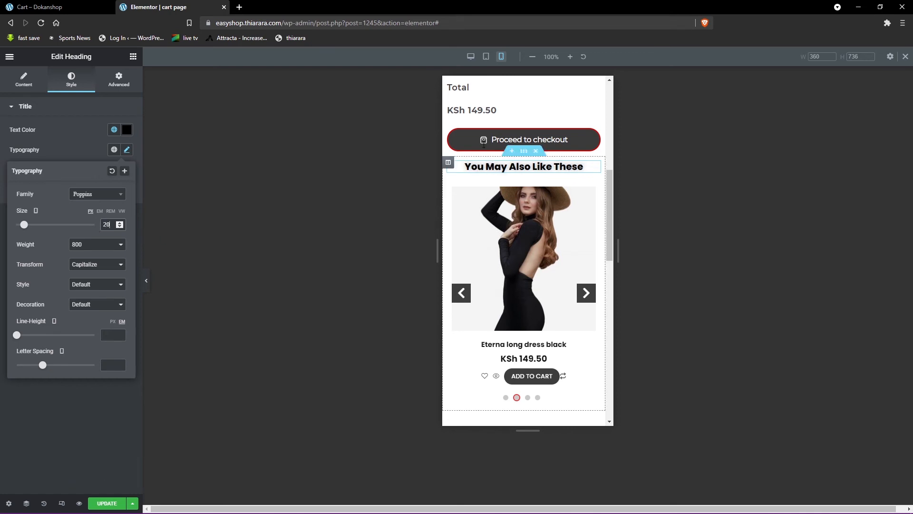
scroll(530, 204, "up", 4)
scroll(523, 203, "up", 3)
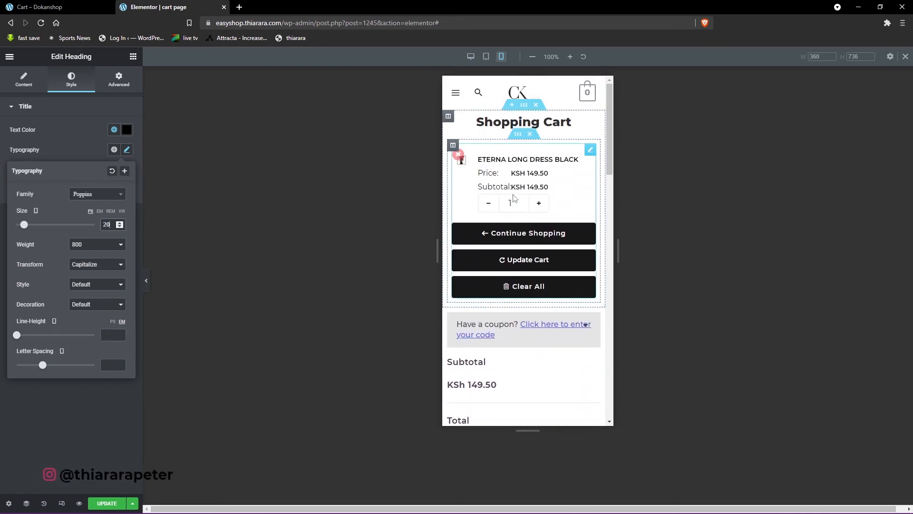
scroll(531, 180, "down", 7)
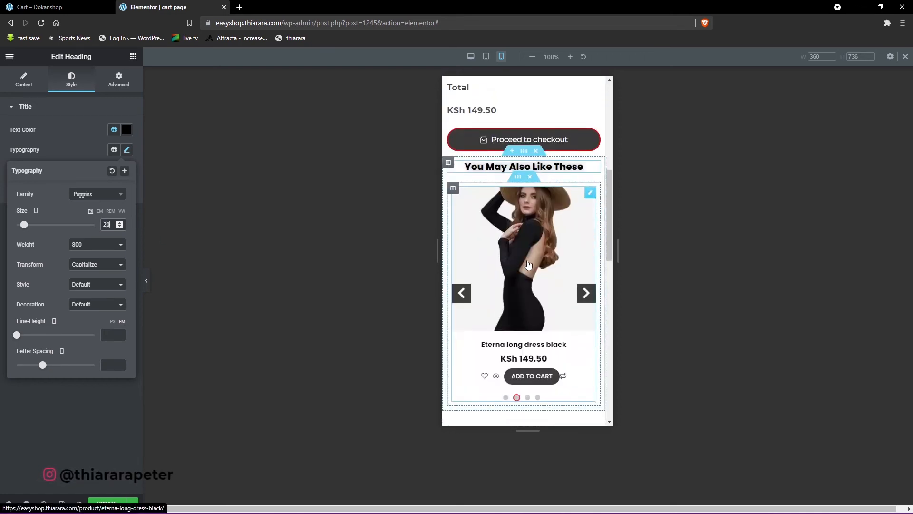
scroll(528, 247, "down", 5)
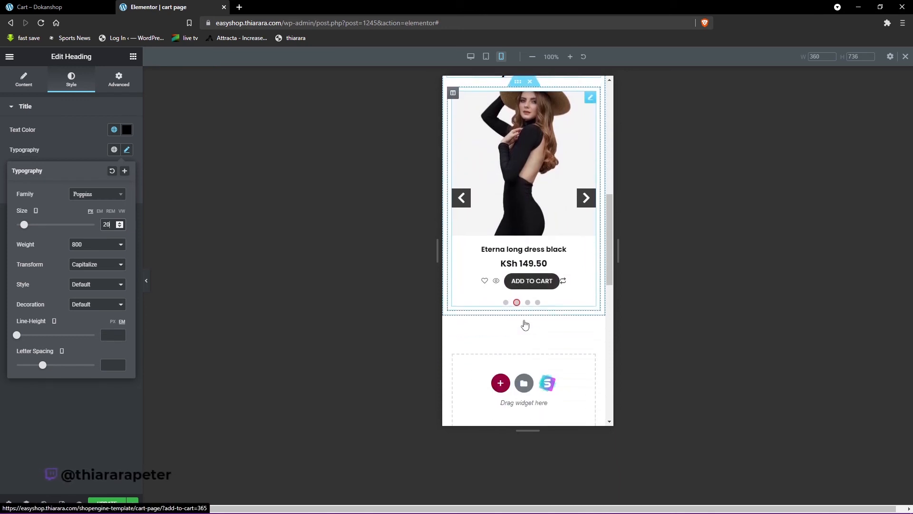
scroll(524, 322, "up", 3)
Cycle the mobile cross-sell slider through Eterna long dress black to Meena dress maroon
left_click(586, 198)
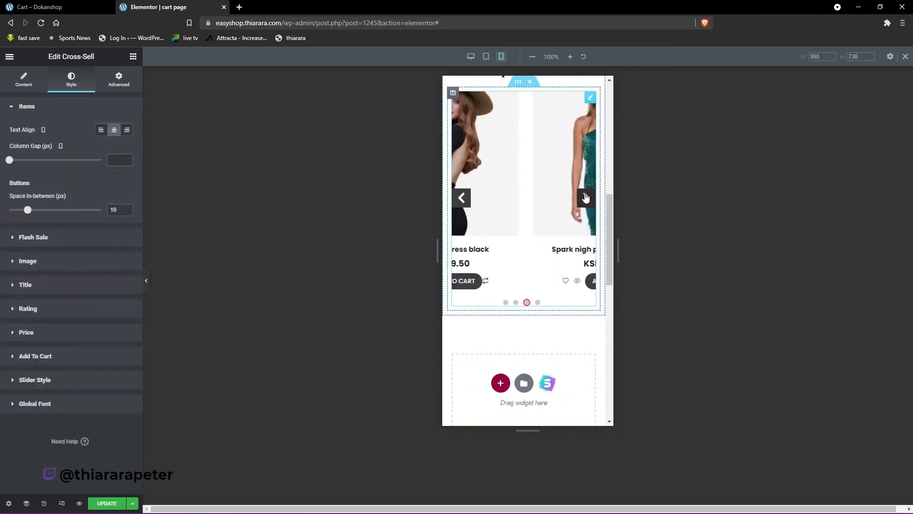
left_click(586, 198)
left_click(584, 198)
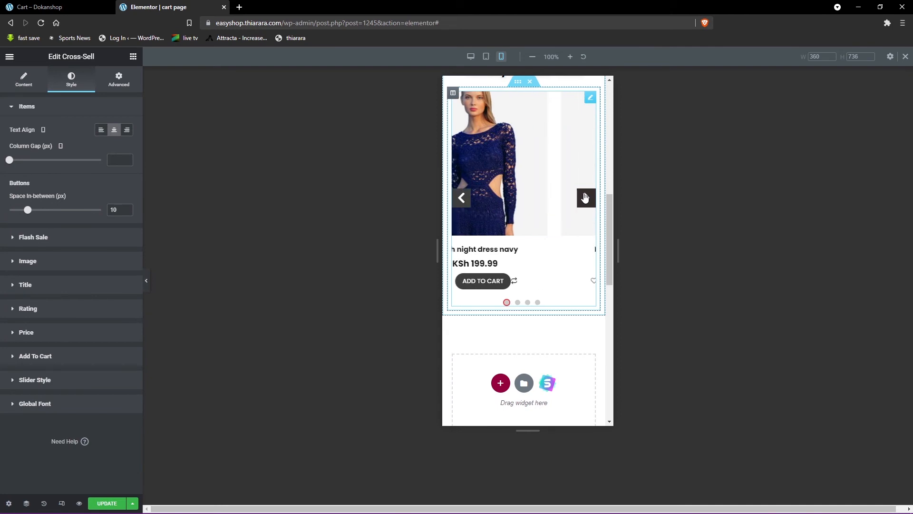
left_click(585, 197)
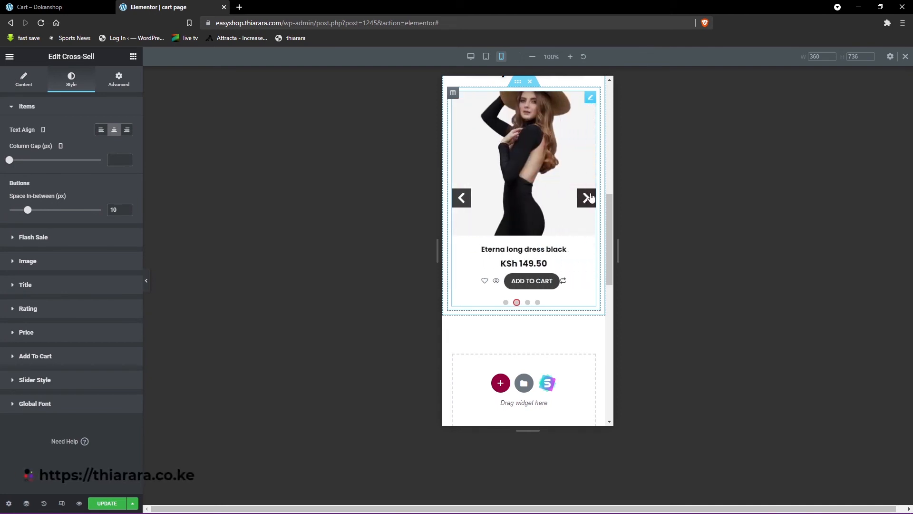
scroll(562, 270, "up", 1)
scroll(562, 271, "up", 1)
left_click(586, 245)
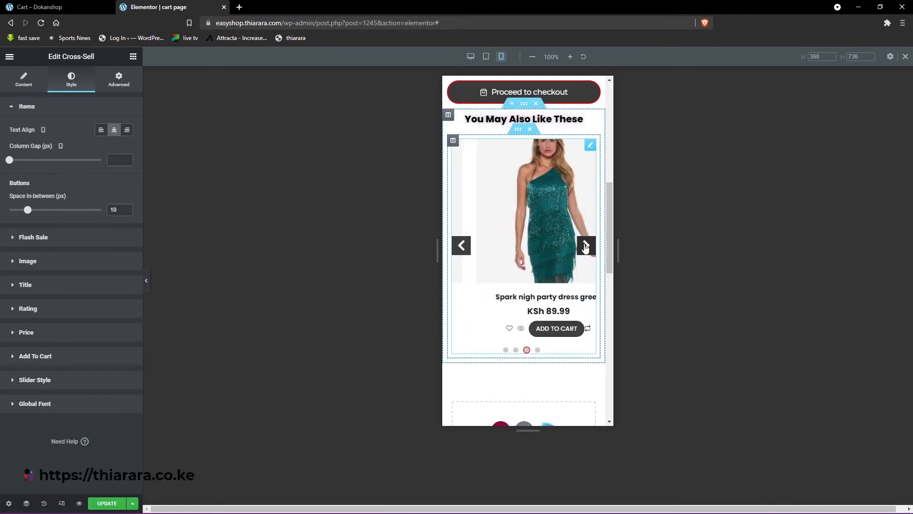
left_click(585, 246)
left_click(581, 251)
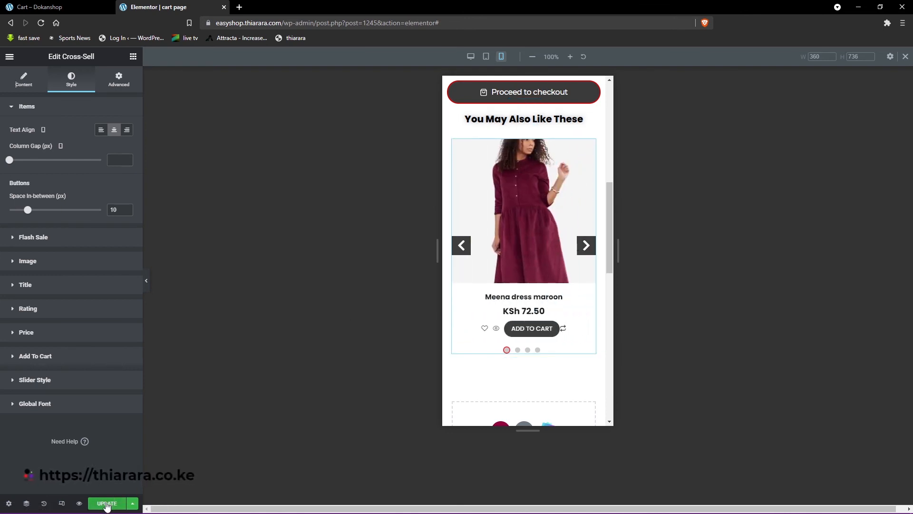
mouse_move(110, 513)
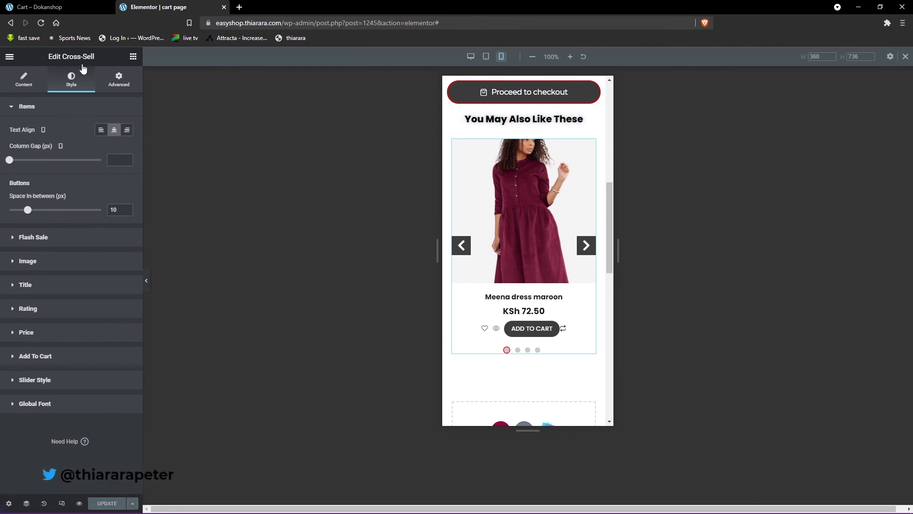
Open the WordPress dashboard in a new tab from the Elementor menu
left_click(10, 56)
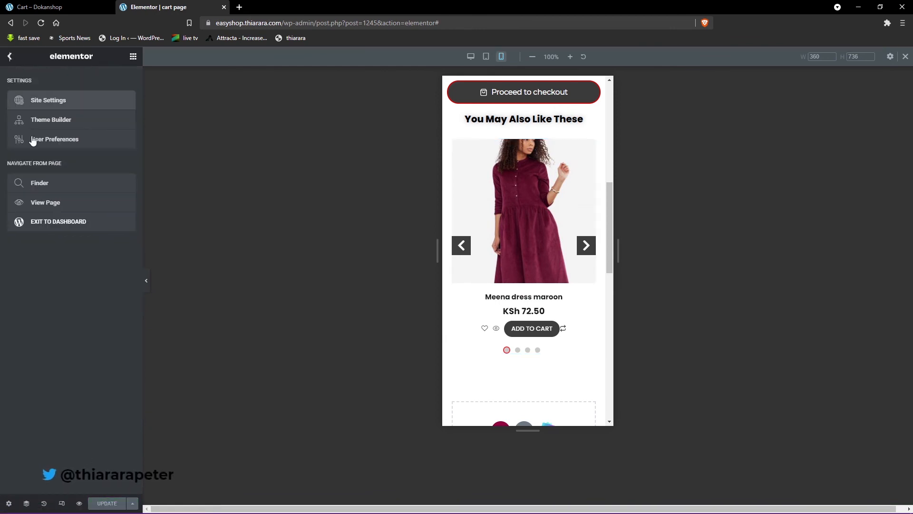
right_click(34, 222)
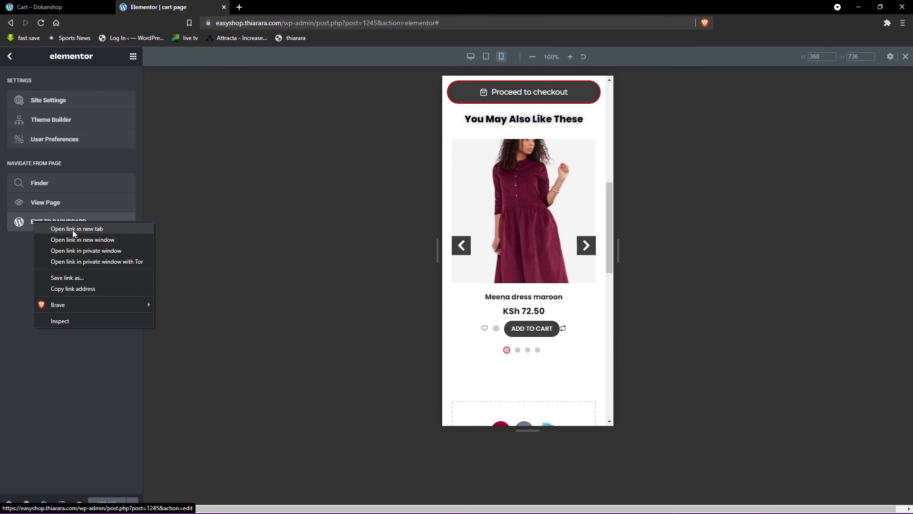
left_click(73, 230)
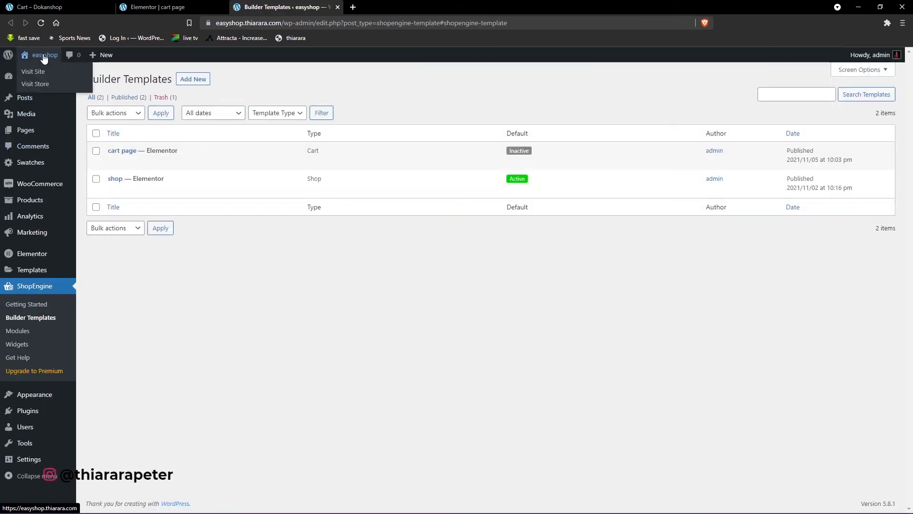
Visit the live store and view the cart holding Eterna long dress black
left_click(44, 57)
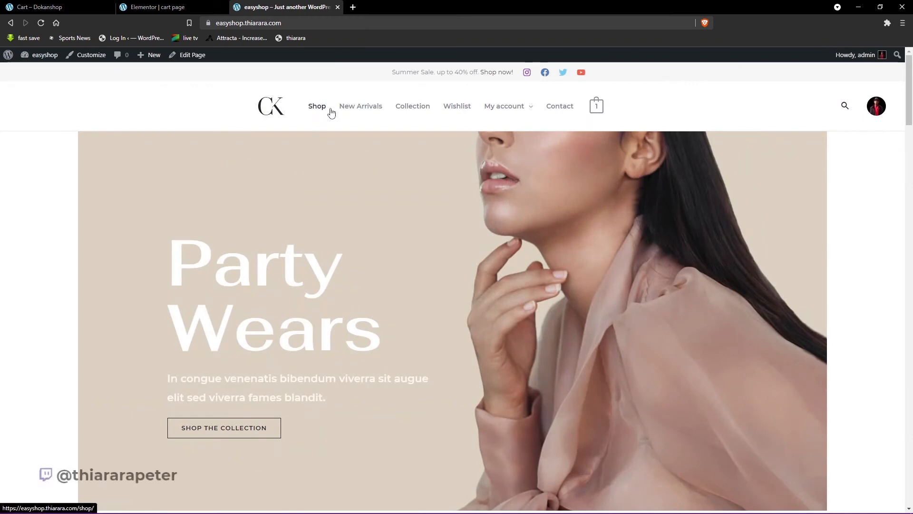
mouse_move(595, 114)
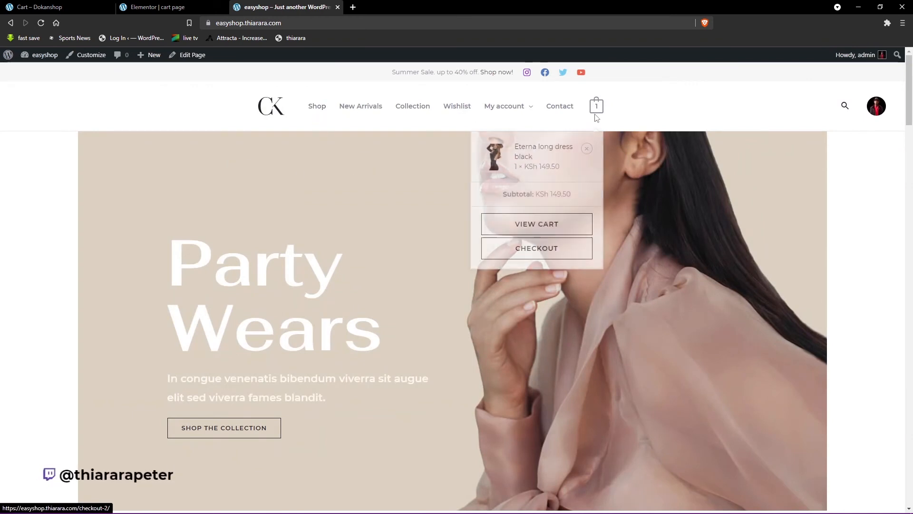
left_click(530, 224)
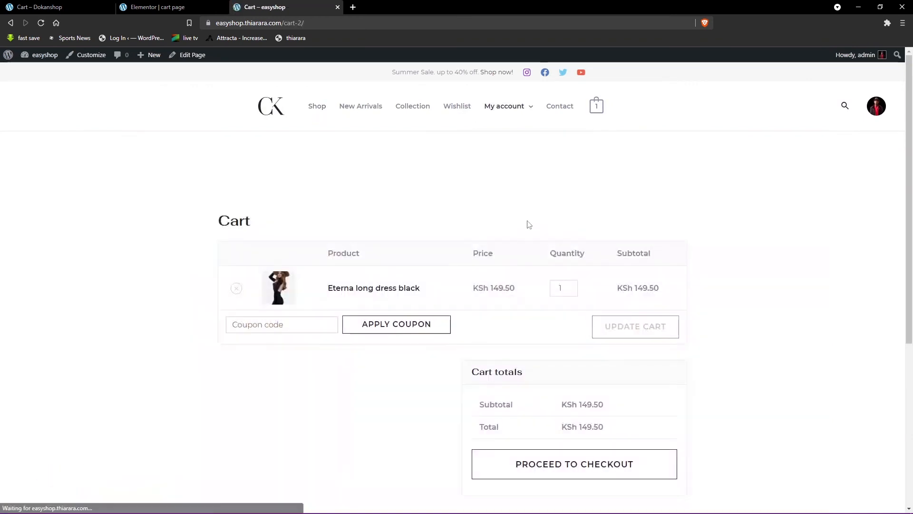
scroll(475, 281, "down", 5)
scroll(453, 281, "up", 5)
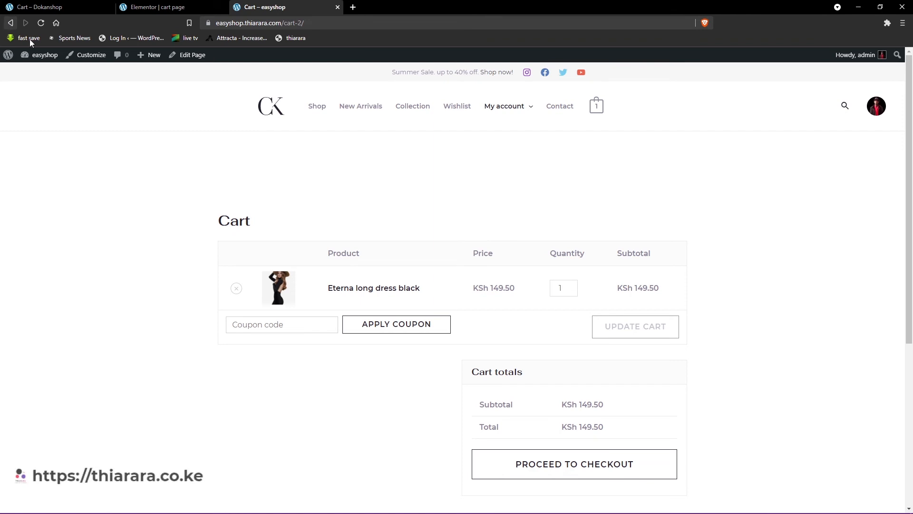
left_click(39, 63)
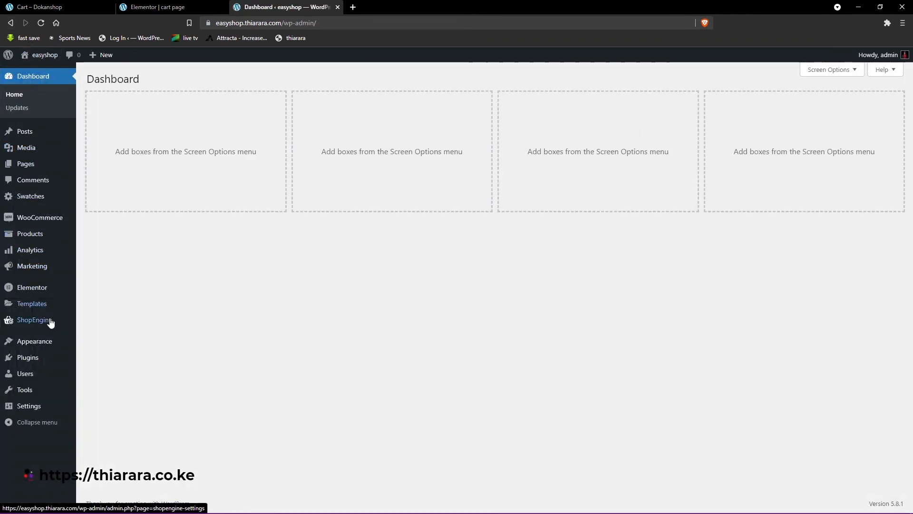
Set the ShopEngine 'cart page' template as the default Cart template and save changes
mouse_move(44, 320)
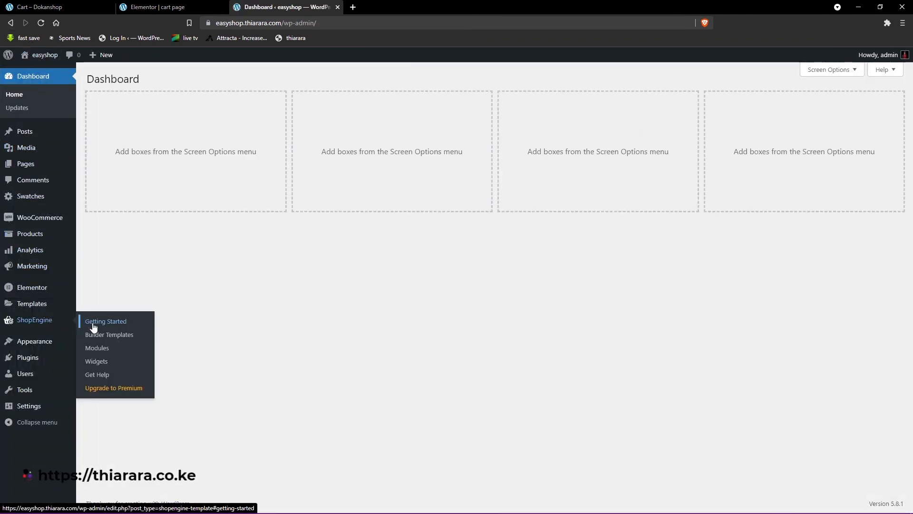
left_click(110, 336)
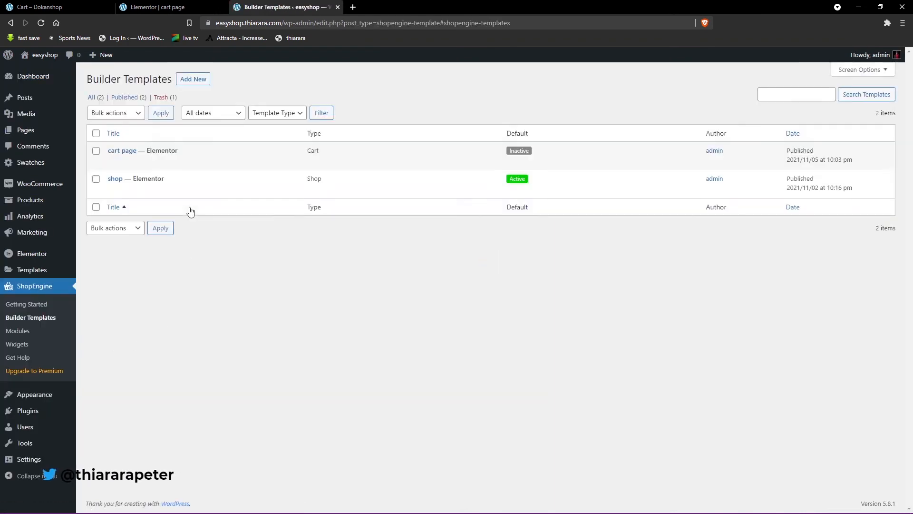
mouse_move(143, 151)
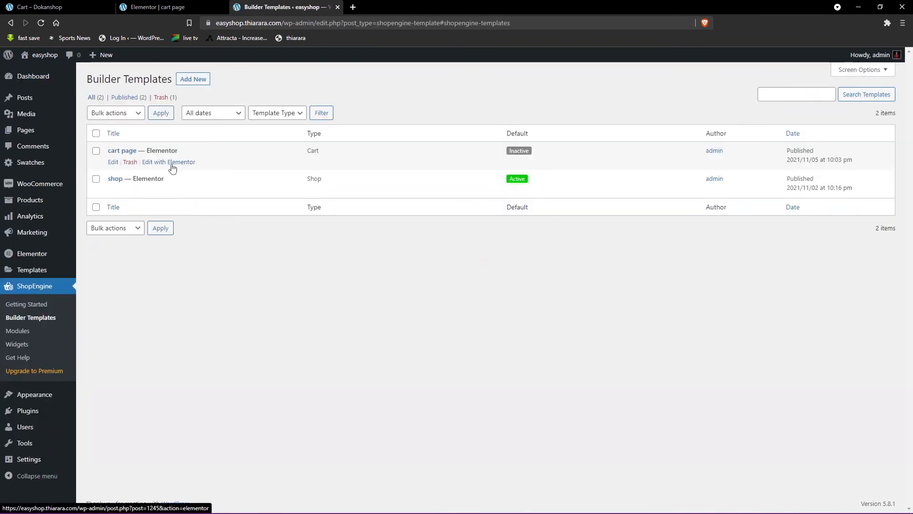
left_click(113, 162)
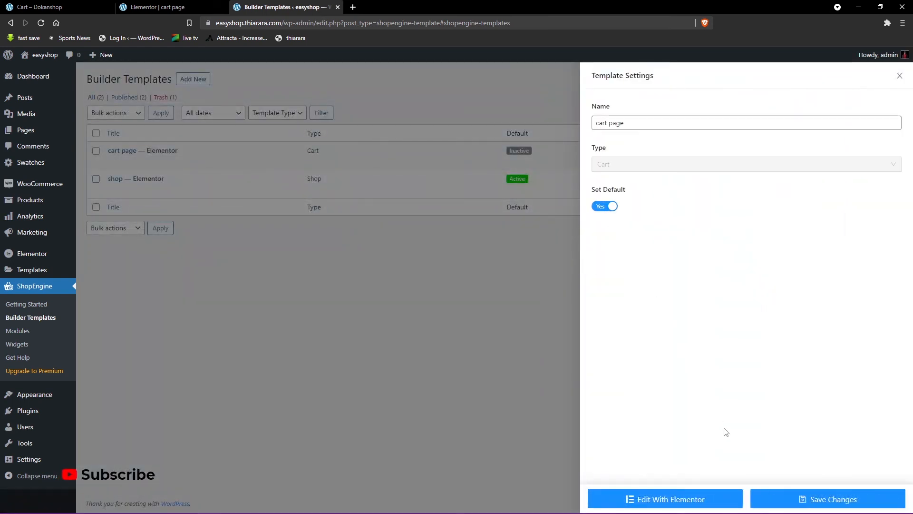
left_click(808, 500)
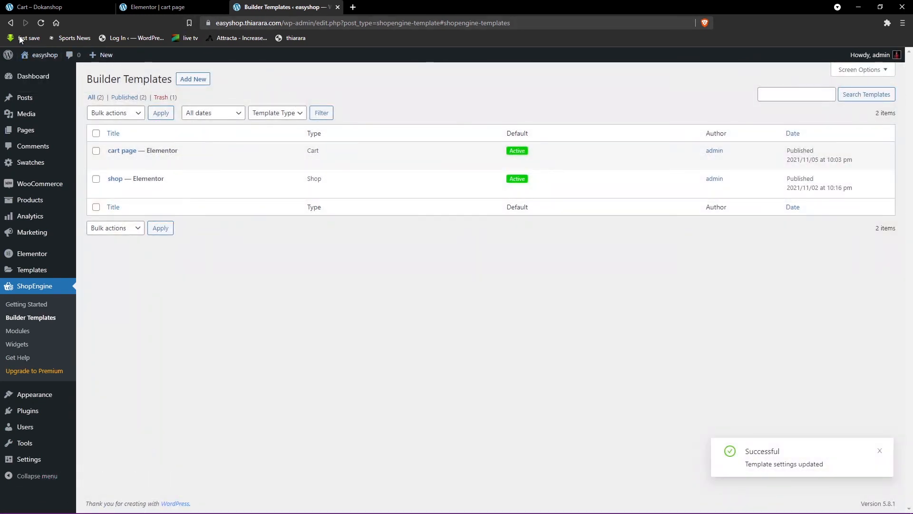
left_click(10, 23)
Check the live cart's ShopEngine layout, then open the easyshop admin in a new tab
scroll(546, 310, "down", 3)
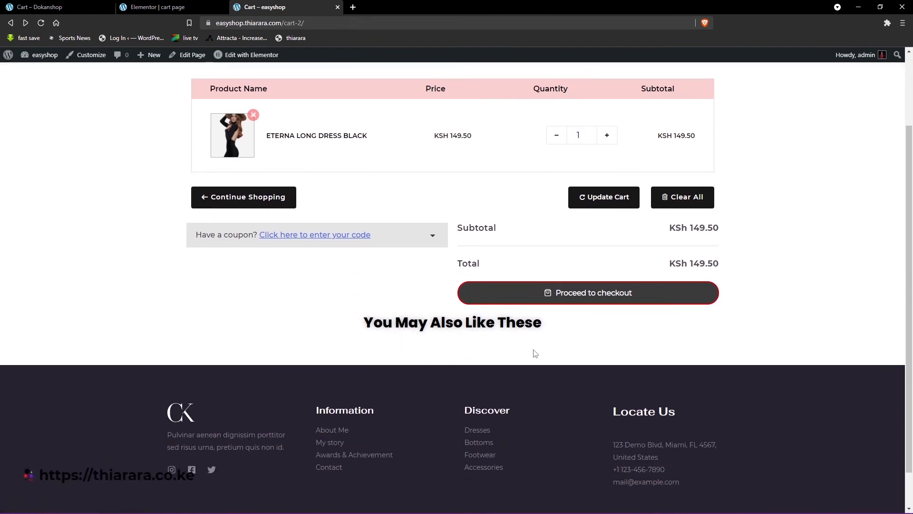
left_click_drag(351, 136, 271, 137)
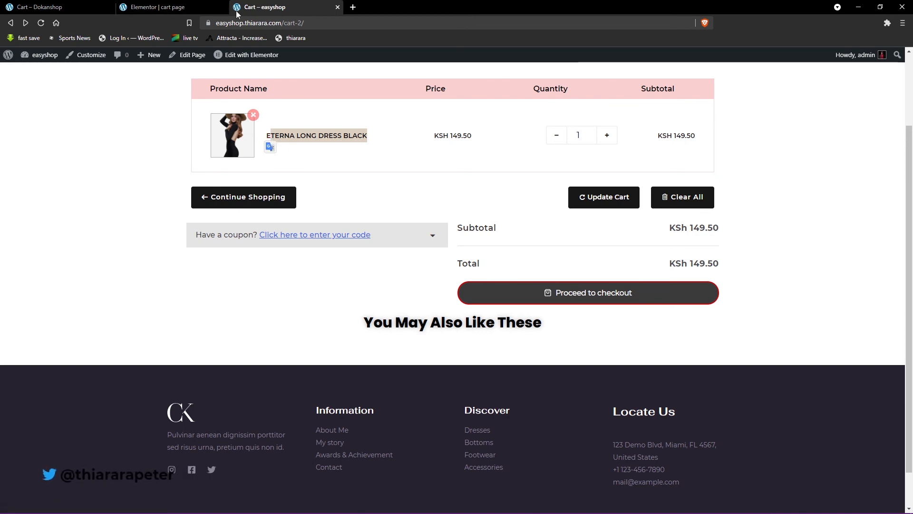
right_click(37, 62)
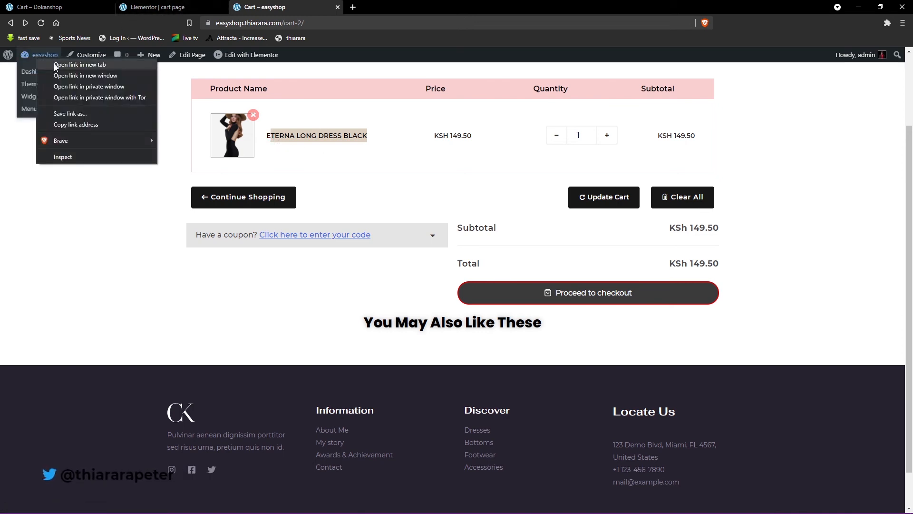
left_click(57, 68)
left_click(378, 8)
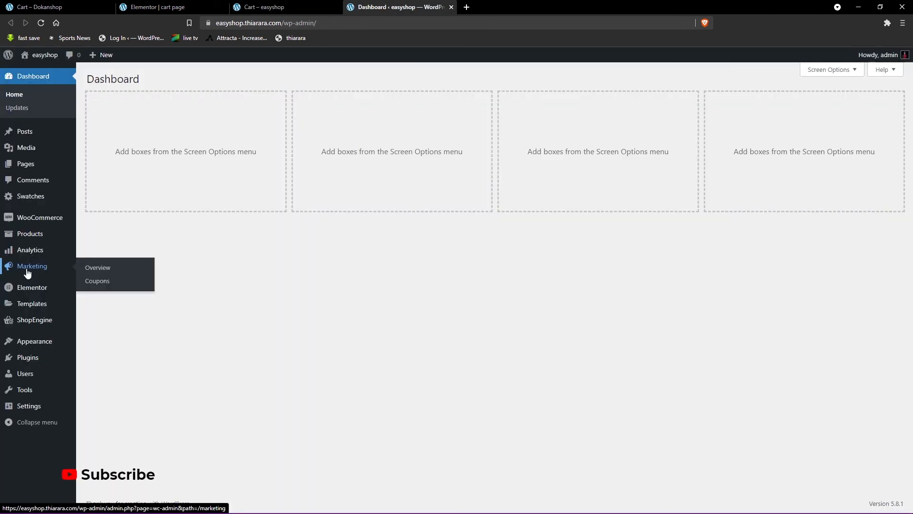
Open the Eterna long dress black product for editing
mouse_move(24, 241)
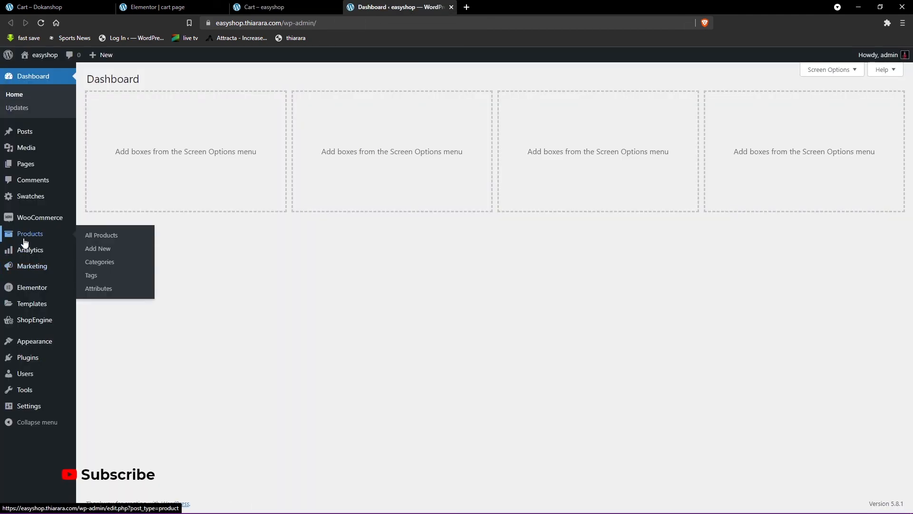
left_click(101, 241)
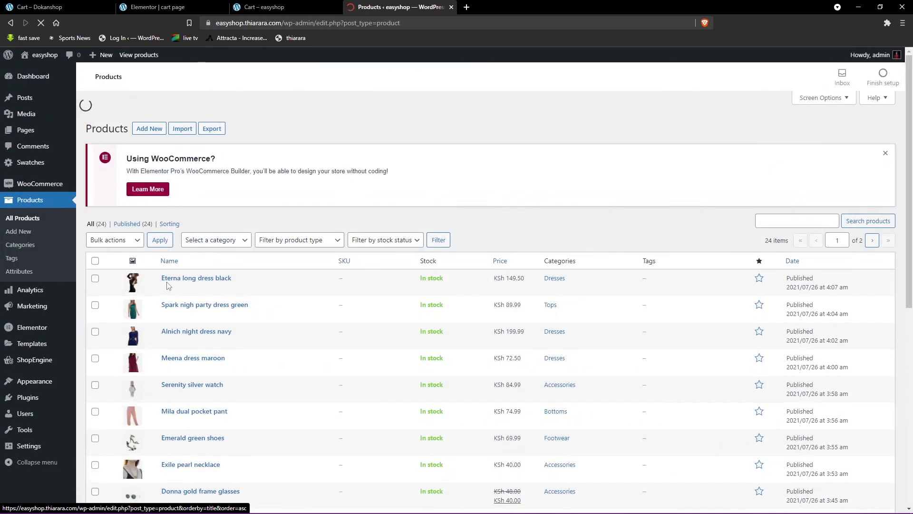
scroll(171, 224, "down", 2)
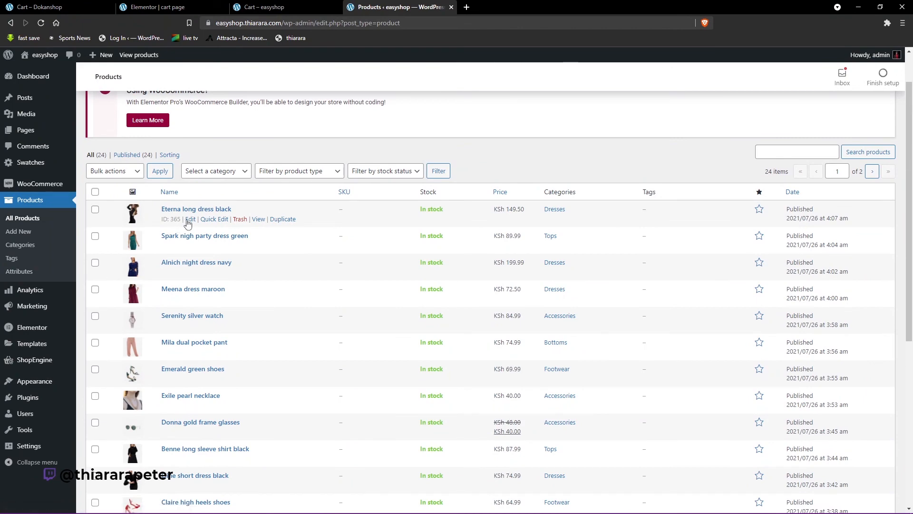
left_click(191, 219)
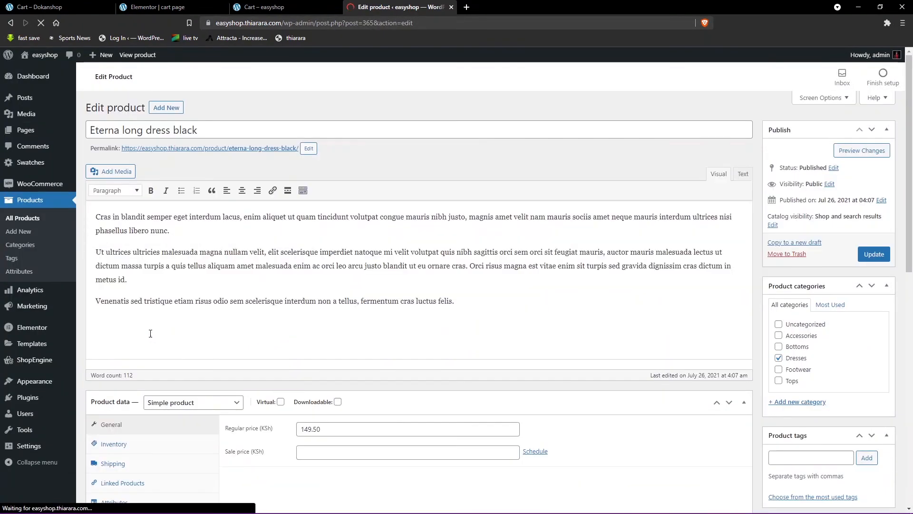
scroll(200, 301, "down", 2)
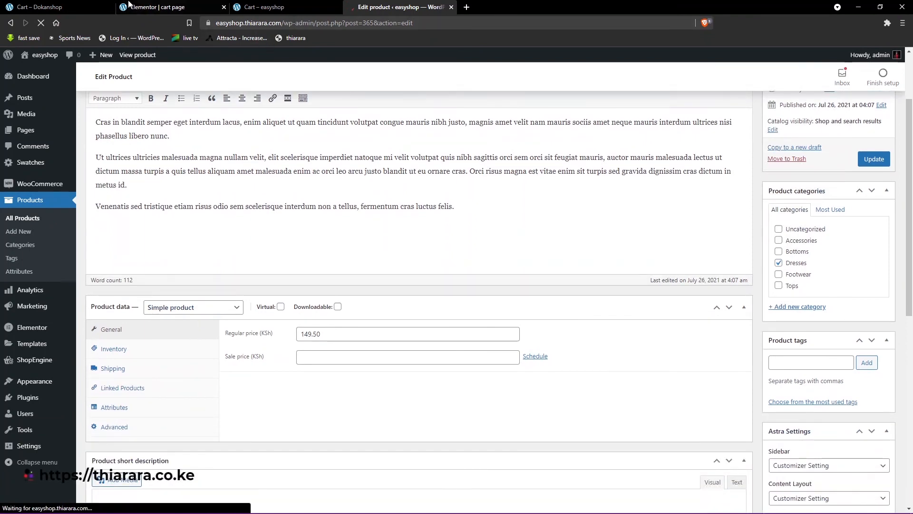
left_click(264, 7)
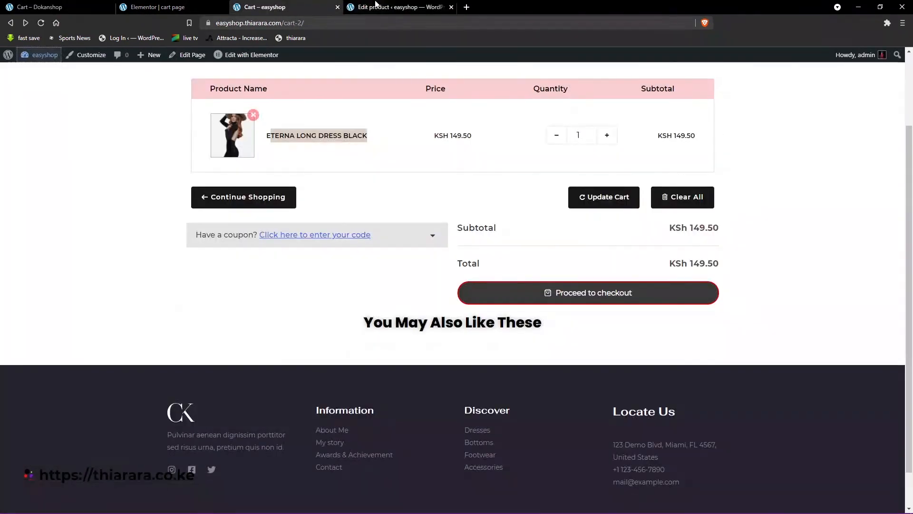
left_click(375, 4)
Add Meena dress maroon as a cross-sell under Linked Products
left_click(172, 387)
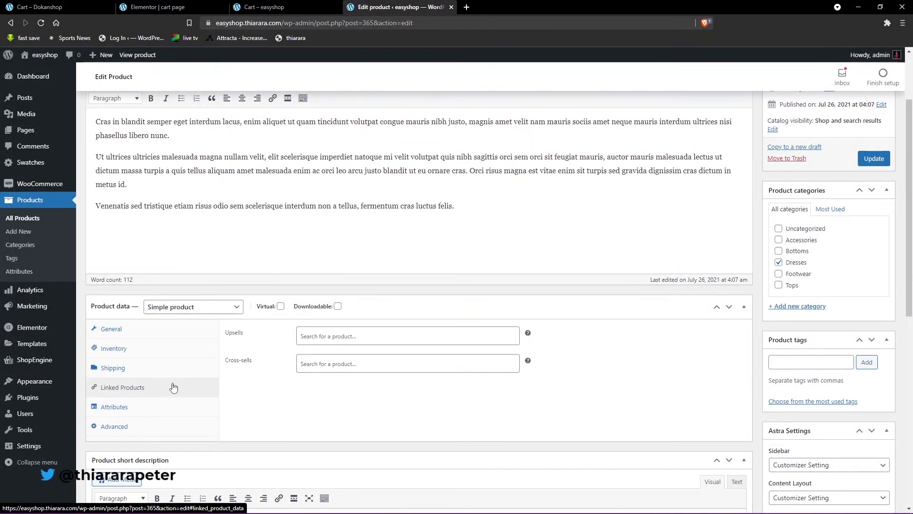
left_click(314, 362)
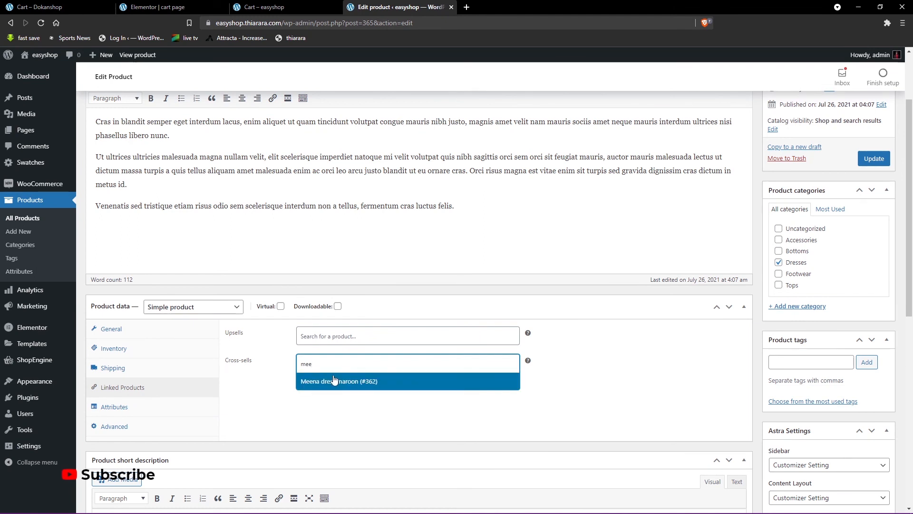
left_click(338, 382)
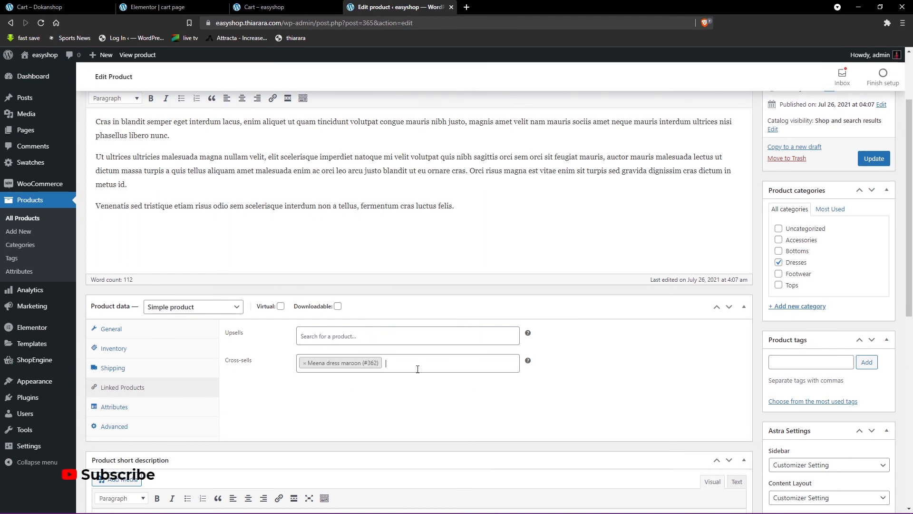
left_click(264, 7)
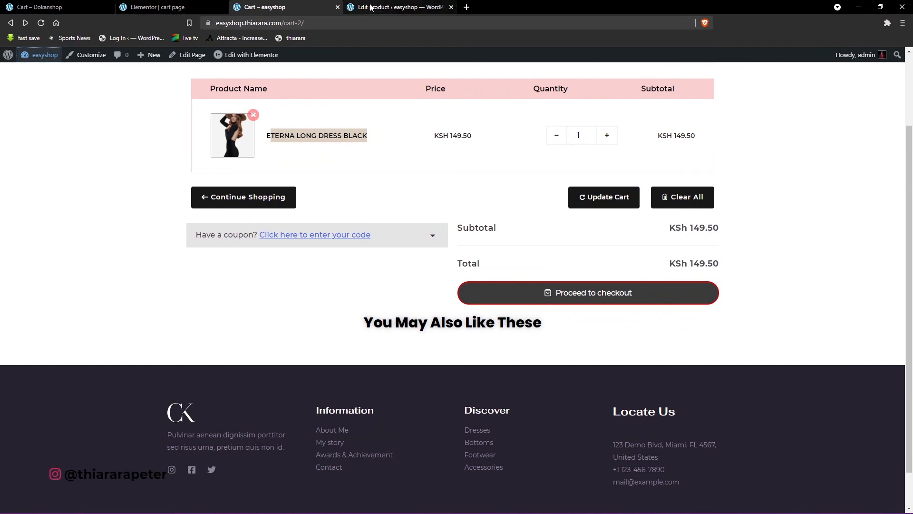
right_click(281, 4)
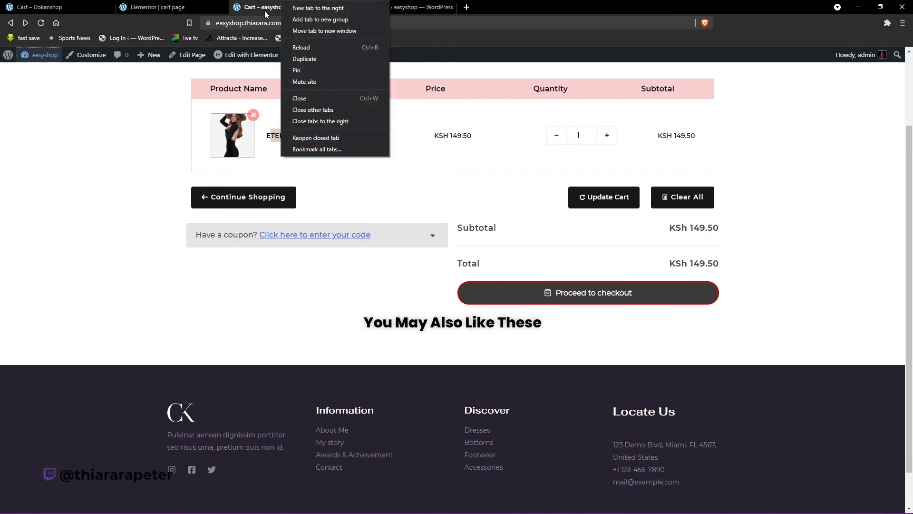
left_click(180, 4)
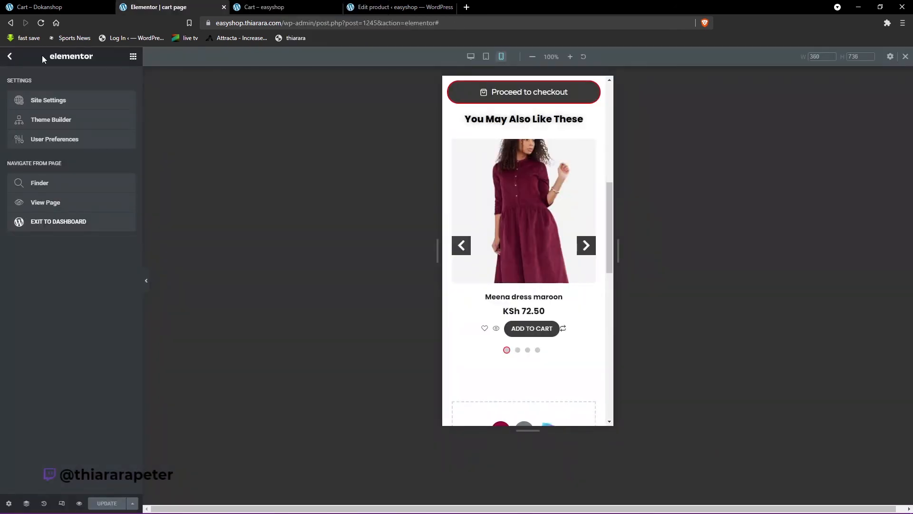
Update the Eterna long dress black product to save its new cross-sells
left_click(40, 222)
mouse_move(35, 200)
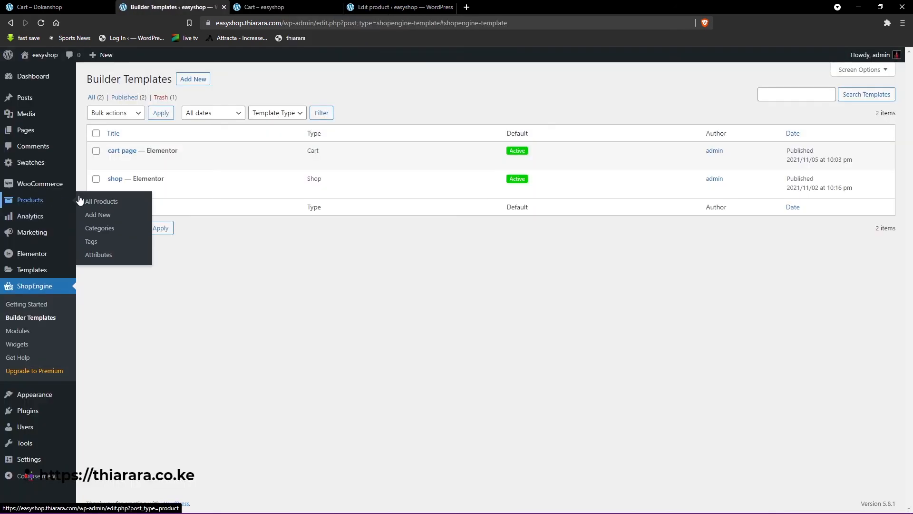
left_click(101, 201)
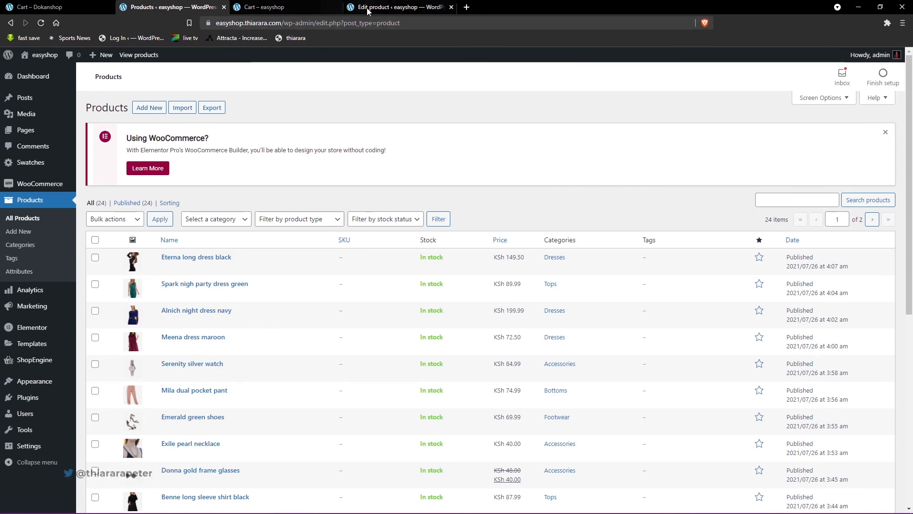
key("ctrl+4")
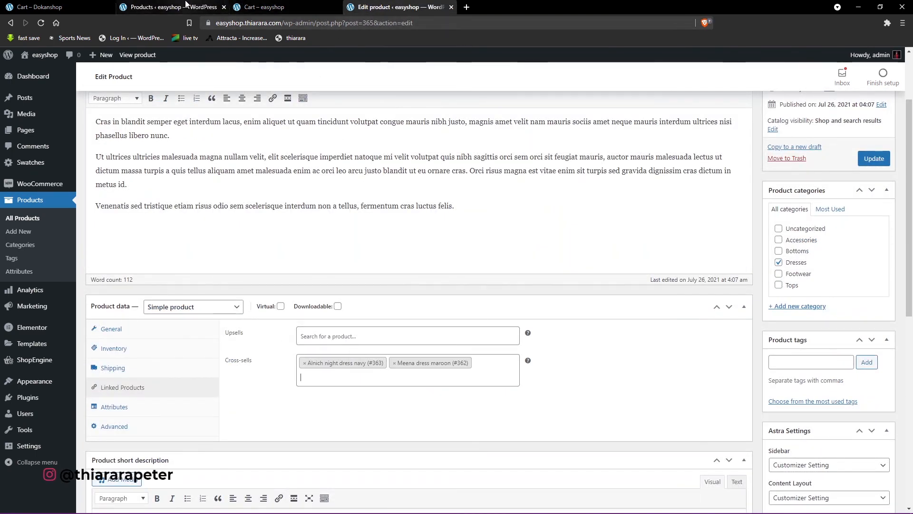
left_click(179, 5)
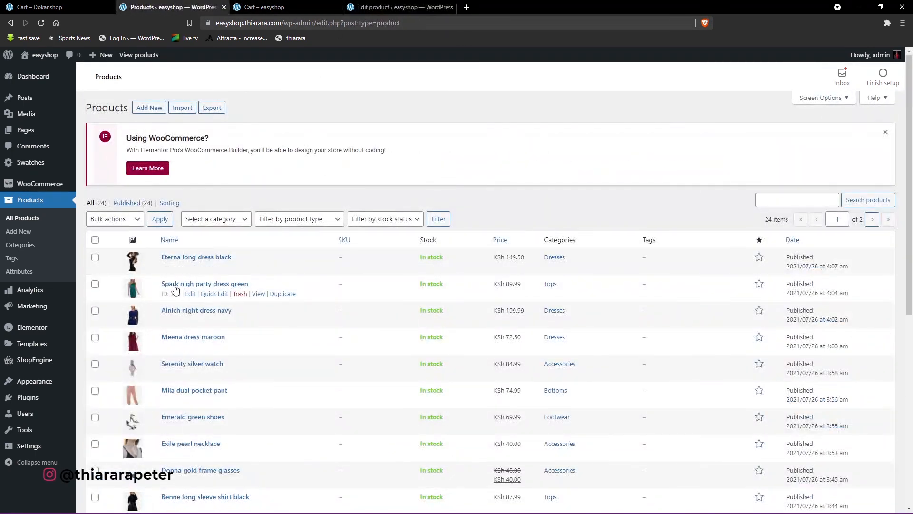
key("ctrl+4")
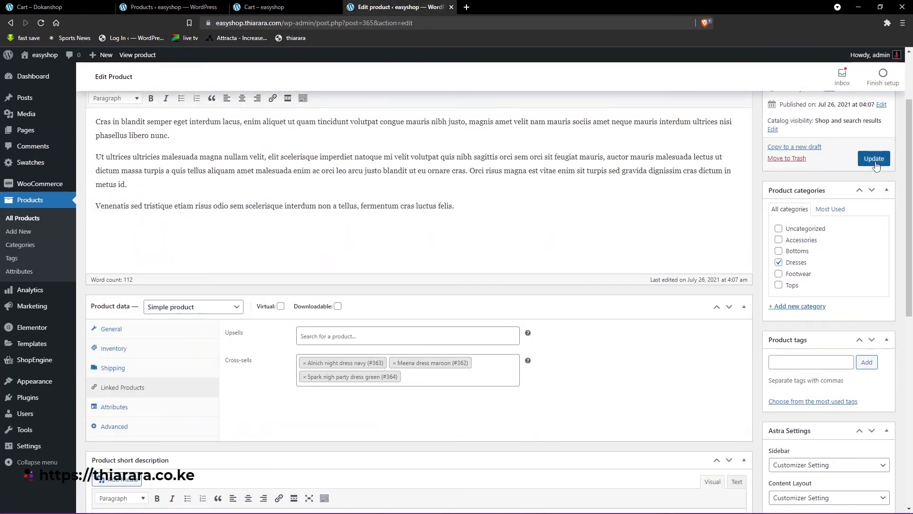
left_click(875, 159)
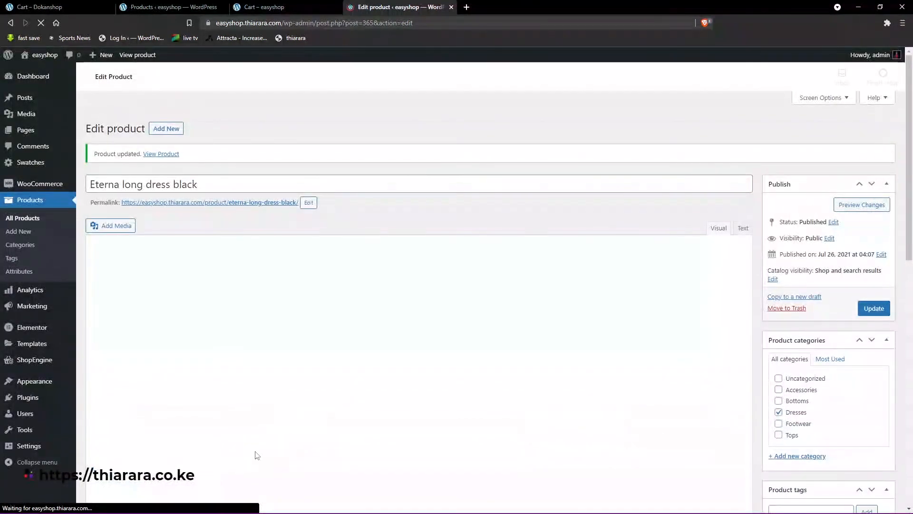
left_click(288, 8)
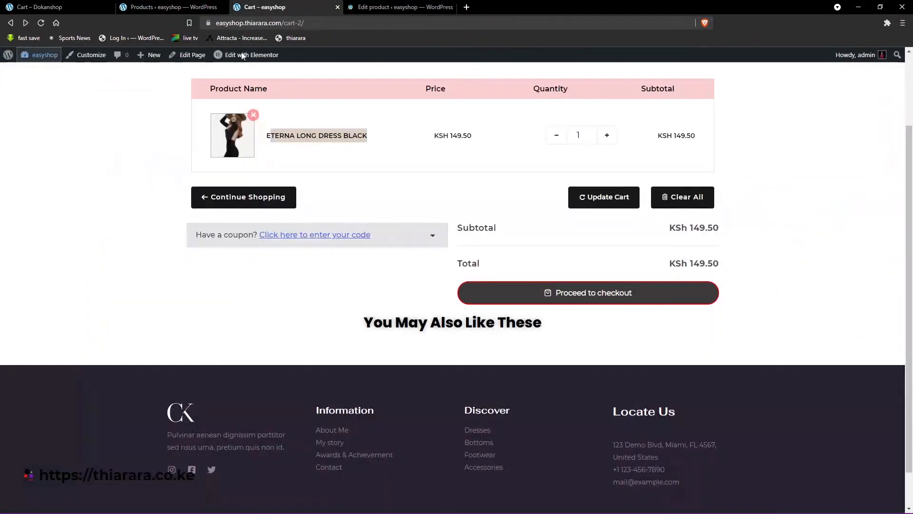
Reload the cart and check that Meena dress maroon, Alnich night dress navy and Spark nigh party dress green appear as cross-sells
left_click(42, 23)
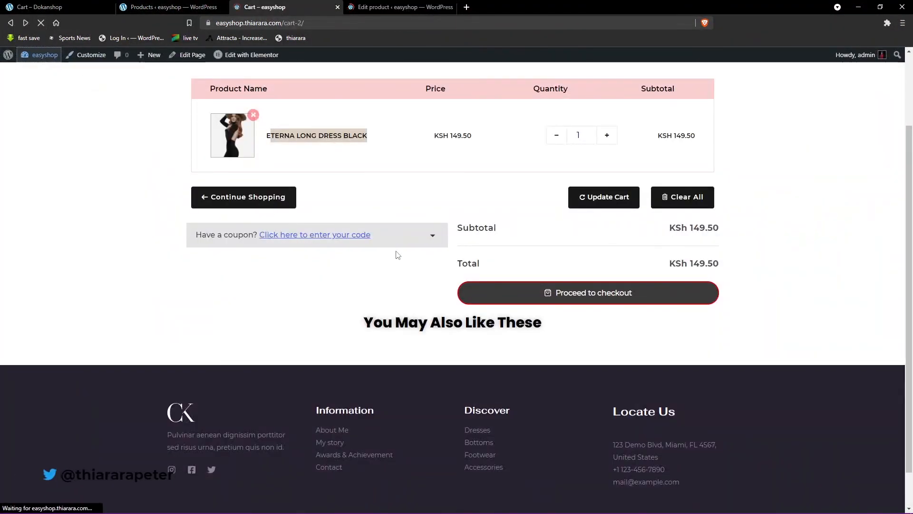
scroll(404, 272, "down", 4)
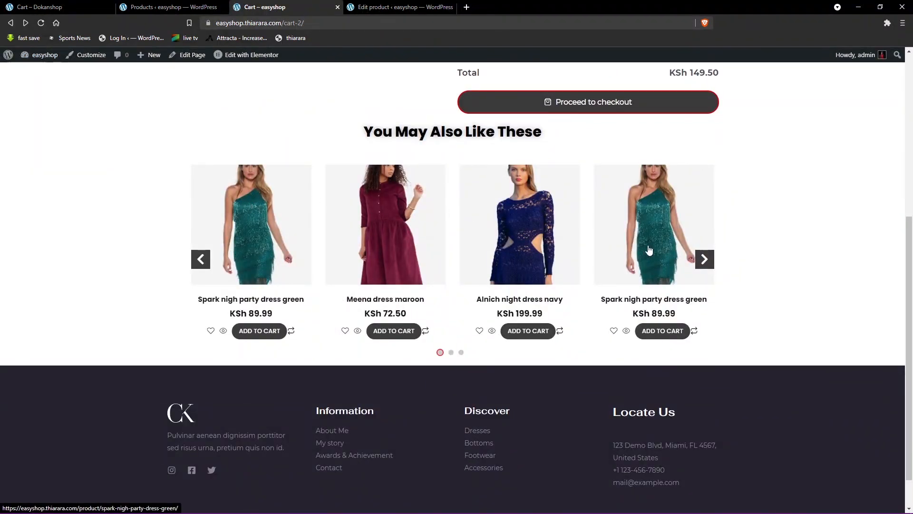
scroll(406, 218, "up", 3)
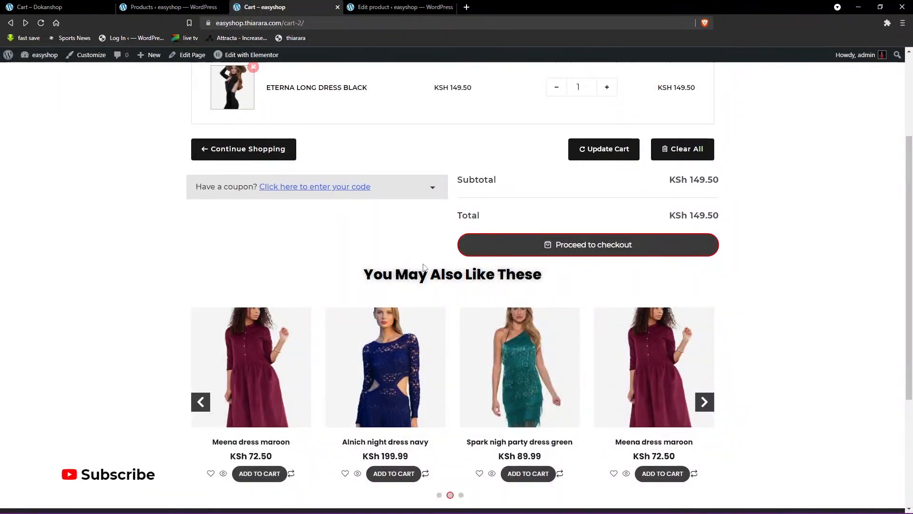
left_click(388, 6)
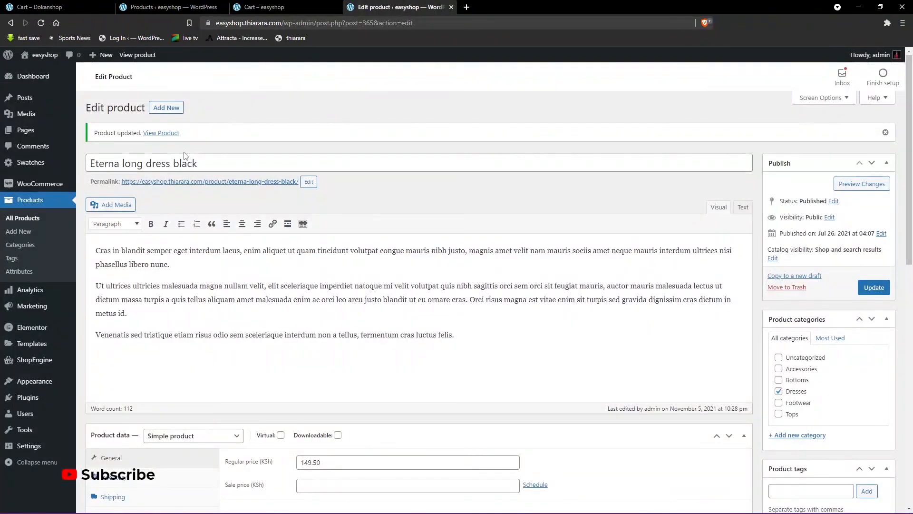
left_click(264, 7)
scroll(298, 205, "up", 3)
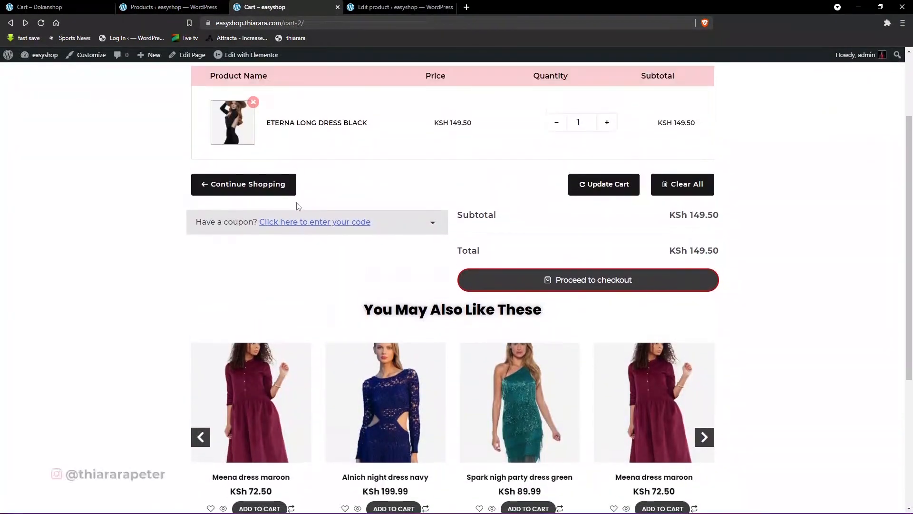
Browse the Shop page, then open the cart holding Eterna long dress black and Allure black watch
left_click(317, 109)
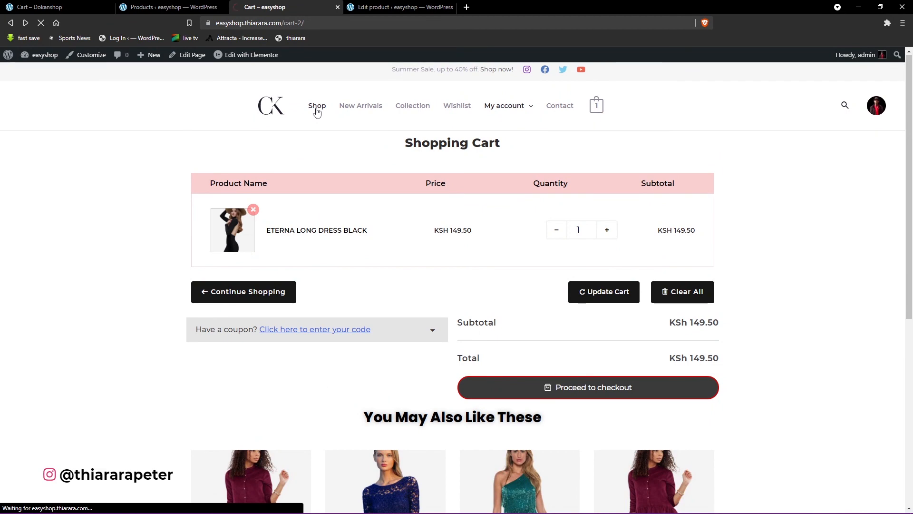
scroll(376, 213, "down", 3)
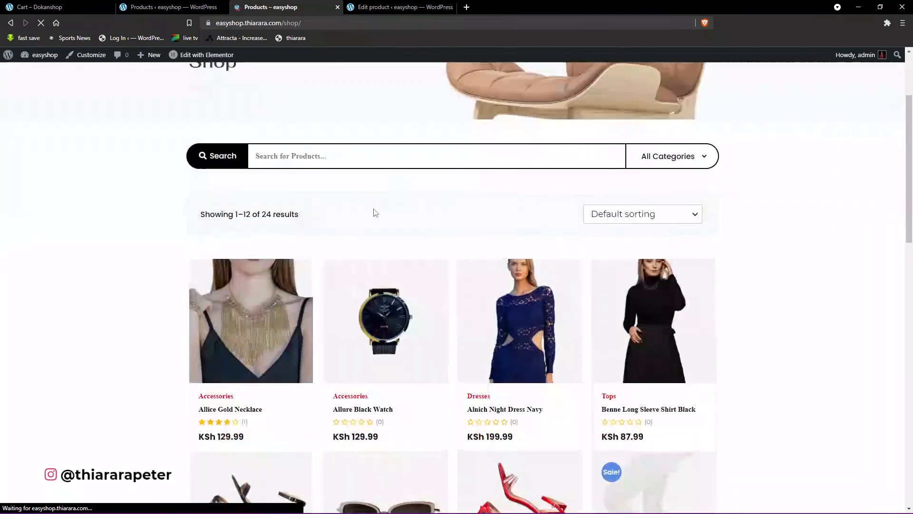
scroll(375, 212, "down", 3)
mouse_move(394, 232)
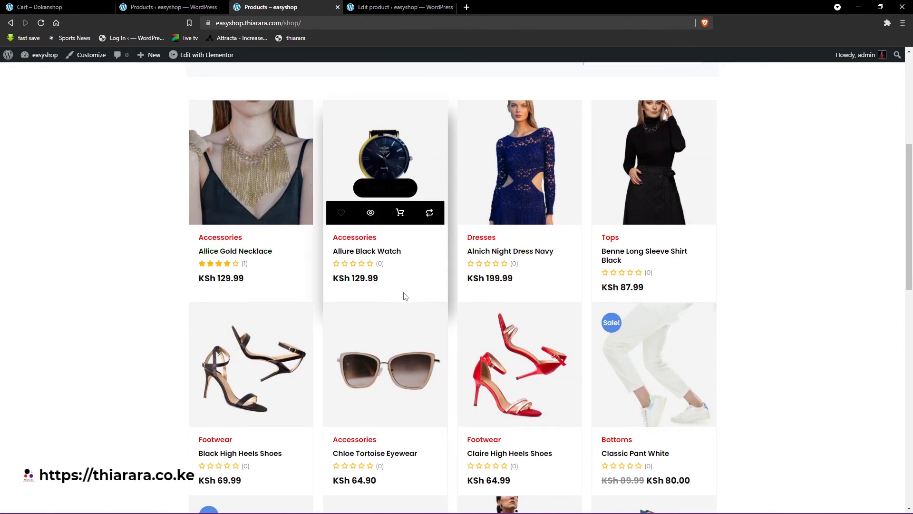
scroll(404, 296, "up", 3)
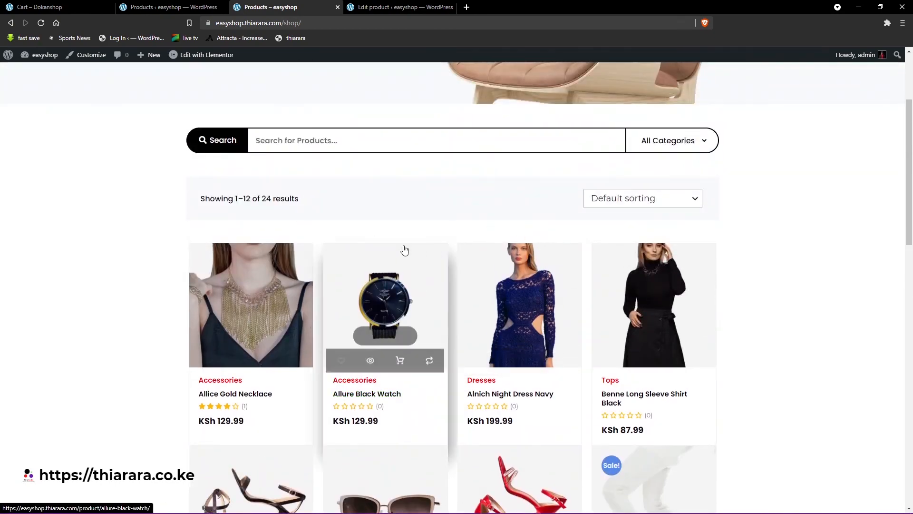
scroll(404, 250, "down", 9)
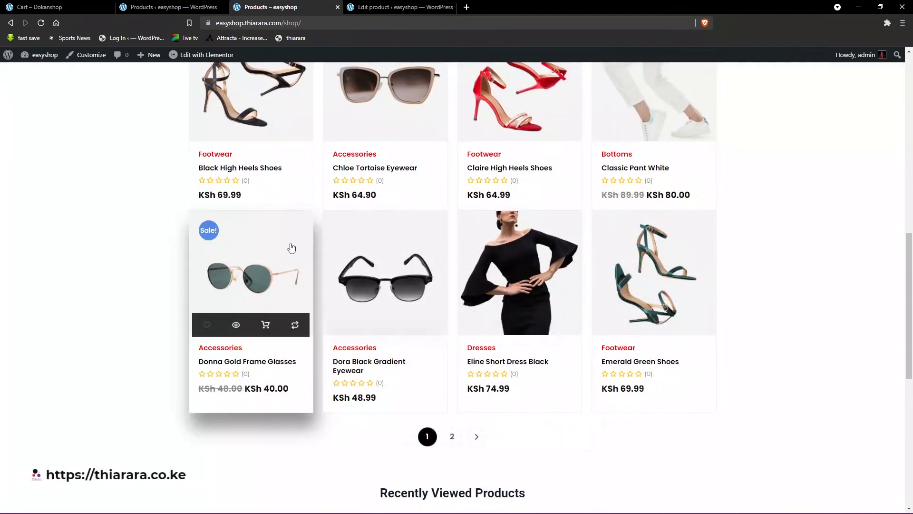
scroll(292, 248, "up", 5)
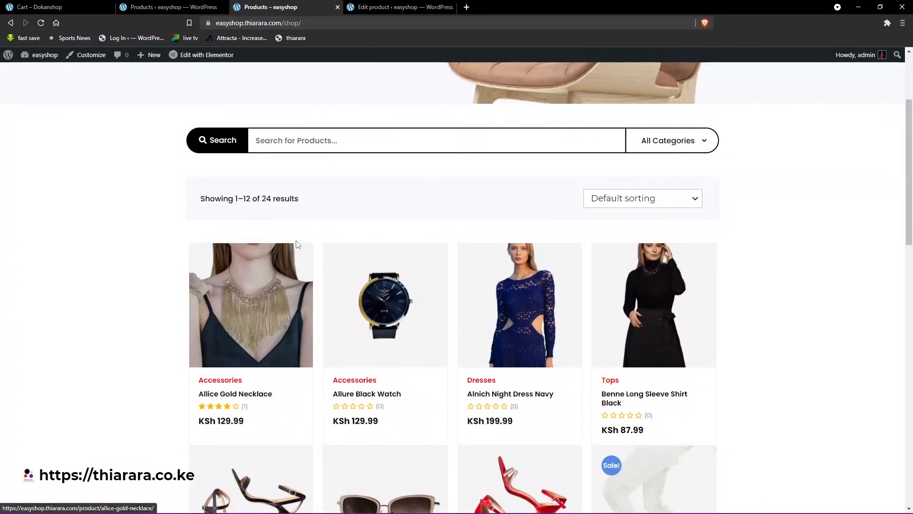
scroll(652, 333, "down", 3)
scroll(452, 295, "up", 5)
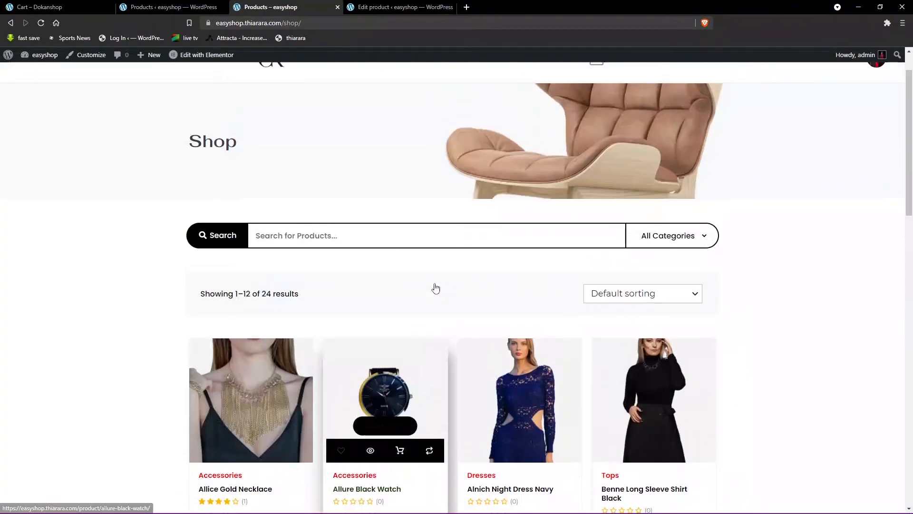
scroll(435, 287, "up", 1)
scroll(338, 241, "down", 3)
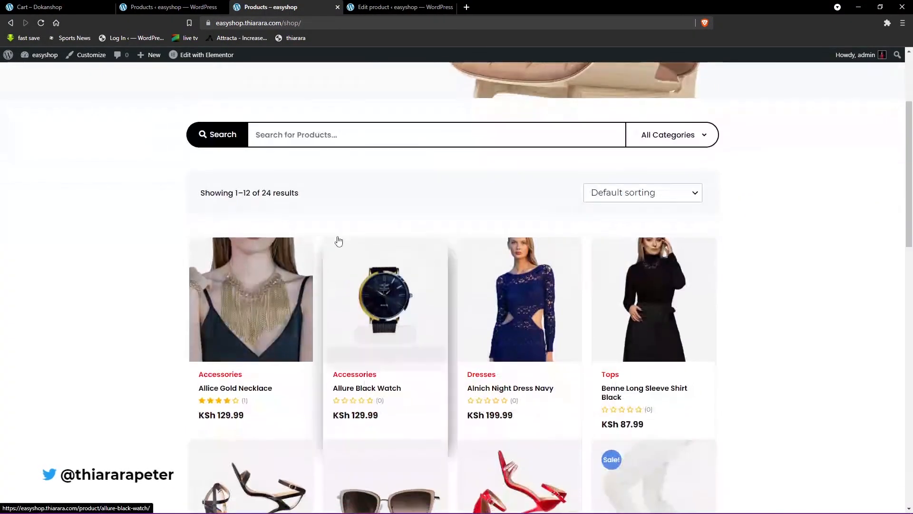
scroll(588, 315, "down", 2)
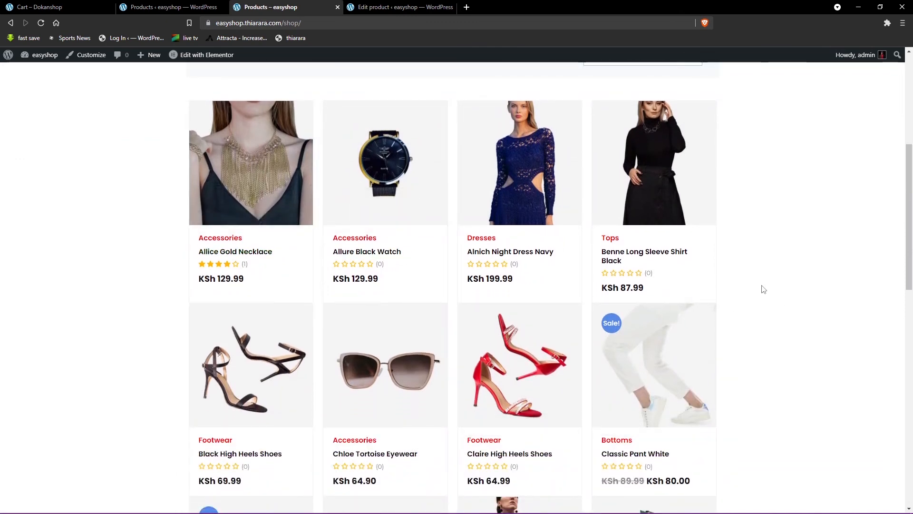
scroll(763, 288, "down", 2)
scroll(732, 284, "up", 7)
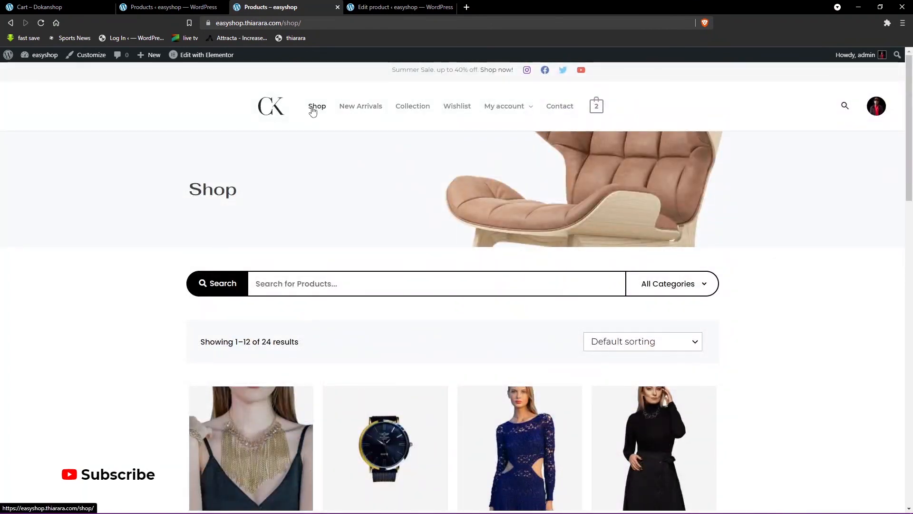
left_click(596, 106)
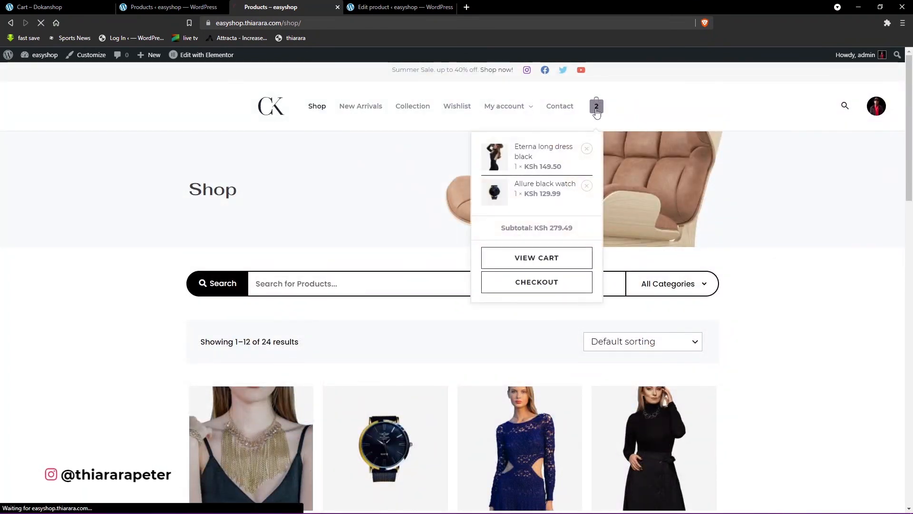
Show page 2 of the admin Products list, starting with Allure black watch at KSh 129.99
scroll(349, 320, "down", 2)
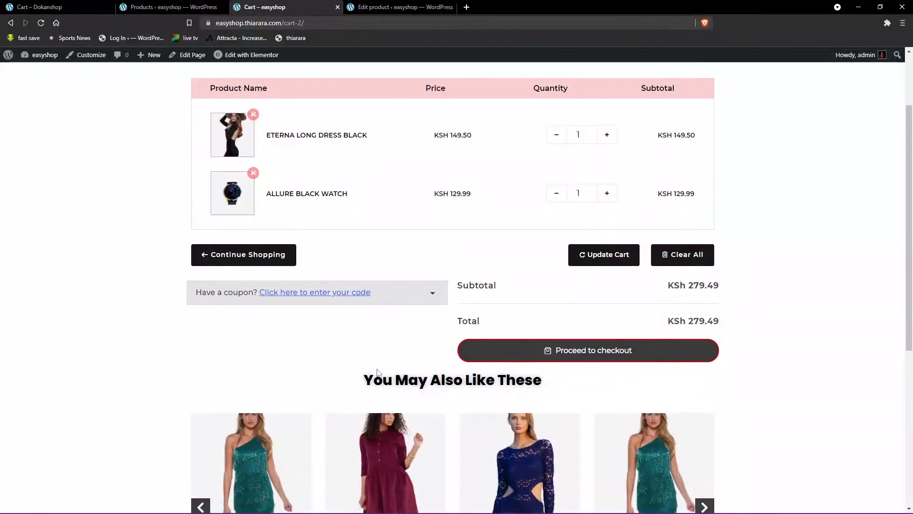
scroll(292, 208, "down", 1)
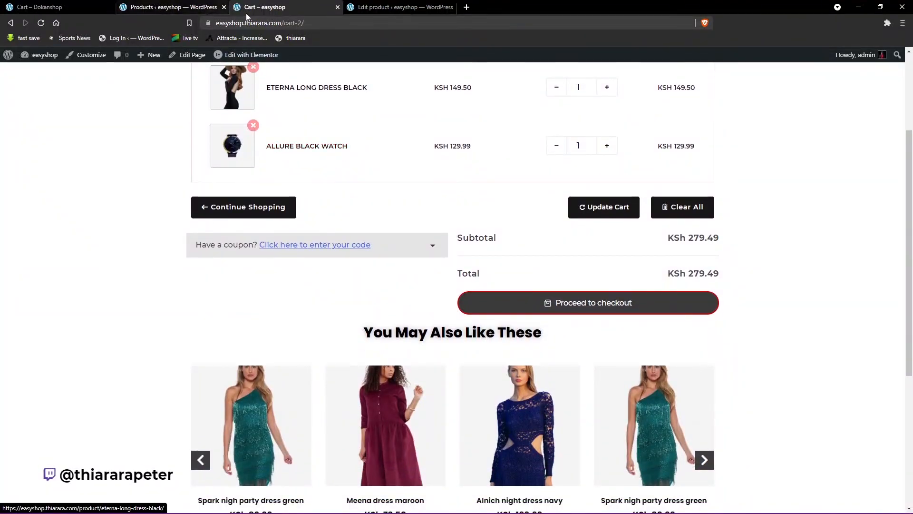
left_click(198, 8)
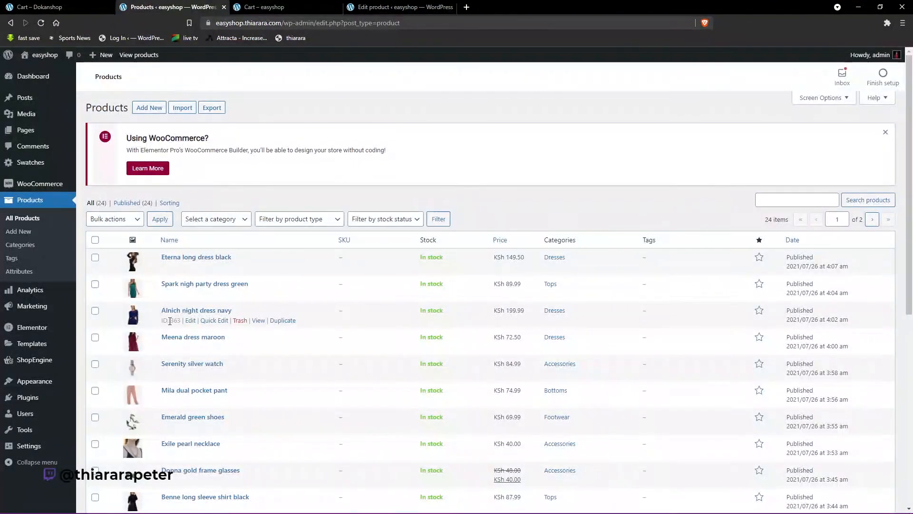
scroll(170, 321, "down", 4)
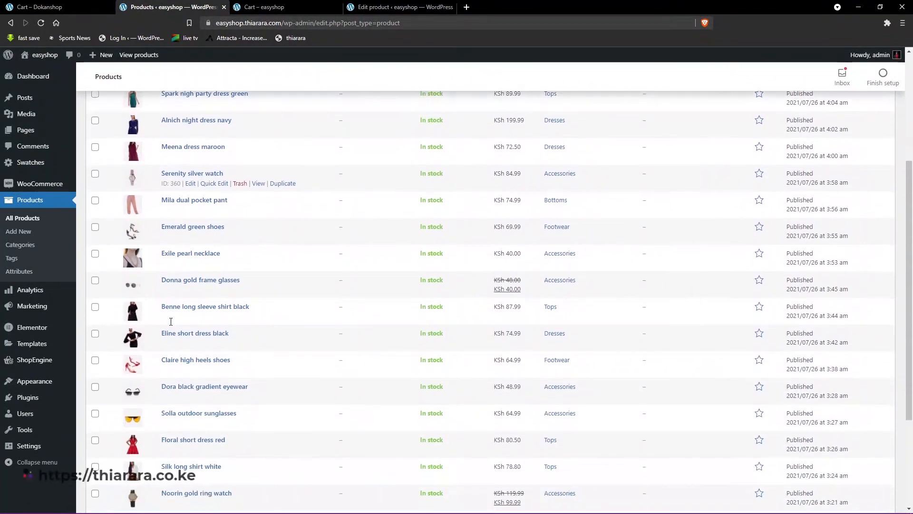
scroll(171, 322, "down", 3)
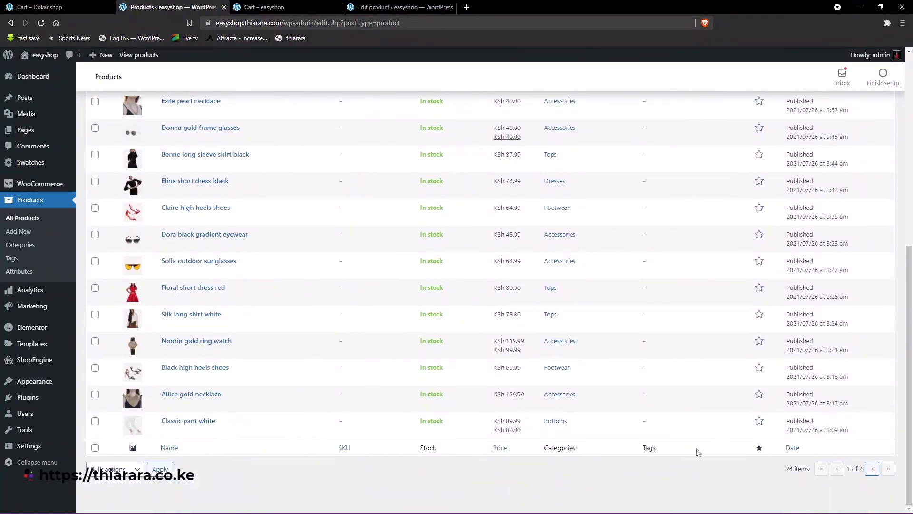
left_click(872, 469)
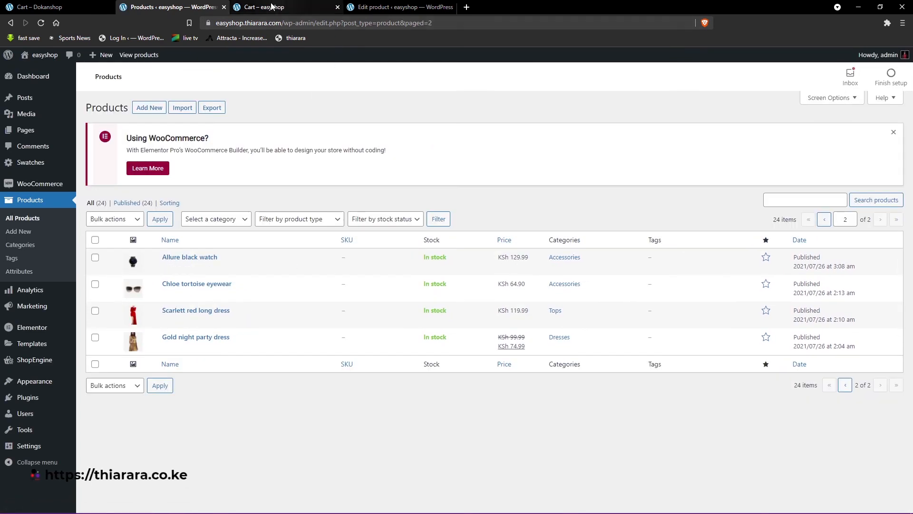
Open Allure black watch for editing
left_click(395, 7)
left_click(294, 8)
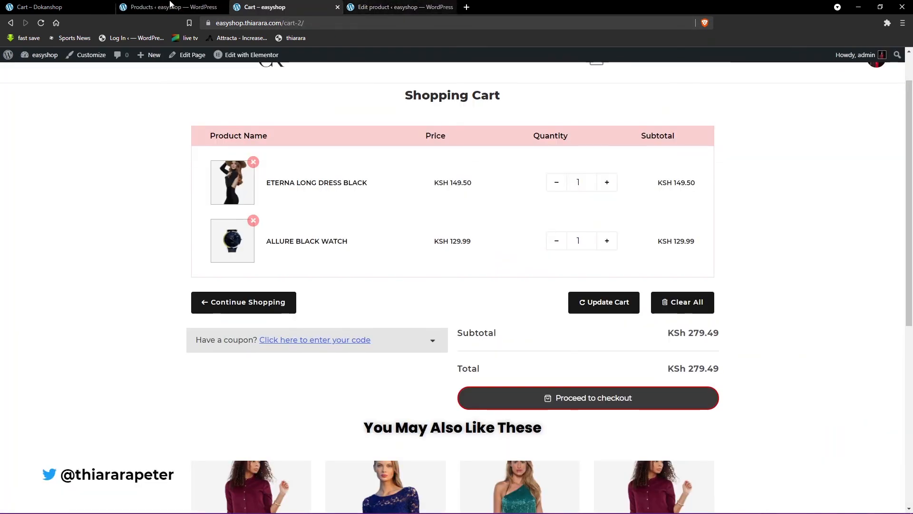
left_click(170, 5)
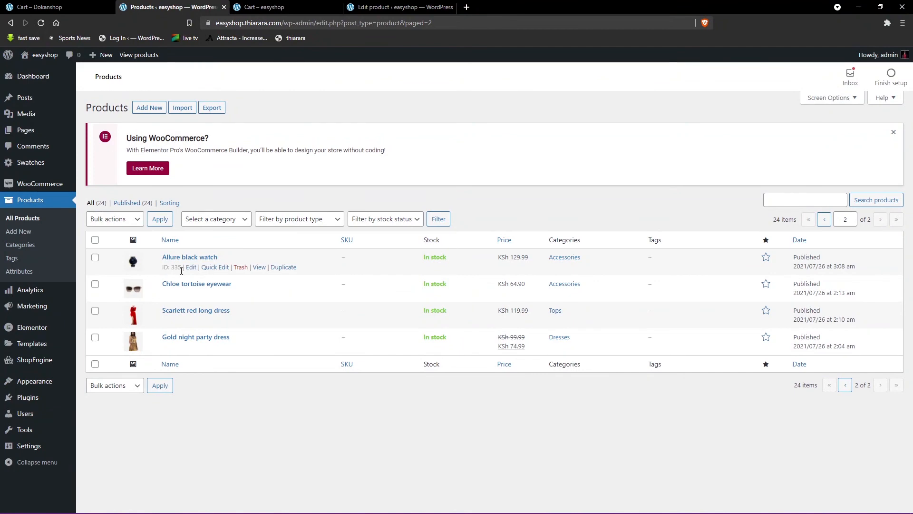
left_click(190, 267)
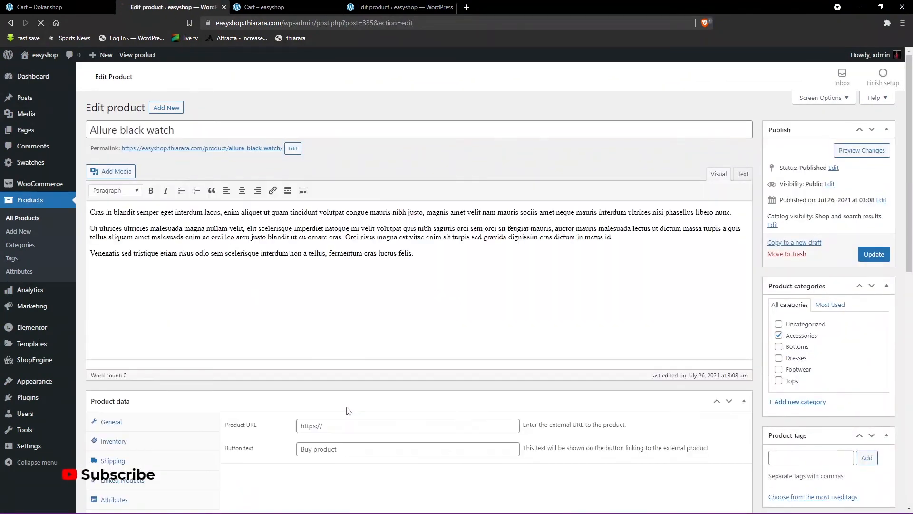
Add Noorin gold ring watch as a cross-sell of Allure black watch, found by searching 'wat', and update
scroll(135, 428, "down", 3)
left_click(129, 342)
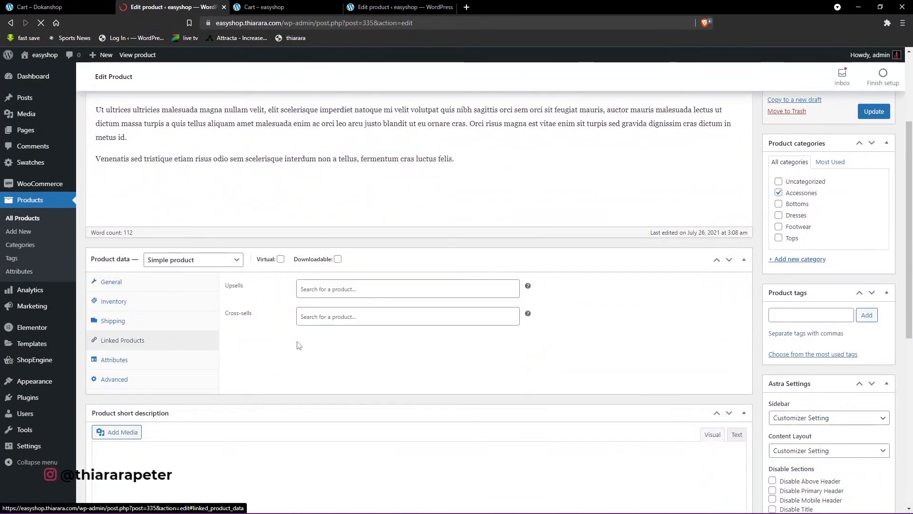
left_click(346, 317)
type("wa")
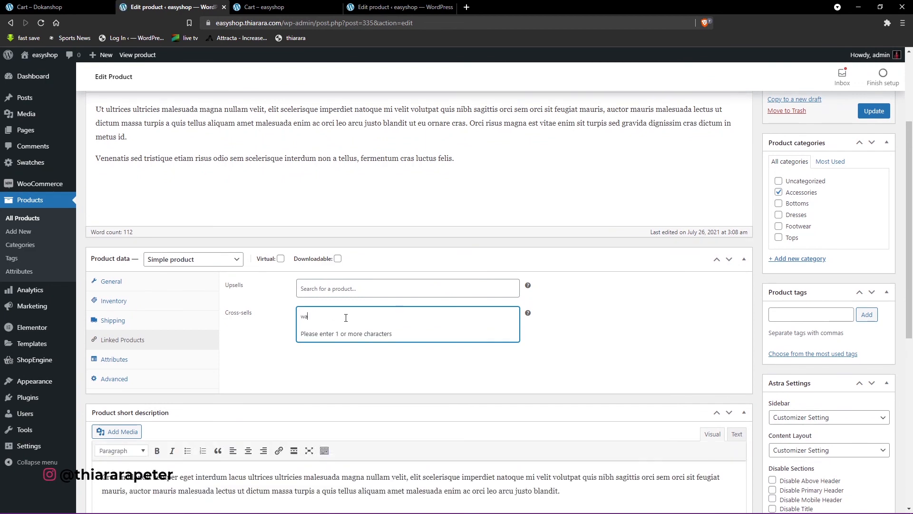
type("t")
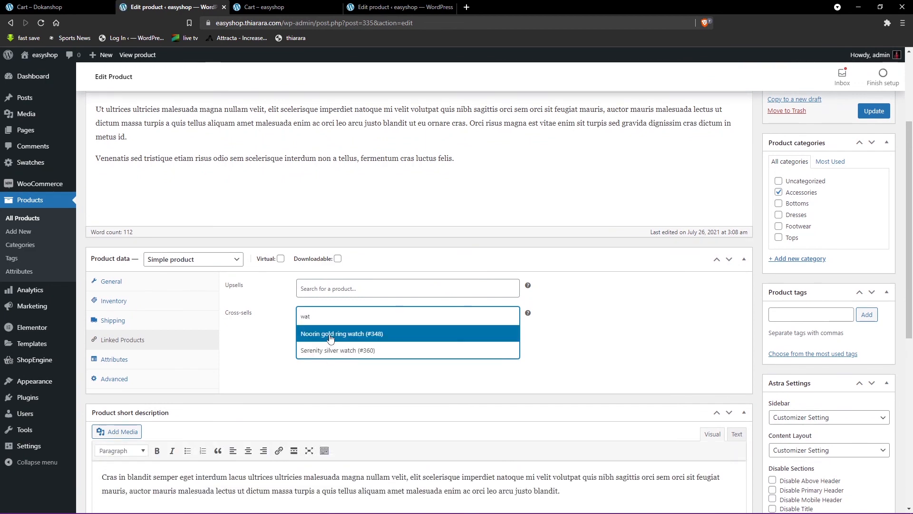
left_click(330, 338)
left_click(874, 111)
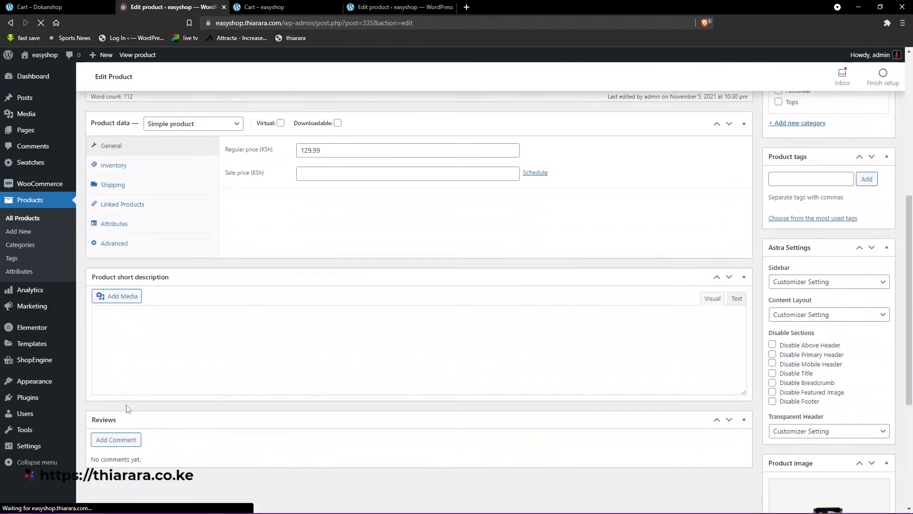
Return to the storefront cart and scroll to its cross-sell carousel
scroll(136, 423, "down", 2)
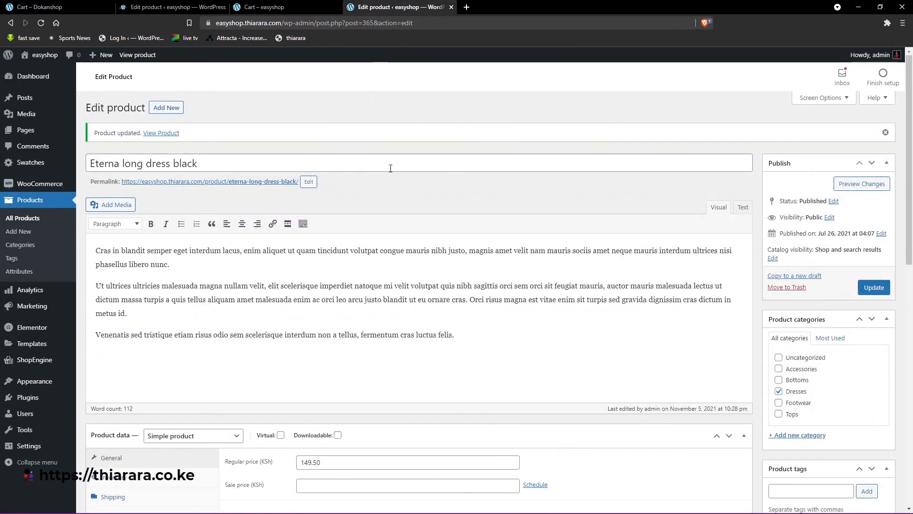
left_click(266, 9)
scroll(451, 363, "down", 3)
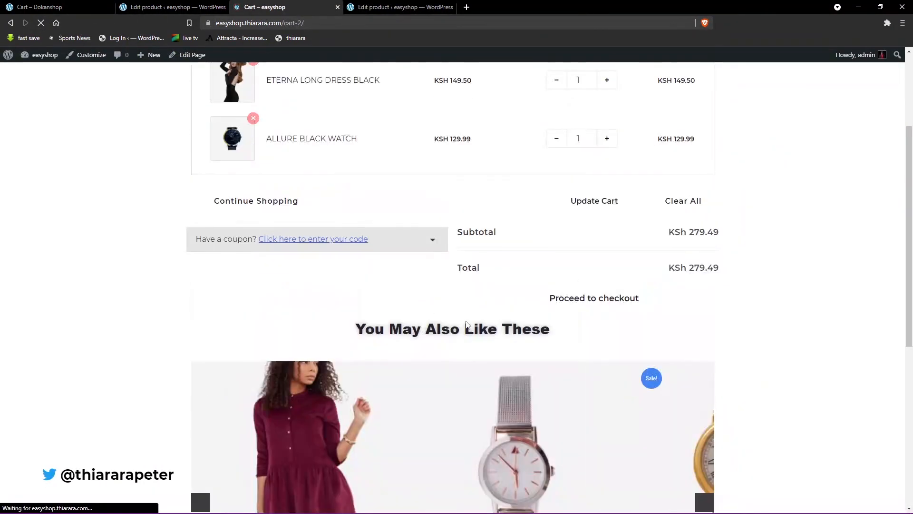
Step the You May Also Like These carousel back one product to see the suggested watches
scroll(571, 340, "down", 2)
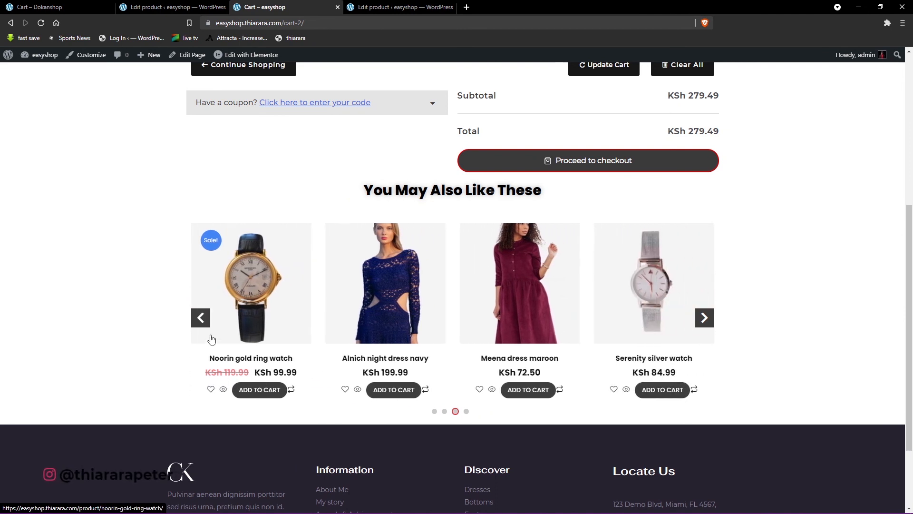
left_click(202, 319)
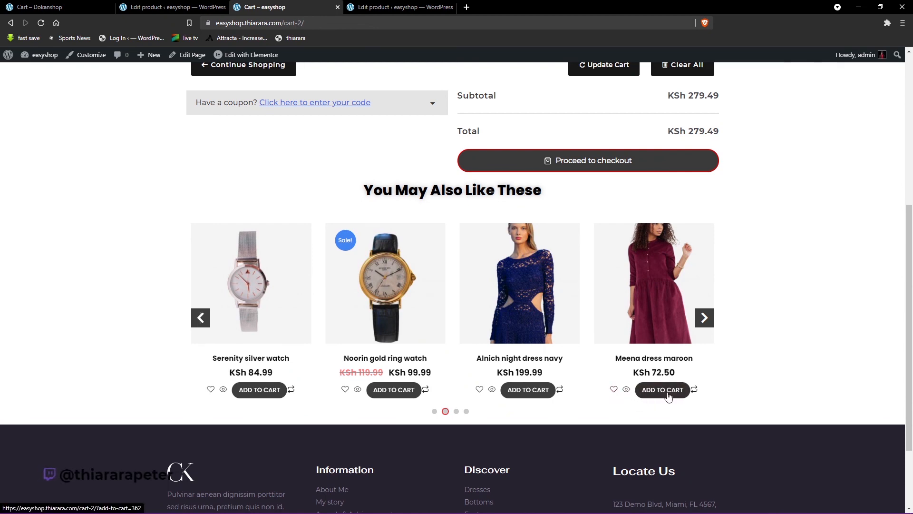
scroll(445, 399, "up", 5)
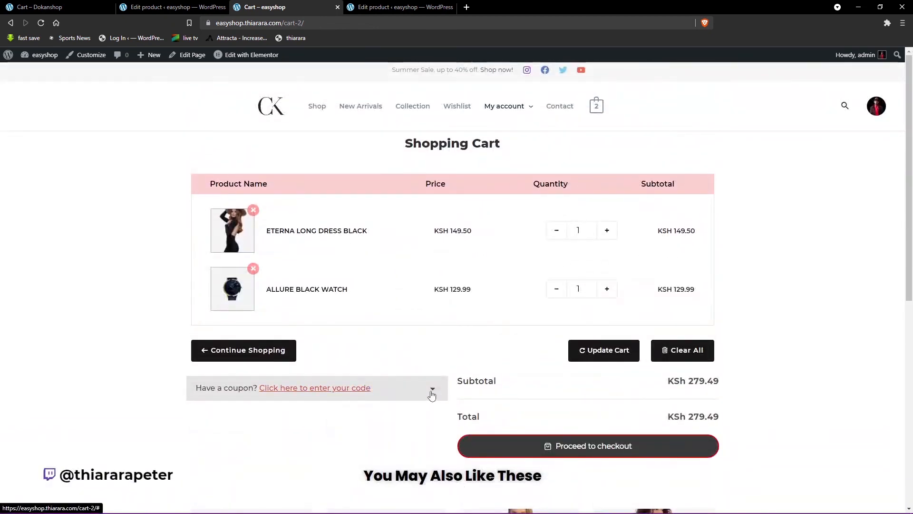
Expand the cart's coupon form and fill the Coupon code field with a saved code
left_click(432, 395)
scroll(431, 333, "down", 2)
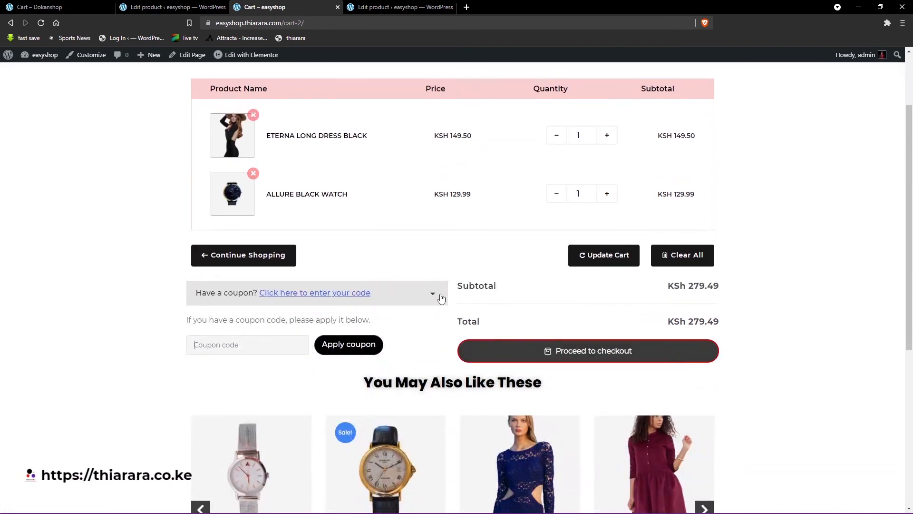
left_click(433, 297)
left_click(430, 299)
left_click(255, 342)
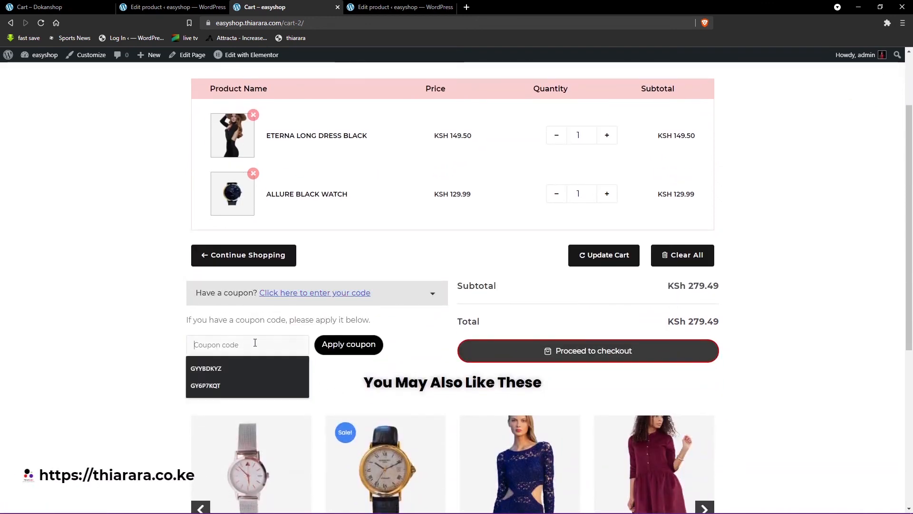
left_click(221, 367)
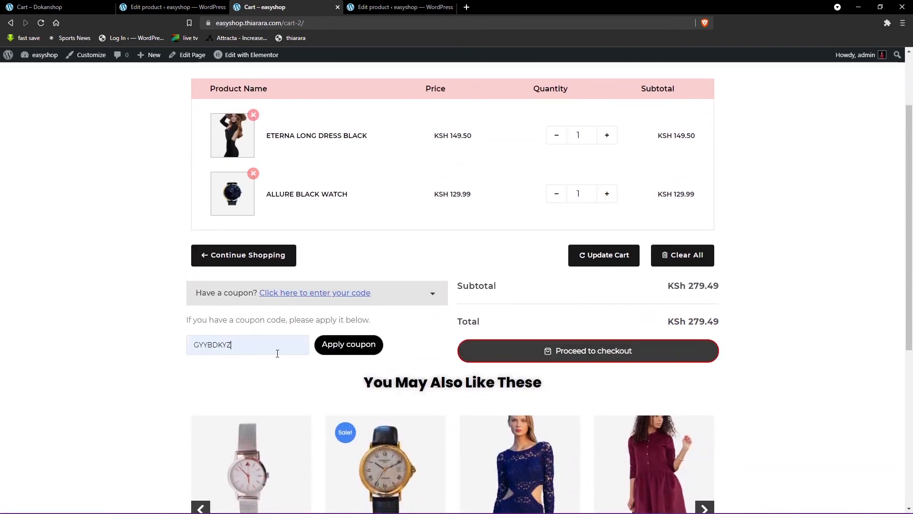